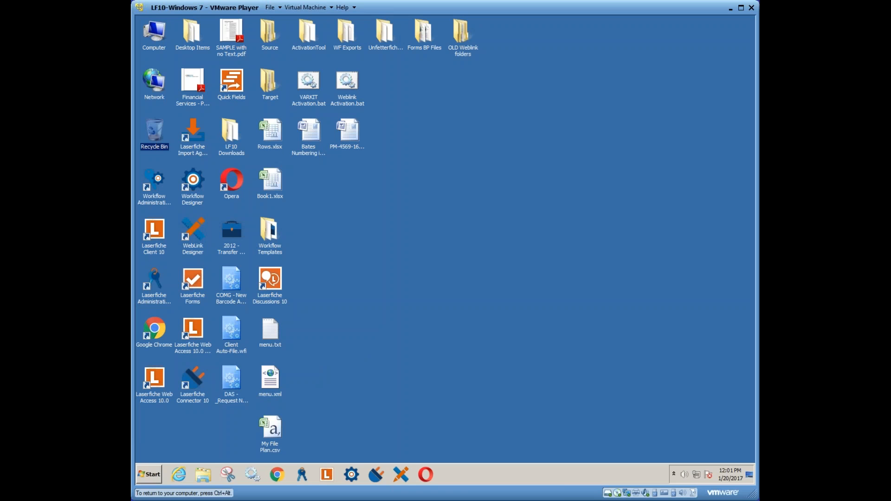
- Launch the Workflow Configuration Manager from the Laserfiche Workflow program group
{"action": "left_click", "coordinate": [153, 475]}
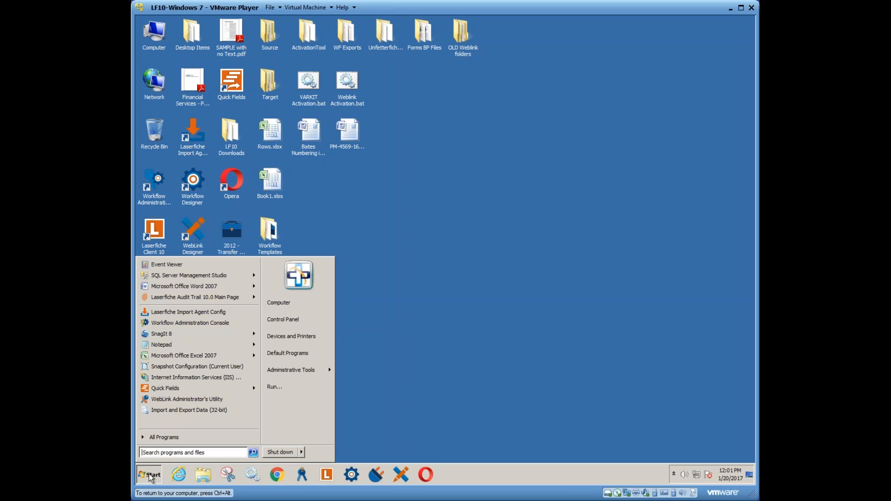
{"action": "left_click", "coordinate": [172, 438]}
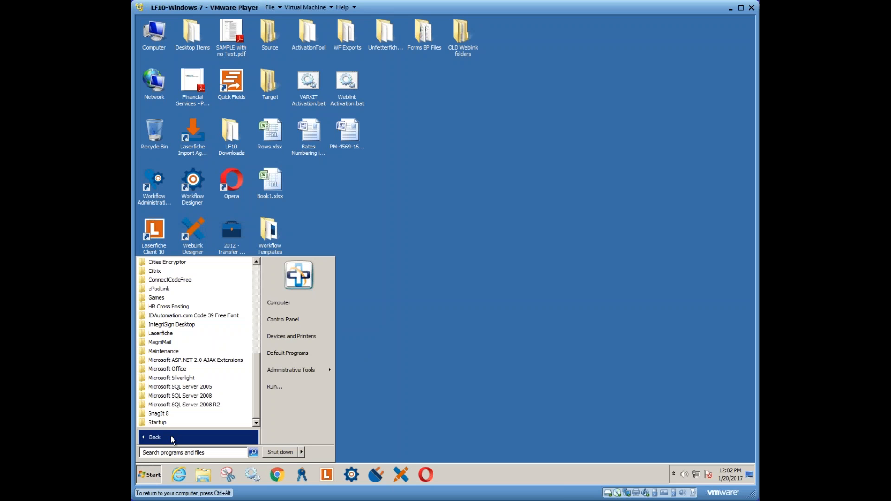
{"action": "left_click", "coordinate": [160, 333]}
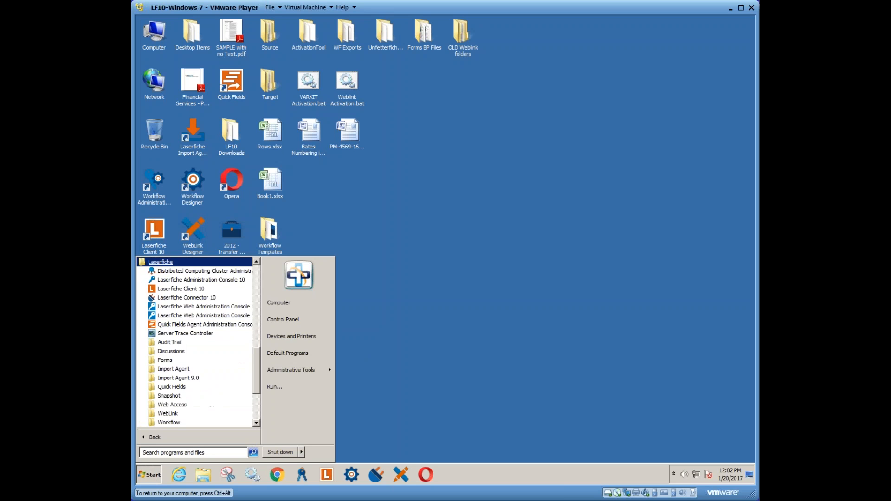
{"action": "left_click", "coordinate": [171, 422]}
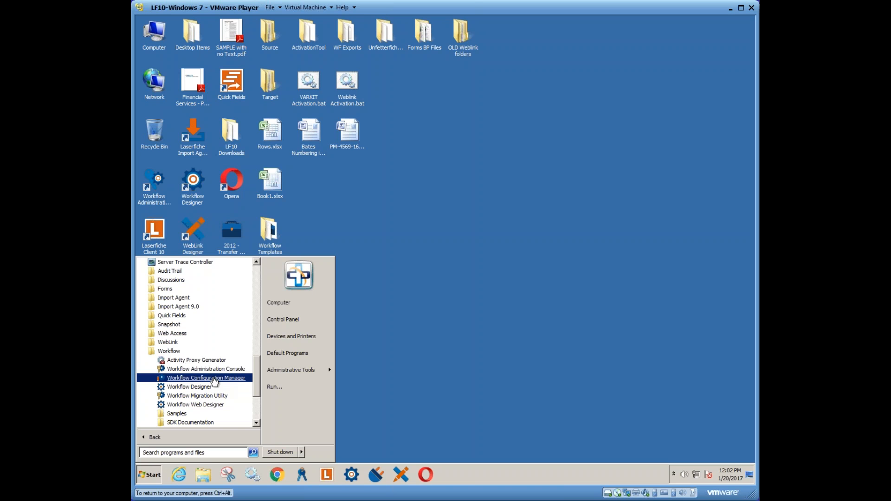
{"action": "left_click", "coordinate": [198, 379]}
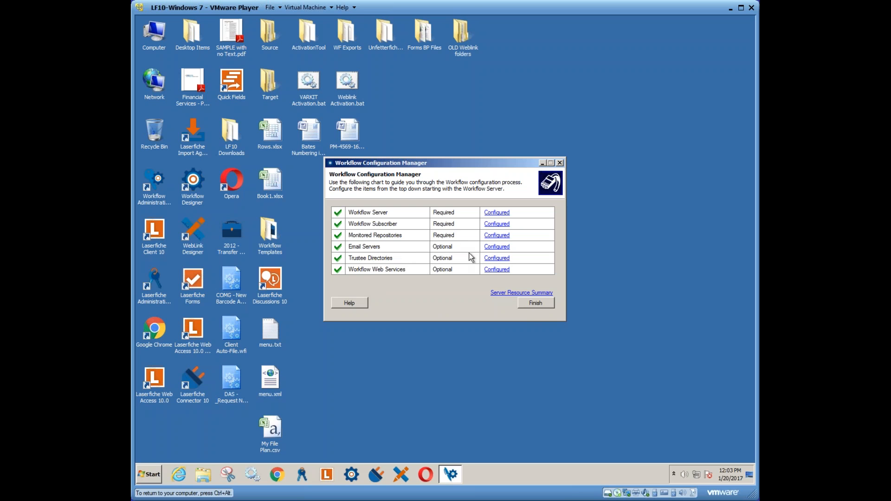
- Review the configured email servers, then finish and close the Workflow Configuration Manager
{"action": "left_click", "coordinate": [497, 247]}
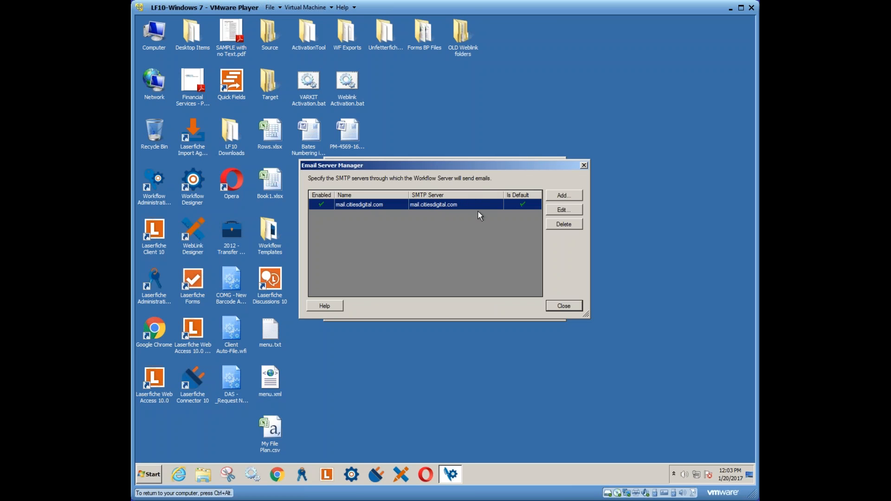
{"action": "left_click", "coordinate": [563, 304]}
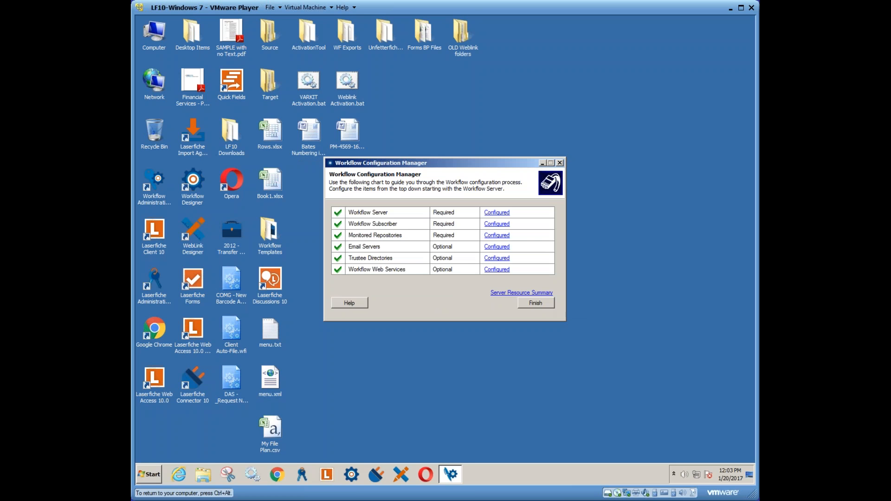
{"action": "left_click", "coordinate": [534, 304]}
- Launch Workflow Designer from the Laserfiche Workflow program group
{"action": "left_click", "coordinate": [149, 474]}
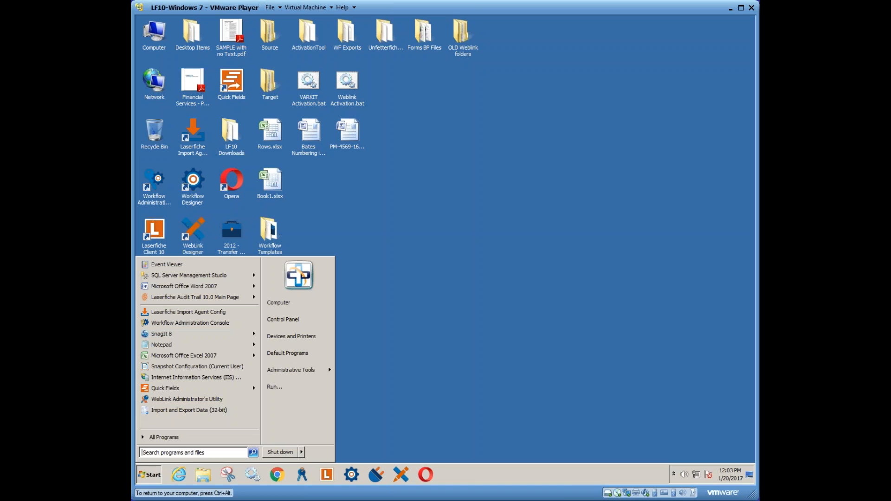
{"action": "left_click", "coordinate": [182, 438]}
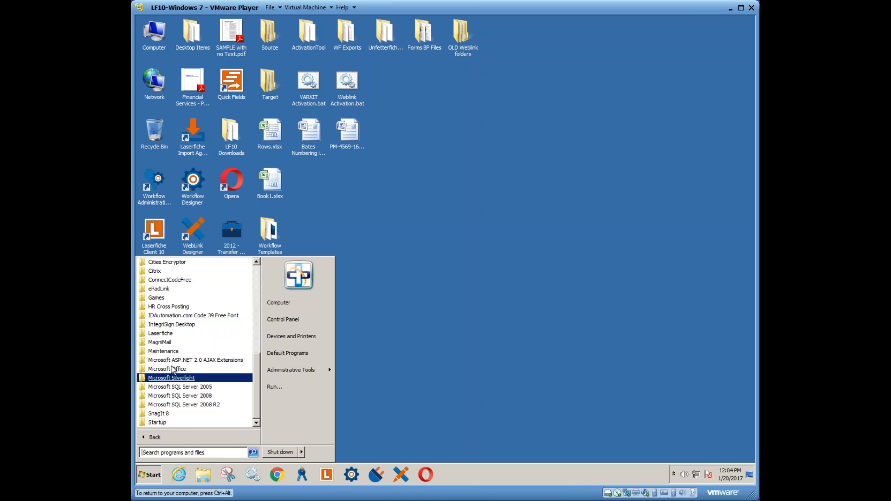
{"action": "left_click", "coordinate": [168, 334]}
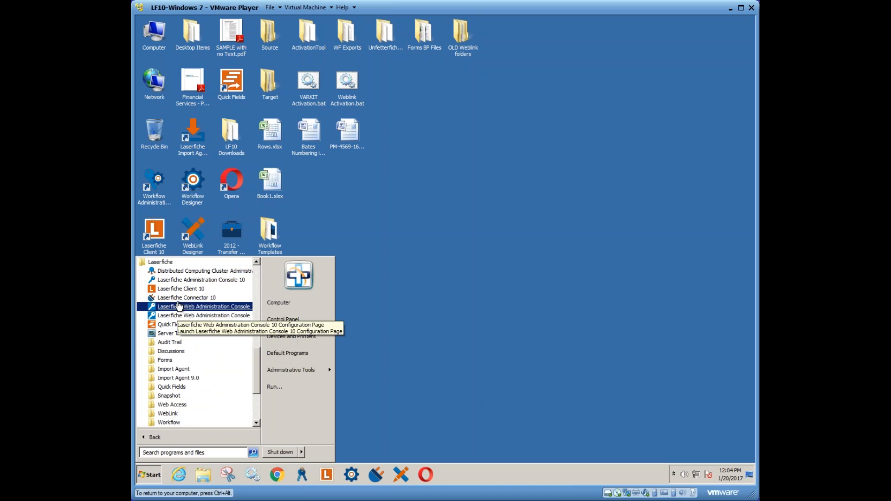
{"action": "left_click", "coordinate": [171, 422]}
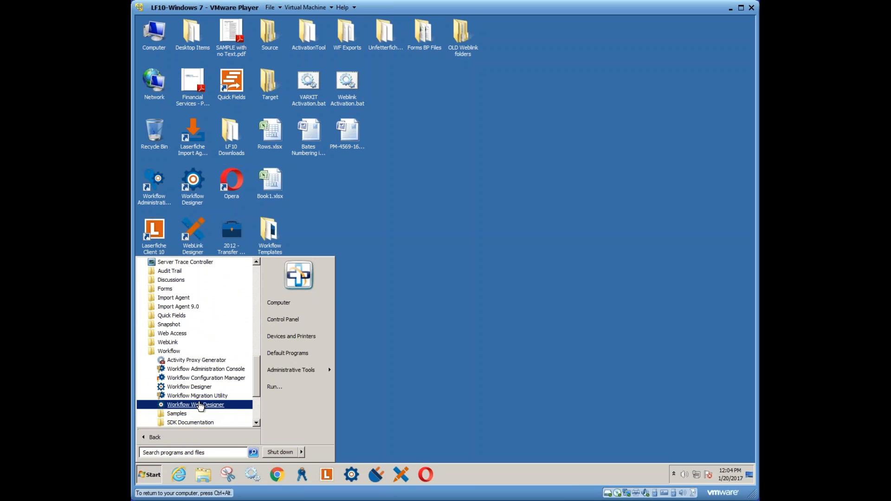
{"action": "left_click", "coordinate": [196, 388]}
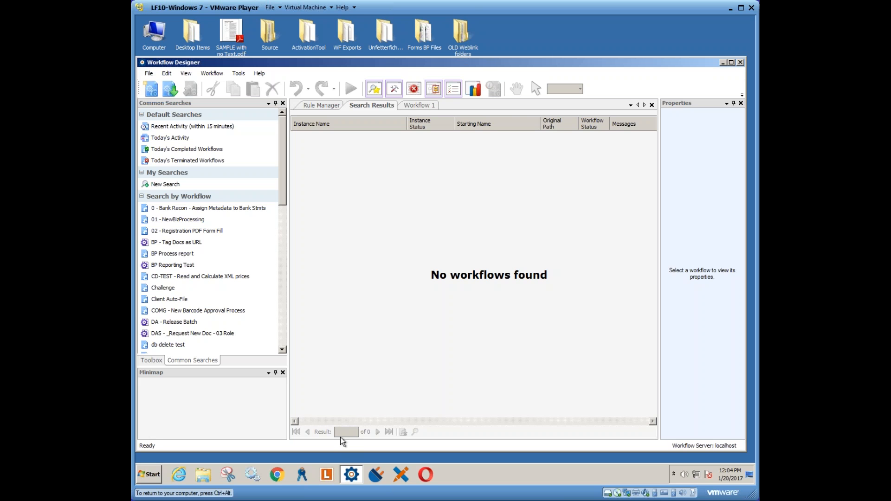
- Switch to the Laserfiche Administration Console and log in to the Training repository with the administrator's user name and password
{"action": "left_click", "coordinate": [303, 474]}
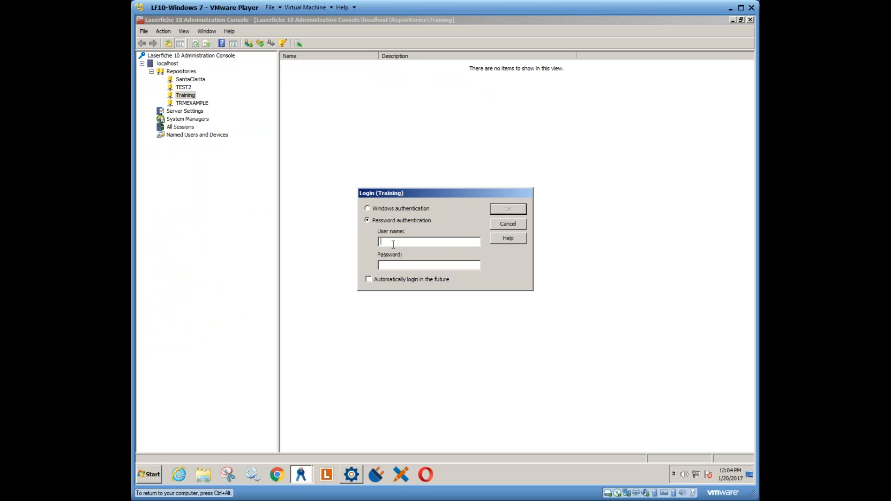
{"action": "type", "text": "adminadmin"}
{"action": "key", "text": "Return"}
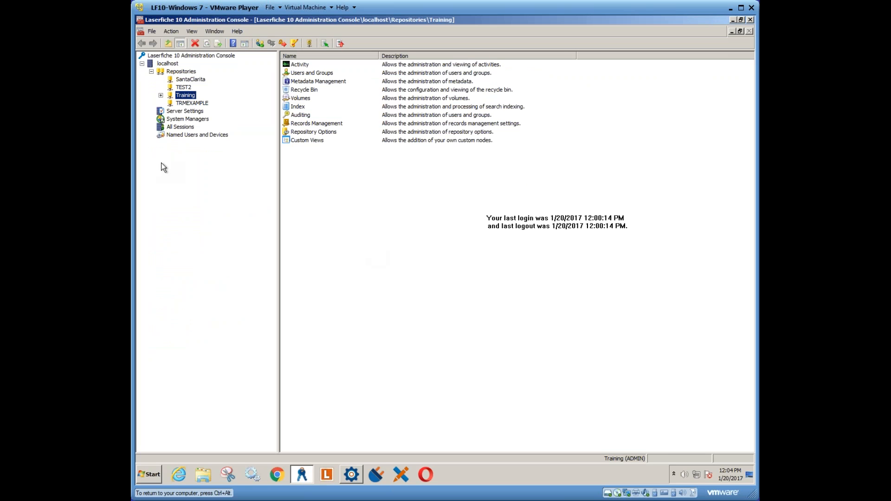
- Review the fields and templates under the Training repository's Metadata Management, then minimize the console to return to Workflow Designer
{"action": "left_click", "coordinate": [161, 95]}
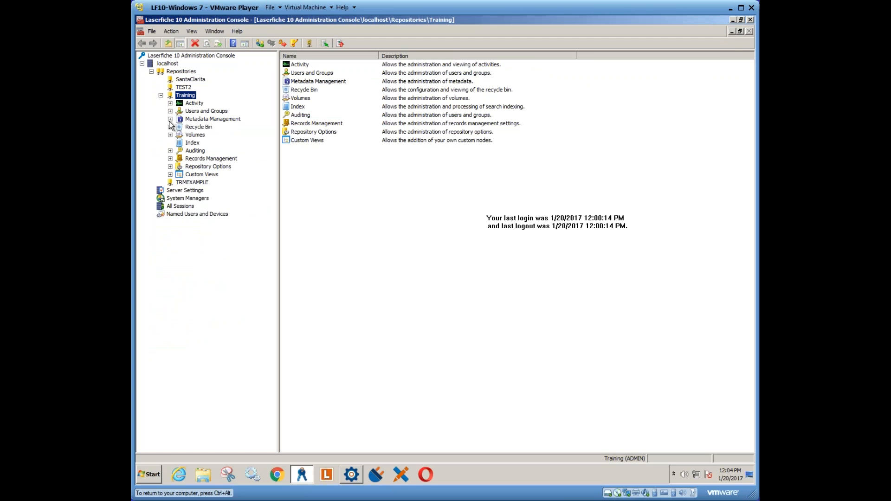
{"action": "left_click", "coordinate": [170, 119]}
{"action": "left_click", "coordinate": [201, 127]}
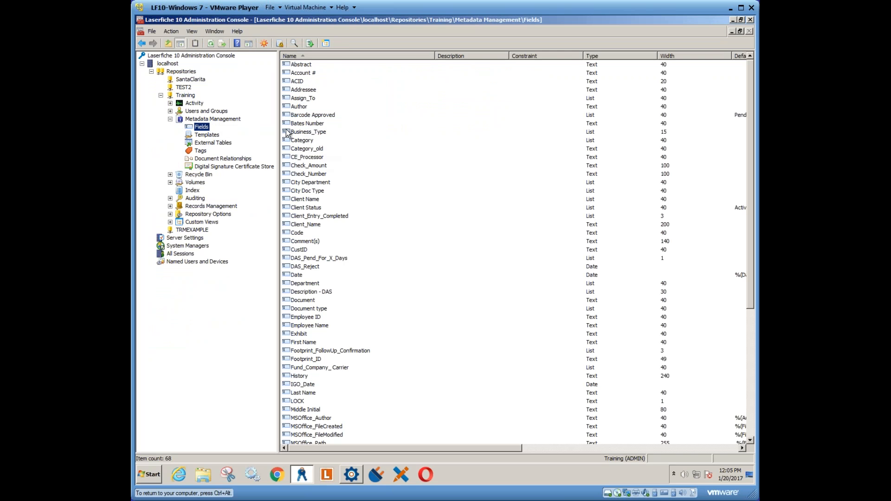
{"action": "left_click", "coordinate": [216, 135]}
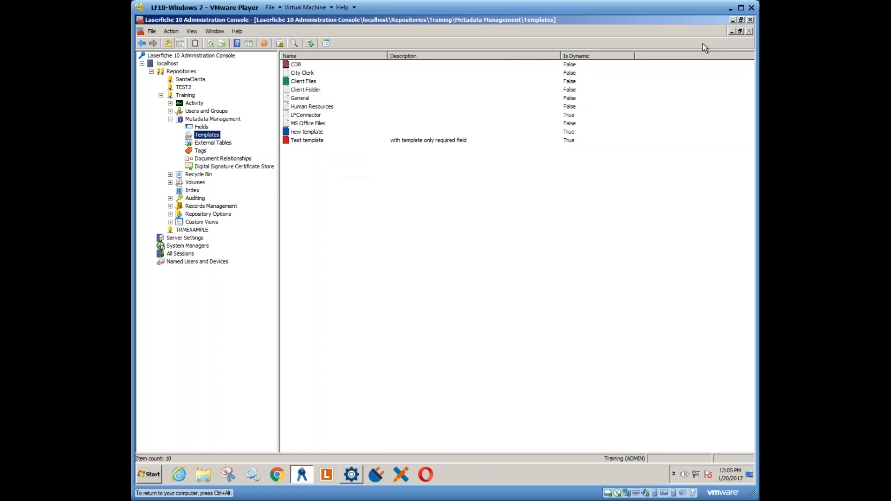
{"action": "left_click", "coordinate": [732, 21]}
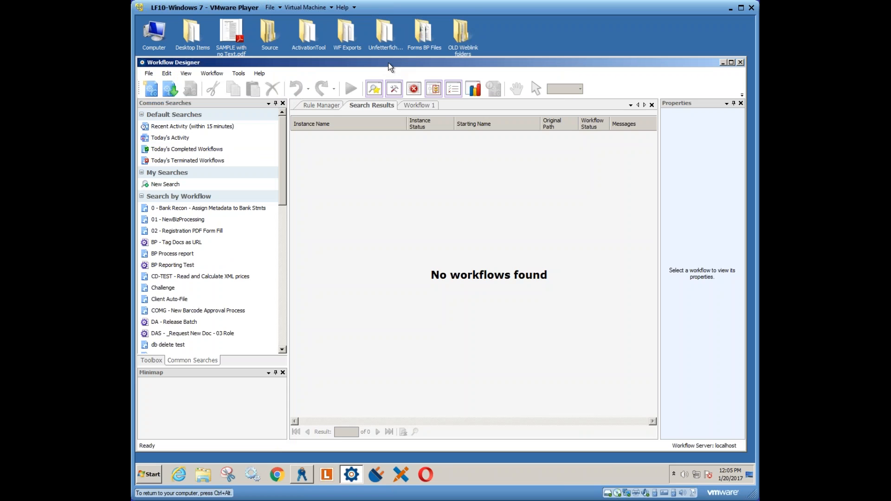
- Look through the Rule Manager, the Search Results and the blank Workflow 1 design canvas in Workflow Designer
{"action": "left_click_drag", "start_coordinate": [388, 63], "coordinate": [390, 51]}
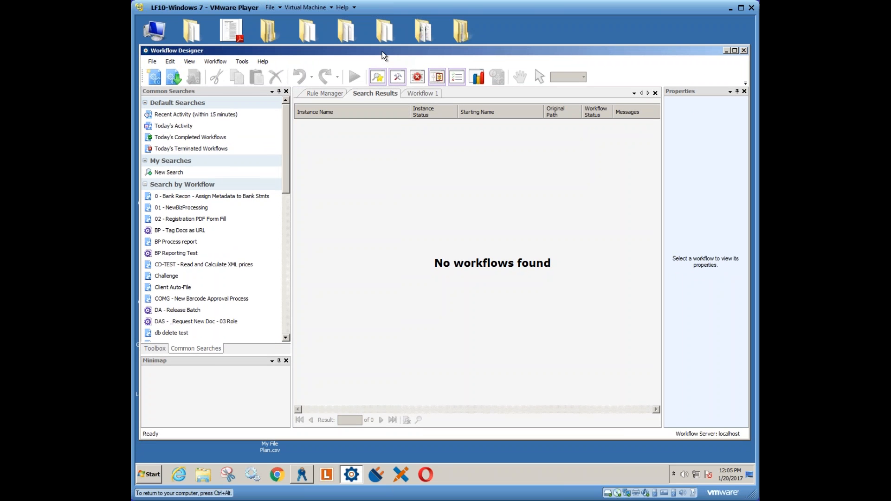
{"action": "left_click", "coordinate": [311, 94]}
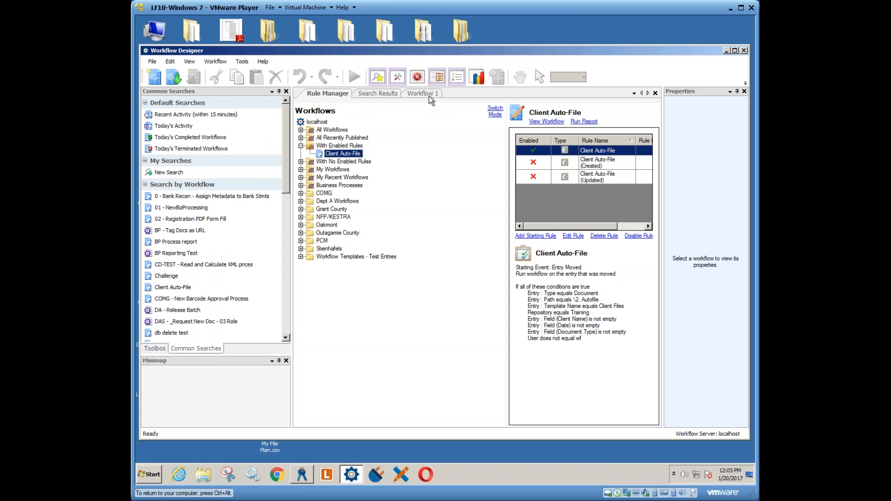
{"action": "left_click", "coordinate": [371, 93]}
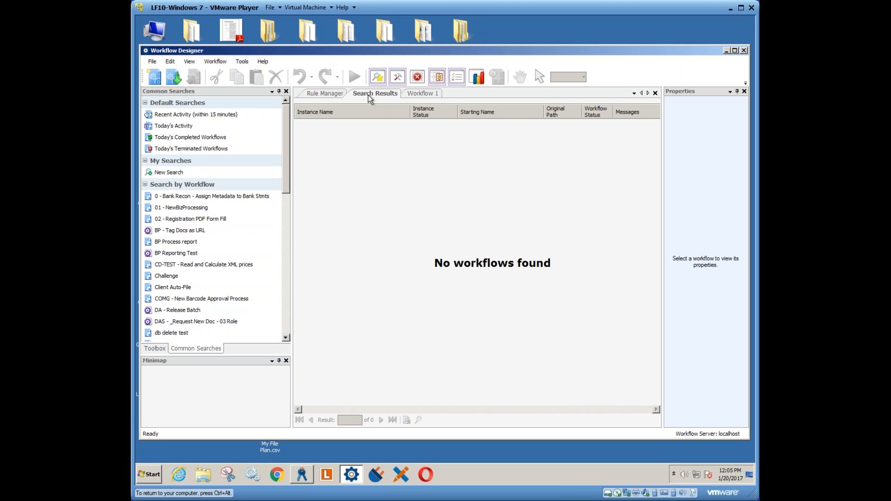
{"action": "left_click", "coordinate": [417, 94]}
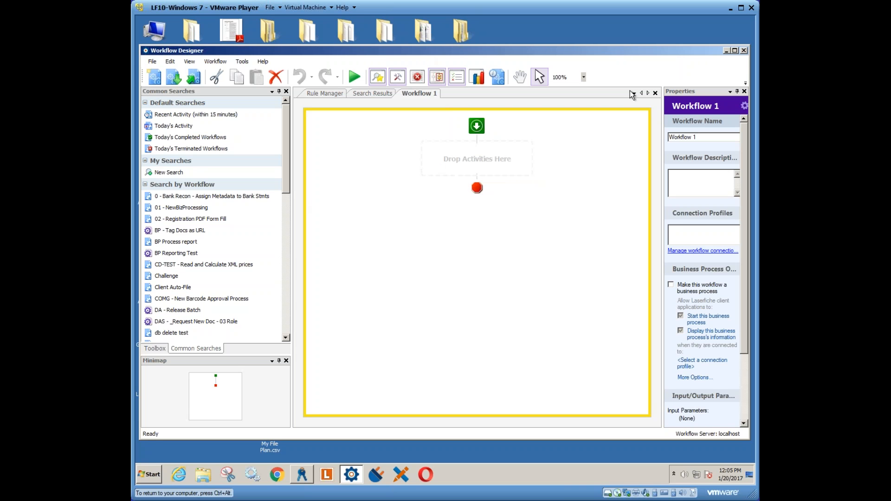
- Widen the Properties pane and add a Retrieve Field Values activity to the Workflow 1 canvas
{"action": "left_click_drag", "start_coordinate": [662, 123], "coordinate": [613, 127]}
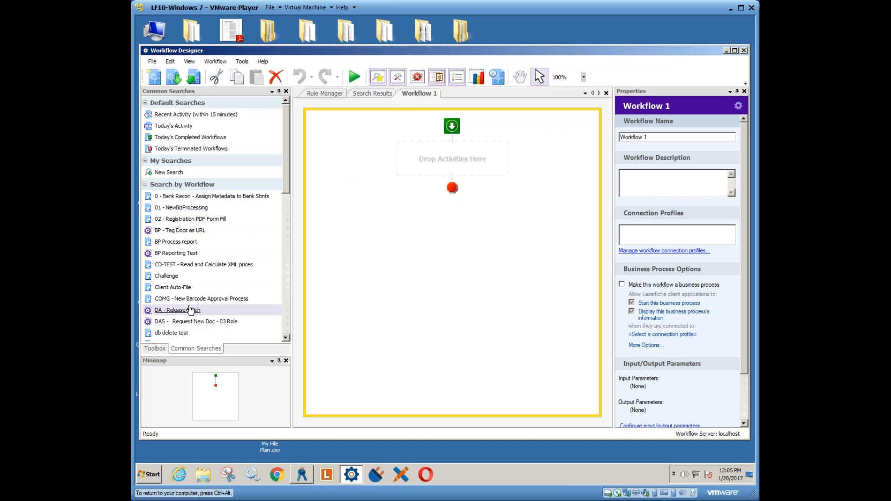
{"action": "left_click", "coordinate": [162, 348]}
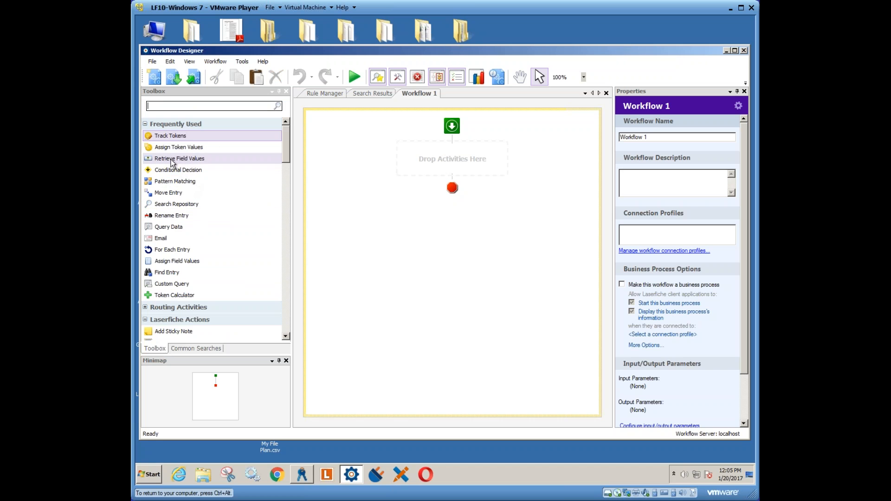
{"action": "left_click_drag", "start_coordinate": [179, 158], "coordinate": [457, 159]}
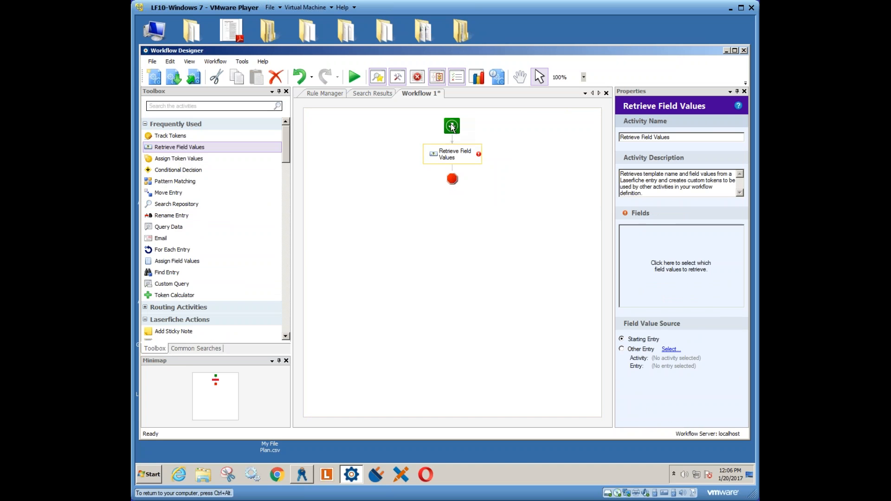
- Rename the workflow from its workflow-level properties to "HR - Employee Onboarding"
{"action": "left_click", "coordinate": [519, 111]}
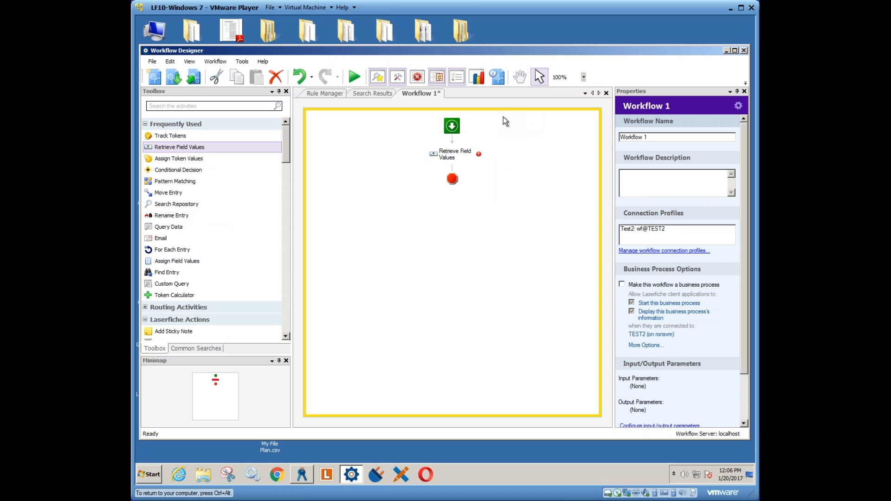
{"action": "left_click_drag", "start_coordinate": [656, 137], "coordinate": [606, 136]}
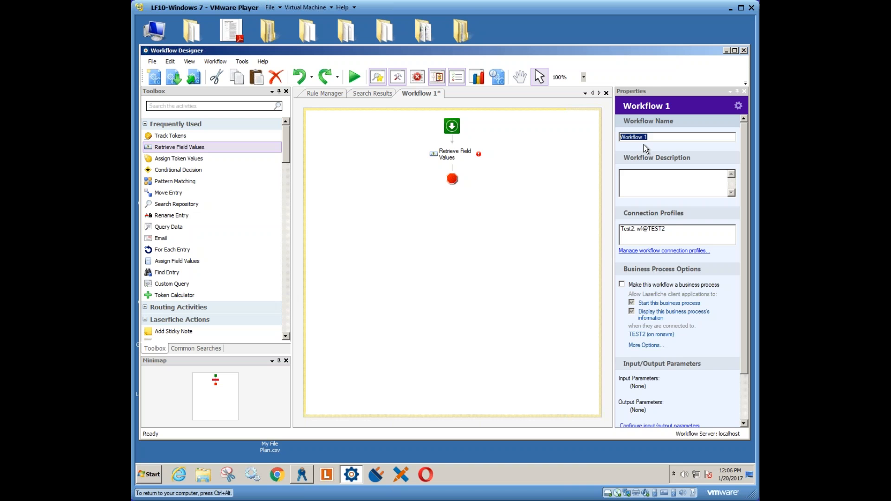
{"action": "type", "text": "HR"}
{"action": "type", "text": "- Employee "}
{"action": "type", "text": "Om"}
{"action": "type", "text": "boarding"}
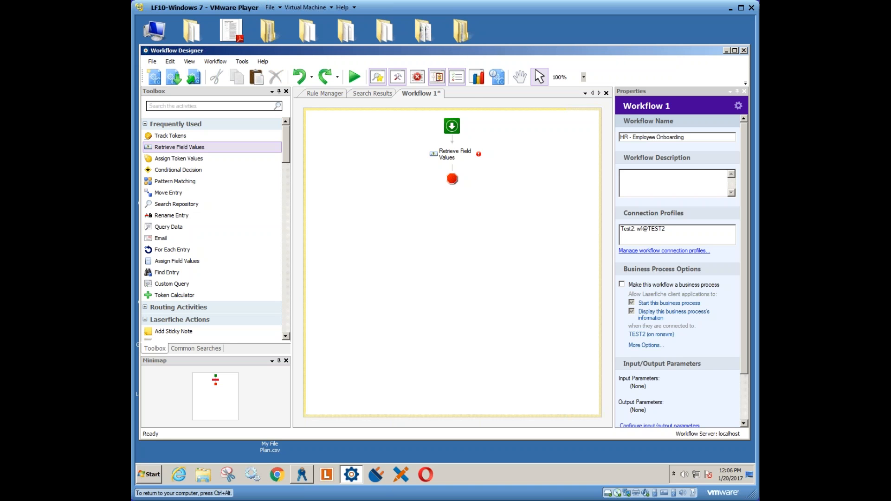
{"action": "left_click", "coordinate": [659, 181]}
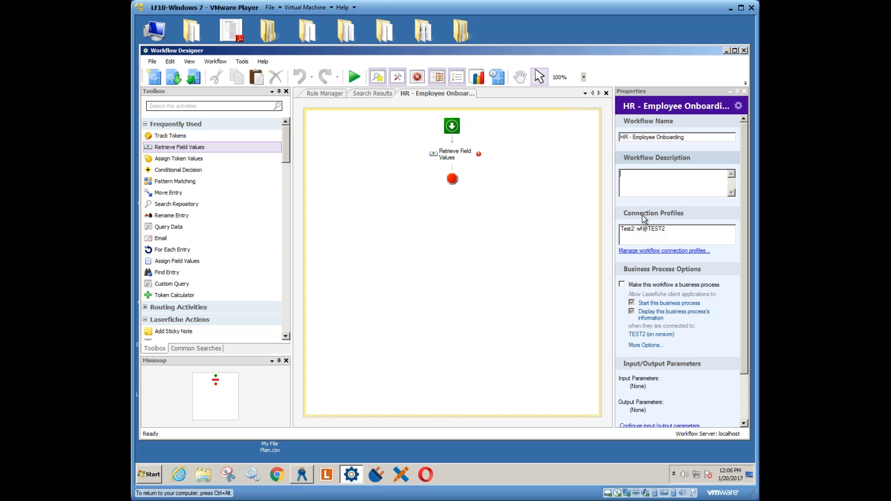
- Inspect the server, repository, user name and password settings of the workflow's Test2 connection profile without changing them
{"action": "left_click", "coordinate": [678, 251]}
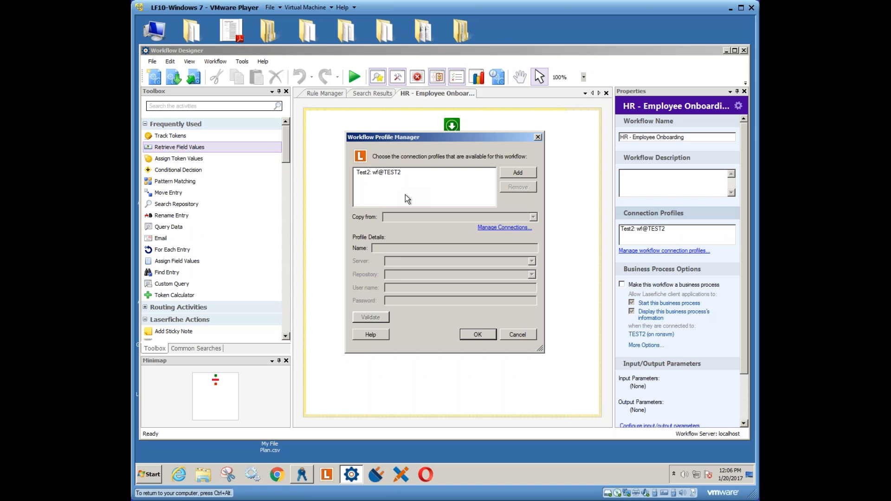
{"action": "left_click", "coordinate": [399, 173]}
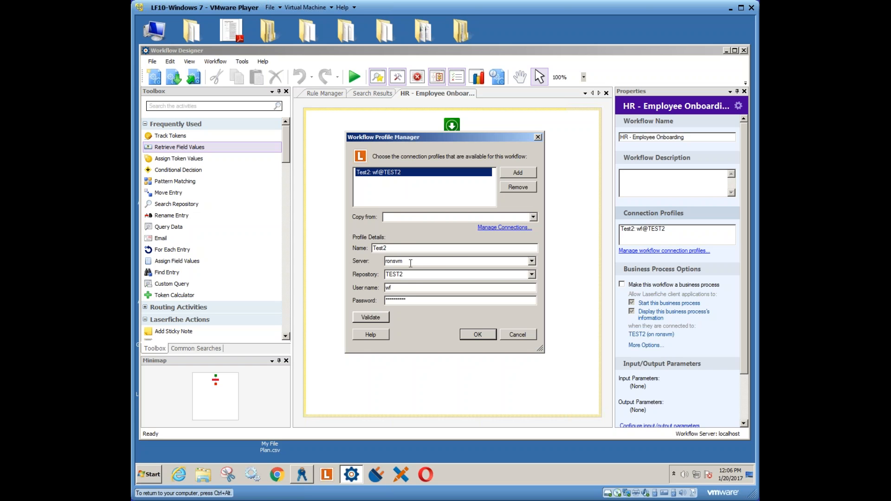
{"action": "double_click", "coordinate": [398, 289]}
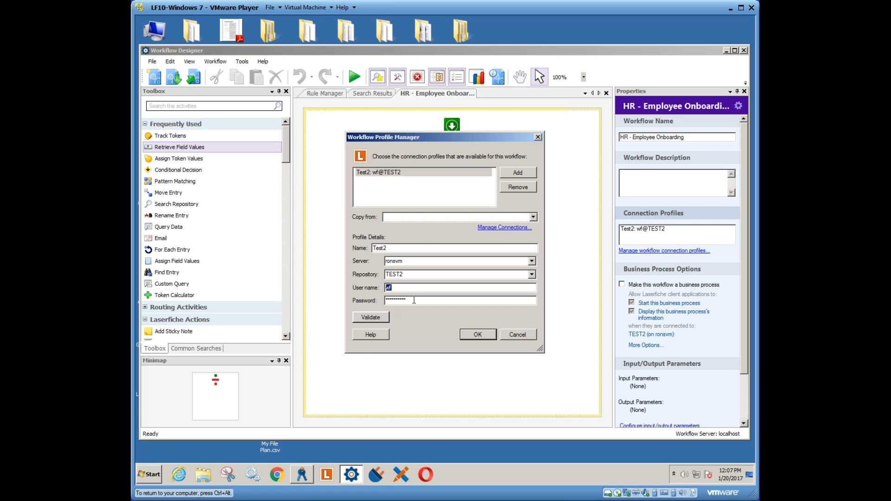
{"action": "left_click_drag", "start_coordinate": [407, 300], "coordinate": [383, 301]}
{"action": "left_click", "coordinate": [518, 336]}
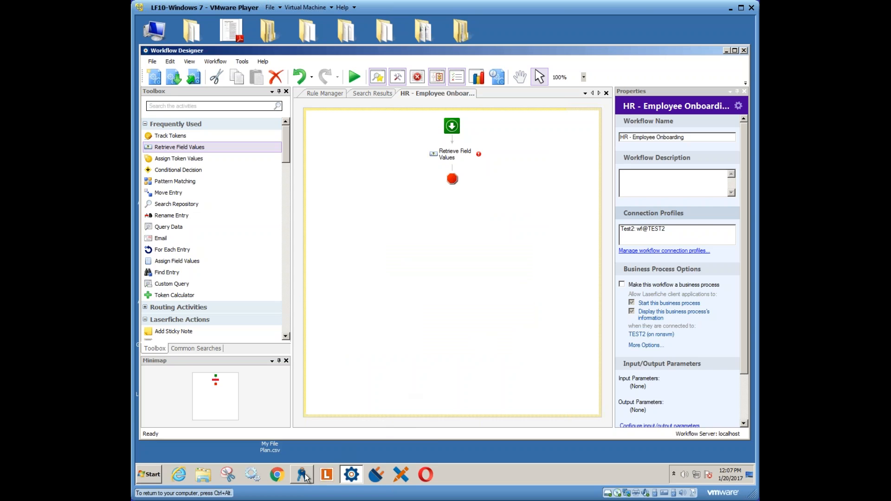
- Switch to the Laserfiche Administration Console and display the repository users under Training's Users and Groups
{"action": "mouse_move", "coordinate": [305, 477]}
{"action": "left_click", "coordinate": [304, 453]}
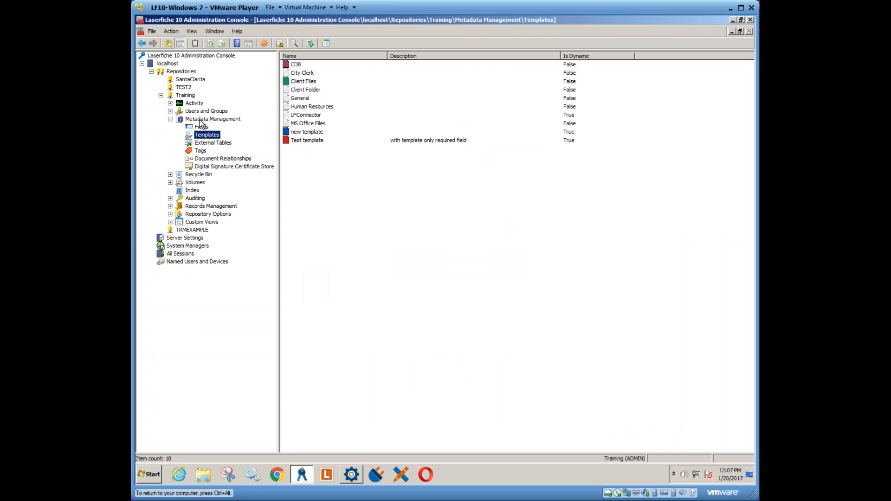
{"action": "double_click", "coordinate": [207, 111]}
{"action": "left_click", "coordinate": [218, 120]}
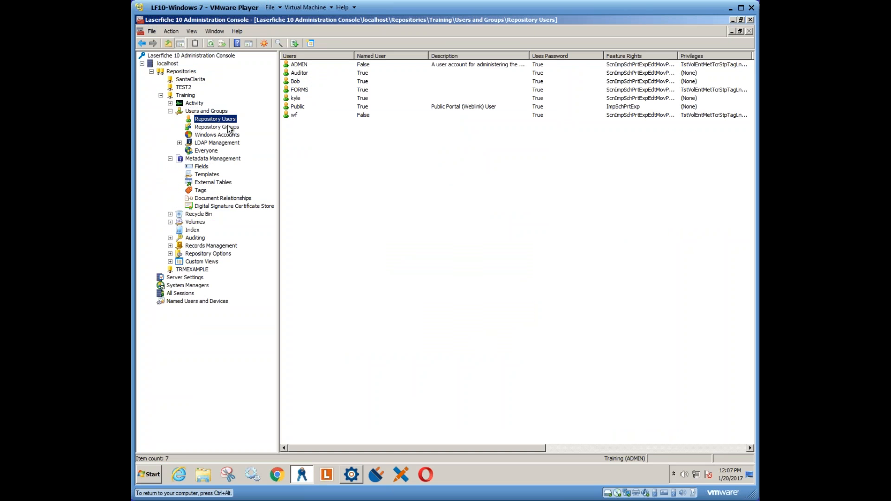
- Inspect the wf repository user's login settings, feature rights and privileges, leaving them unchanged
{"action": "left_click", "coordinate": [298, 115]}
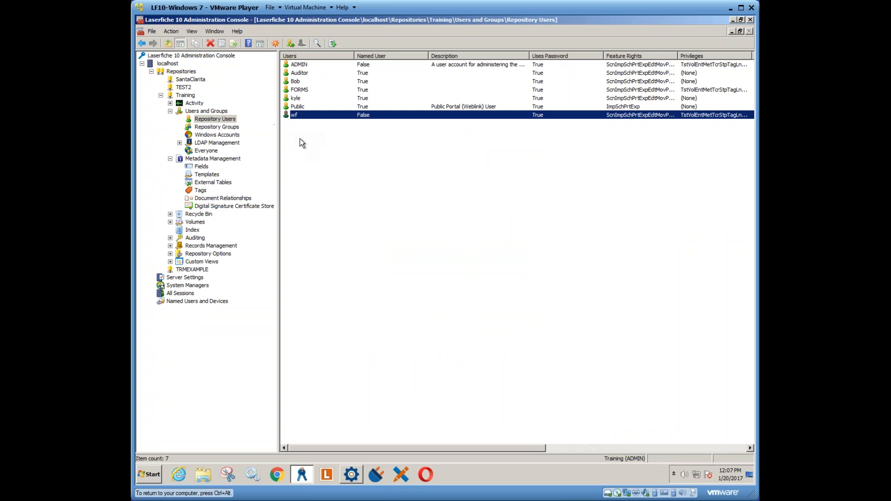
{"action": "double_click", "coordinate": [295, 114]}
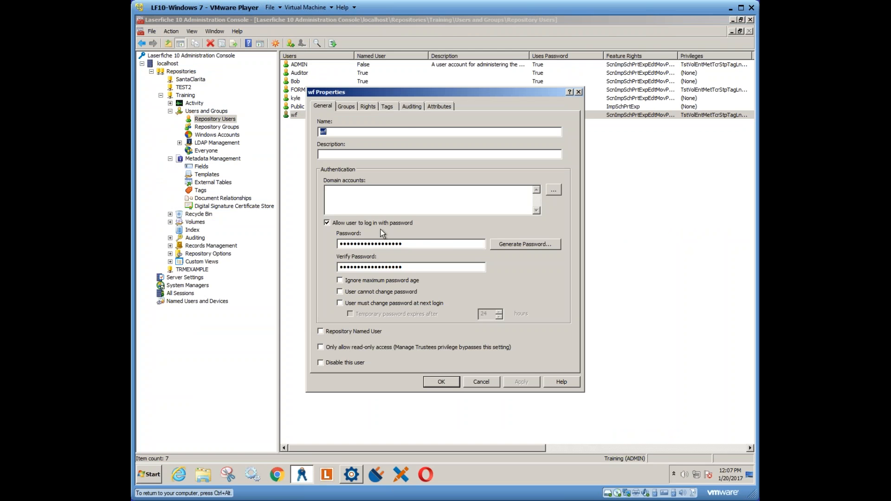
{"action": "left_click", "coordinate": [367, 106]}
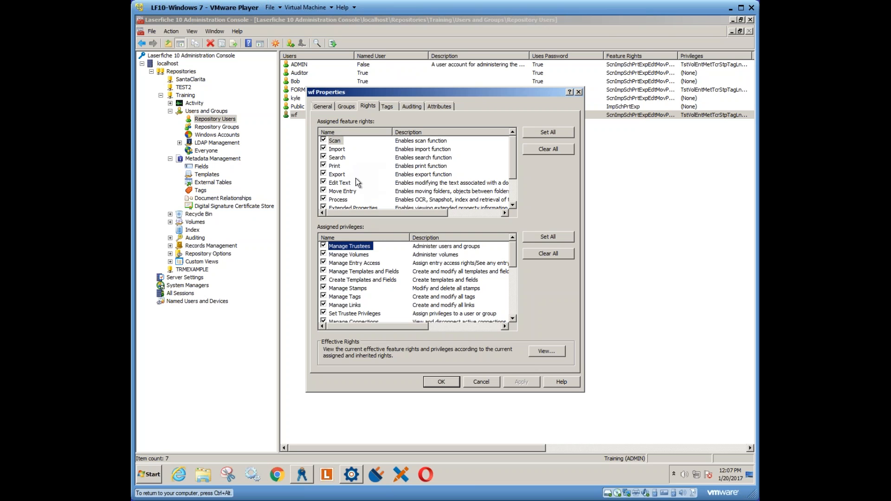
{"action": "left_click", "coordinate": [480, 380]}
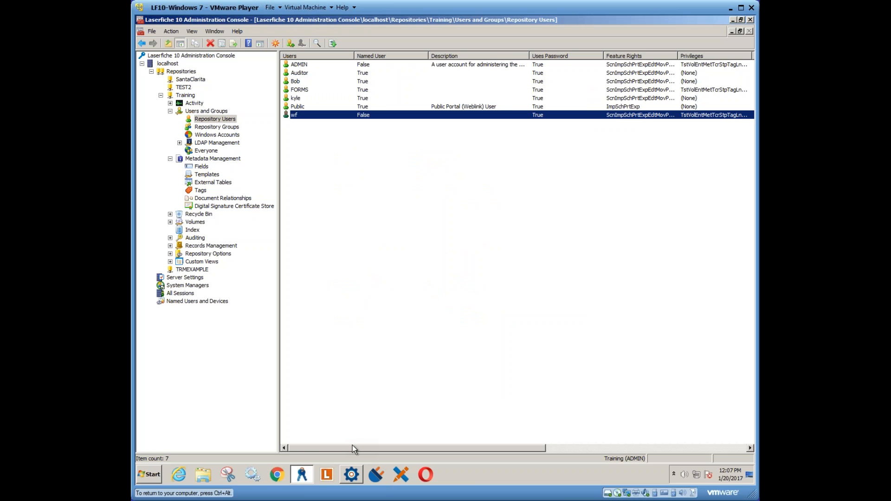
- Switch to Workflow Designer and add Search Repository above Retrieve Field Values, with Move Entry and Rename Entry below it
{"action": "left_click", "coordinate": [351, 475]}
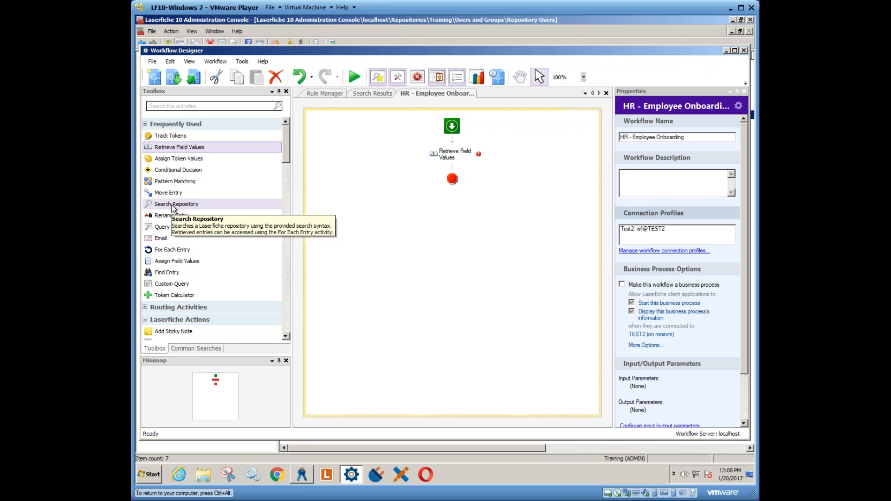
{"action": "left_click_drag", "start_coordinate": [173, 206], "coordinate": [453, 153]}
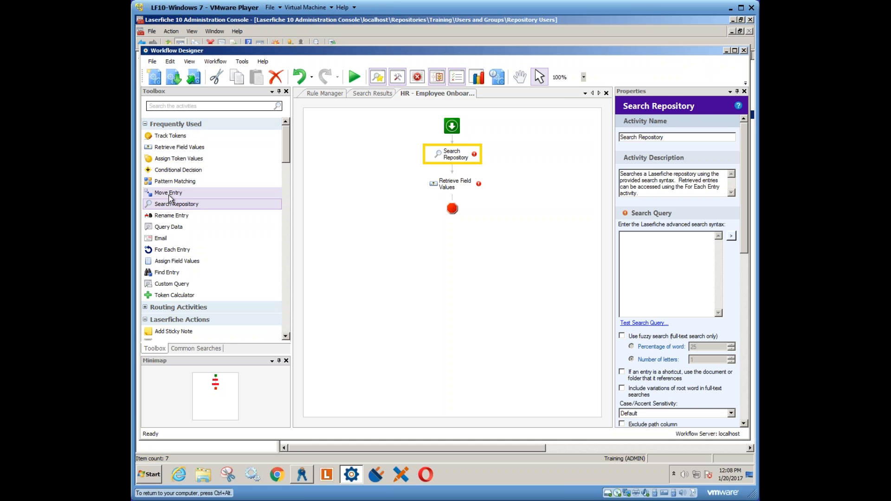
{"action": "left_click_drag", "start_coordinate": [167, 191], "coordinate": [452, 200]}
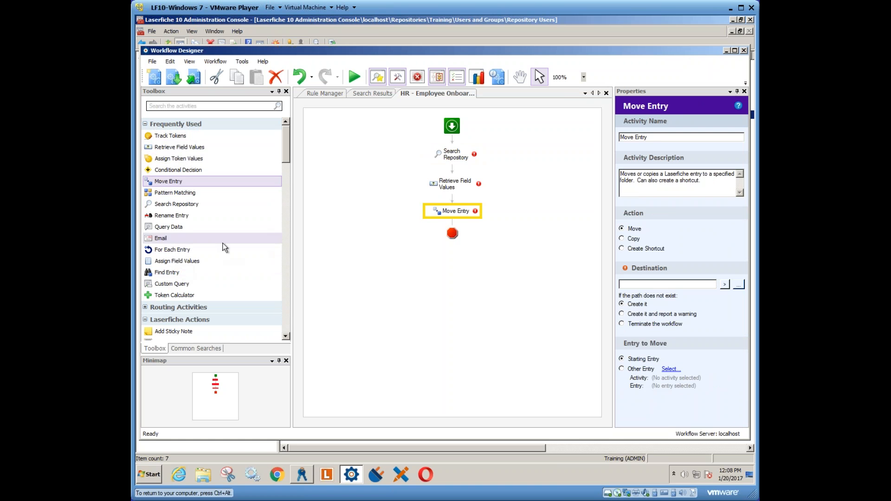
{"action": "left_click_drag", "start_coordinate": [173, 216], "coordinate": [451, 227]}
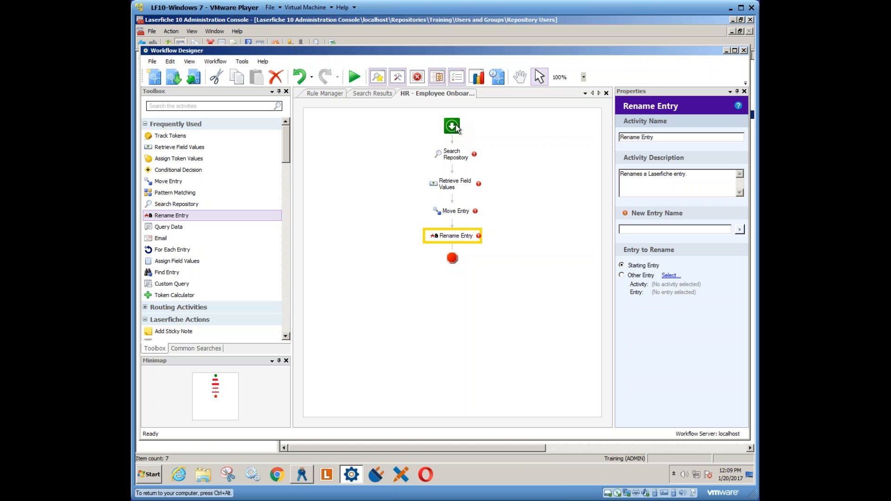
- Add a For Each Entry activity after Search Repository and set its entries to Search Repository's Output Entries
{"action": "left_click", "coordinate": [454, 158]}
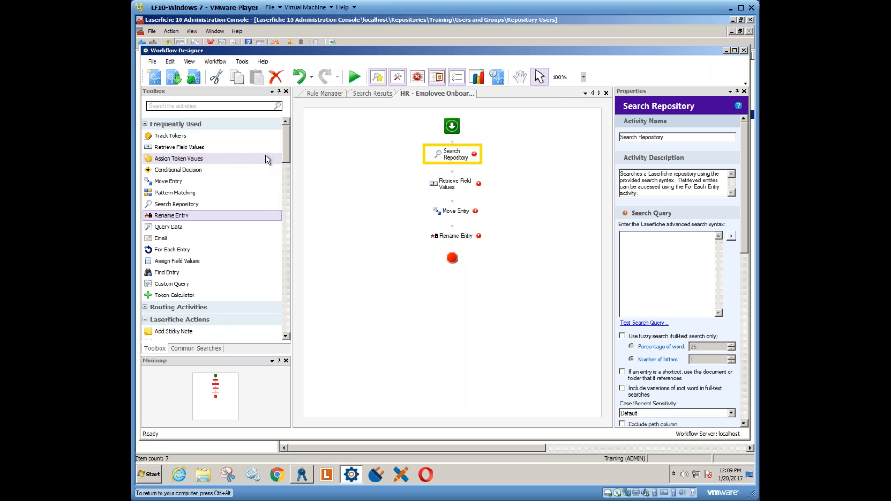
{"action": "scroll", "coordinate": [287, 160], "scroll_direction": "down", "scroll_amount": 6}
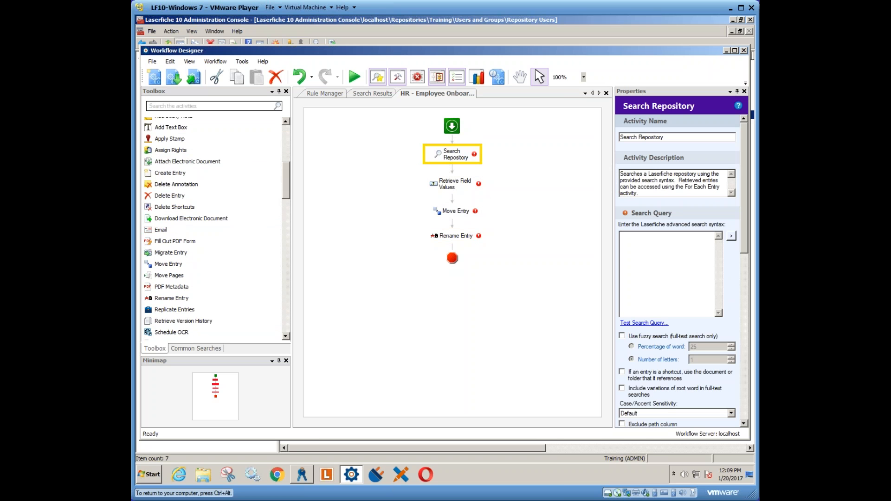
{"action": "scroll", "coordinate": [288, 203], "scroll_direction": "down", "scroll_amount": 8}
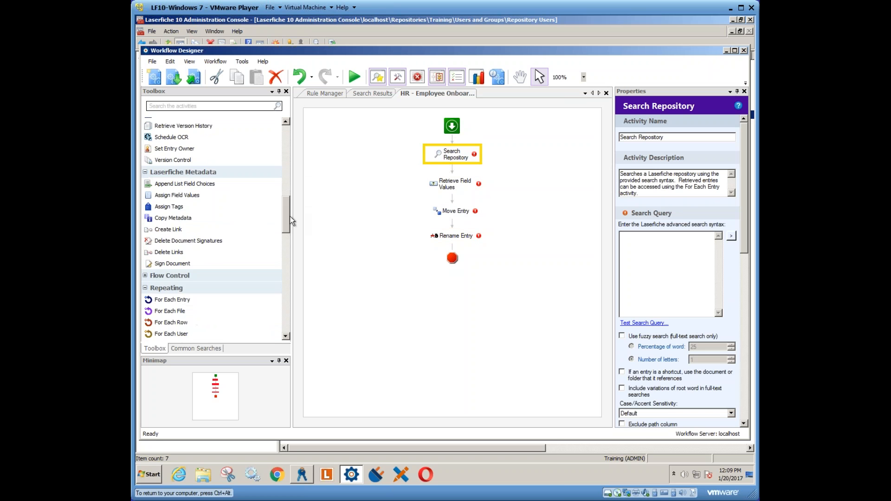
{"action": "left_click_drag", "start_coordinate": [175, 227], "coordinate": [457, 176]}
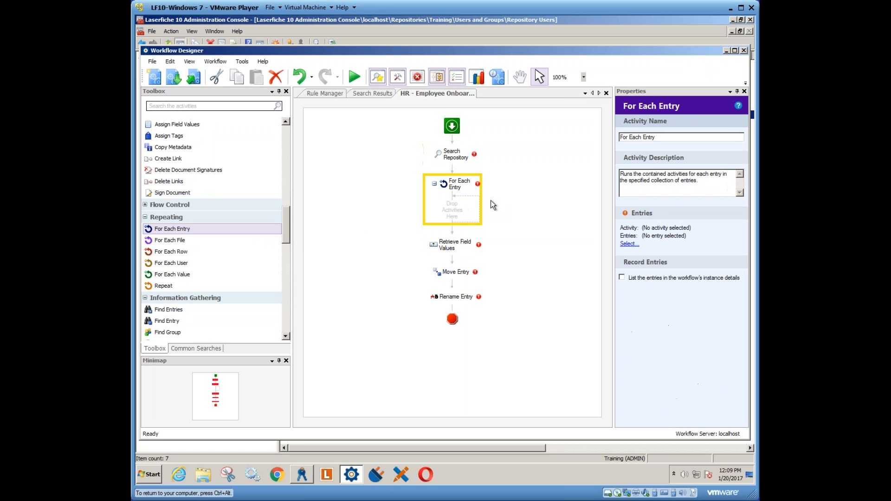
{"action": "left_click", "coordinate": [629, 244]}
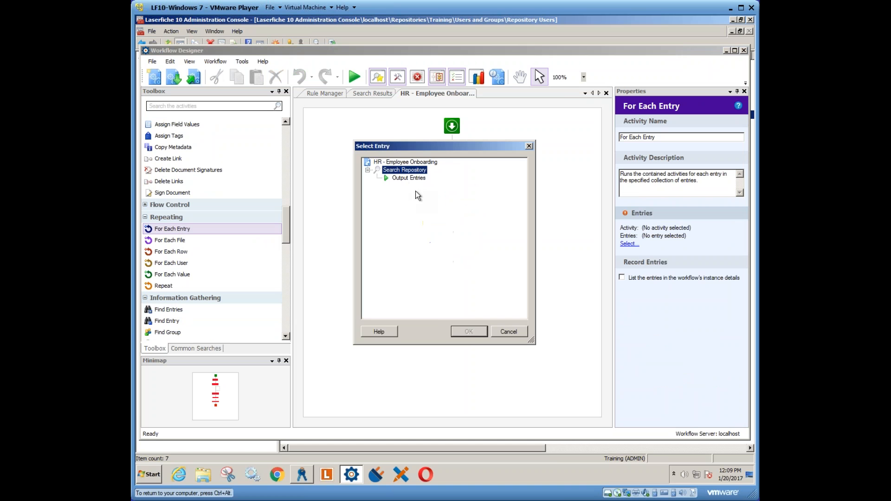
{"action": "left_click", "coordinate": [408, 179]}
{"action": "left_click", "coordinate": [469, 331]}
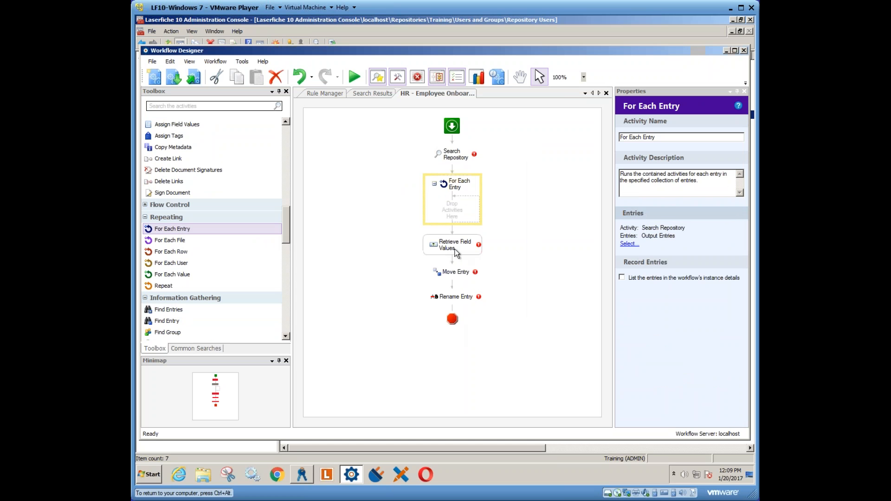
- Move the Retrieve Field Values, Move Entry and Rename Entry activities together into the For Each Entry loop
{"action": "left_click", "coordinate": [513, 247]}
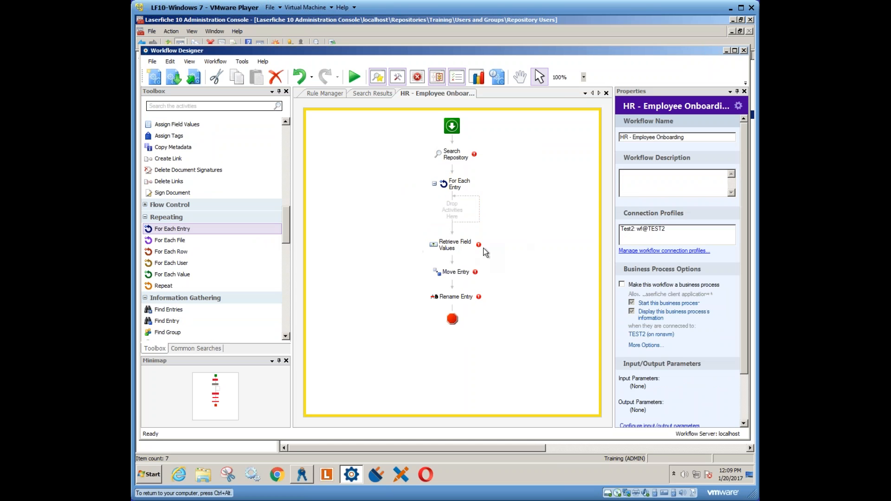
{"action": "left_click", "coordinate": [453, 248]}
{"action": "left_click", "coordinate": [456, 299], "text": "shift"}
{"action": "left_click_drag", "start_coordinate": [456, 300], "coordinate": [454, 211]}
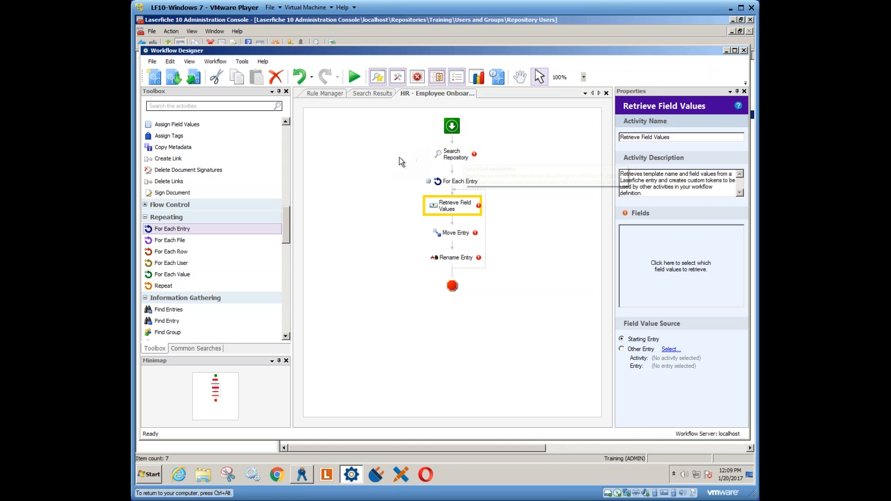
- Select the Search Repository activity, switch to the Laserfiche client and log in to the Training repository with the account password
{"action": "left_click", "coordinate": [452, 157]}
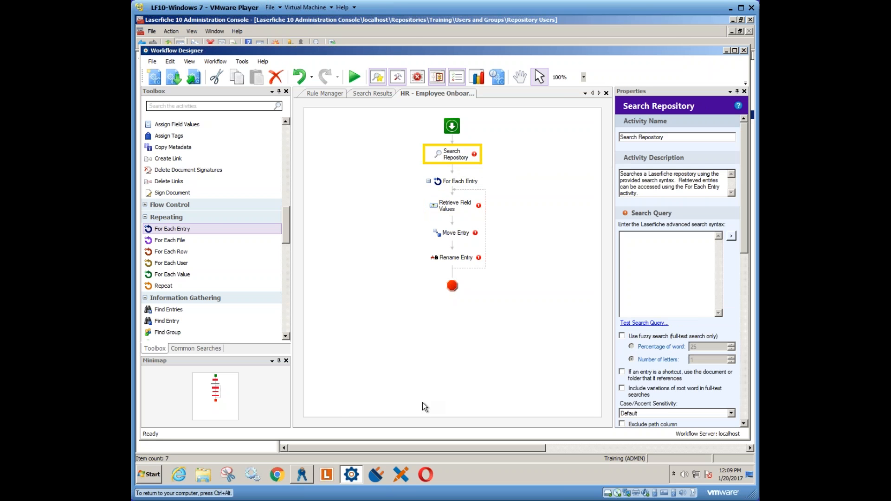
{"action": "left_click", "coordinate": [327, 474]}
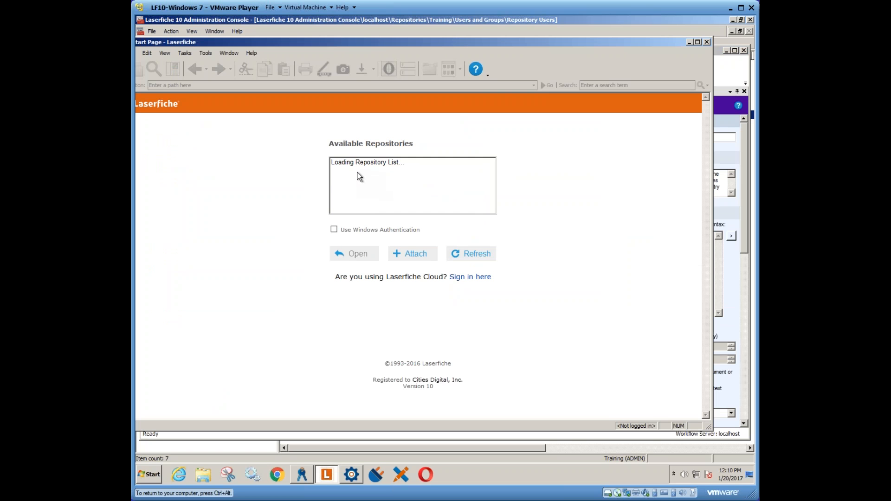
{"action": "left_click", "coordinate": [344, 255]}
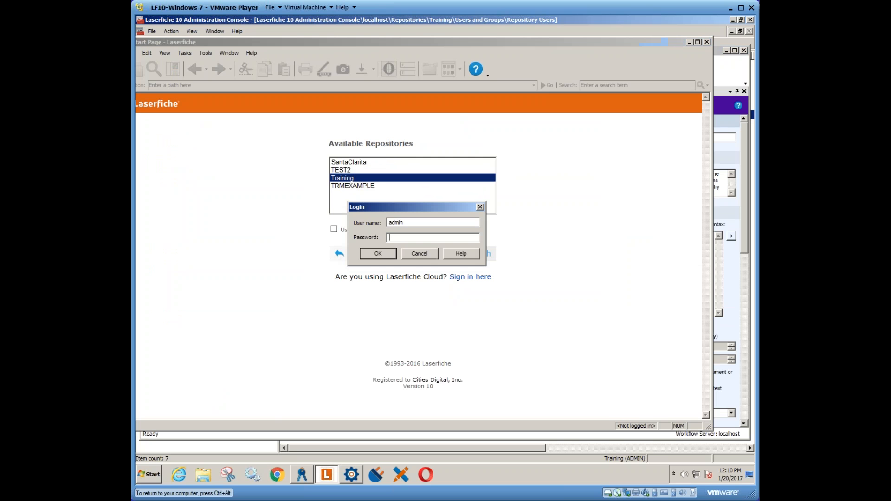
{"action": "type", "text": "•••••"}
{"action": "key", "text": "Return"}
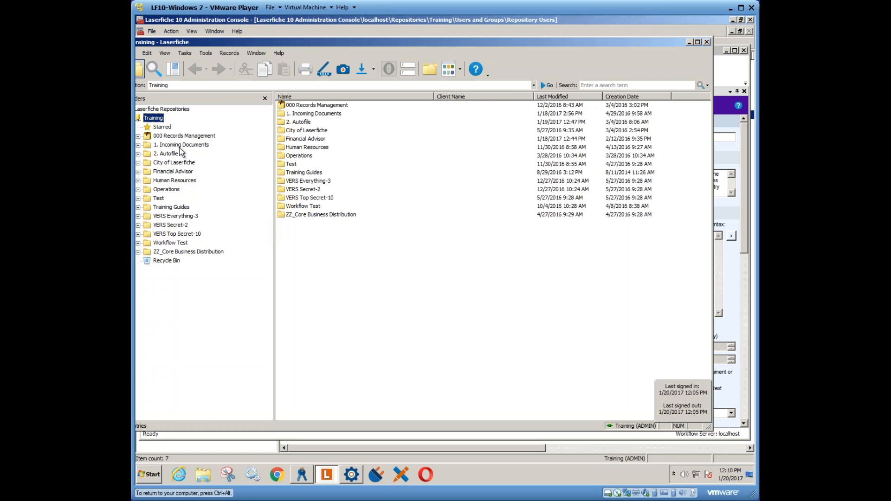
- Add the Search Syntax section to the repository search and search for records due for cutoff before 01/20/2017
{"action": "left_click", "coordinate": [154, 70]}
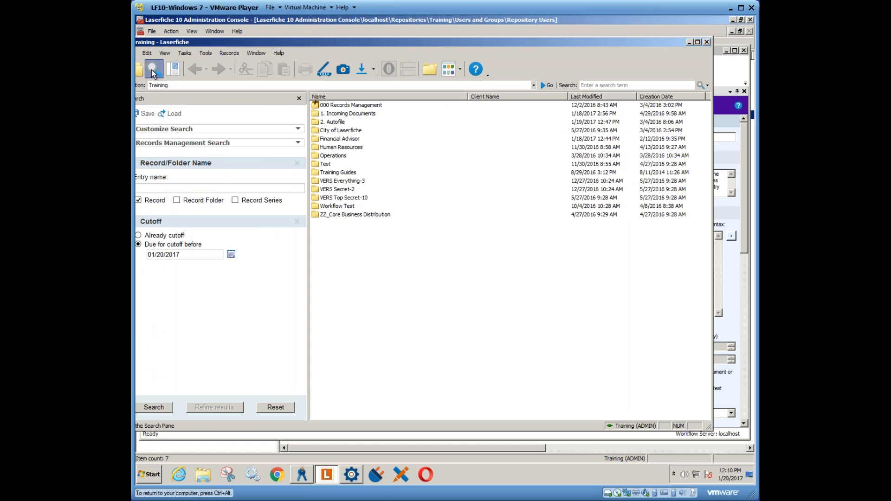
{"action": "left_click", "coordinate": [165, 128]}
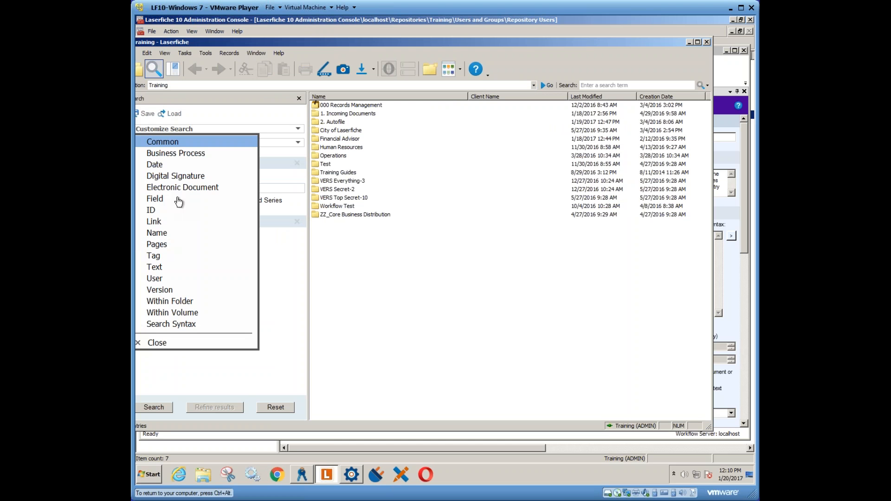
{"action": "left_click", "coordinate": [195, 342]}
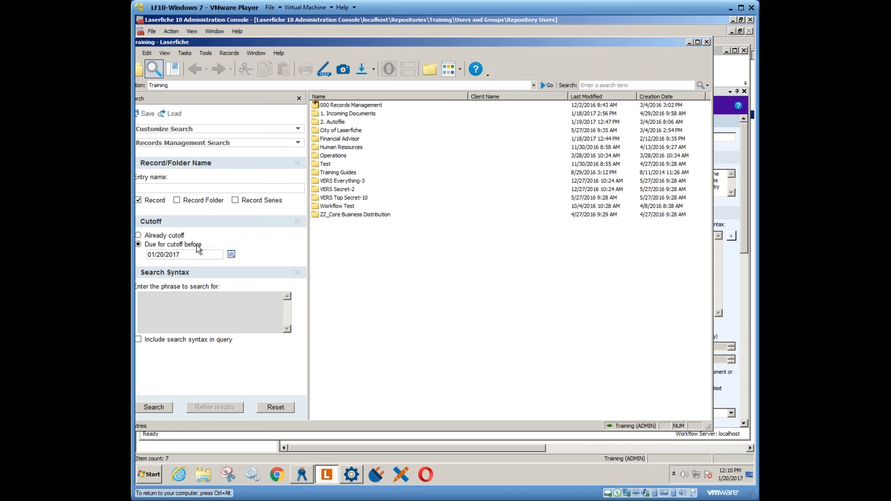
{"action": "left_click", "coordinate": [155, 408]}
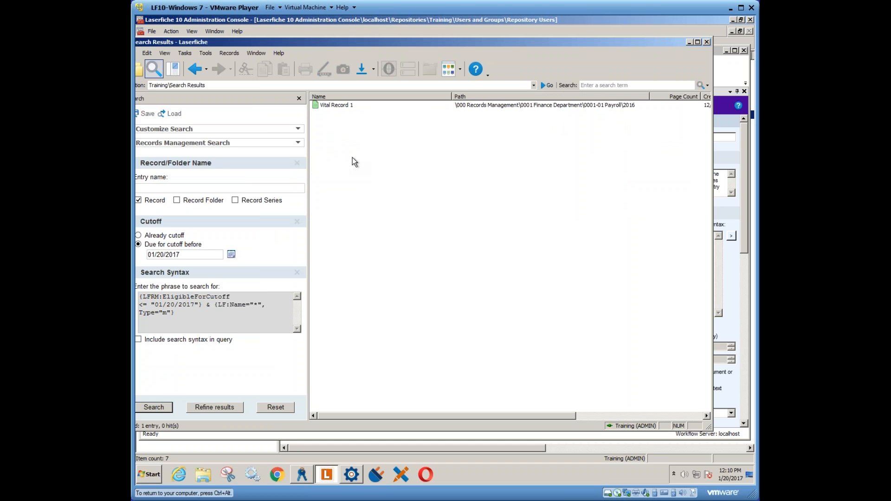
- Copy the generated cutoff search syntax into the Search Repository activity's search query in Workflow Designer
{"action": "left_click_drag", "start_coordinate": [176, 314], "coordinate": [139, 297]}
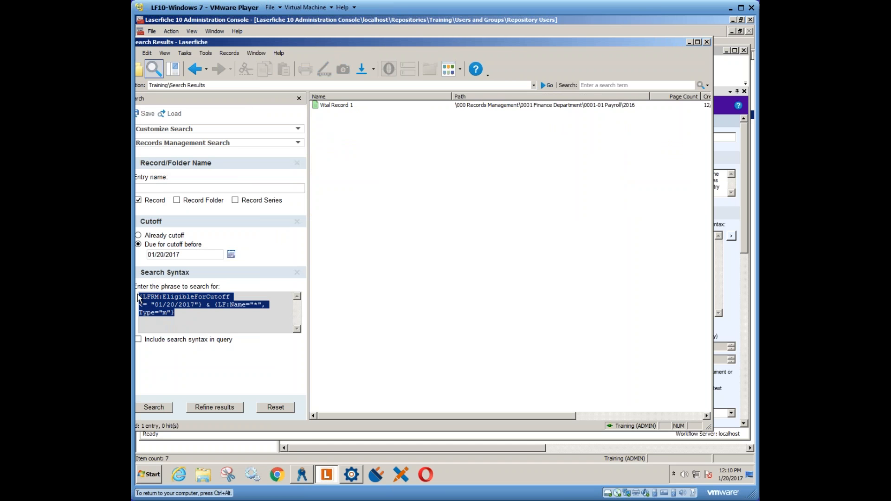
{"action": "right_click", "coordinate": [164, 306]}
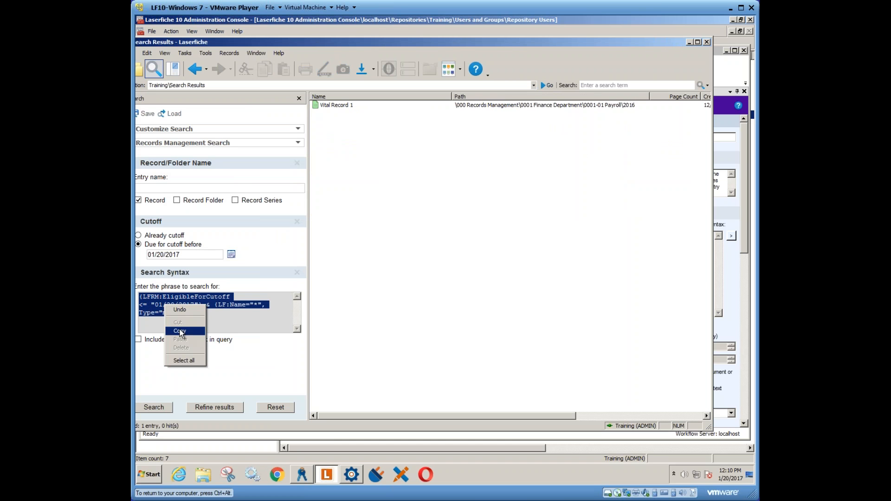
{"action": "left_click", "coordinate": [182, 331]}
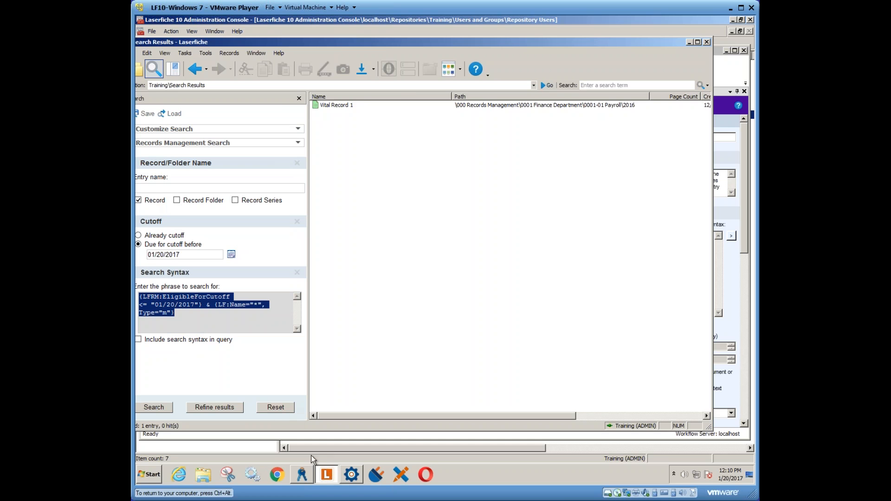
{"action": "left_click", "coordinate": [352, 474]}
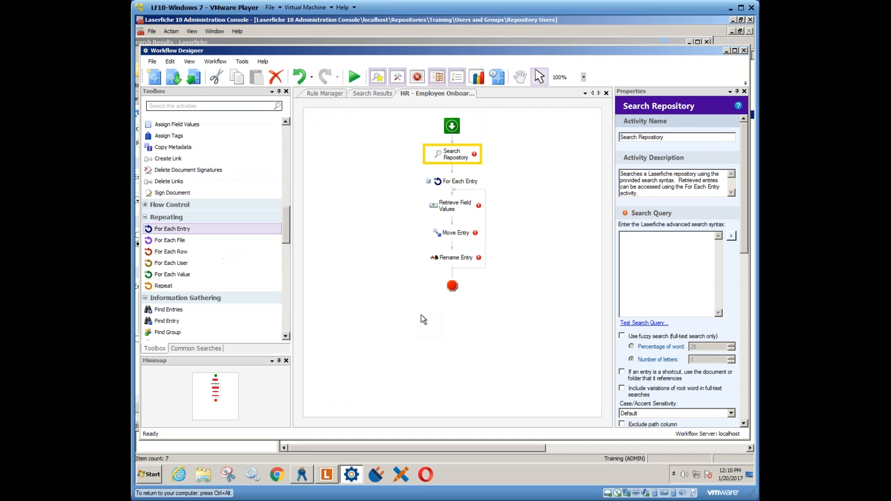
{"action": "right_click", "coordinate": [653, 233]}
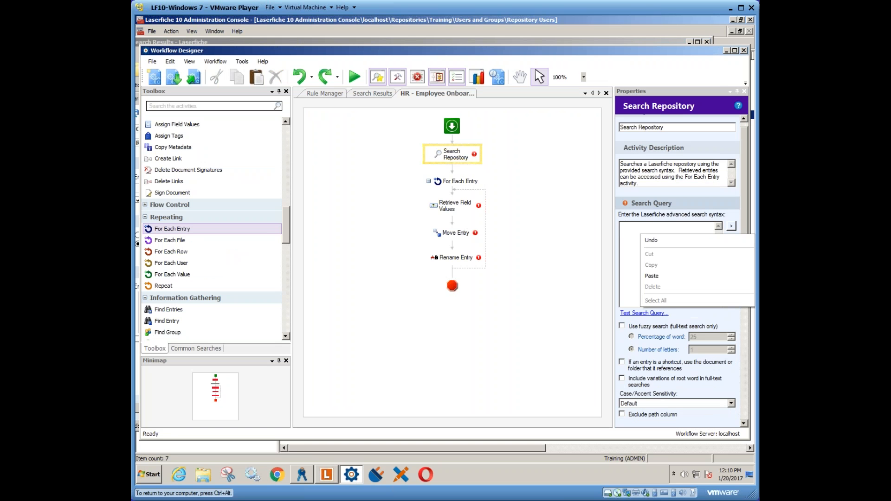
{"action": "left_click", "coordinate": [655, 276]}
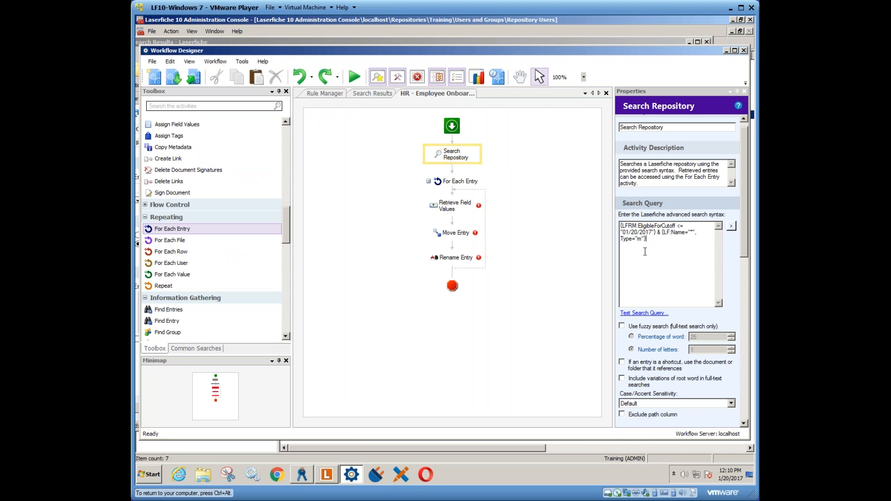
- Test the Search Repository query and compare the workflow's connection profile with the repository searched in the Laserfiche client
{"action": "left_click", "coordinate": [644, 314]}
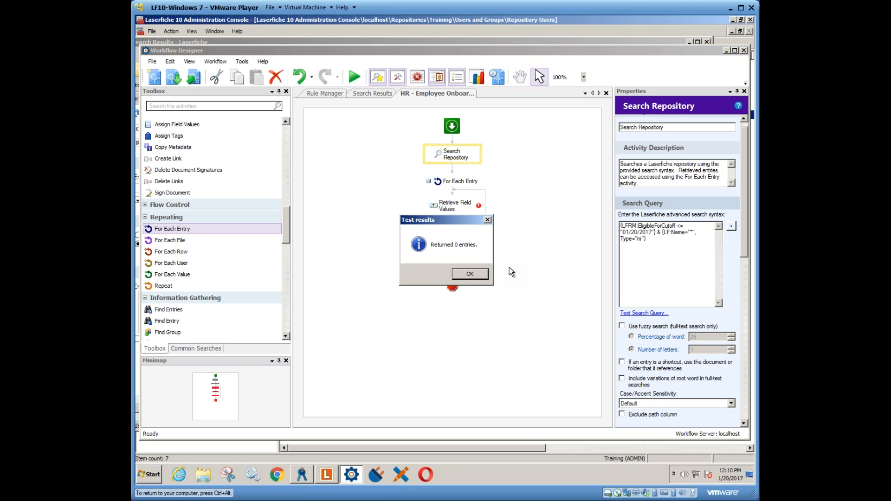
{"action": "left_click", "coordinate": [469, 275]}
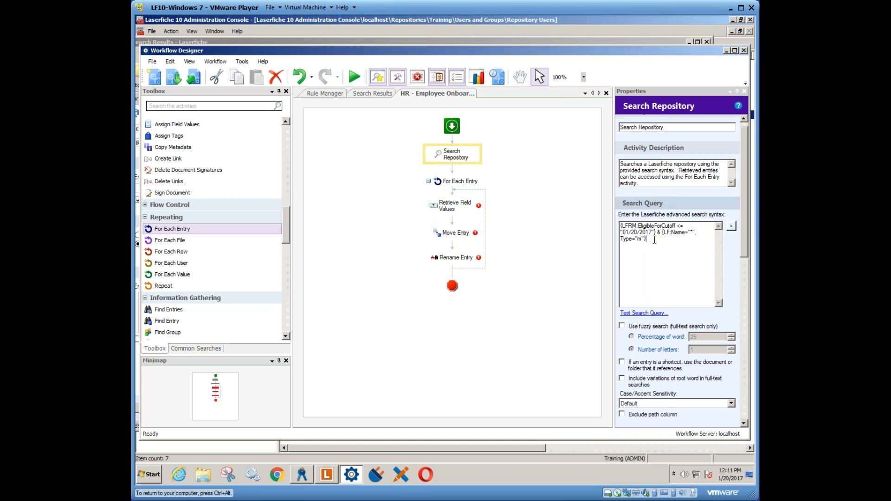
{"action": "left_click", "coordinate": [654, 239]}
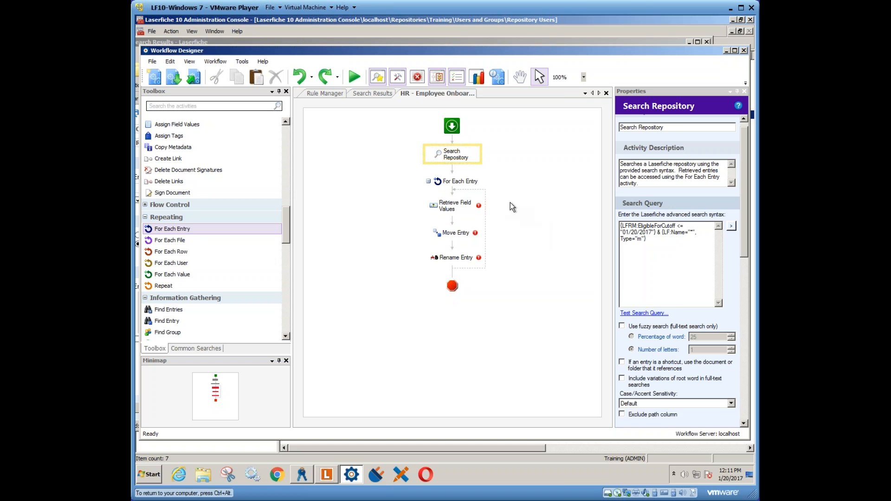
{"action": "left_click", "coordinate": [466, 118]}
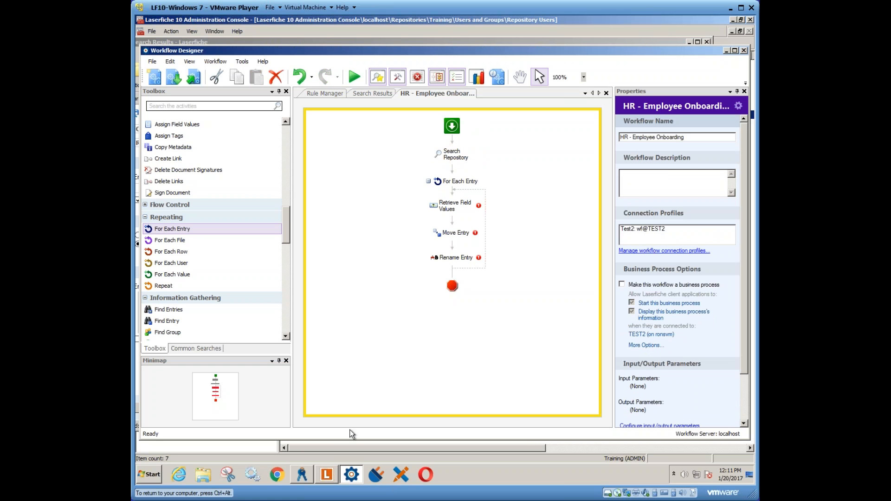
{"action": "left_click", "coordinate": [326, 475]}
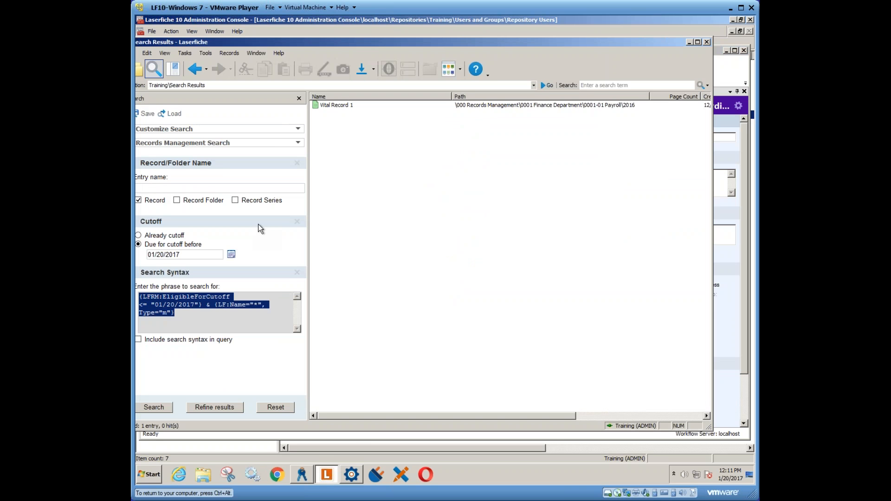
- Switch to Workflow Designer and add a connection profile to the workflow, copied from WF Training for the Training repository
{"action": "left_click", "coordinate": [352, 475]}
{"action": "left_click", "coordinate": [677, 251]}
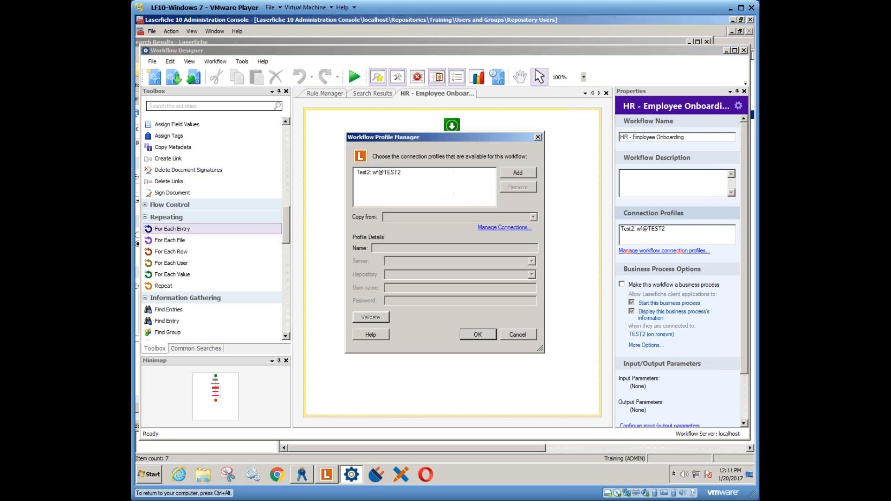
{"action": "left_click", "coordinate": [481, 173]}
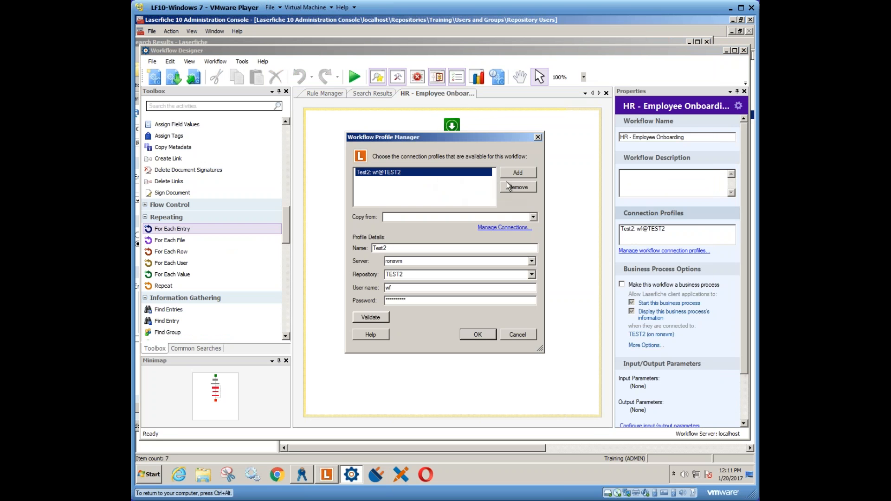
{"action": "left_click", "coordinate": [534, 217]}
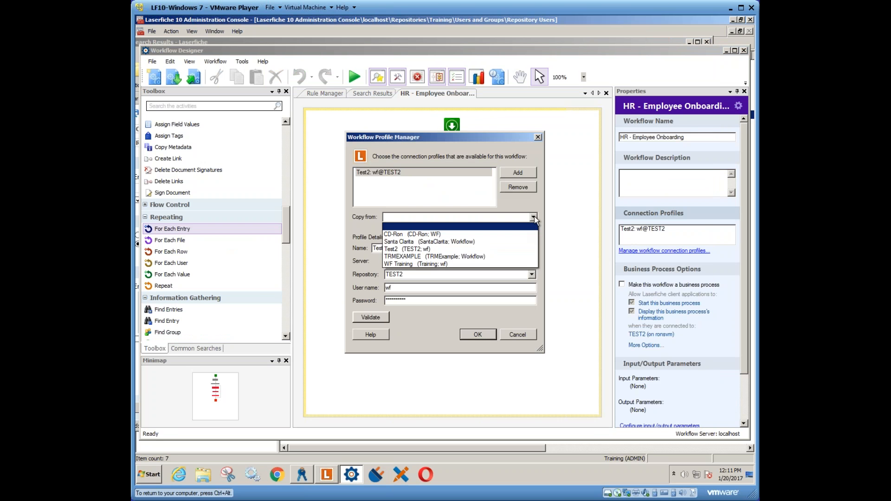
{"action": "left_click", "coordinate": [519, 175]}
{"action": "left_click", "coordinate": [518, 173]}
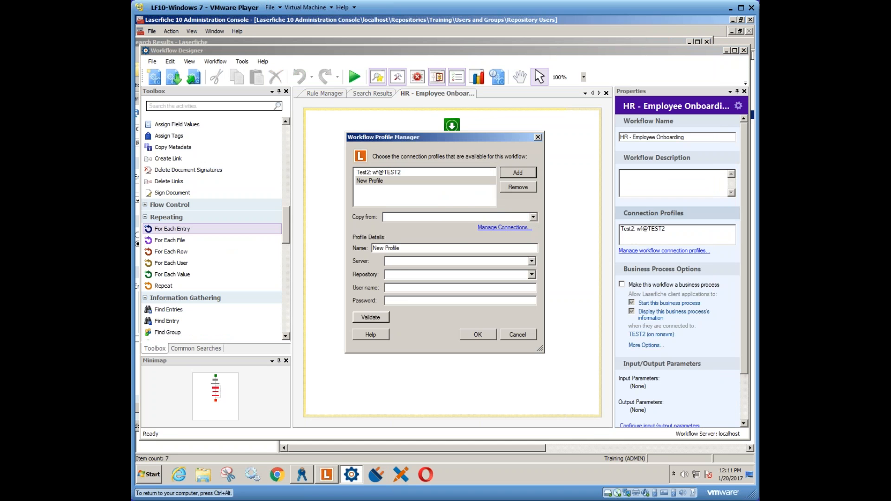
{"action": "left_click", "coordinate": [534, 217]}
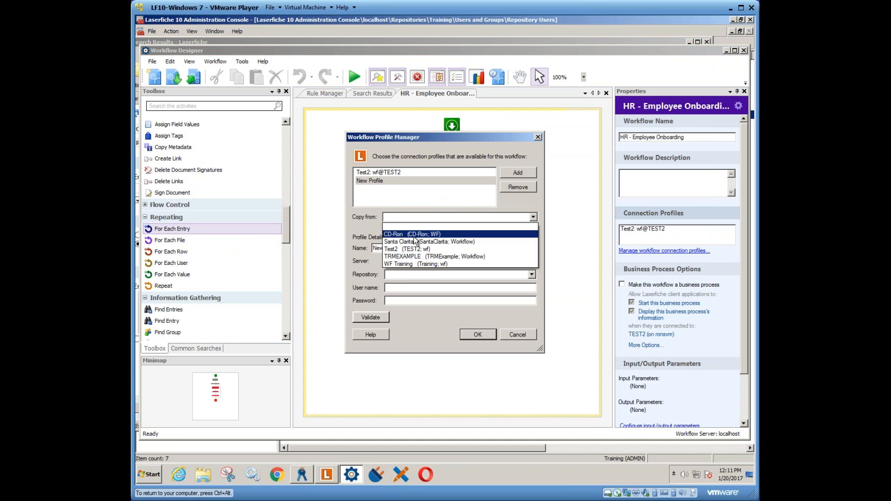
{"action": "left_click", "coordinate": [409, 264]}
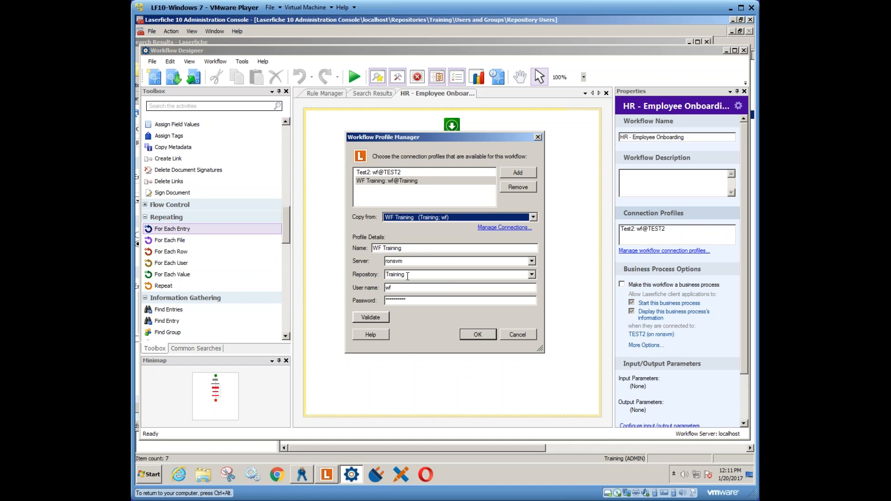
{"action": "left_click", "coordinate": [477, 334]}
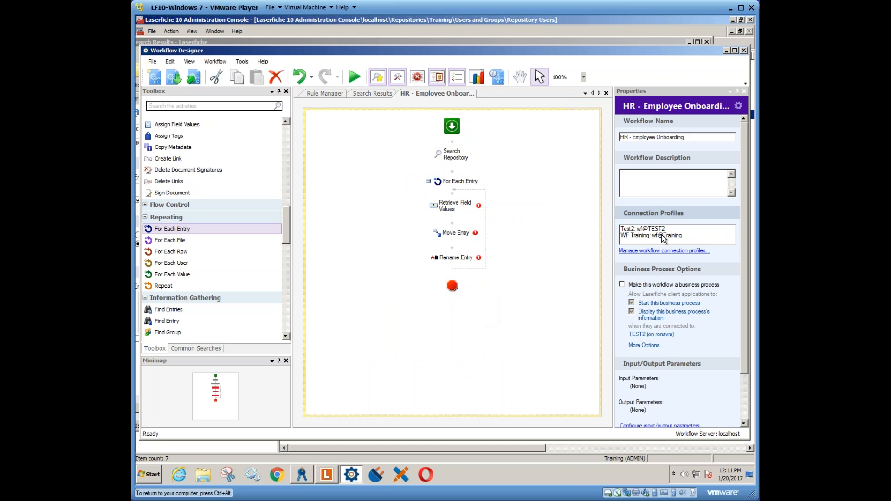
- Remove the Test2 connection profile from the workflow's available profiles
{"action": "left_click", "coordinate": [657, 251]}
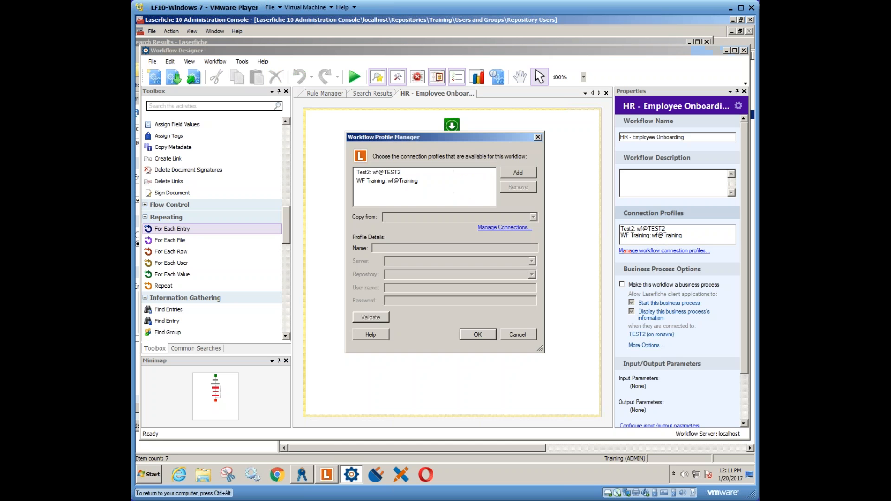
{"action": "left_click", "coordinate": [385, 173]}
{"action": "left_click", "coordinate": [509, 187]}
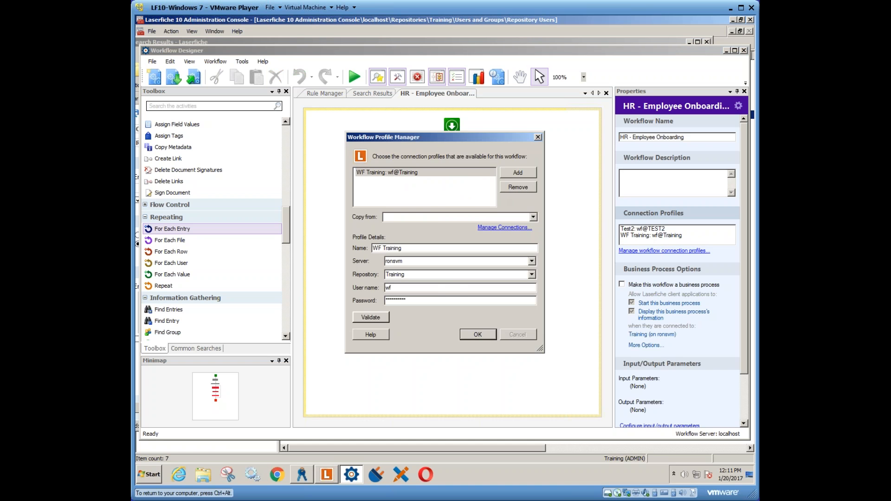
{"action": "left_click", "coordinate": [478, 334]}
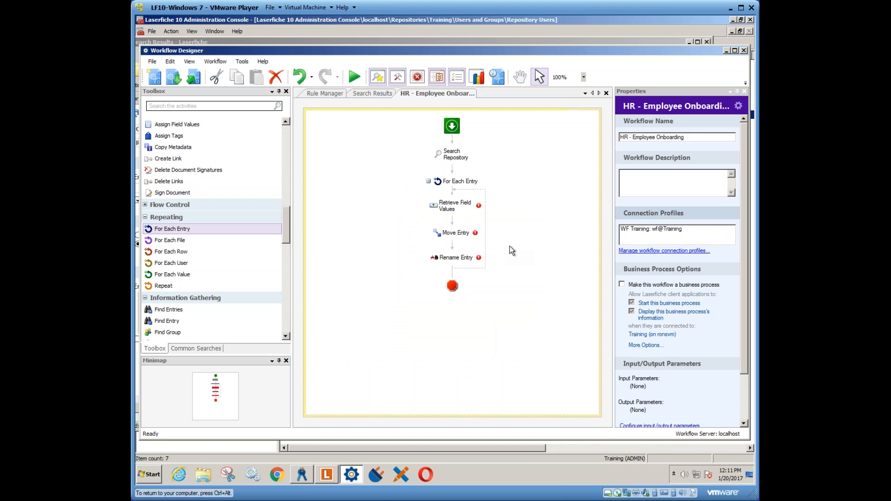
- Test the Search Repository activity's cutoff query against the Training repository and dismiss the result
{"action": "left_click", "coordinate": [453, 162]}
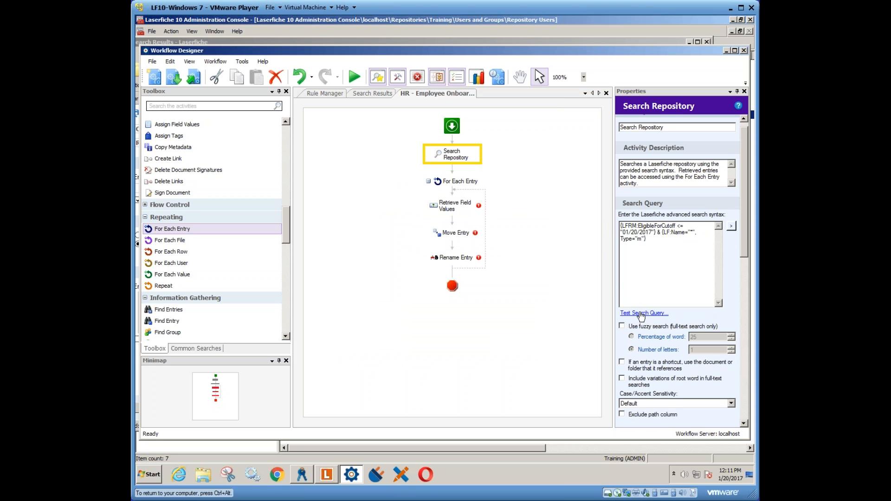
{"action": "left_click", "coordinate": [641, 314]}
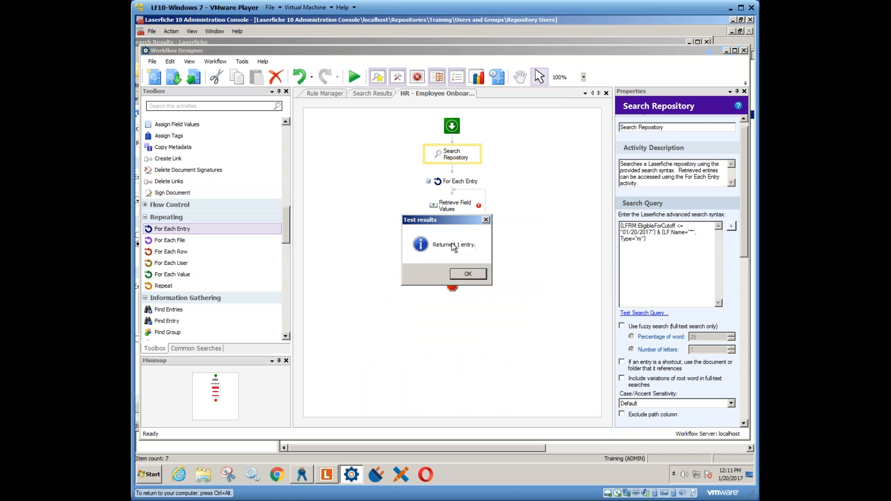
{"action": "left_click", "coordinate": [467, 274]}
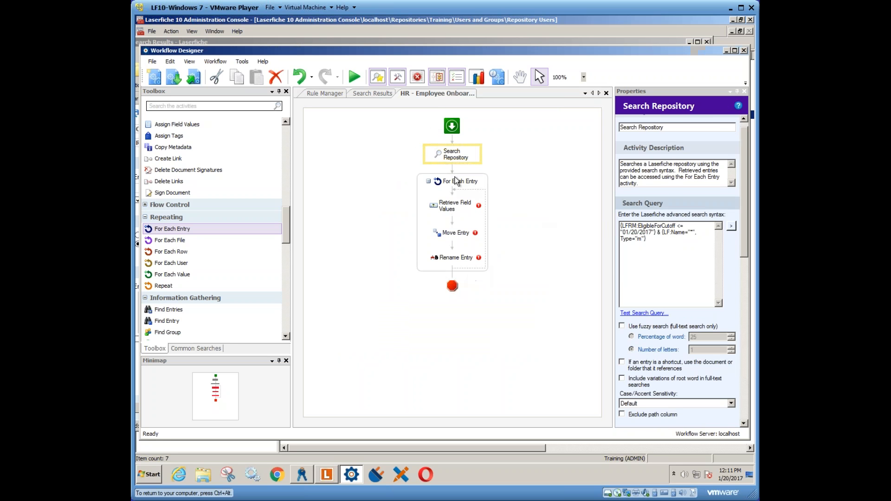
- Check the For Each Entry and Retrieve Field Values activities, then view Vital Record 1's metadata in the Laserfiche client
{"action": "left_click", "coordinate": [458, 182]}
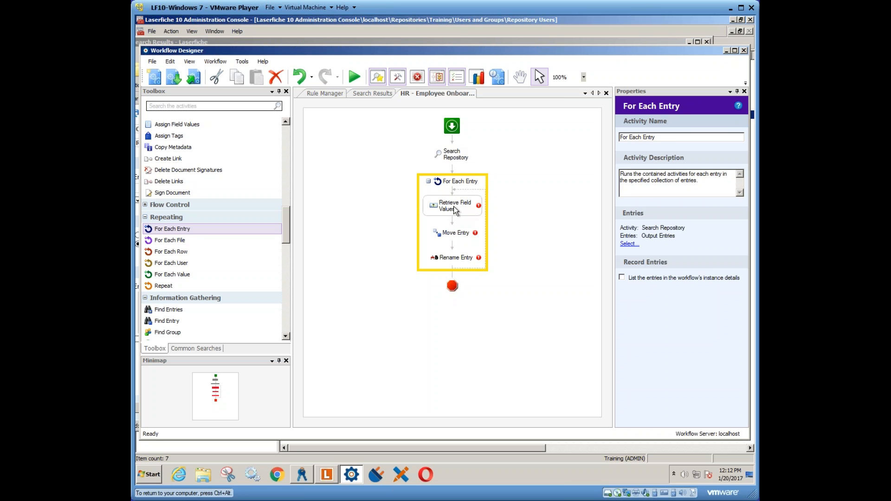
{"action": "left_click", "coordinate": [471, 208]}
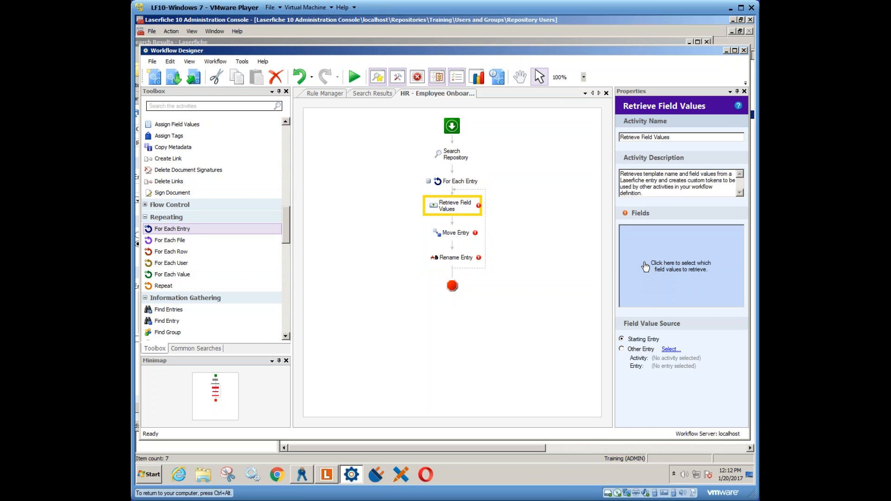
{"action": "left_click", "coordinate": [327, 474]}
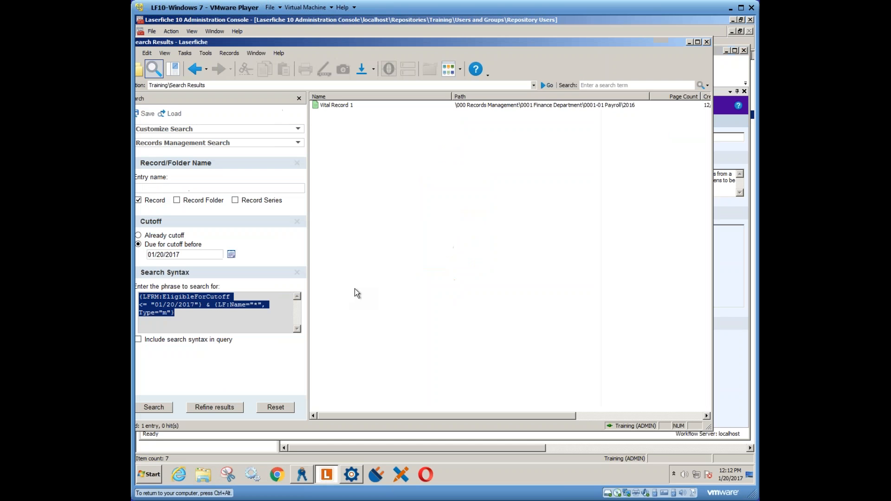
{"action": "left_click", "coordinate": [341, 105]}
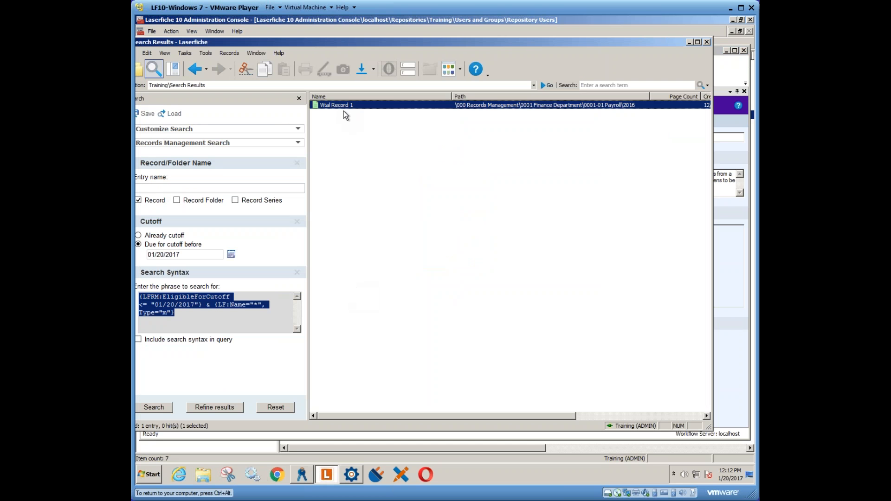
{"action": "left_click", "coordinate": [407, 69]}
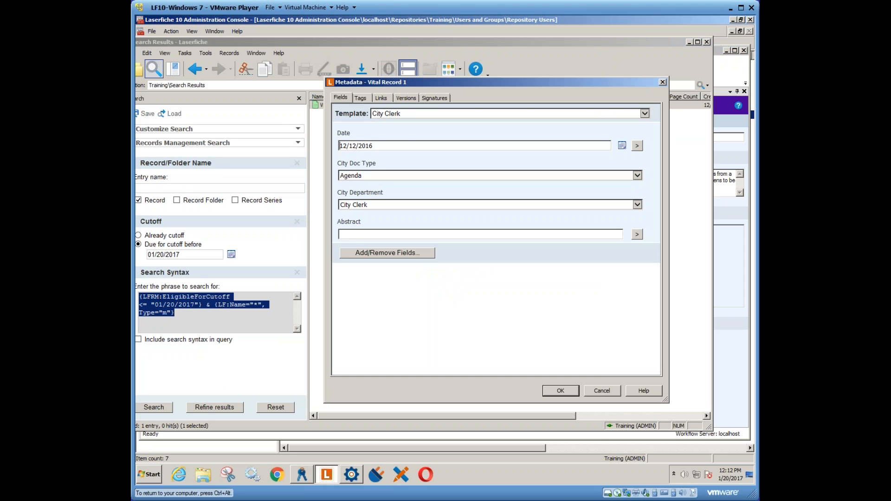
- Switch to Workflow Designer and have Retrieve Field Values retrieve the Date field of the City Clerk template
{"action": "left_click", "coordinate": [352, 474]}
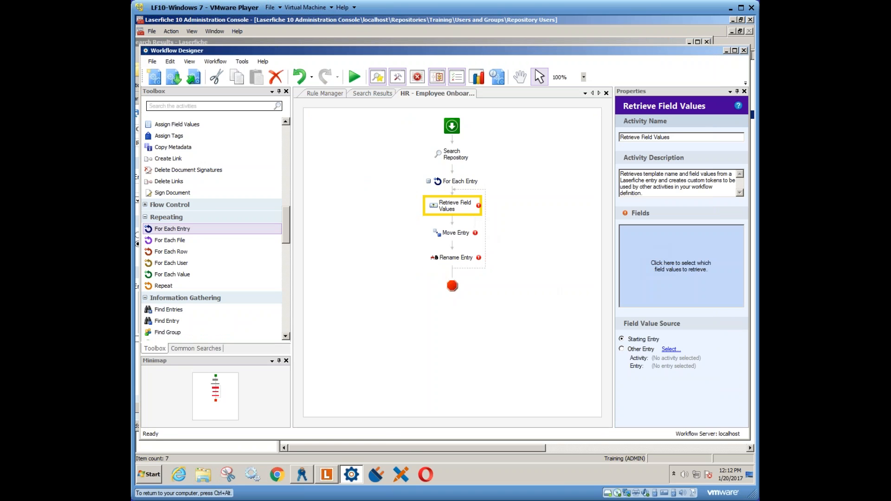
{"action": "left_click", "coordinate": [643, 249]}
{"action": "left_click", "coordinate": [529, 169]}
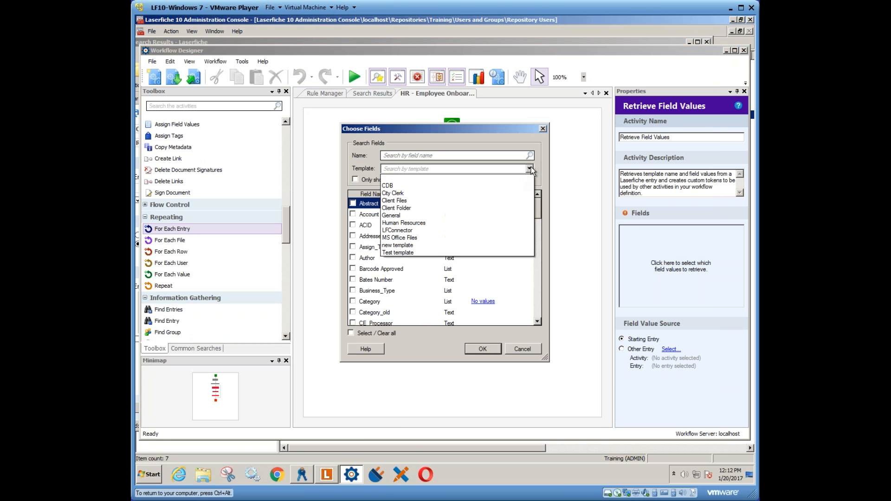
{"action": "left_click", "coordinate": [400, 187]}
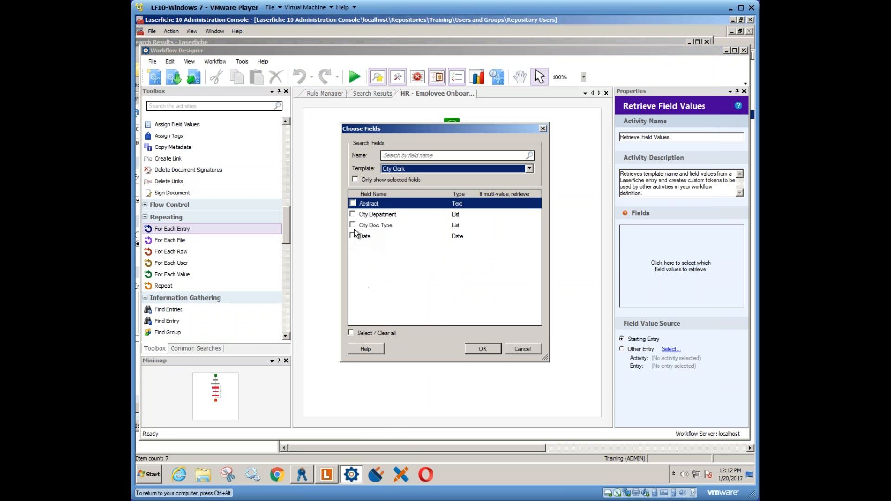
{"action": "left_click", "coordinate": [353, 236]}
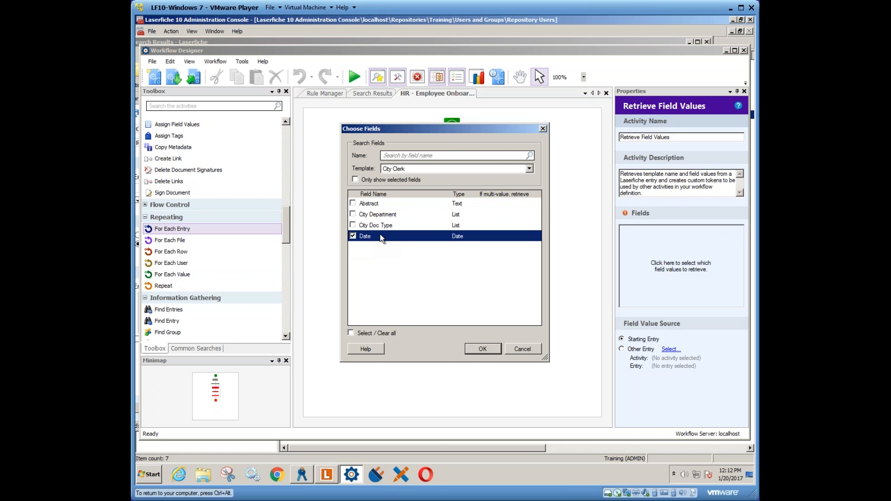
{"action": "left_click", "coordinate": [482, 350]}
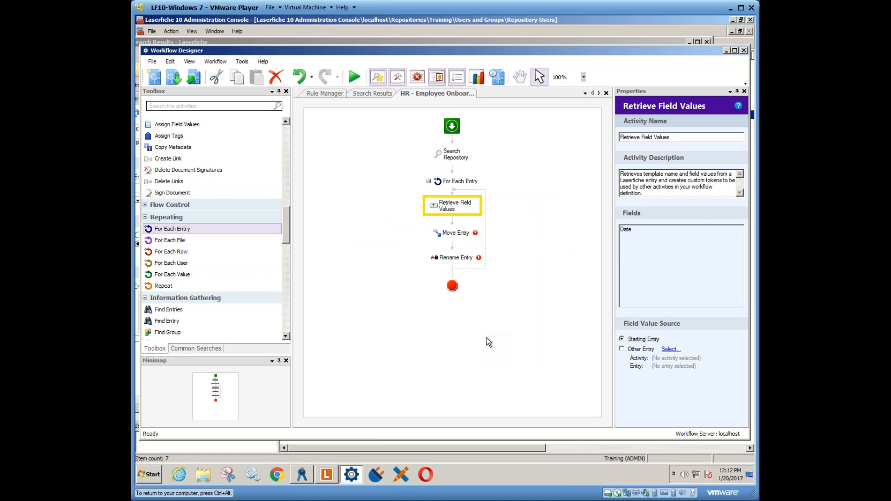
- In the Laserfiche client, show the folder tree, re-examine Vital Record 1's template fields and close its metadata without saving
{"action": "left_click", "coordinate": [327, 474]}
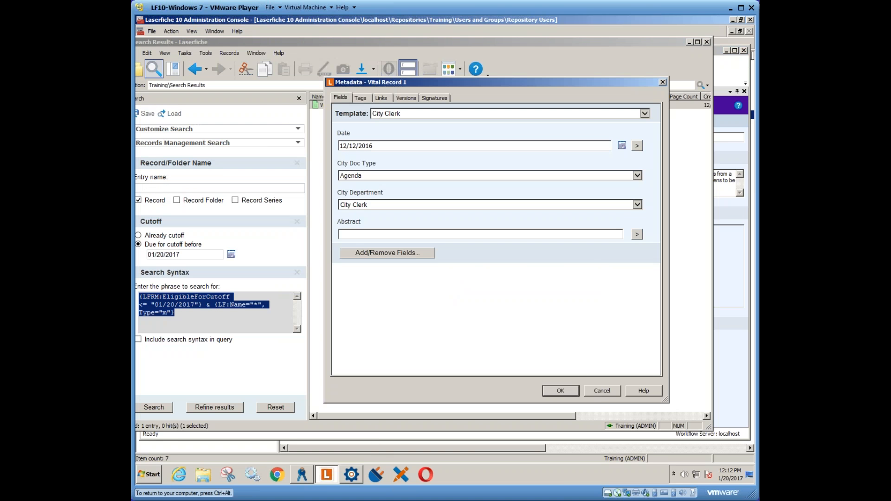
{"action": "left_click", "coordinate": [602, 391]}
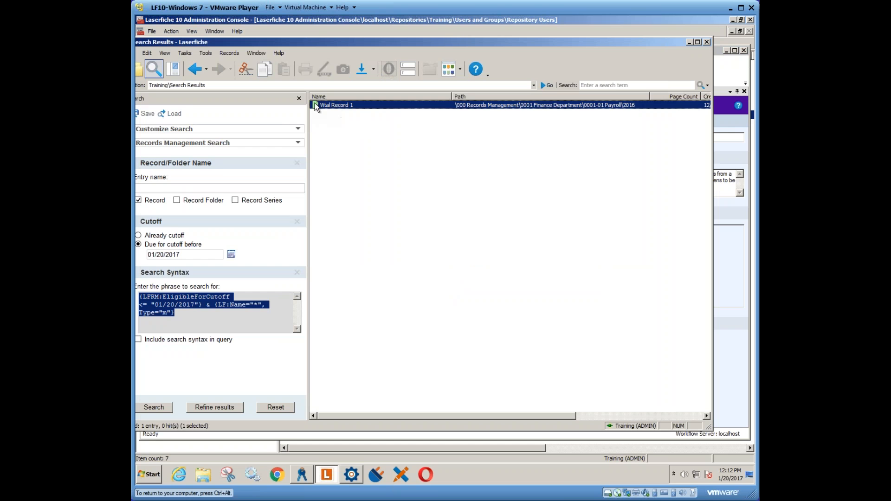
{"action": "left_click", "coordinate": [140, 70]}
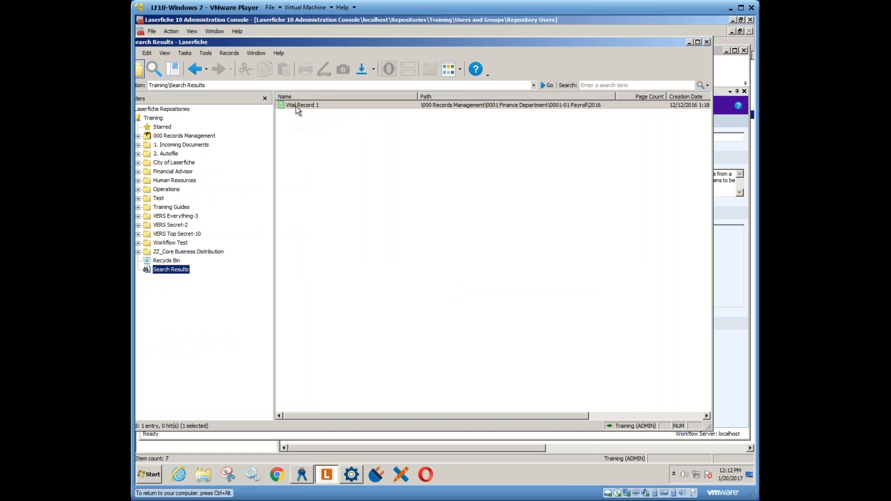
{"action": "left_click", "coordinate": [318, 106]}
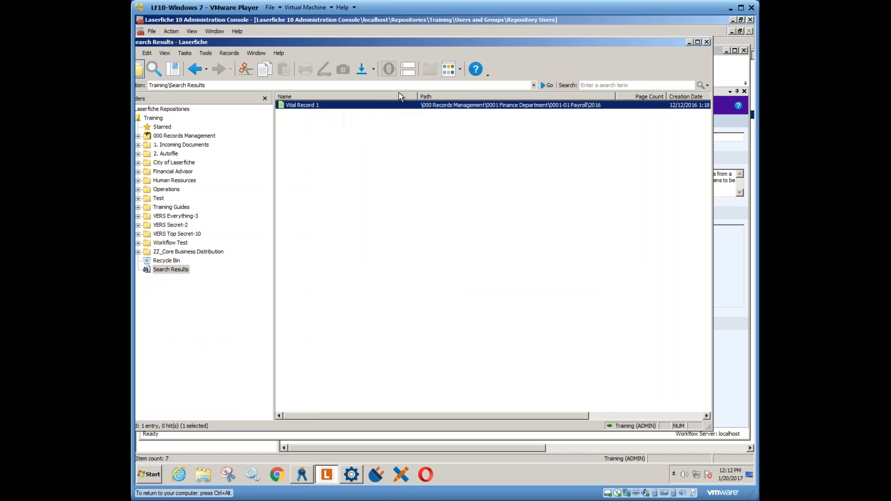
{"action": "left_click", "coordinate": [408, 75]}
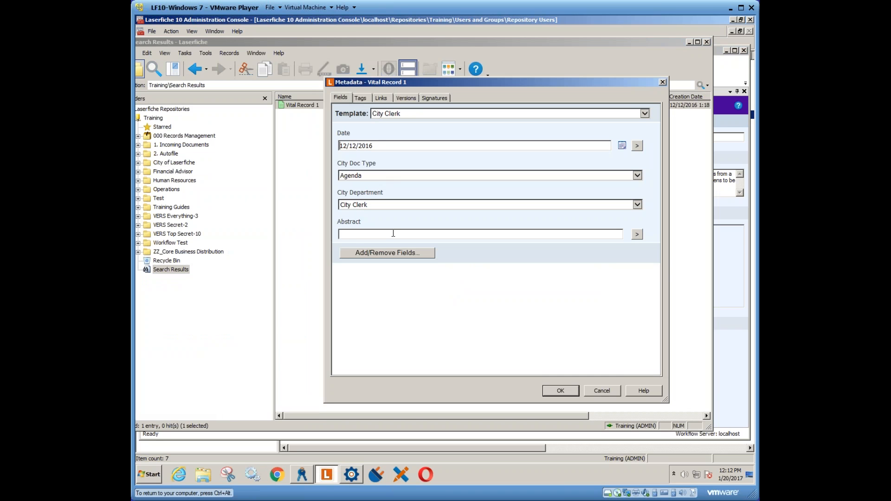
{"action": "type", "text": "2"}
{"action": "left_click", "coordinate": [602, 391]}
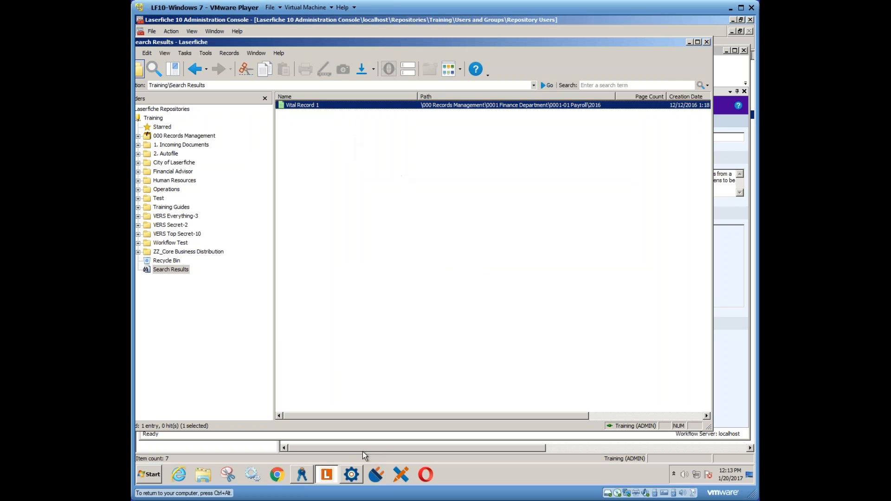
- Switch to Workflow Designer and set the field value source of Retrieve Field Values to the Current Entry of For Each Entry
{"action": "left_click", "coordinate": [352, 474]}
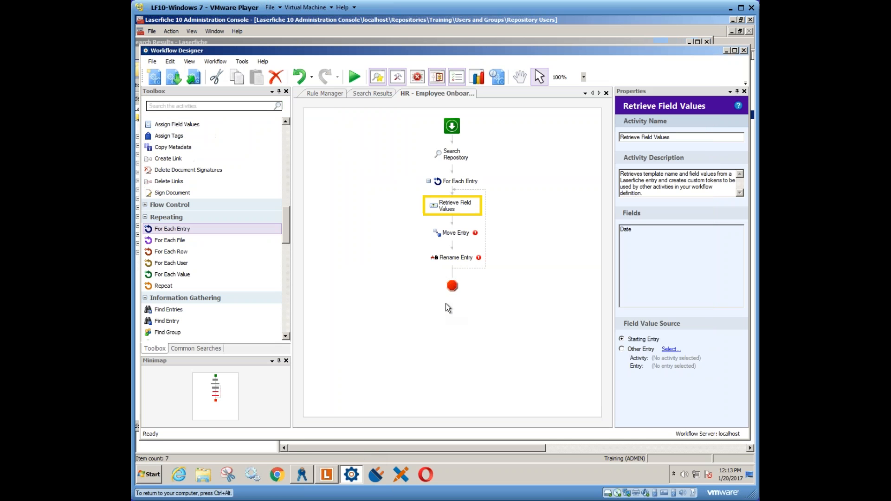
{"action": "left_click", "coordinate": [457, 157]}
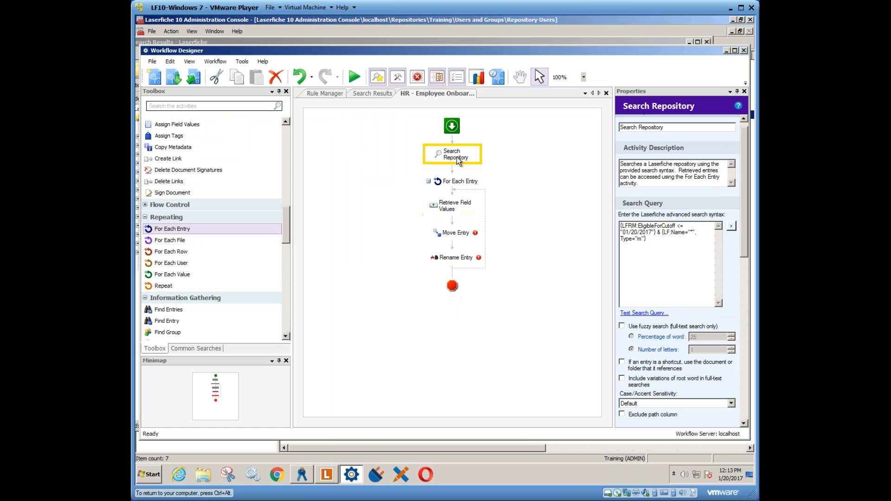
{"action": "left_click", "coordinate": [451, 182]}
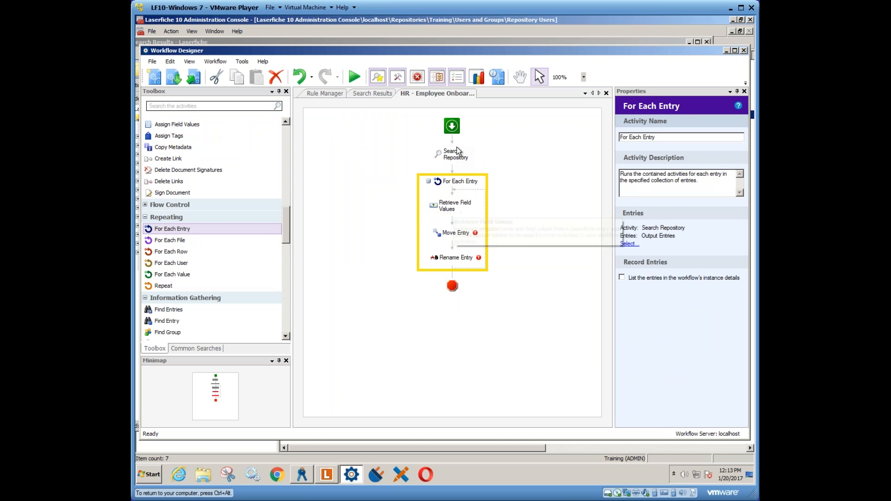
{"action": "left_click", "coordinate": [464, 208]}
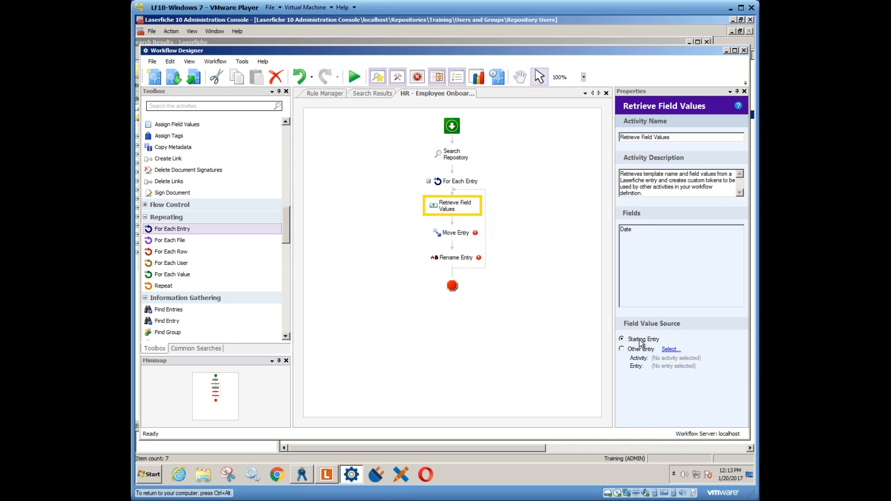
{"action": "left_click", "coordinate": [622, 349]}
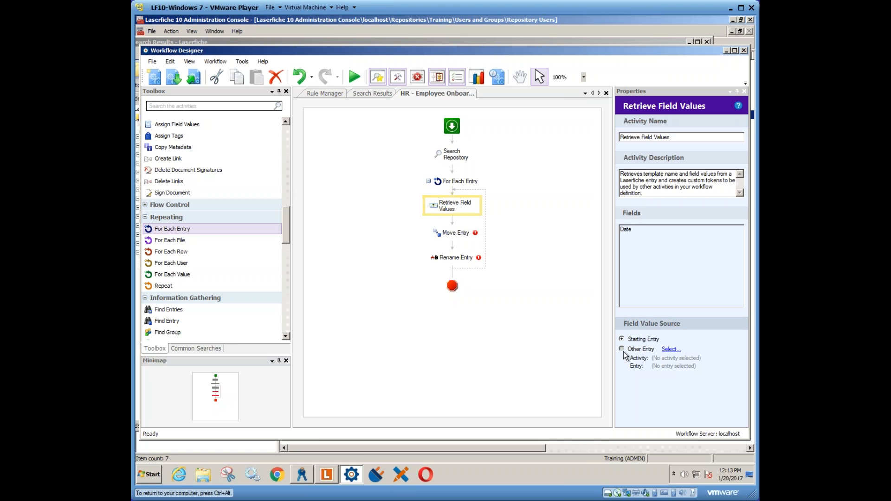
{"action": "left_click", "coordinate": [670, 350]}
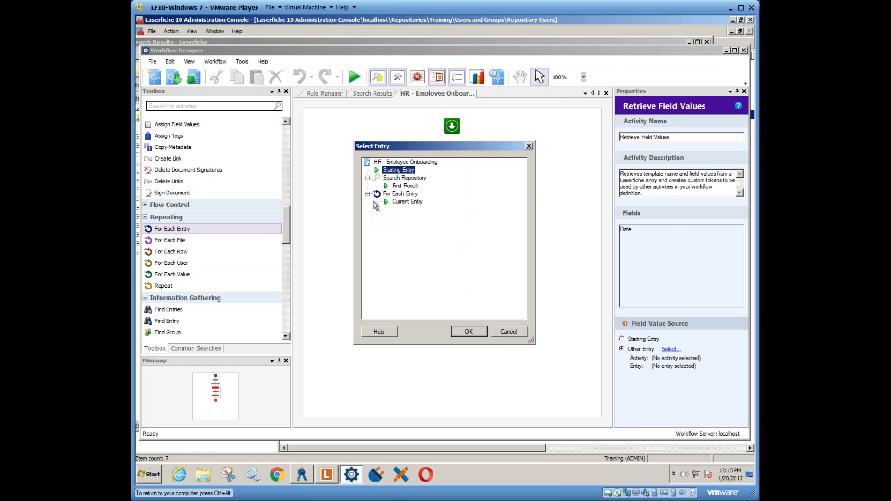
{"action": "left_click", "coordinate": [402, 203]}
{"action": "left_click_drag", "start_coordinate": [429, 150], "coordinate": [565, 220]}
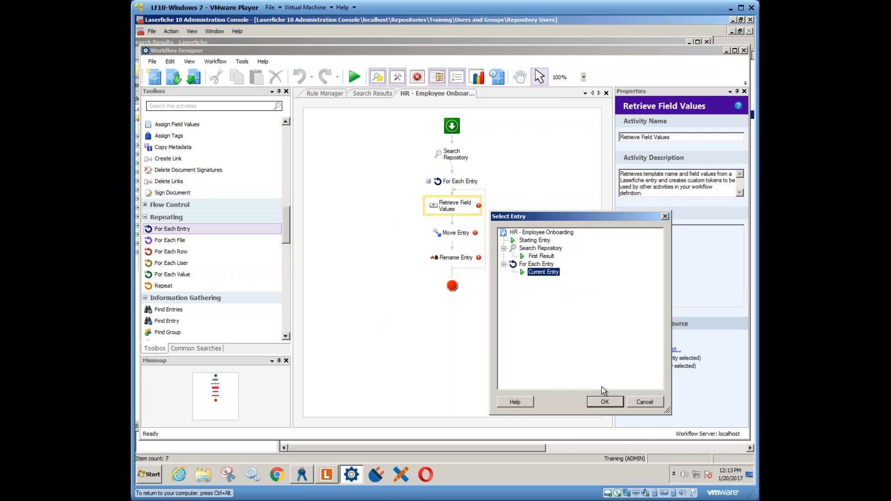
{"action": "key", "text": "Return"}
- Set the entry to move in the Move Entry activity to the Current Entry of For Each Entry
{"action": "left_click", "coordinate": [466, 237]}
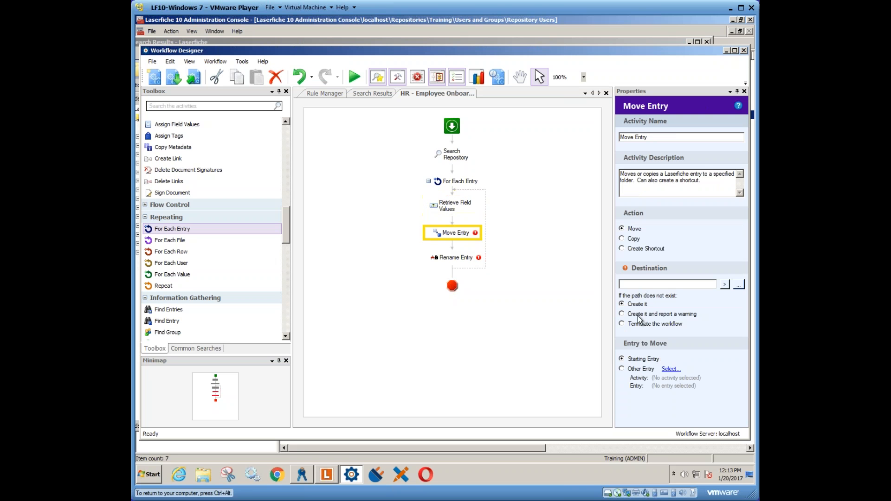
{"action": "left_click", "coordinate": [669, 370]}
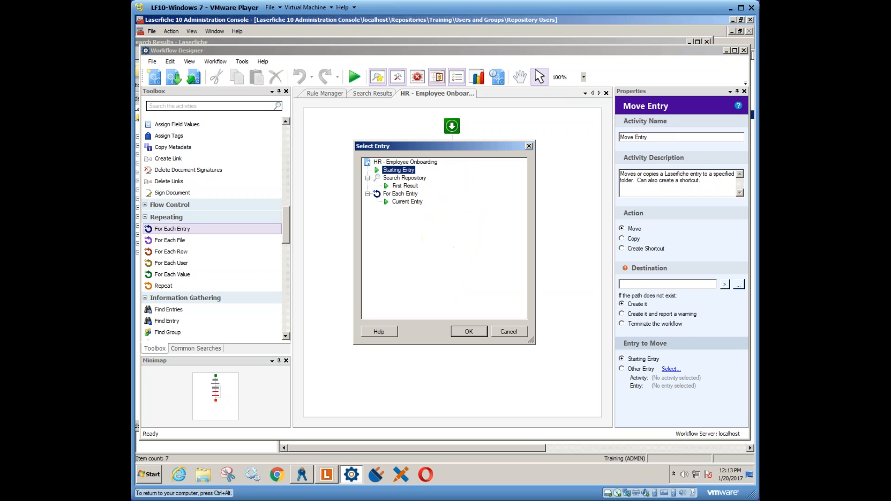
{"action": "left_click", "coordinate": [408, 201]}
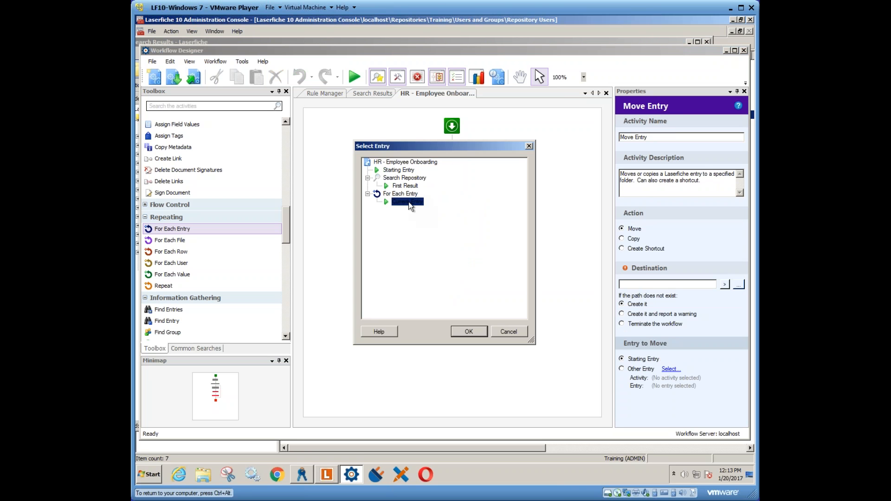
{"action": "left_click", "coordinate": [475, 332]}
- Set the entry to rename in the Rename Entry activity to the Current Entry of For Each Entry
{"action": "left_click", "coordinate": [471, 259]}
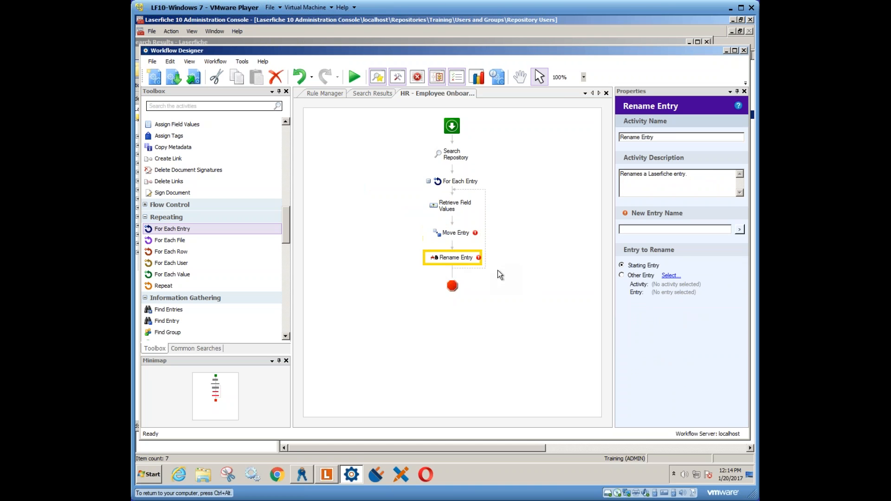
{"action": "left_click", "coordinate": [670, 276]}
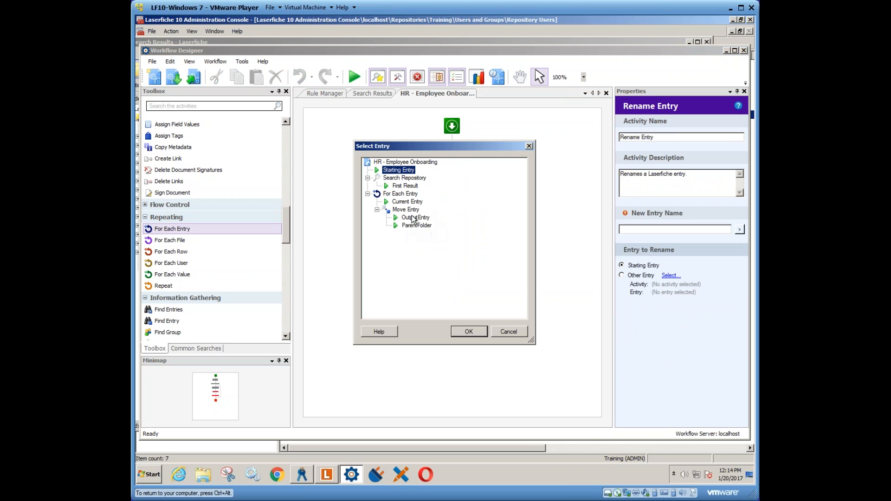
{"action": "left_click", "coordinate": [407, 201]}
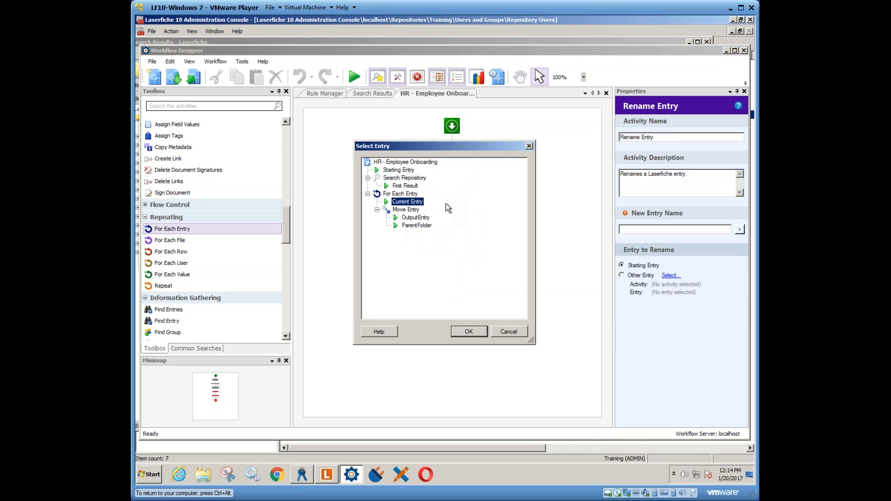
{"action": "left_click", "coordinate": [468, 332]}
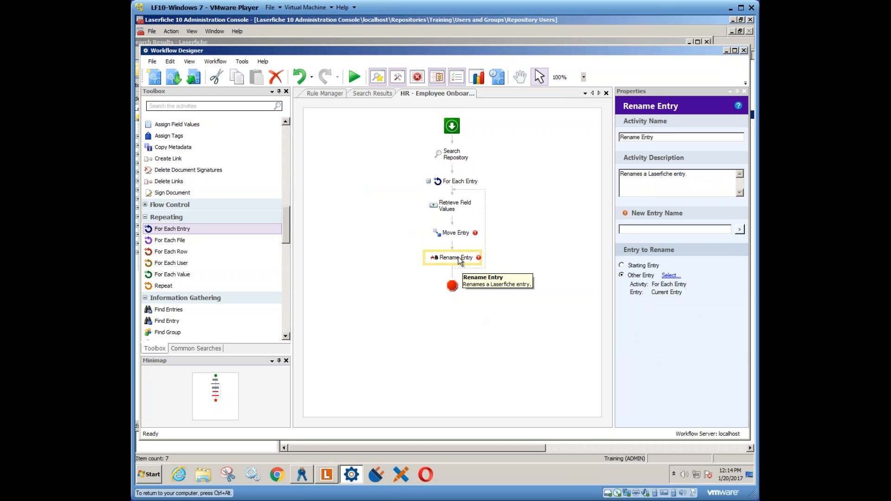
- Set the entry to rename in the Rename Entry activity to the OutputEntry of Move Entry
{"action": "left_click", "coordinate": [671, 275]}
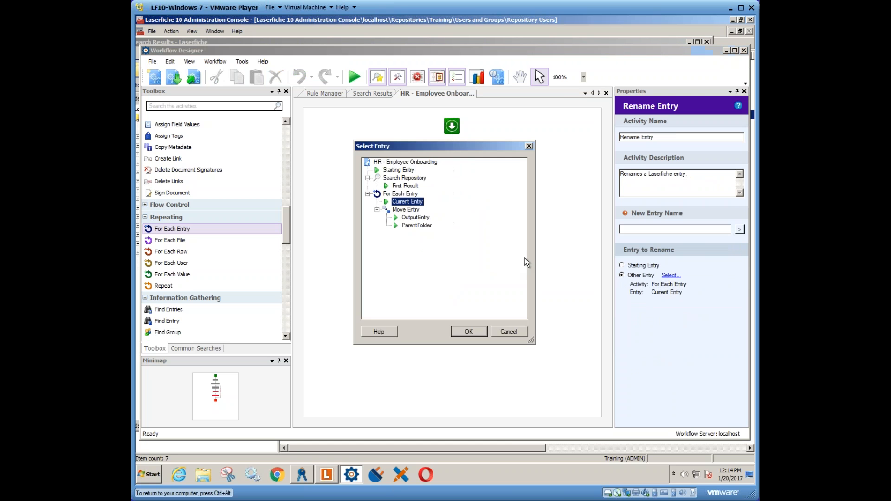
{"action": "left_click", "coordinate": [415, 217]}
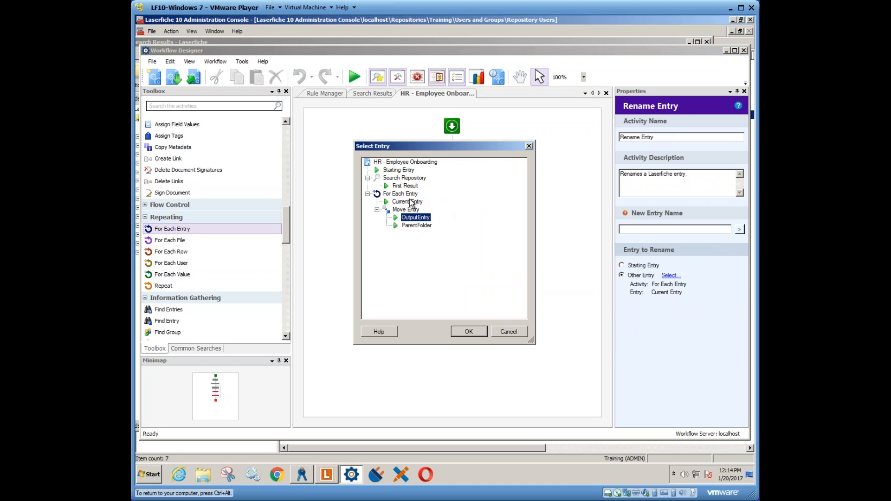
{"action": "left_click", "coordinate": [469, 331]}
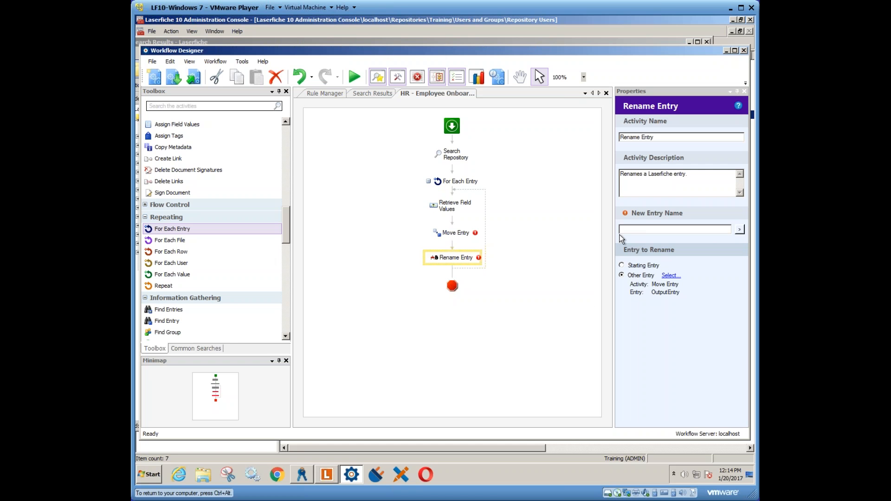
- Set the Move Entry activity's destination to the Test folder of the Training repository
{"action": "left_click", "coordinate": [473, 233]}
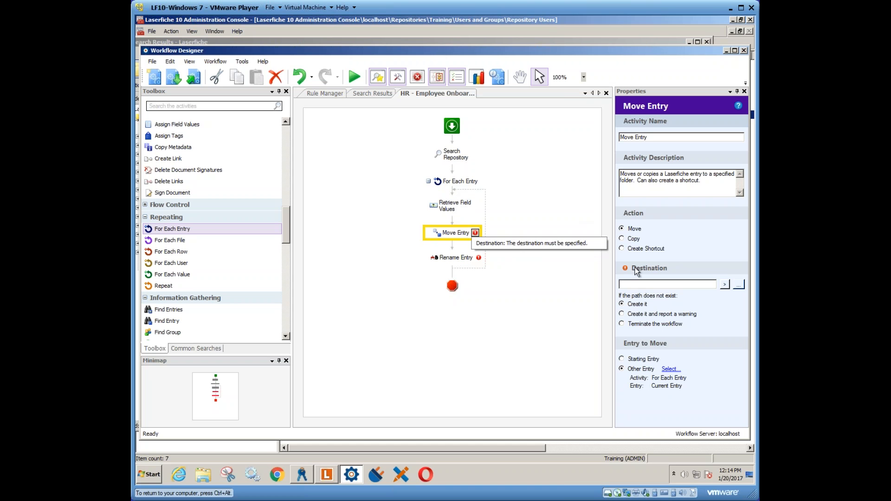
{"action": "left_click", "coordinate": [670, 284]}
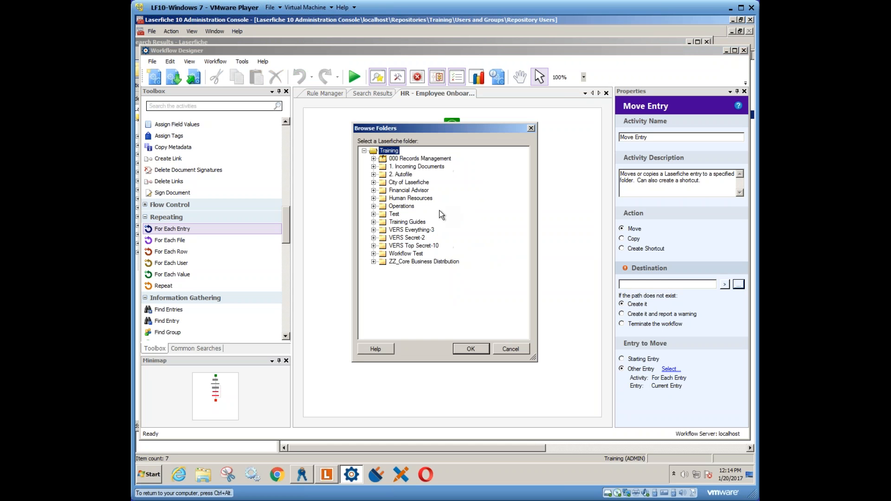
{"action": "left_click", "coordinate": [393, 214]}
{"action": "left_click", "coordinate": [473, 346]}
- Set Rename Entry's new entry name to the Date token from Retrieve Field Values followed by "Moved Entry"
{"action": "left_click", "coordinate": [455, 260]}
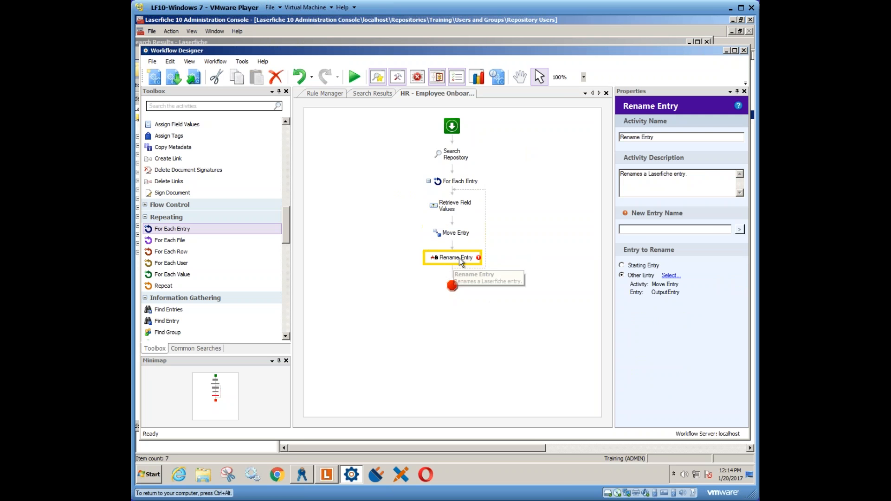
{"action": "left_click", "coordinate": [740, 229]}
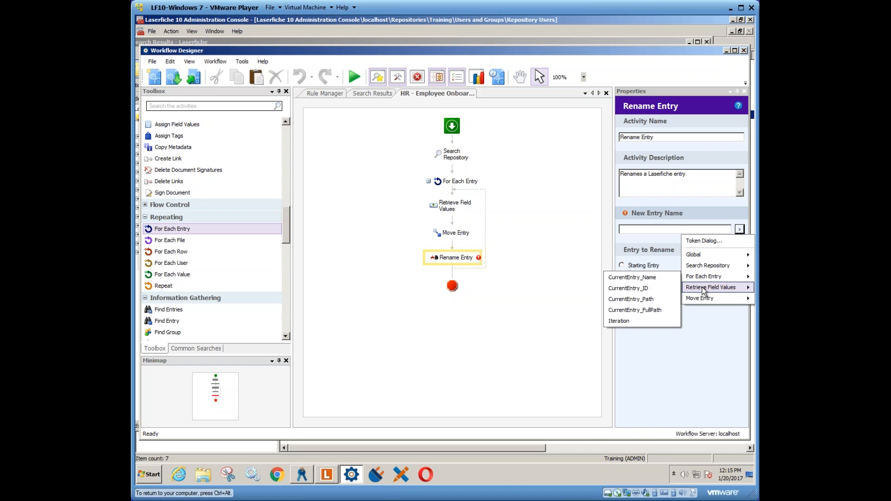
{"action": "mouse_move", "coordinate": [705, 291]}
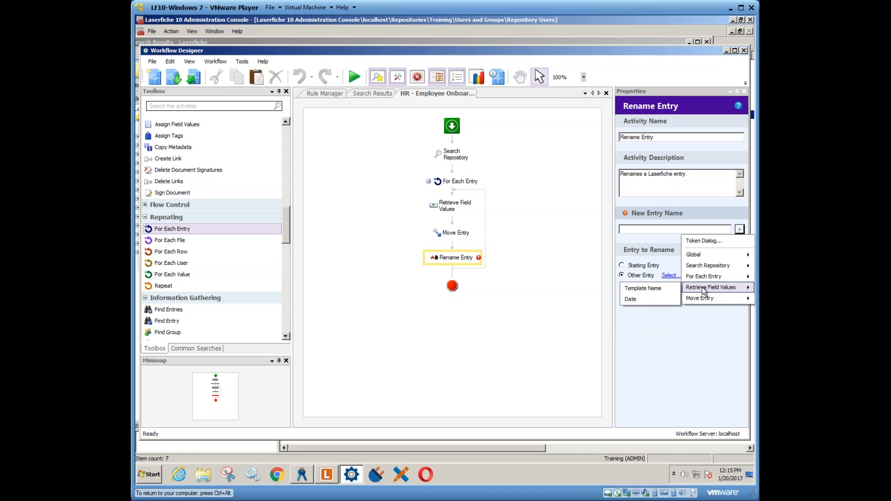
{"action": "left_click", "coordinate": [639, 299]}
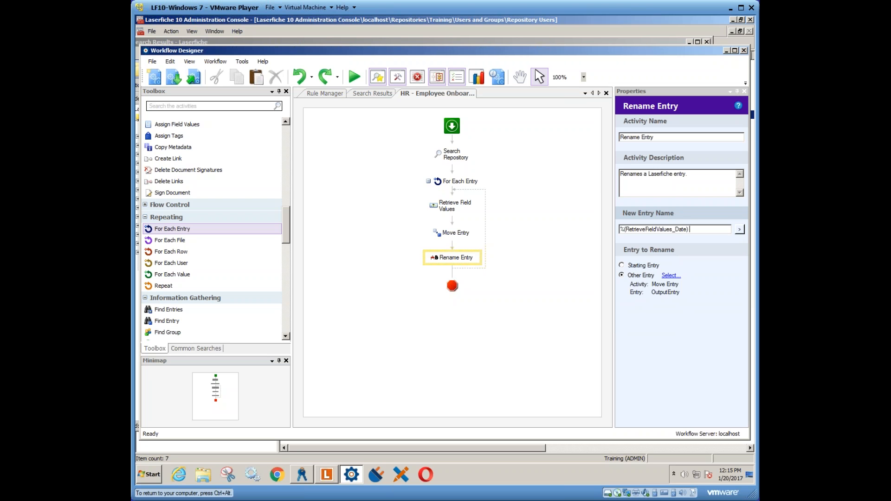
{"action": "type", "text": "Moved Entry"}
{"action": "left_click", "coordinate": [666, 187]}
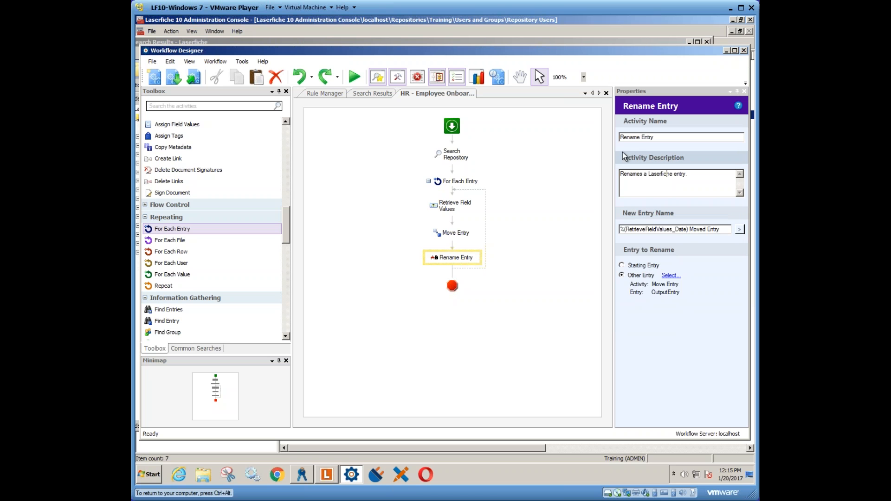
- Review the properties of the Move Entry, Rename Entry and For Each Entry activities, including the activity name
{"action": "left_click", "coordinate": [457, 185]}
{"action": "left_click", "coordinate": [456, 233]}
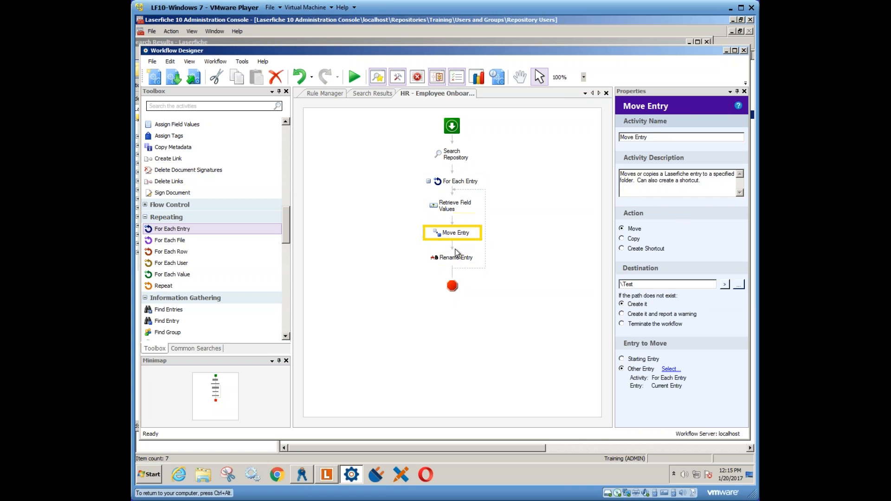
{"action": "left_click", "coordinate": [456, 258]}
{"action": "left_click", "coordinate": [456, 183]}
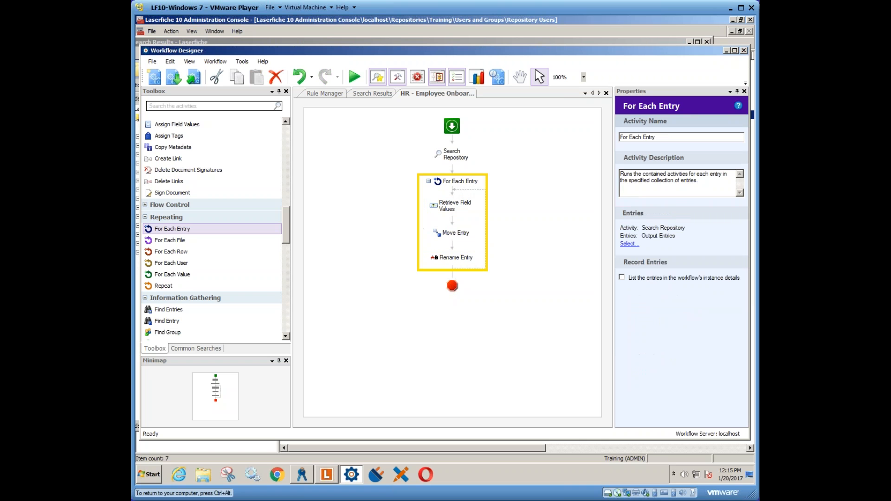
{"action": "left_click", "coordinate": [660, 137]}
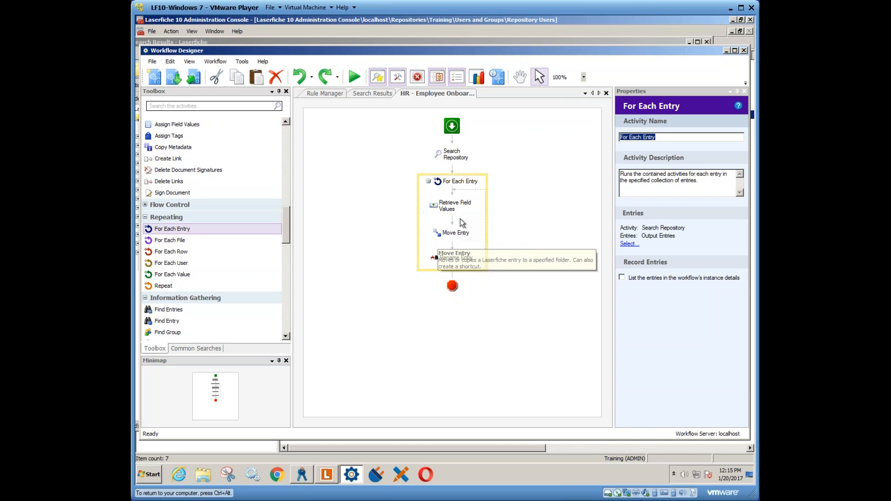
- Rename the workflow to "HR - Employee Onboarding Demo" and enter "Pls Delete" as its description
{"action": "left_click", "coordinate": [520, 211]}
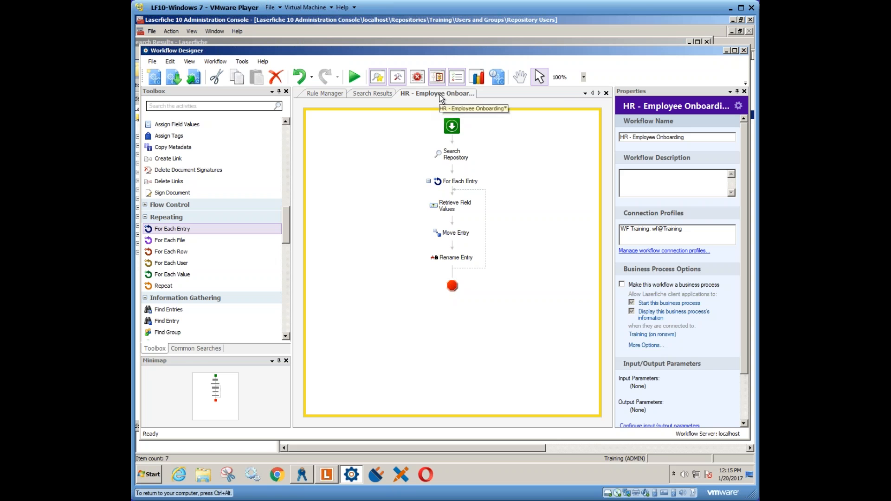
{"action": "left_click", "coordinate": [697, 140]}
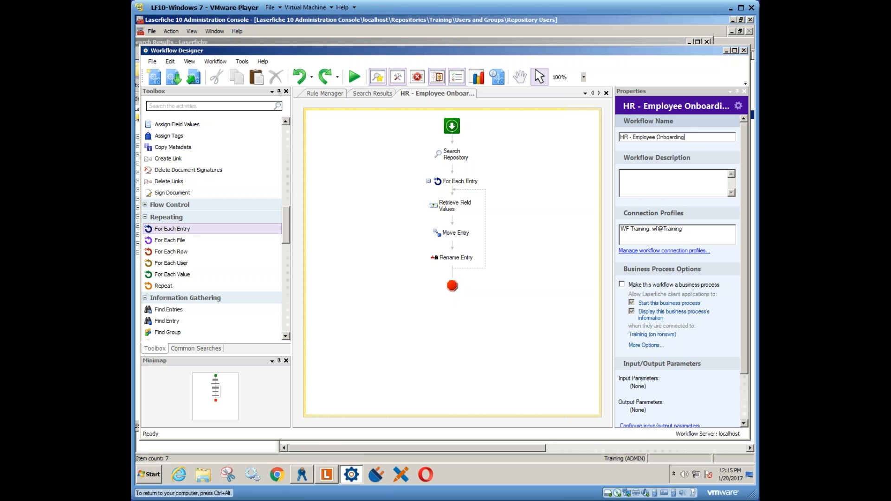
{"action": "type", "text": "Demo"}
{"action": "left_click", "coordinate": [649, 176]}
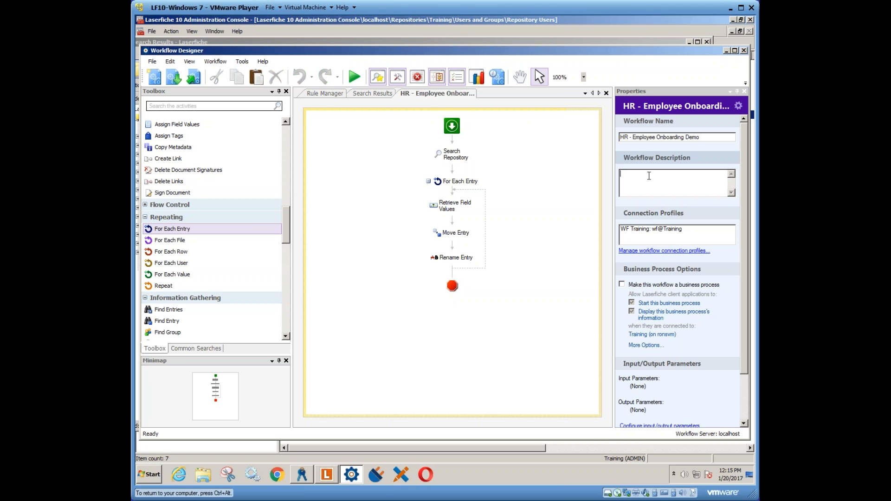
{"action": "type", "text": "Pls Delete"}
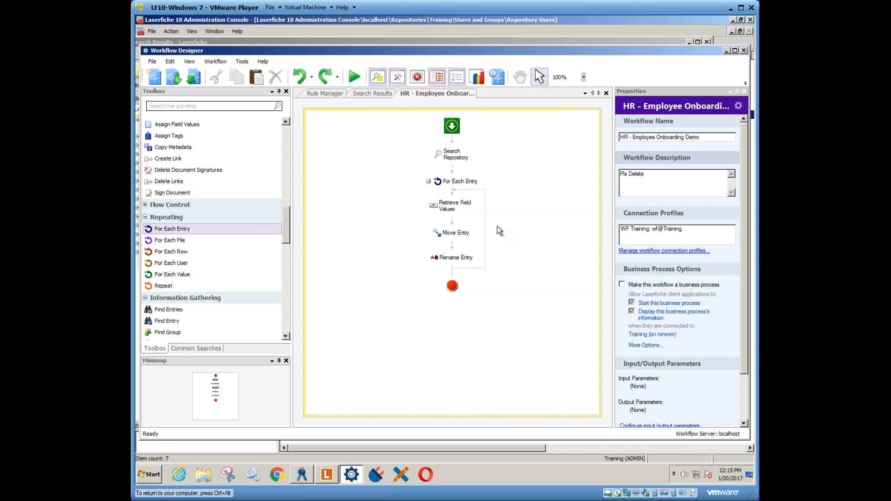
- Publish the workflow and a schedule starting rule for it that re-runs every 15 minutes for 1 hour
{"action": "left_click", "coordinate": [194, 78]}
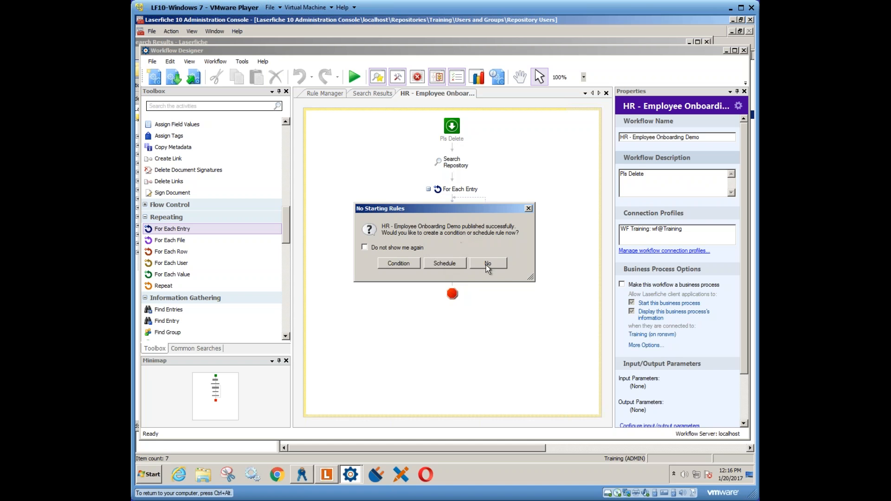
{"action": "left_click", "coordinate": [446, 263]}
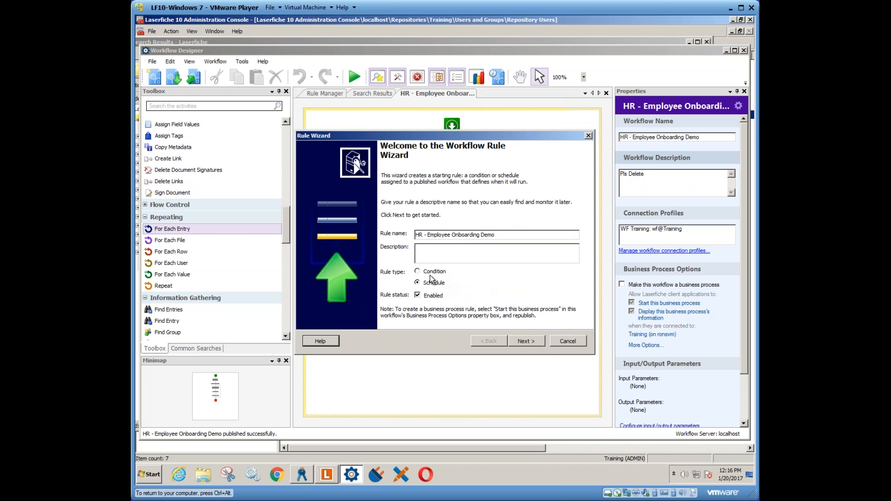
{"action": "left_click", "coordinate": [530, 342]}
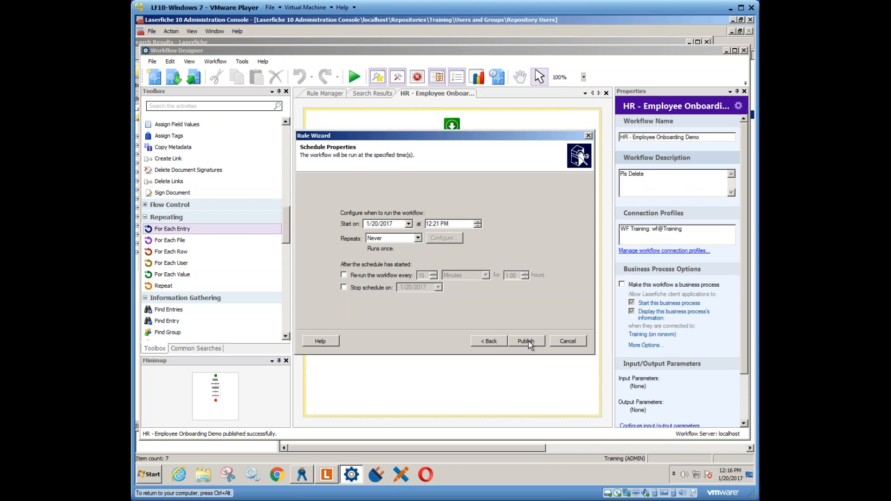
{"action": "left_click", "coordinate": [367, 275]}
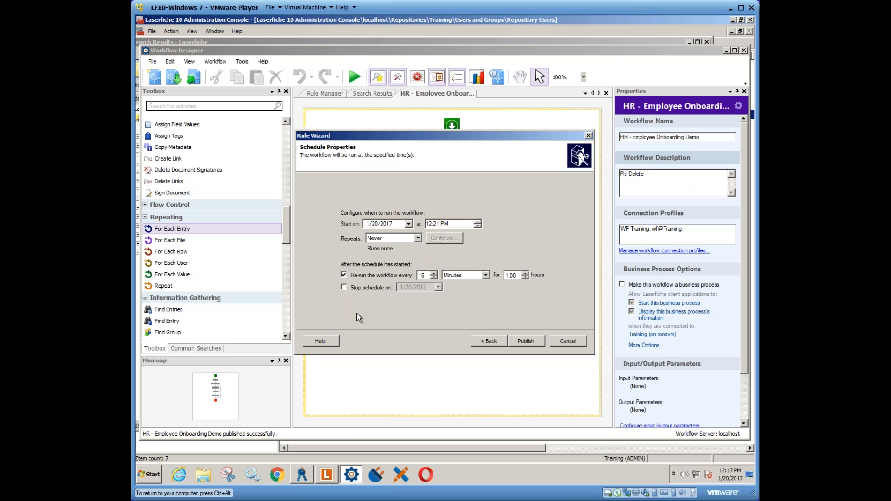
{"action": "left_click", "coordinate": [534, 342]}
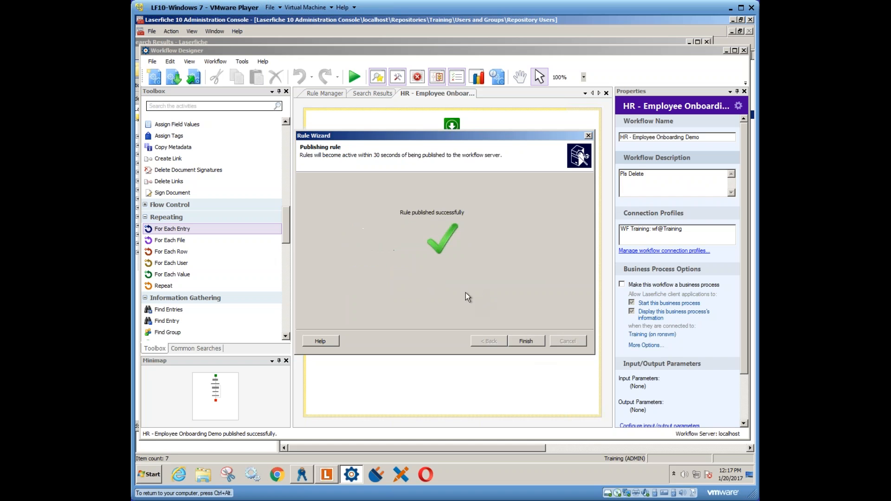
- Close the finished rule wizard and add a second Move Entry activity after the existing one inside the For Each Entry loop
{"action": "left_click", "coordinate": [524, 342]}
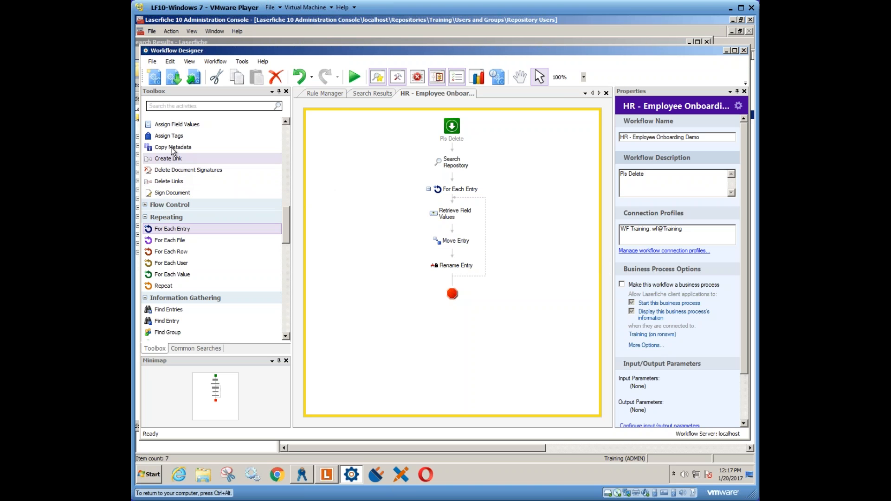
{"action": "left_click_drag", "start_coordinate": [285, 227], "coordinate": [286, 142]}
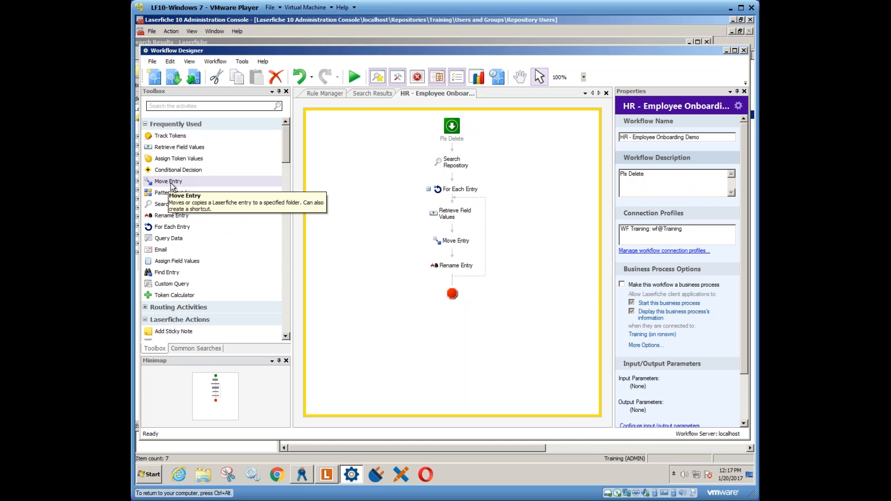
{"action": "left_click_drag", "start_coordinate": [286, 154], "coordinate": [289, 188]}
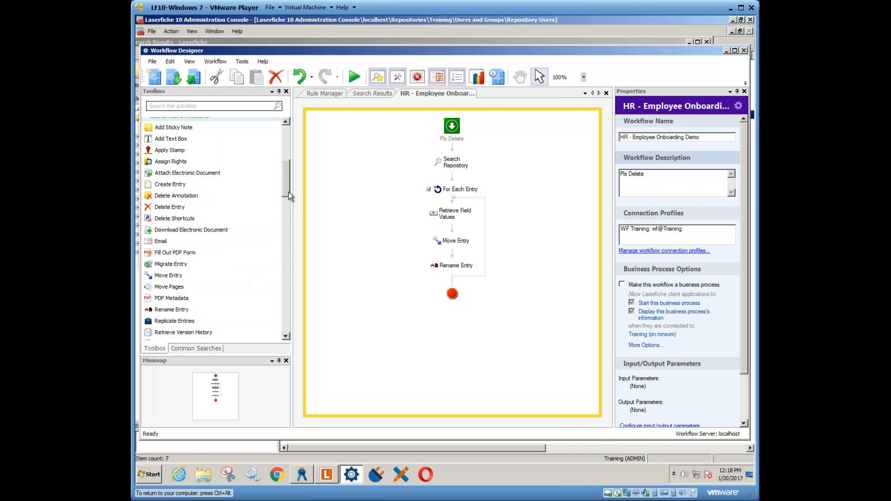
{"action": "left_click_drag", "start_coordinate": [287, 194], "coordinate": [288, 199]}
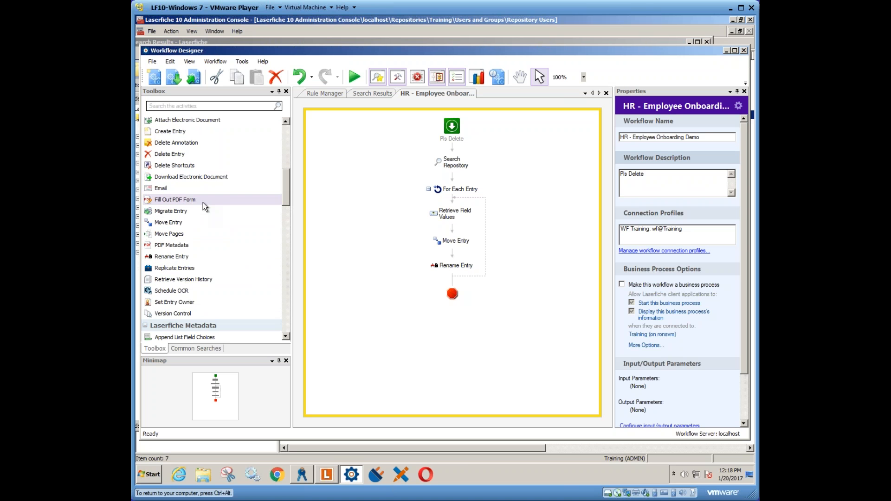
{"action": "left_click_drag", "start_coordinate": [172, 223], "coordinate": [452, 255]}
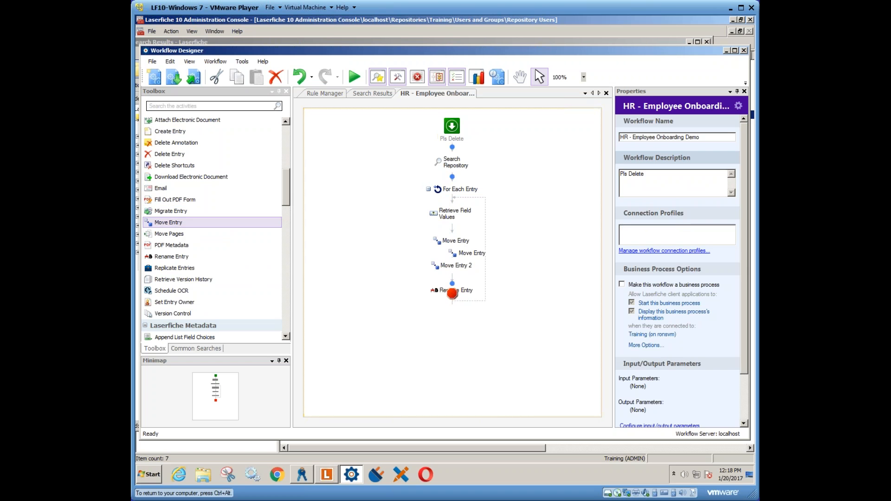
- Name the new move activity "Create Shortcut" and set its action to Create Shortcut
{"action": "left_click", "coordinate": [654, 137]}
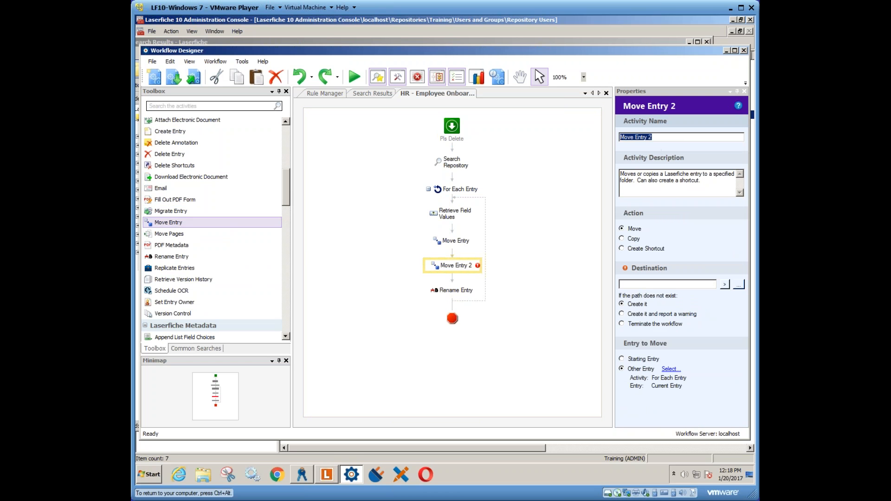
{"action": "type", "text": "Create "}
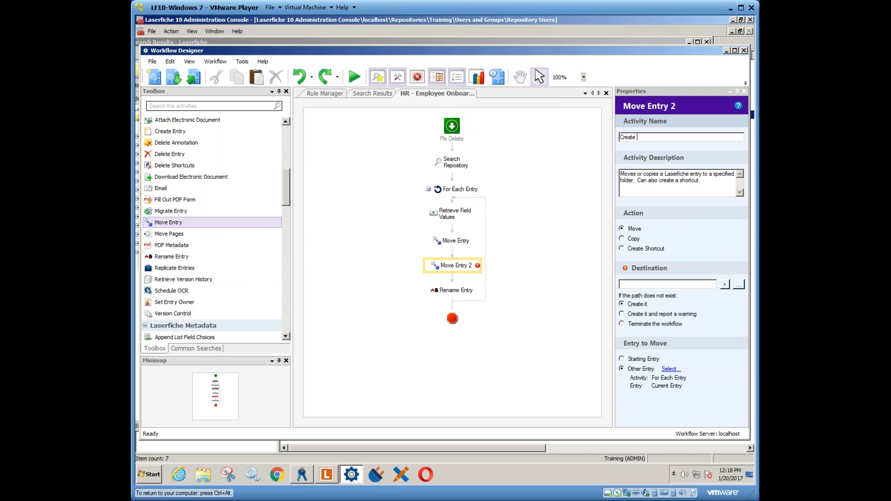
{"action": "type", "text": "Shortcut"}
{"action": "left_click", "coordinate": [622, 248]}
- Set the shortcut's destination to For Each Entry's CurrentEntry_Path token and place the Create Shortcut activity before Move Entry
{"action": "left_click", "coordinate": [721, 285]}
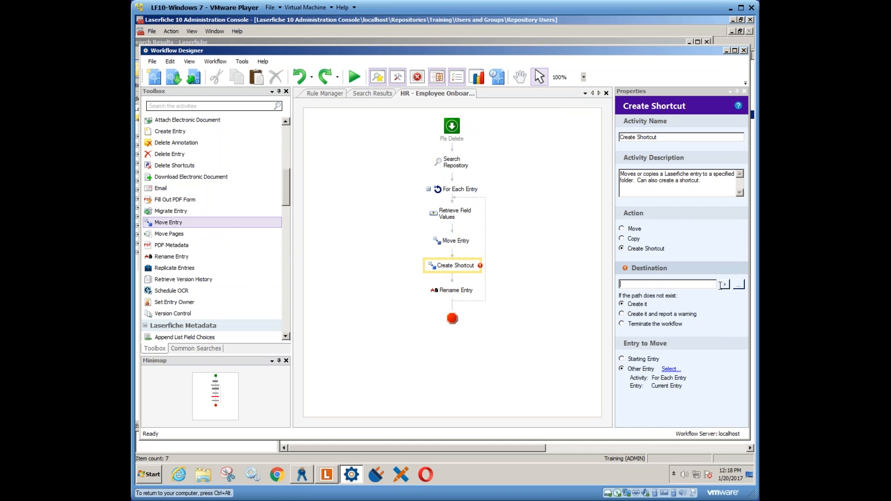
{"action": "left_click", "coordinate": [725, 284]}
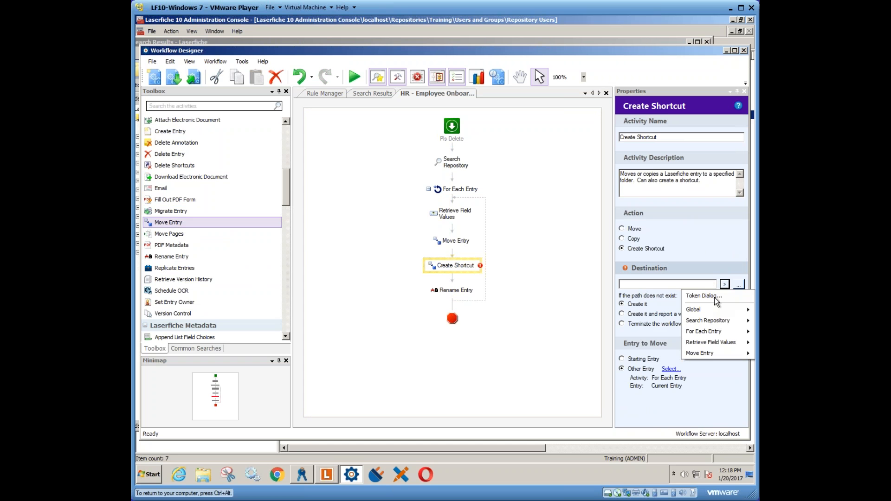
{"action": "mouse_move", "coordinate": [699, 312]}
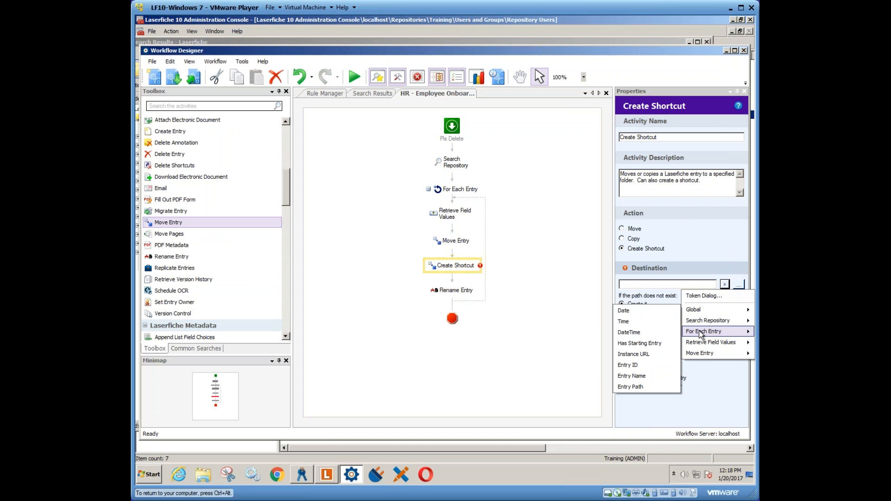
{"action": "mouse_move", "coordinate": [701, 332]}
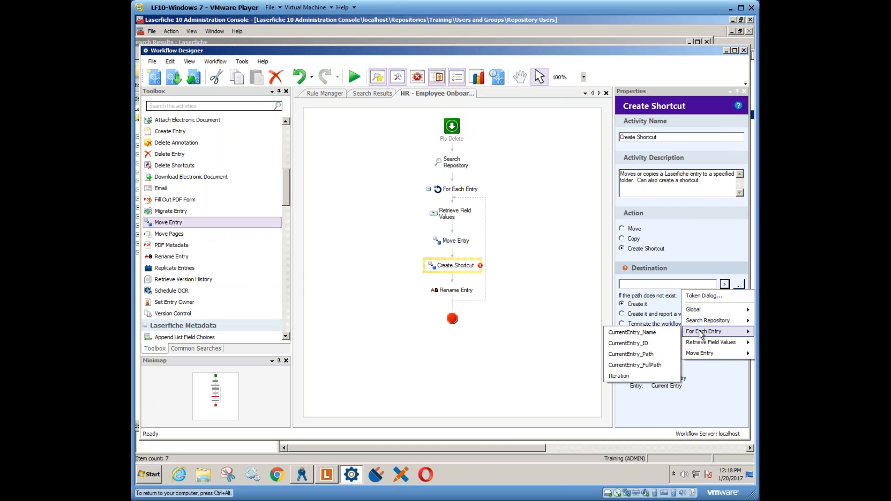
{"action": "left_click", "coordinate": [638, 355]}
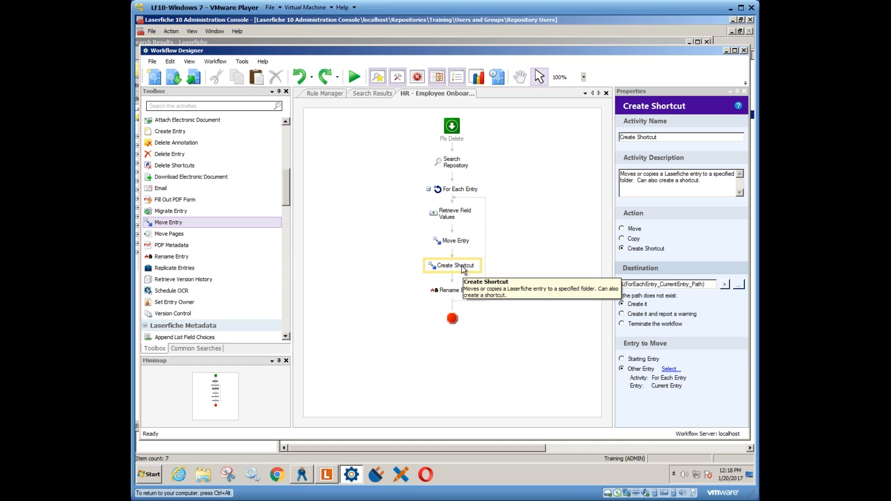
{"action": "left_click_drag", "start_coordinate": [462, 269], "coordinate": [456, 232]}
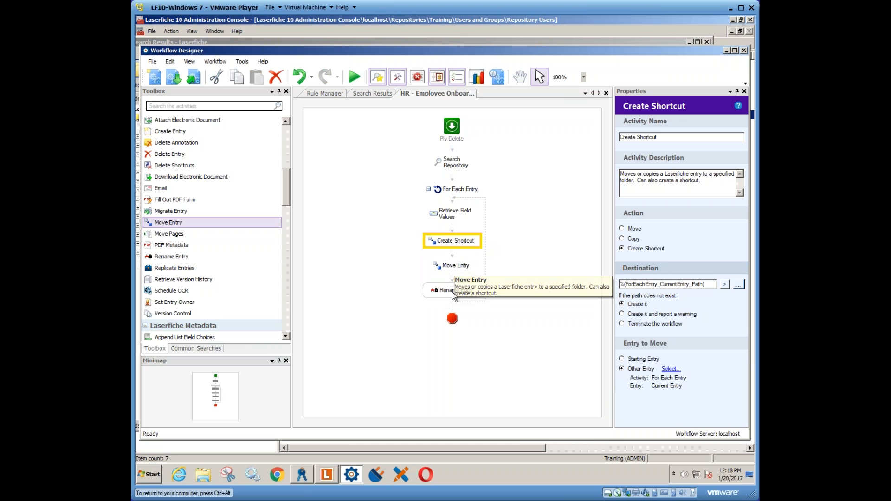
- Switch to the Laserfiche client and view the 2016 folder under 000 Records Management, 0001 Finance Department, 0001-01 Payroll
{"action": "left_click", "coordinate": [327, 473]}
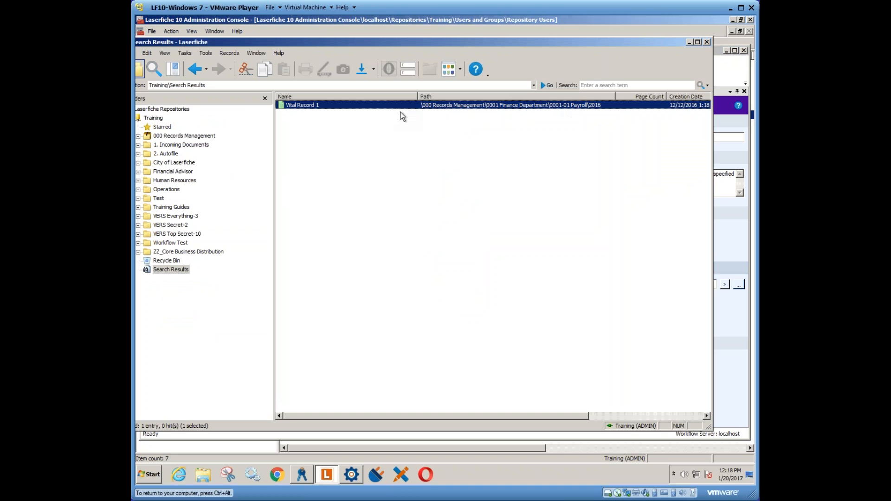
{"action": "left_click", "coordinate": [139, 136]}
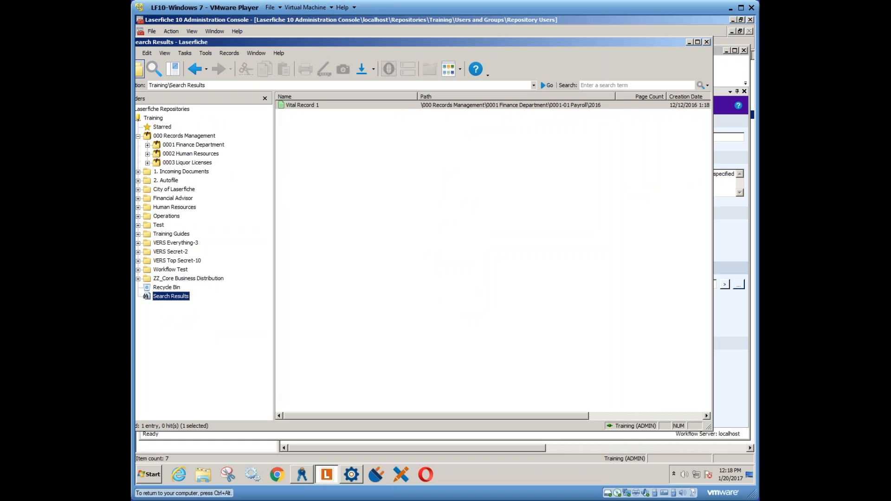
{"action": "left_click", "coordinate": [148, 145]}
{"action": "left_click", "coordinate": [156, 154]}
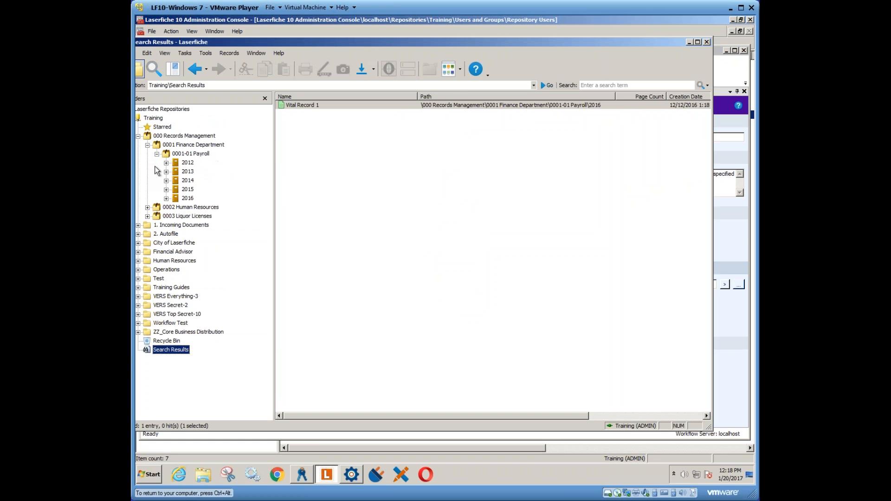
{"action": "left_click", "coordinate": [187, 198]}
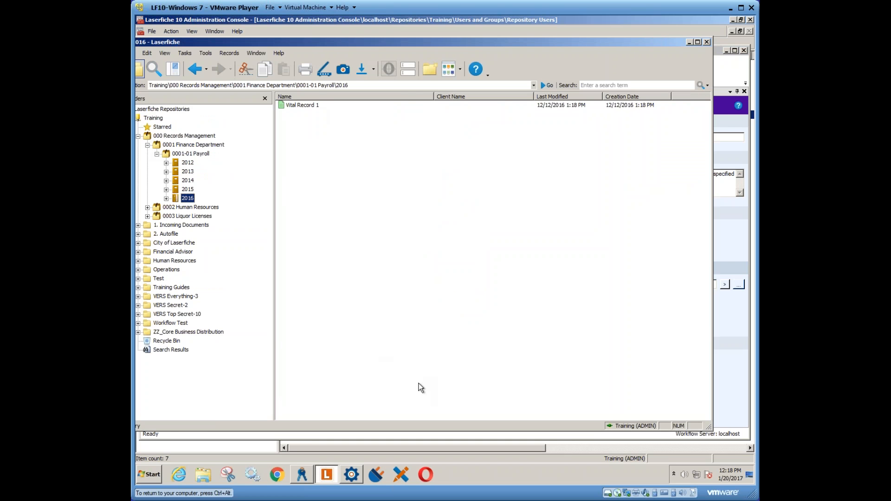
- Switch back to Workflow Designer and run the HR - Employee Onboarding Demo workflow, publishing its changes first
{"action": "left_click", "coordinate": [351, 475]}
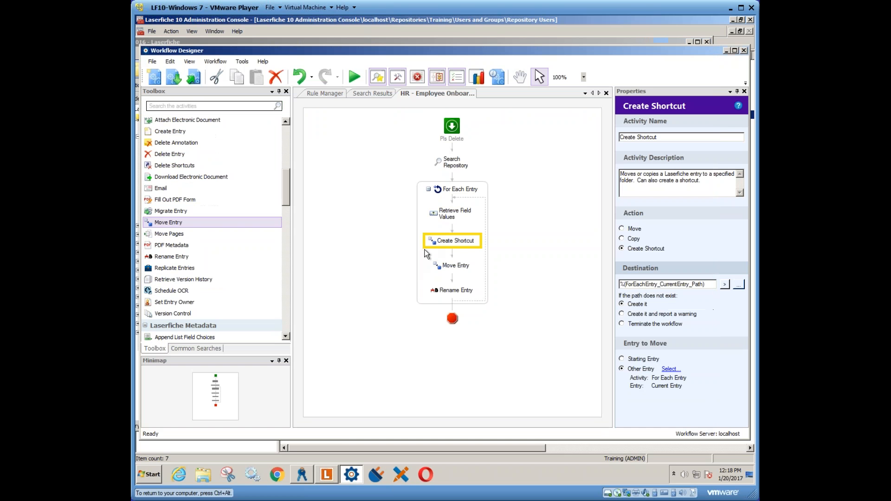
{"action": "left_click", "coordinate": [353, 77]}
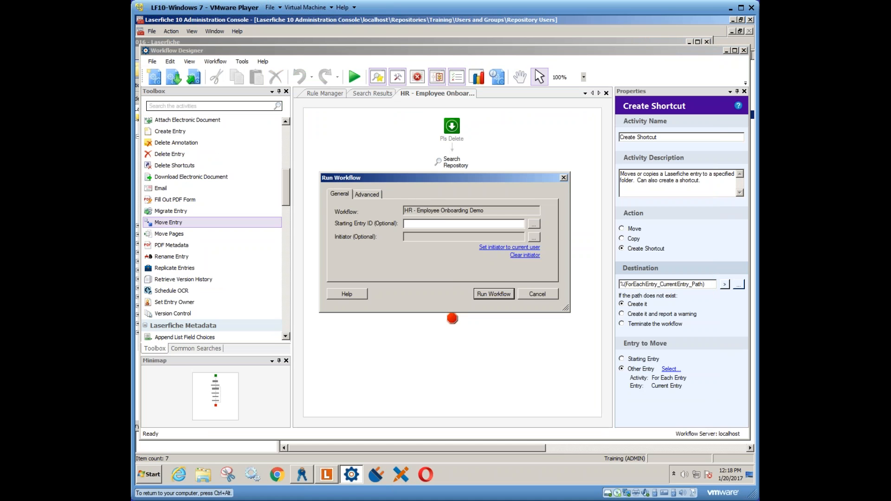
{"action": "left_click", "coordinate": [491, 295]}
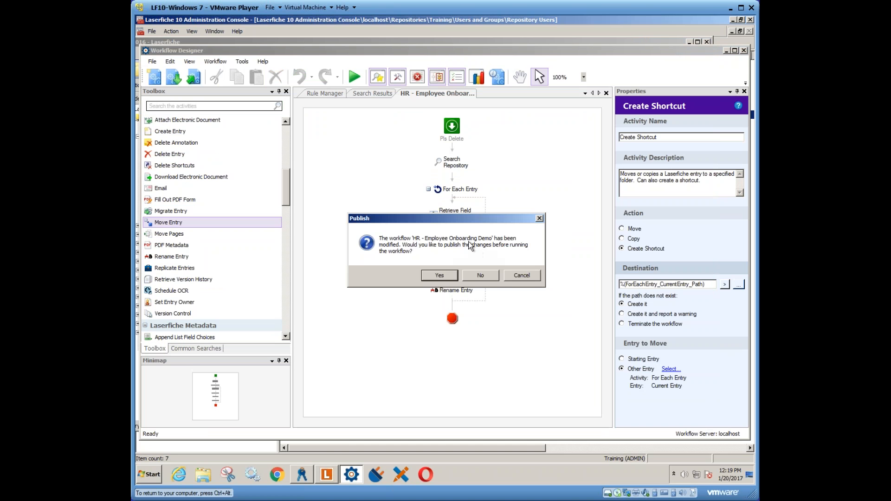
{"action": "left_click", "coordinate": [440, 276]}
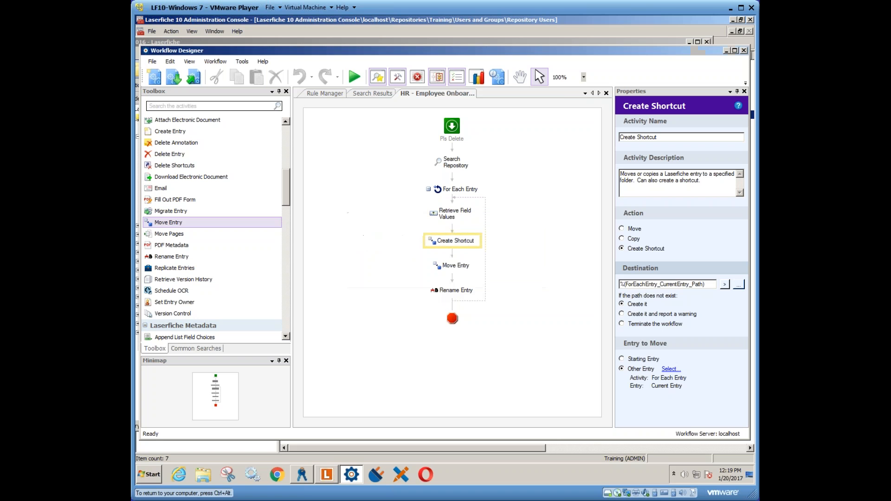
{"action": "left_click", "coordinate": [420, 264]}
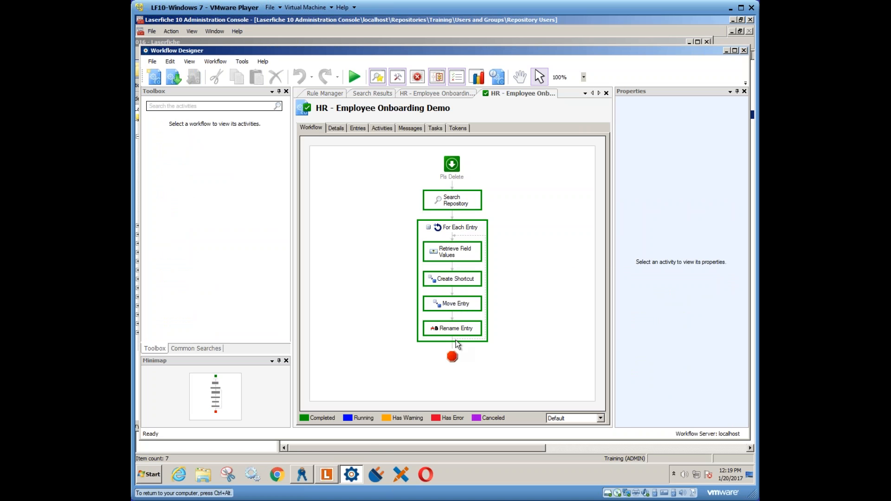
- In the Laserfiche client, check the payroll 2016 folder for the shortcut and the Test folder for the moved entry
{"action": "left_click", "coordinate": [326, 477]}
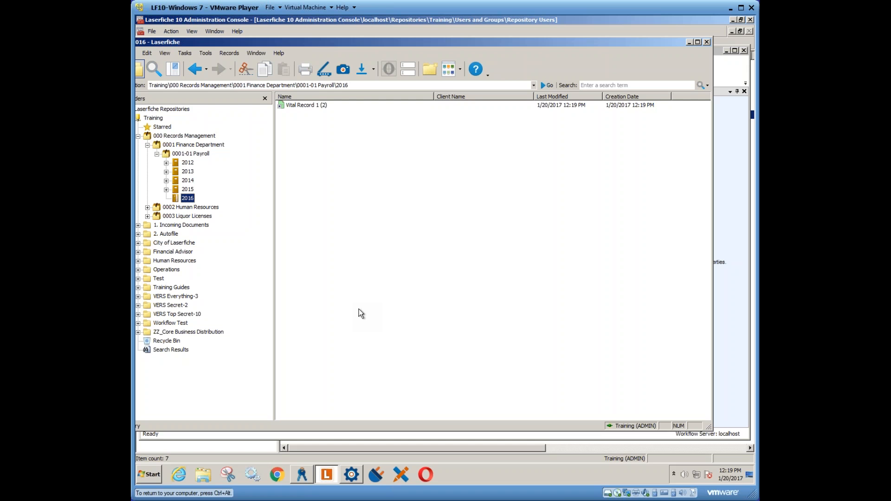
{"action": "left_click", "coordinate": [303, 107]}
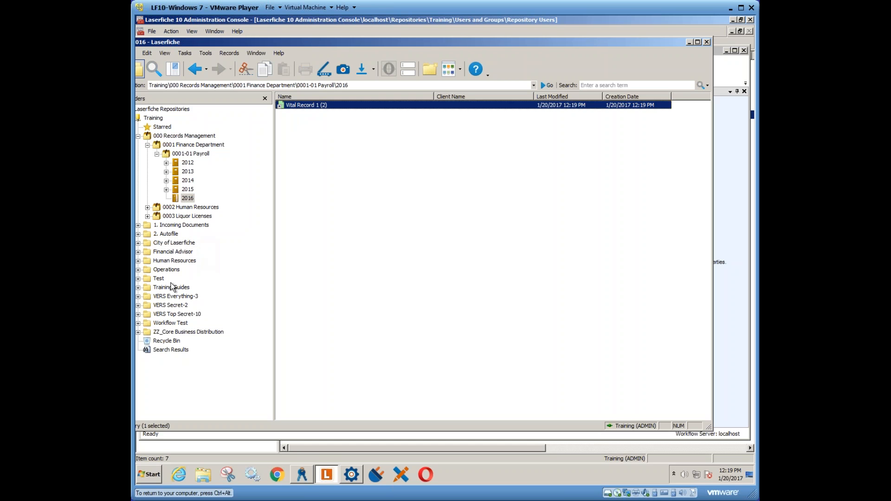
{"action": "left_click", "coordinate": [157, 280]}
{"action": "left_click", "coordinate": [320, 114]}
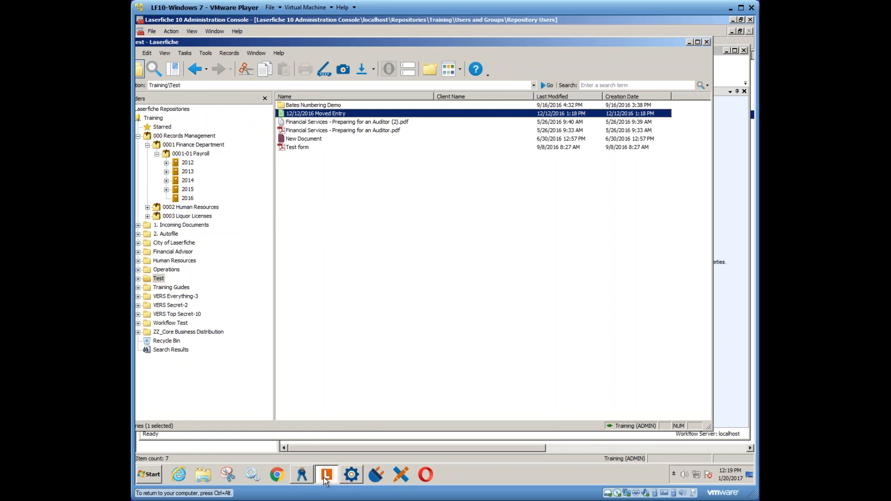
- Return to Workflow Designer's Rule Manager and select the number-of-days-in-month calculator workflow in the Steinhafels folder
{"action": "left_click", "coordinate": [352, 474]}
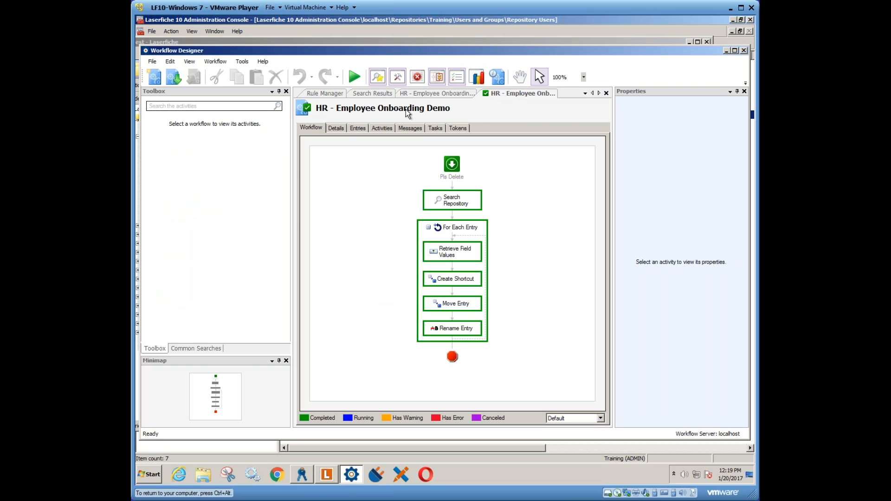
{"action": "left_click", "coordinate": [329, 94]}
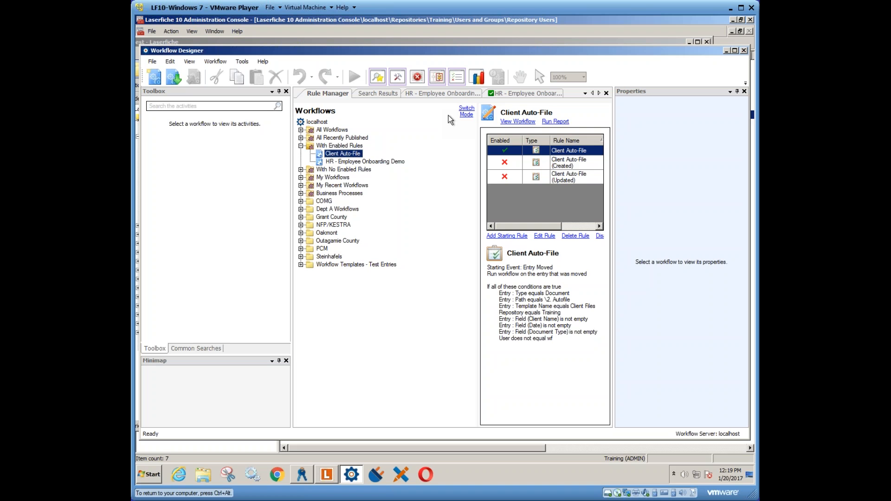
{"action": "left_click", "coordinate": [436, 94]}
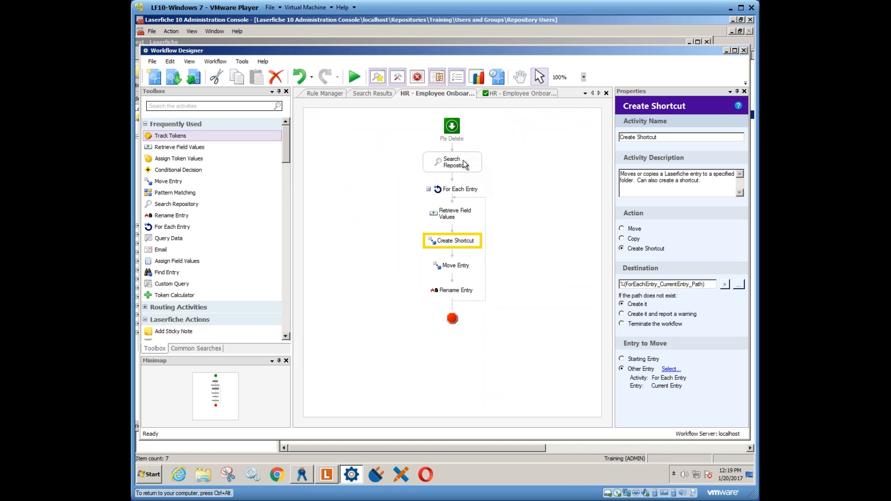
{"action": "left_click", "coordinate": [325, 94]}
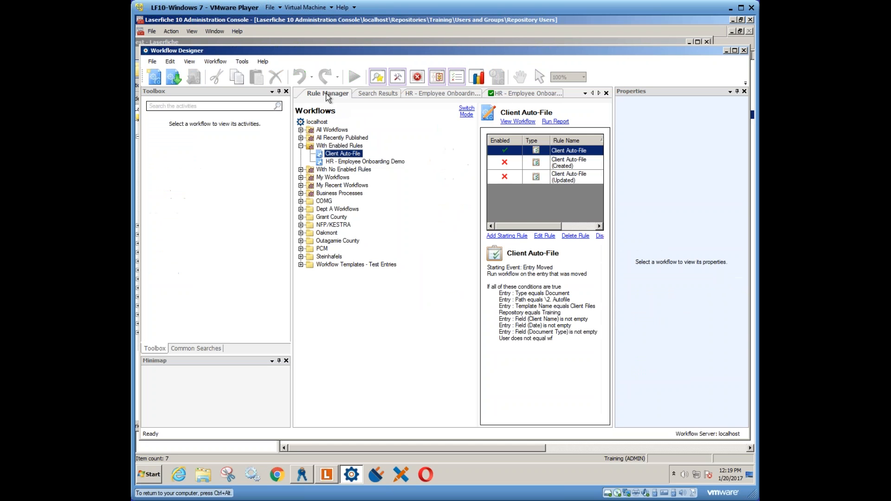
{"action": "left_click", "coordinate": [301, 145]}
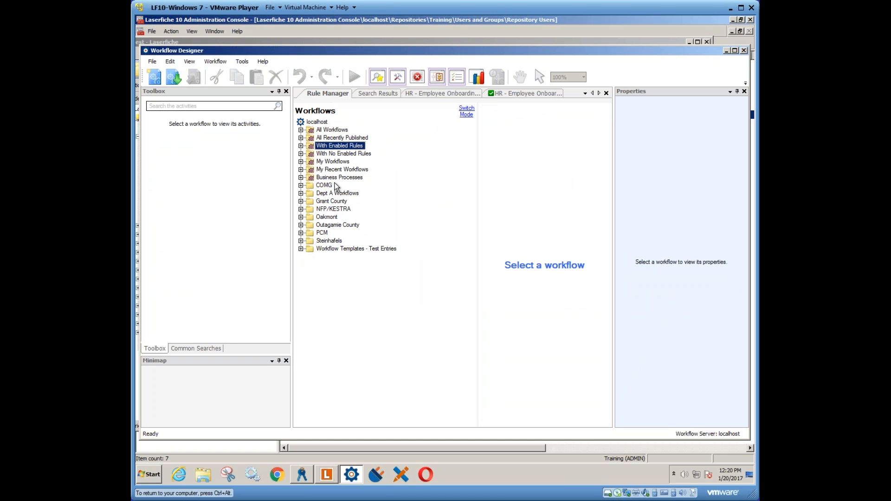
{"action": "left_click", "coordinate": [301, 241]}
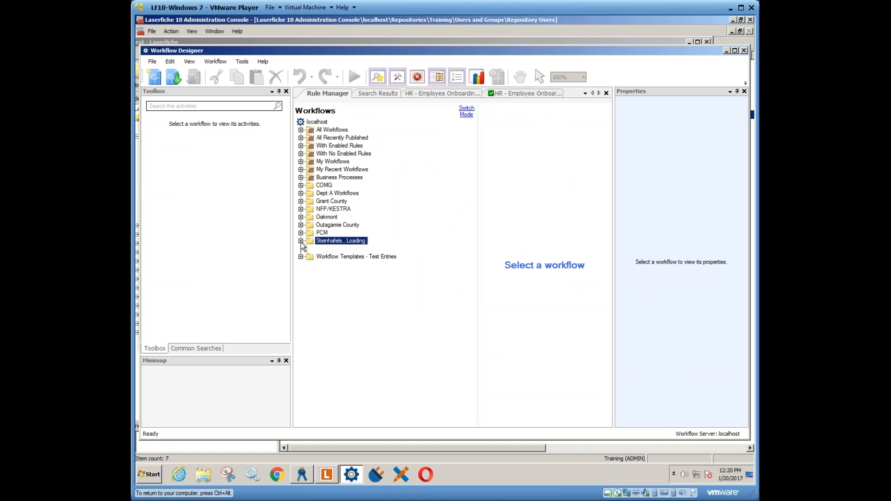
{"action": "left_click", "coordinate": [360, 250]}
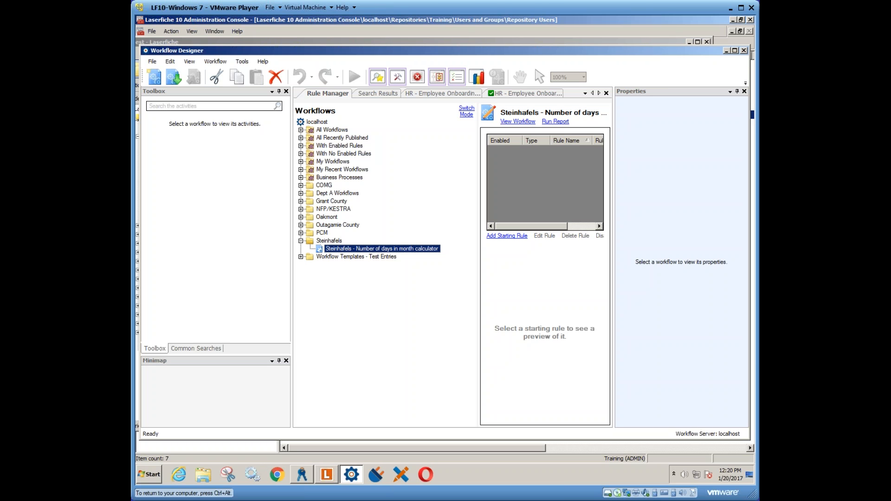
- Open the Steinhafels number-of-days-in-month calculator workflow and view the date tokens of its Date Token Calculator activity
{"action": "double_click", "coordinate": [395, 250]}
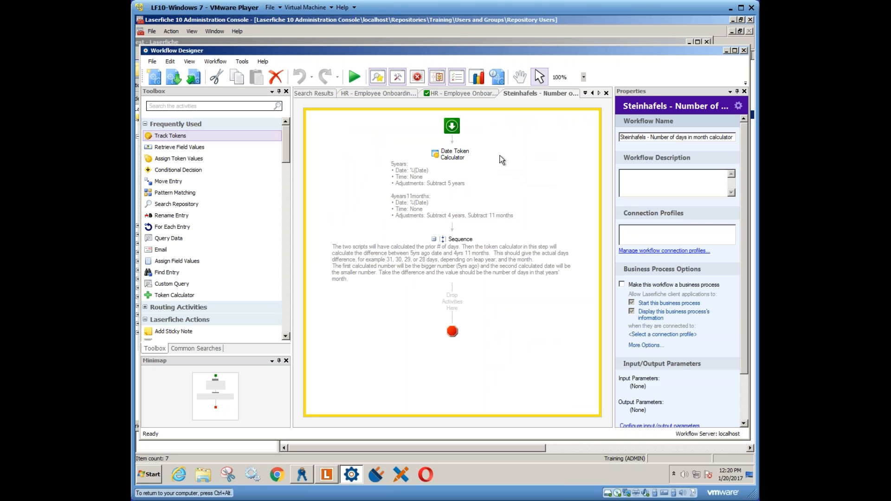
{"action": "left_click", "coordinate": [456, 160]}
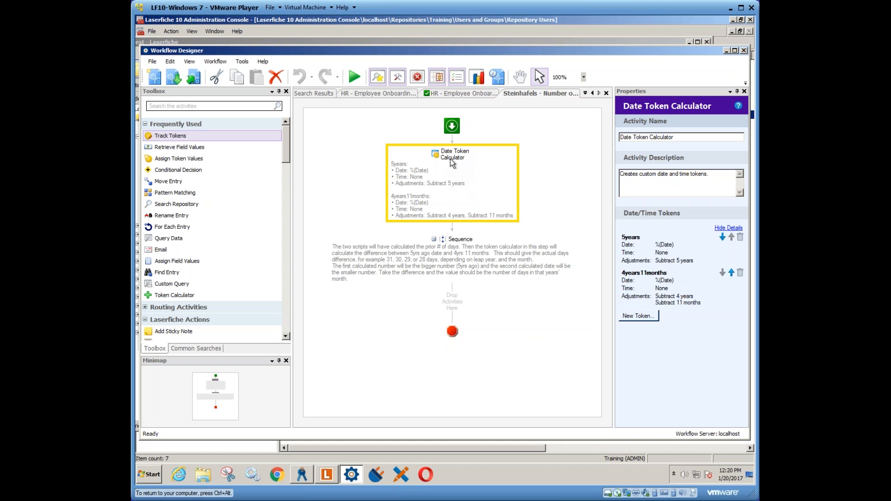
{"action": "left_click", "coordinate": [656, 254]}
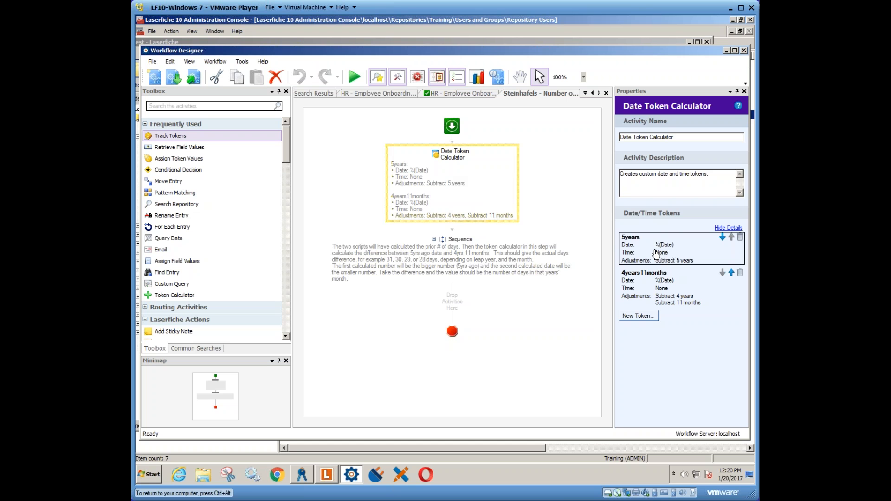
- Review the 5years token's date, subtraction and time-unit options without changing them, and close the calculator workflow
{"action": "double_click", "coordinate": [656, 254]}
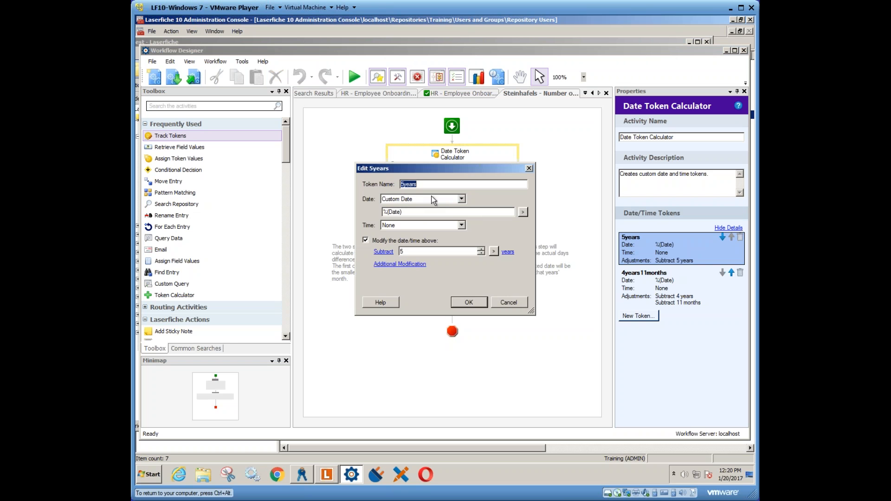
{"action": "key", "text": "Tab"}
{"action": "key", "text": "Tab"}
{"action": "left_click", "coordinate": [384, 252]}
{"action": "left_click", "coordinate": [385, 252]}
{"action": "left_click", "coordinate": [508, 252]}
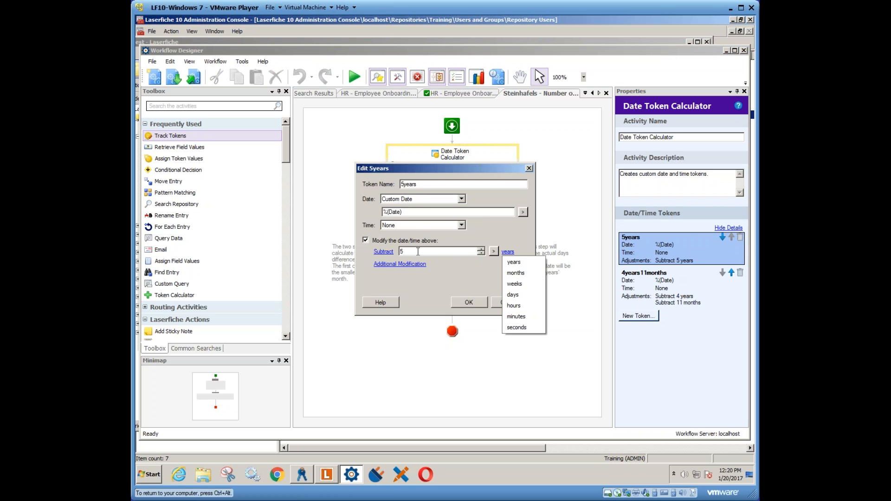
{"action": "left_click", "coordinate": [483, 224]}
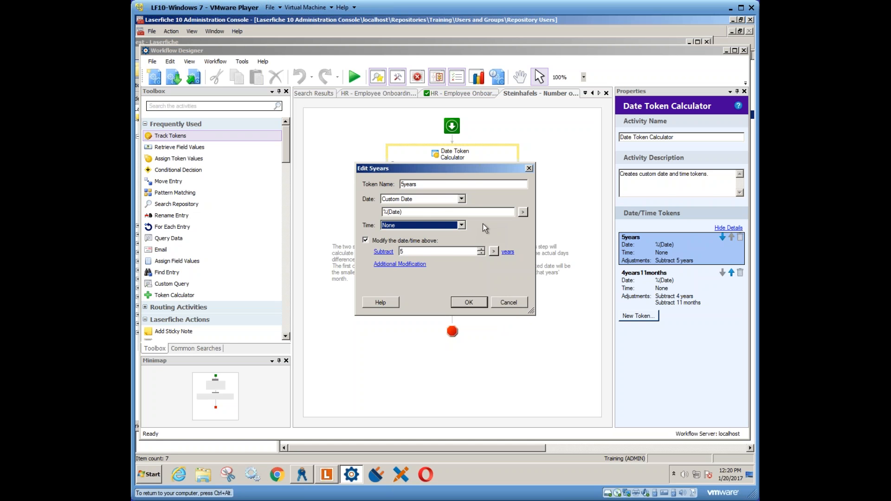
{"action": "left_click", "coordinate": [500, 303]}
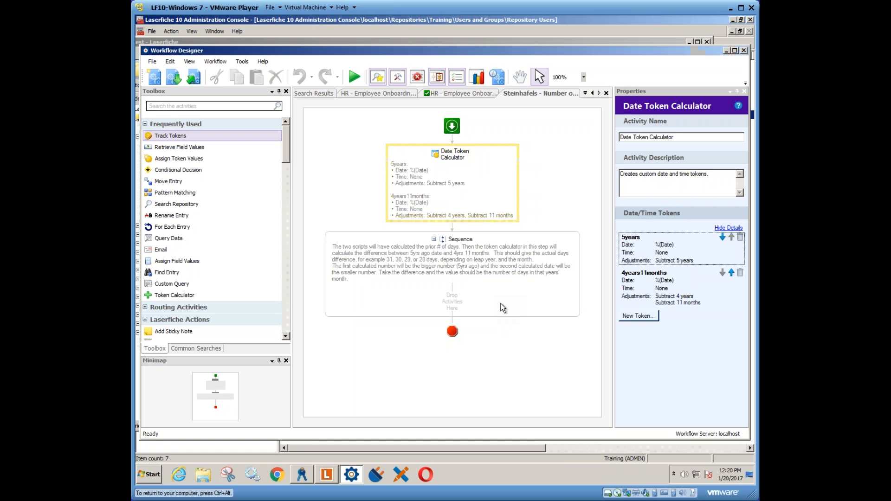
{"action": "right_click", "coordinate": [538, 95]}
{"action": "left_click", "coordinate": [544, 101]}
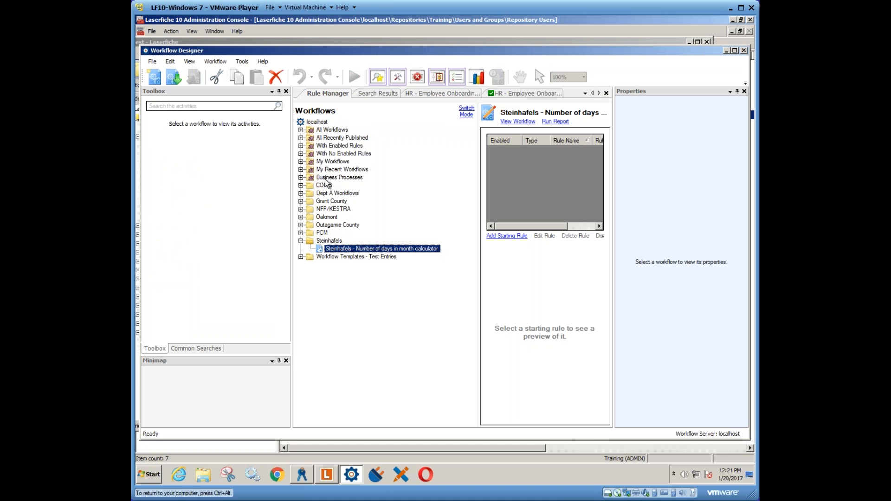
- Browse the full list of workflows under All Workflows in the Rule Manager, and collapse it again
{"action": "left_click", "coordinate": [301, 131]}
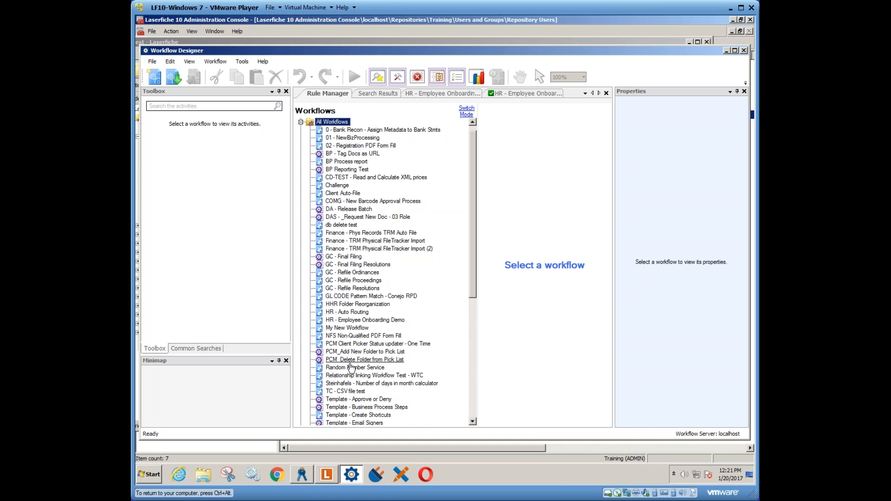
{"action": "left_click_drag", "start_coordinate": [474, 267], "coordinate": [472, 341]}
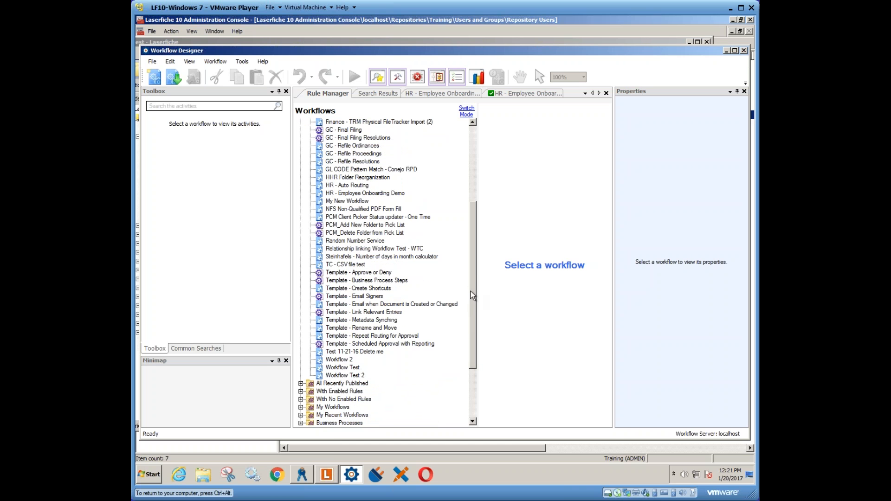
{"action": "left_click_drag", "start_coordinate": [472, 297], "coordinate": [472, 232]}
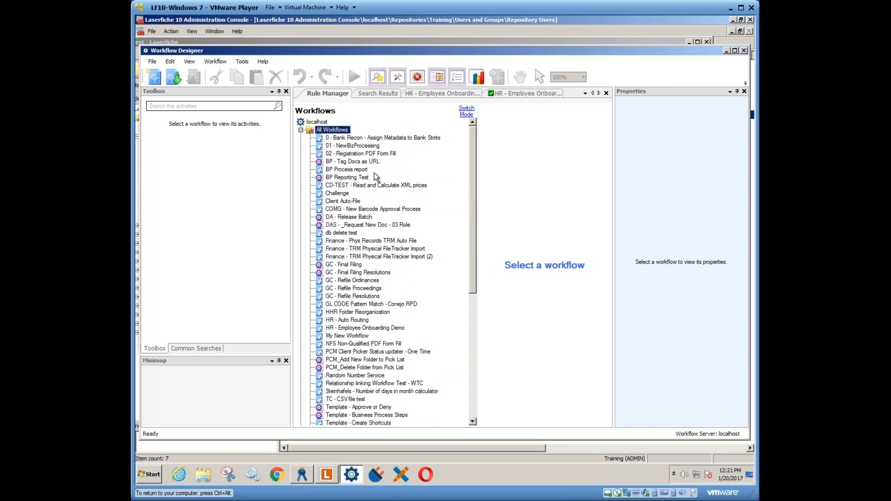
{"action": "left_click", "coordinate": [301, 130]}
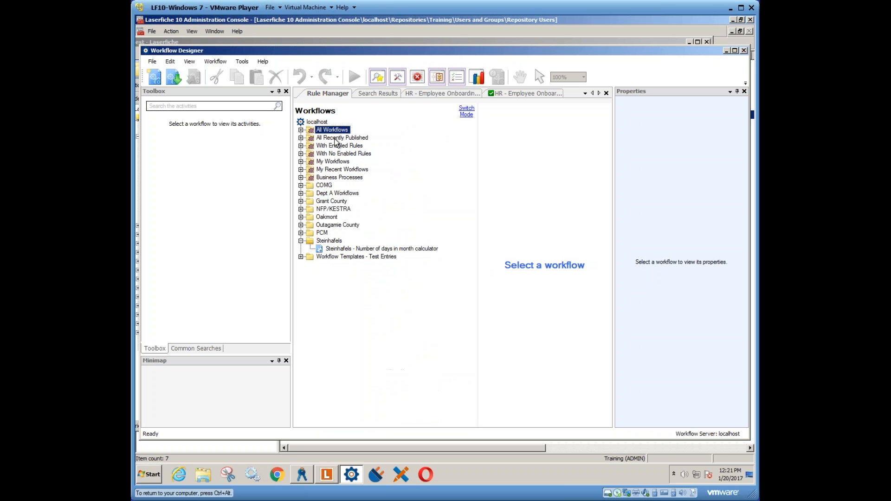
- Examine the starting event and conditions of the Client Auto-File rule, found among the workflows with enabled rules
{"action": "left_click", "coordinate": [301, 145]}
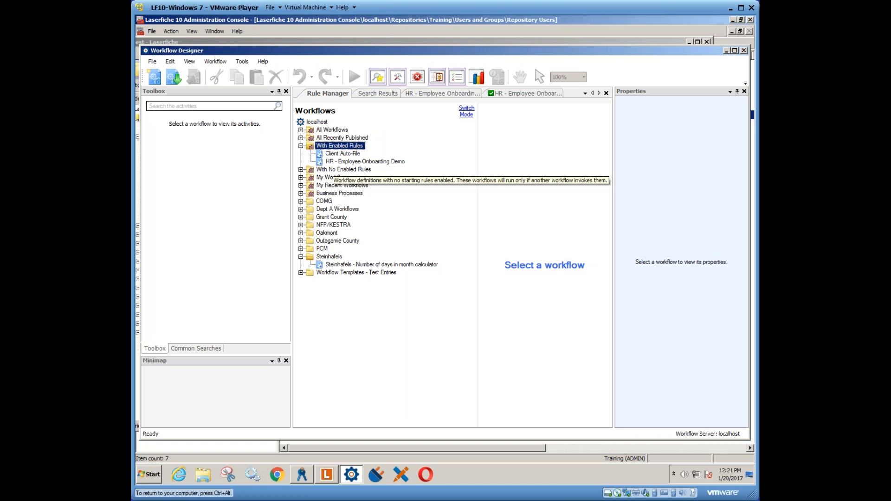
{"action": "left_click", "coordinate": [343, 154]}
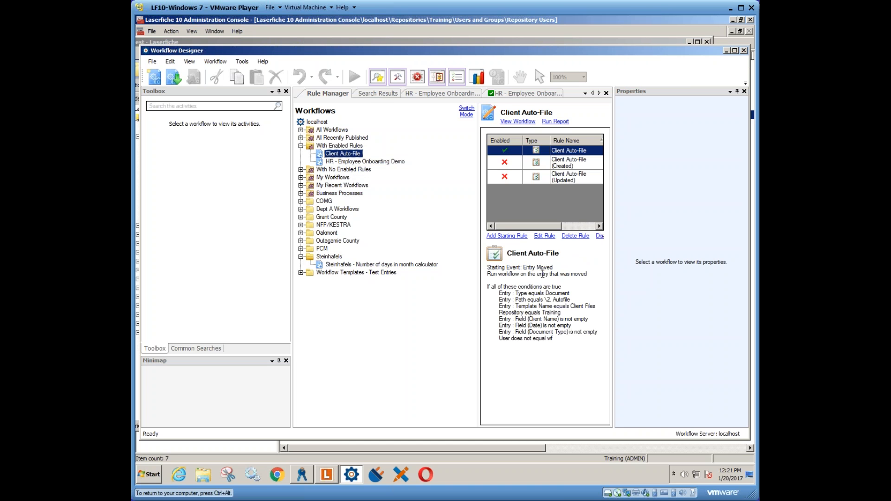
{"action": "left_click_drag", "start_coordinate": [493, 293], "coordinate": [566, 338]}
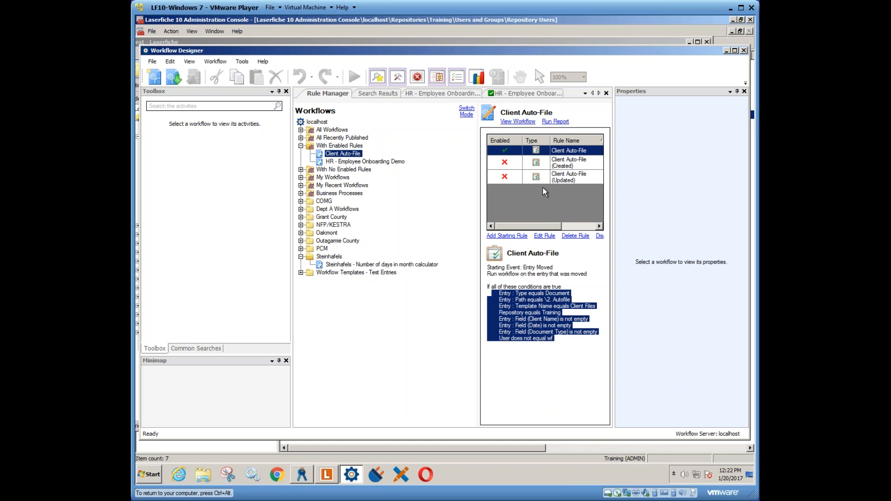
{"action": "left_click", "coordinate": [576, 292]}
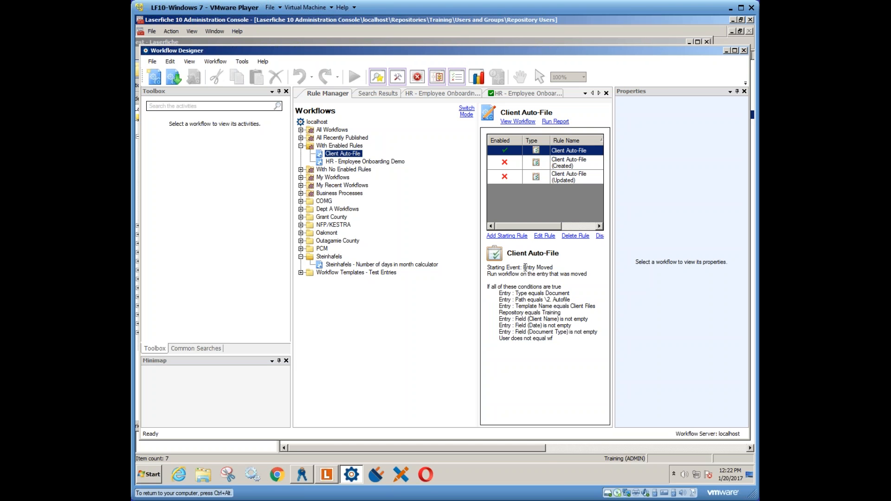
{"action": "left_click_drag", "start_coordinate": [524, 268], "coordinate": [566, 280]}
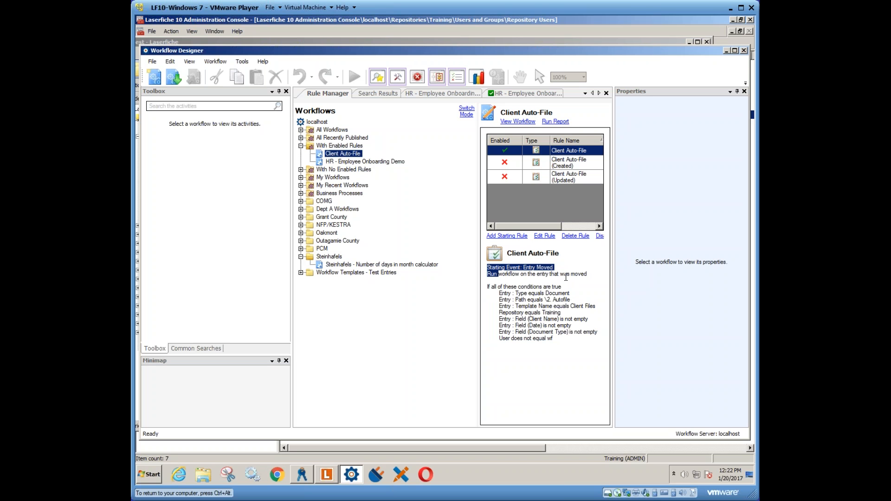
{"action": "left_click_drag", "start_coordinate": [488, 287], "coordinate": [581, 343]}
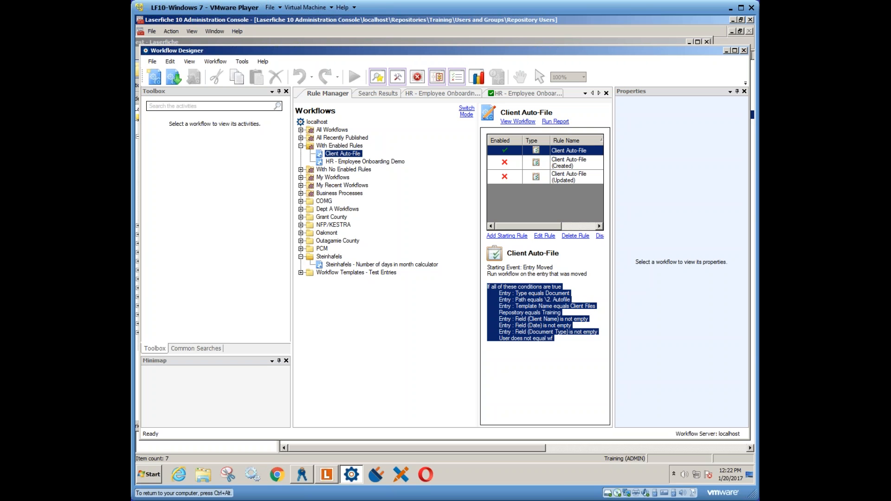
{"action": "left_click_drag", "start_coordinate": [558, 340], "coordinate": [598, 332]}
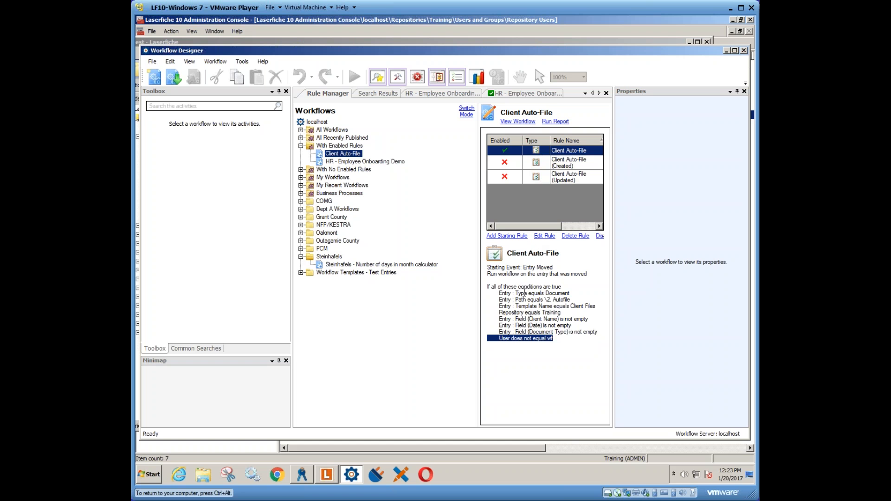
{"action": "left_click", "coordinate": [328, 475]}
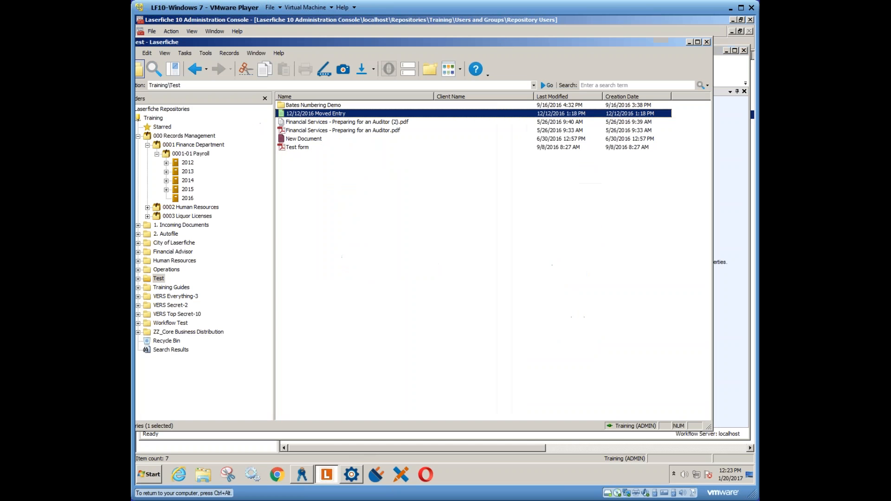
{"action": "left_click", "coordinate": [138, 135]}
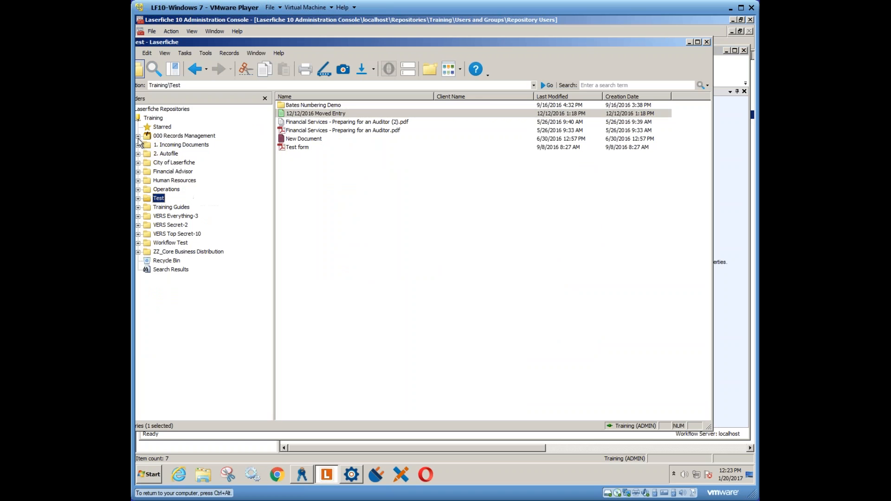
{"action": "left_click", "coordinate": [181, 145]}
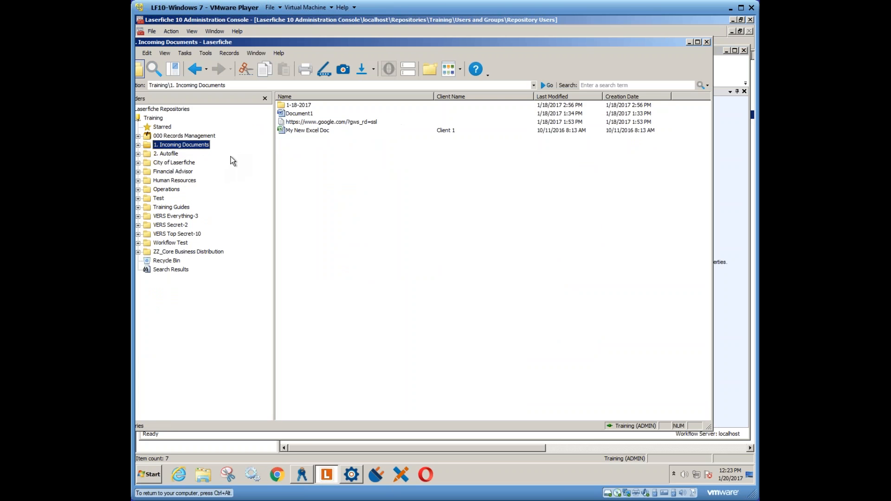
{"action": "left_click", "coordinate": [304, 114]}
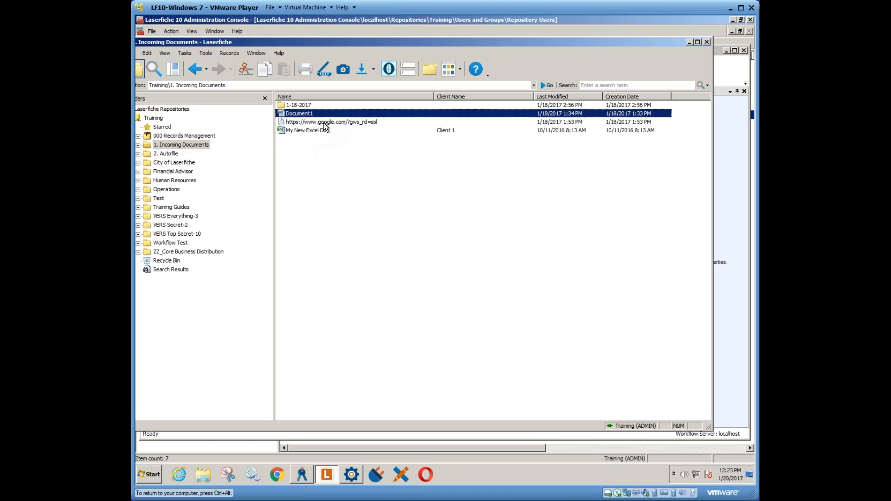
{"action": "left_click", "coordinate": [325, 123]}
{"action": "left_click", "coordinate": [408, 69]}
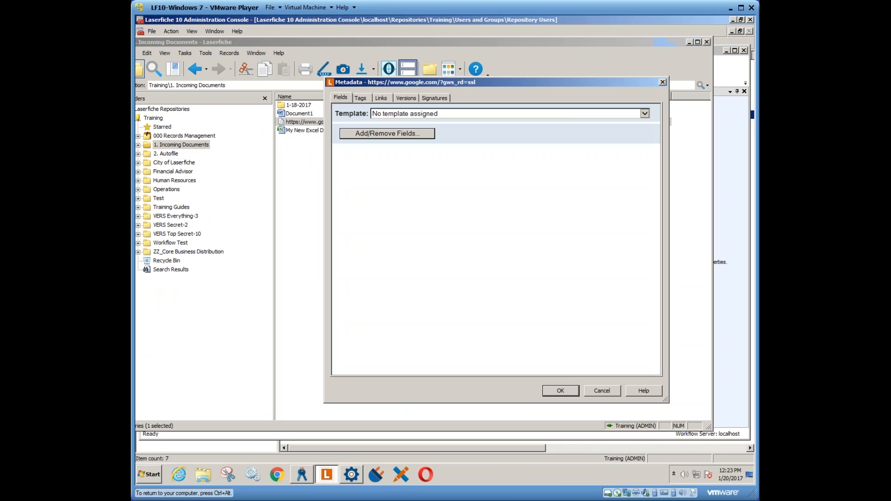
- Assign the Client Files template to the entry, with Client 2 as client name and Account App as document type
{"action": "left_click", "coordinate": [400, 115]}
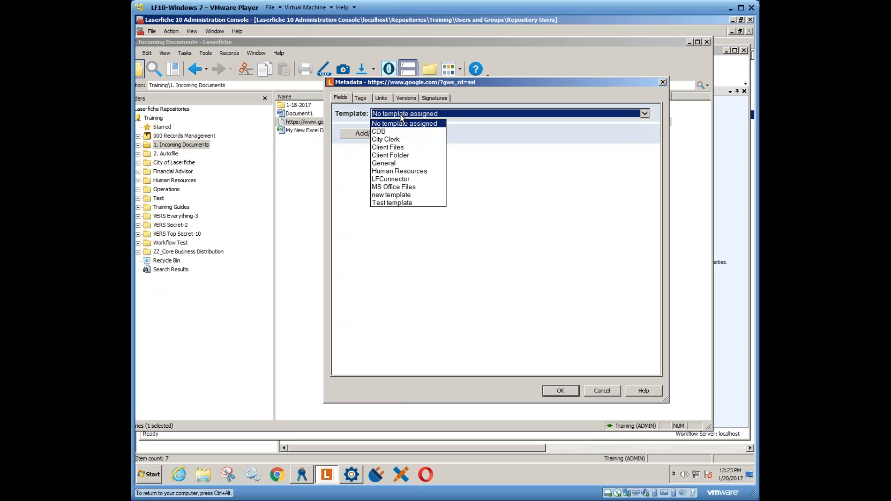
{"action": "left_click", "coordinate": [391, 147]}
{"action": "left_click", "coordinate": [382, 145]}
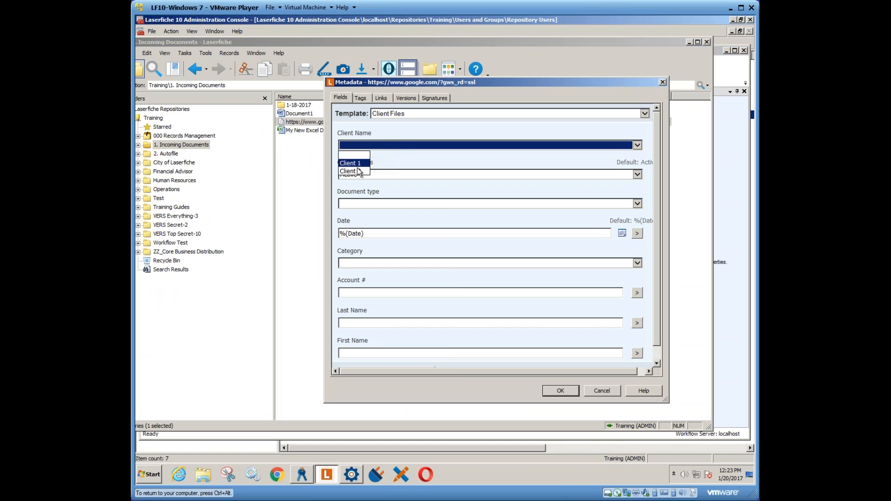
{"action": "left_click", "coordinate": [357, 169]}
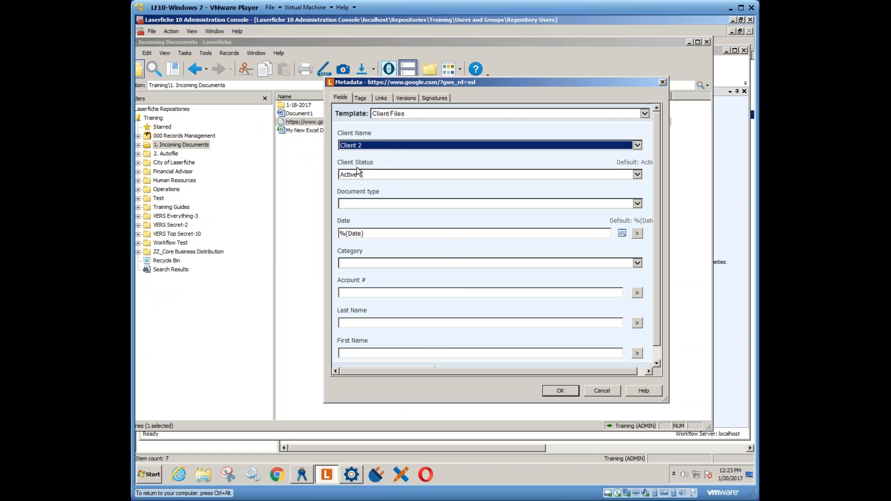
{"action": "left_click", "coordinate": [359, 202]}
{"action": "left_click", "coordinate": [365, 220]}
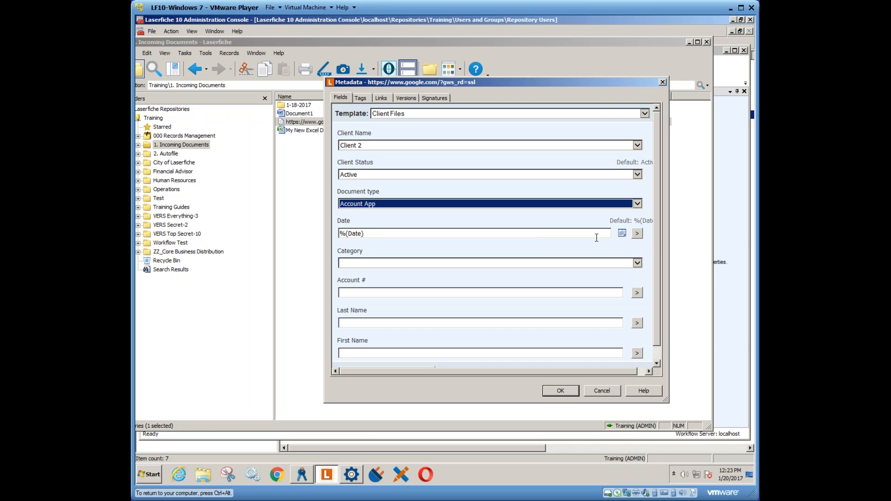
- Set the entry's date to 1/3/2017 and its category to Accounts, and save the metadata
{"action": "left_click", "coordinate": [621, 233]}
{"action": "left_click", "coordinate": [672, 273]}
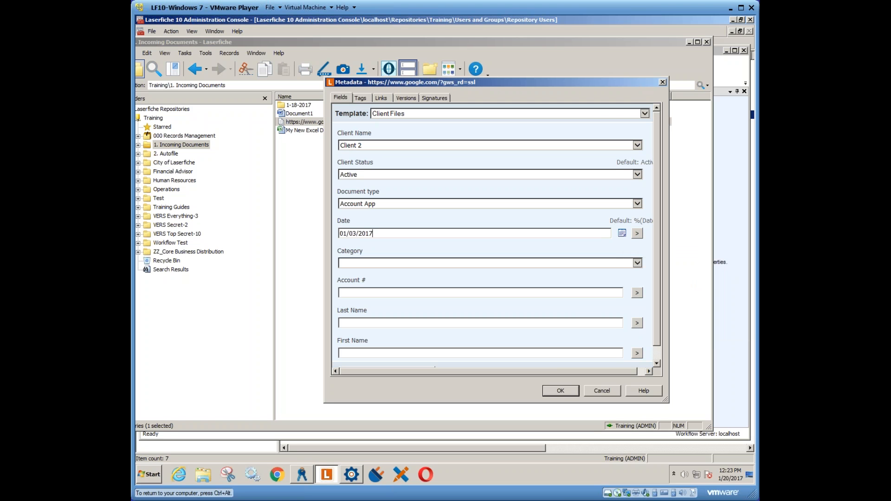
{"action": "left_click", "coordinate": [365, 264]}
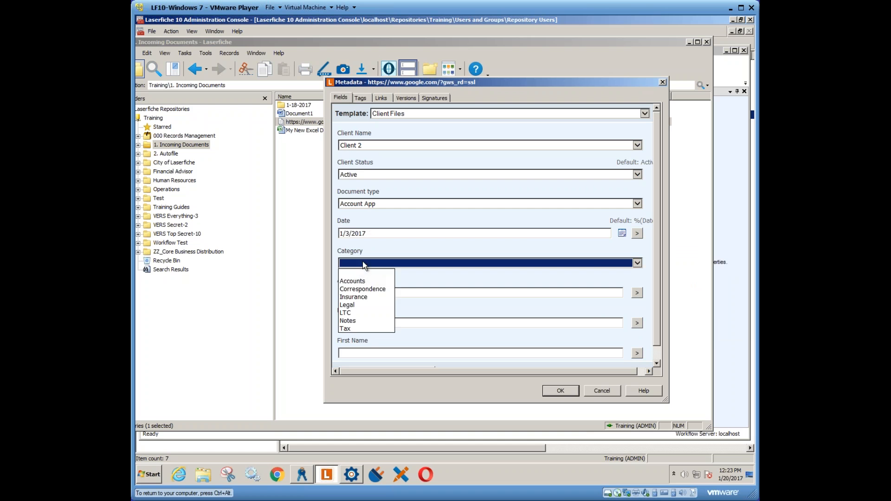
{"action": "left_click", "coordinate": [367, 278]}
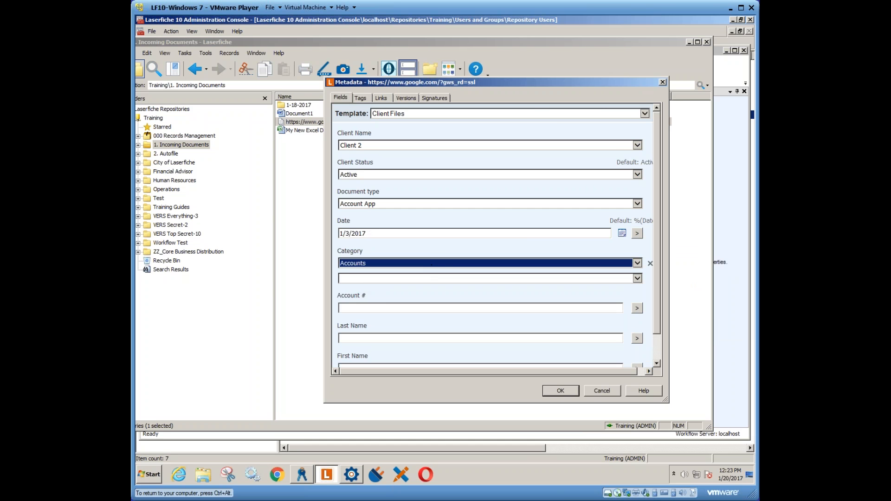
{"action": "left_click", "coordinate": [561, 391]}
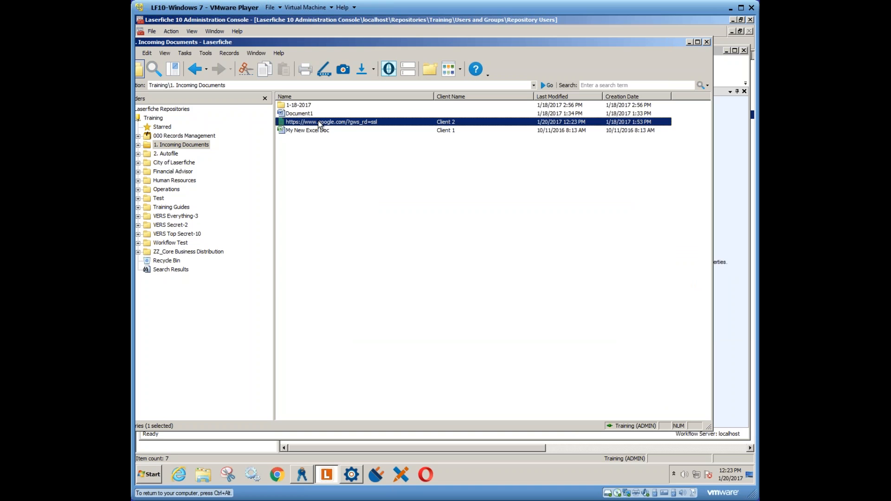
- Move the google.com entry from 1. Incoming Documents to 2. Autofile, and view the Autofile folder's contents
{"action": "left_click_drag", "start_coordinate": [318, 123], "coordinate": [172, 157]}
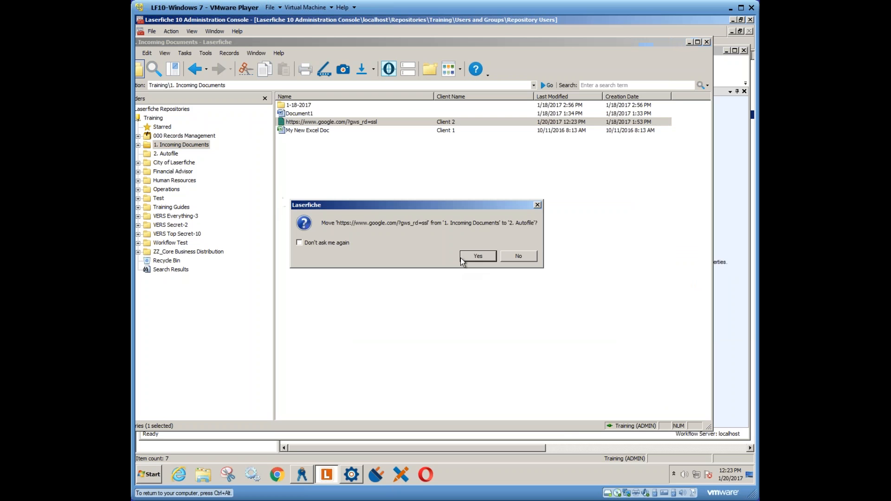
{"action": "left_click", "coordinate": [476, 257]}
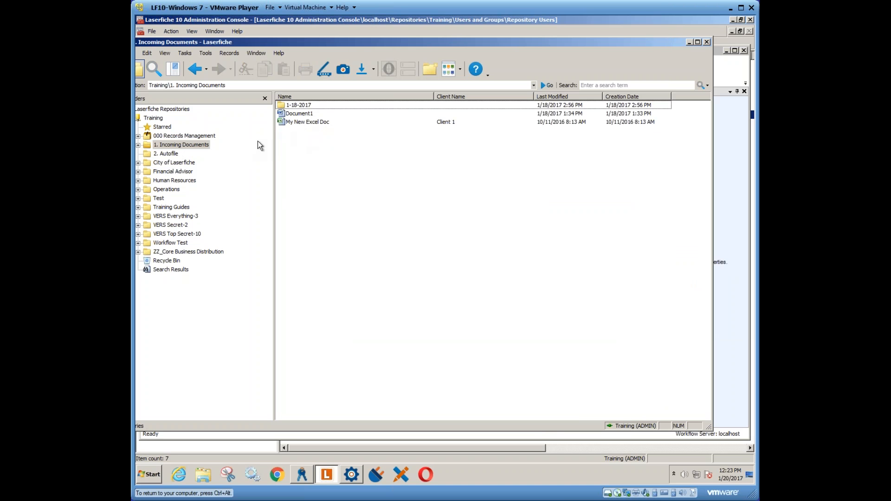
{"action": "left_click", "coordinate": [172, 154]}
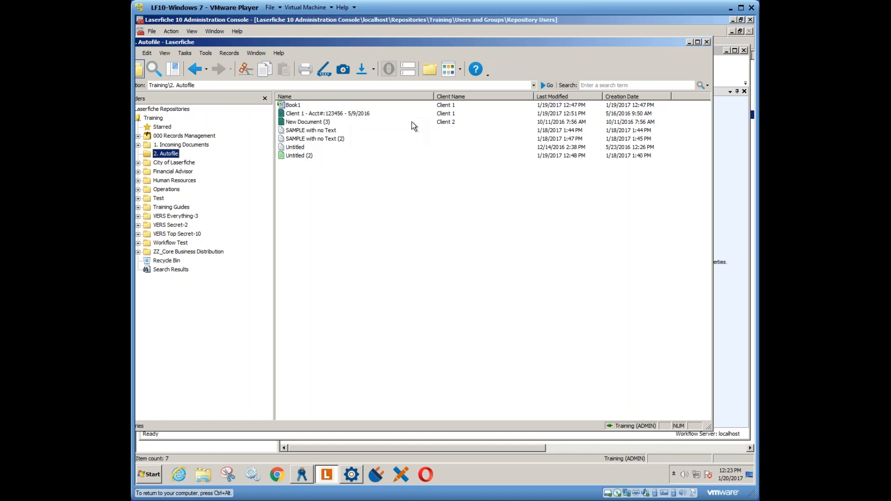
- Switch to Workflow Designer and view the Client Auto-File workflow diagram down to its filing decision branches
{"action": "left_click", "coordinate": [324, 123]}
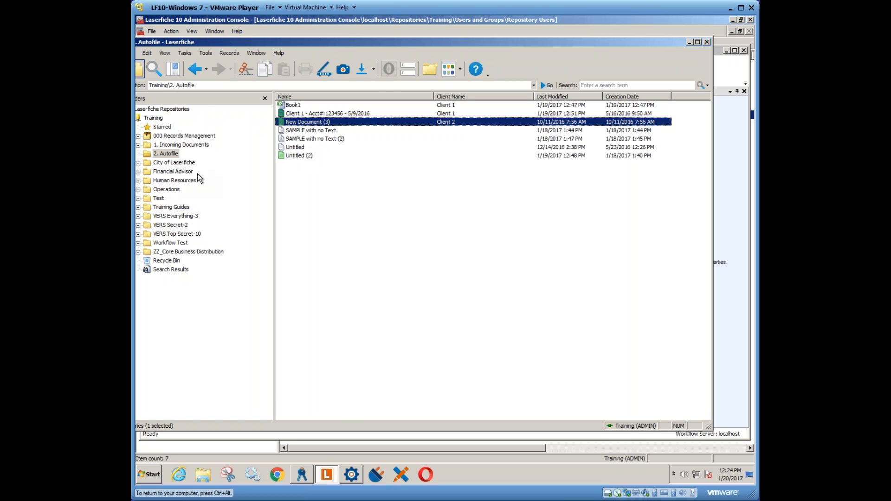
{"action": "left_click", "coordinate": [351, 474]}
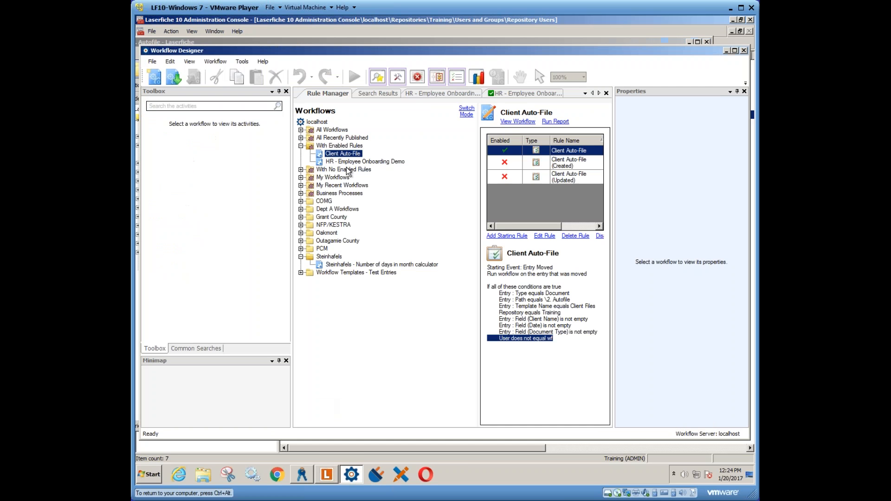
{"action": "left_click", "coordinate": [518, 121]}
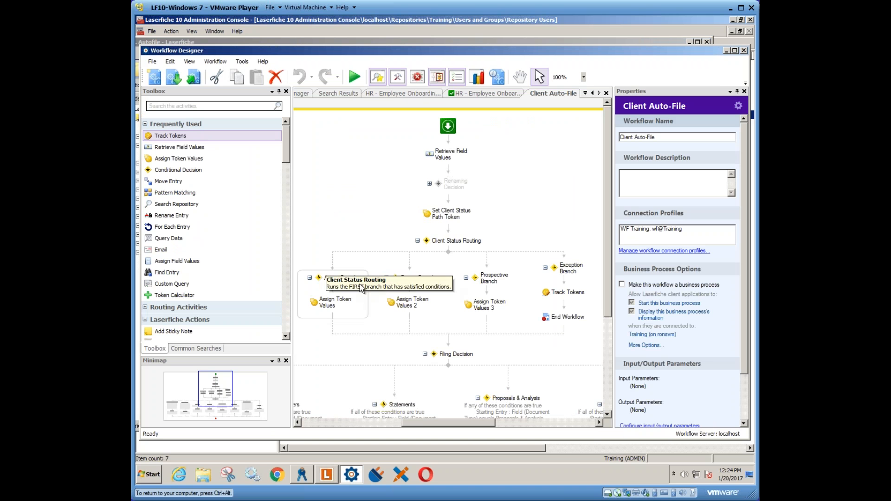
{"action": "left_click_drag", "start_coordinate": [606, 263], "coordinate": [608, 356]}
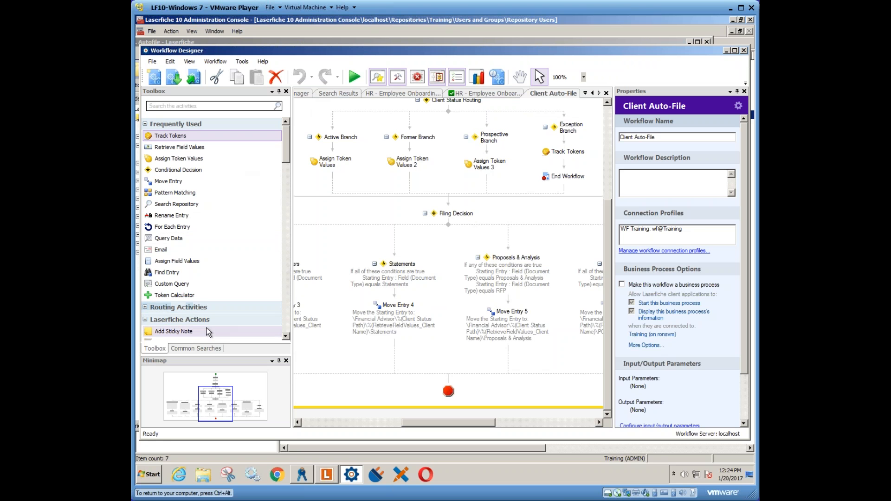
- Search for workflow activity within the last 15 minutes, open the google.com entry's Autofile instance, and examine its Account App, IA, Move Money, CIP branch
{"action": "left_click", "coordinate": [202, 349]}
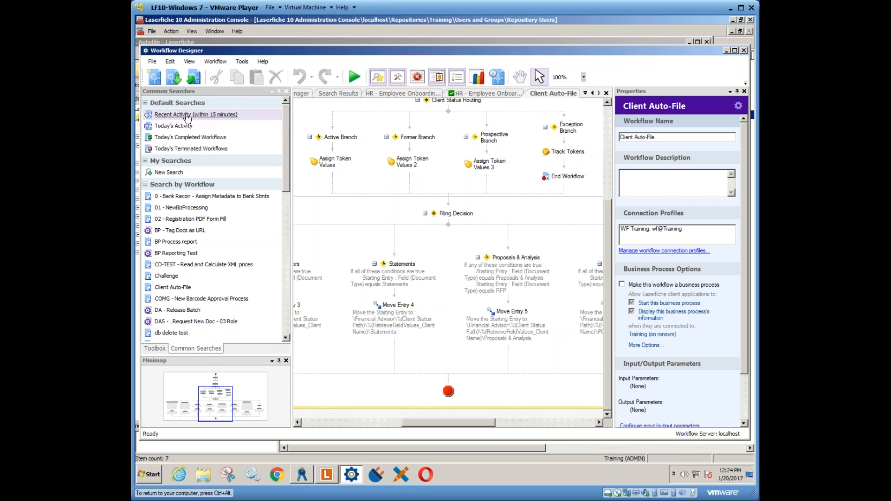
{"action": "left_click", "coordinate": [205, 115]}
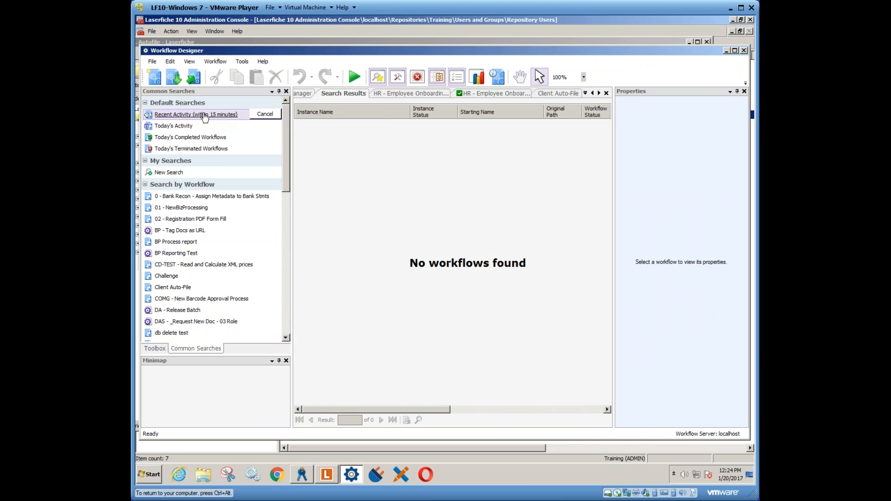
{"action": "left_click_drag", "start_coordinate": [394, 408], "coordinate": [451, 408]}
{"action": "left_click", "coordinate": [389, 146]}
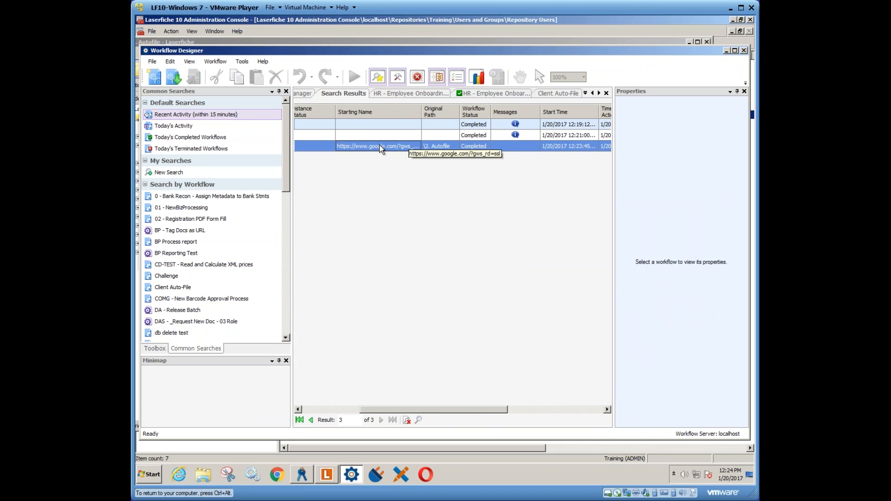
{"action": "double_click", "coordinate": [413, 146]}
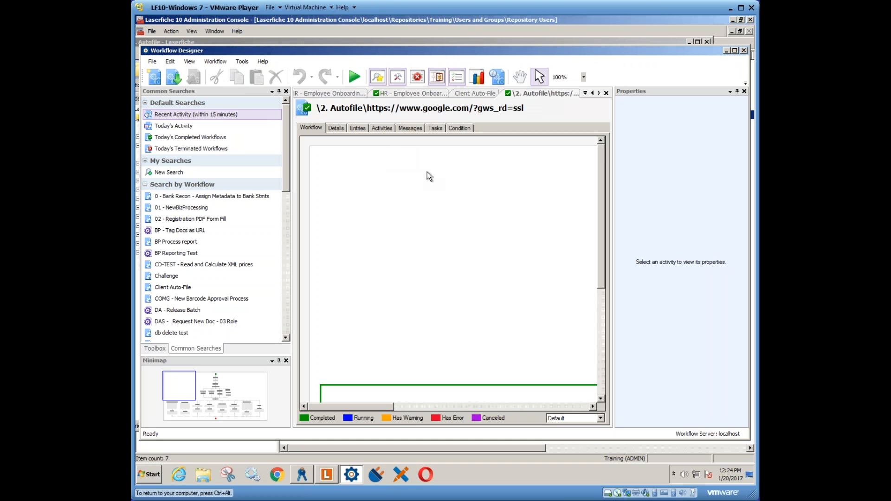
{"action": "left_click_drag", "start_coordinate": [212, 391], "coordinate": [180, 410]}
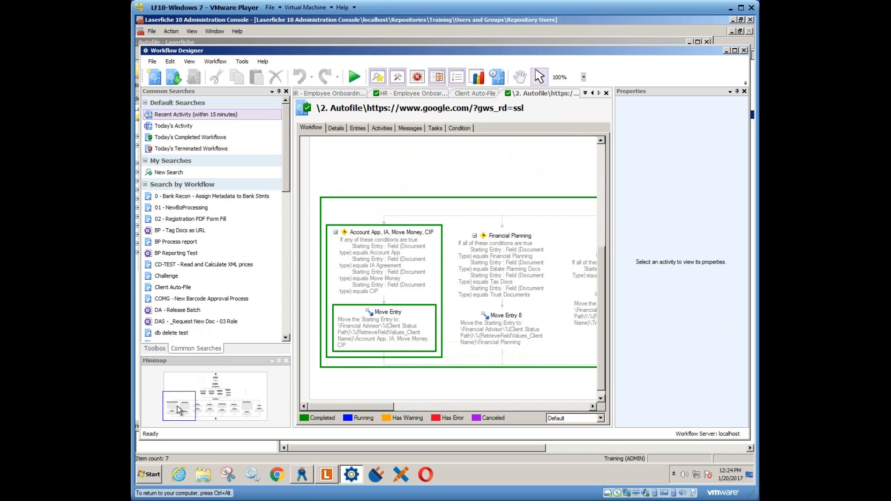
{"action": "mouse_move", "coordinate": [178, 411]}
{"action": "left_mouse_down"}
{"action": "mouse_move", "coordinate": [196, 413]}
{"action": "mouse_move", "coordinate": [178, 413]}
{"action": "left_mouse_up"}
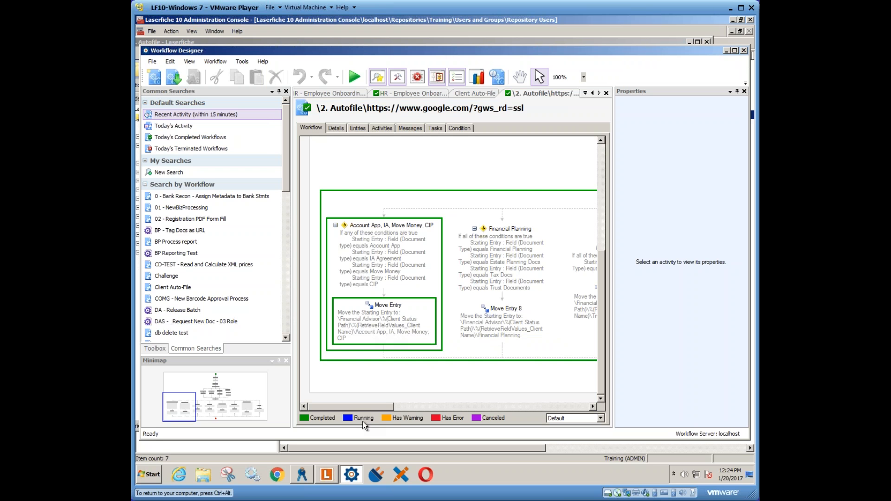
- Browse the Financial Advisor folder in the Laserfiche client and compare it with the Move Entry destination path in Workflow Designer
{"action": "left_click", "coordinate": [326, 475]}
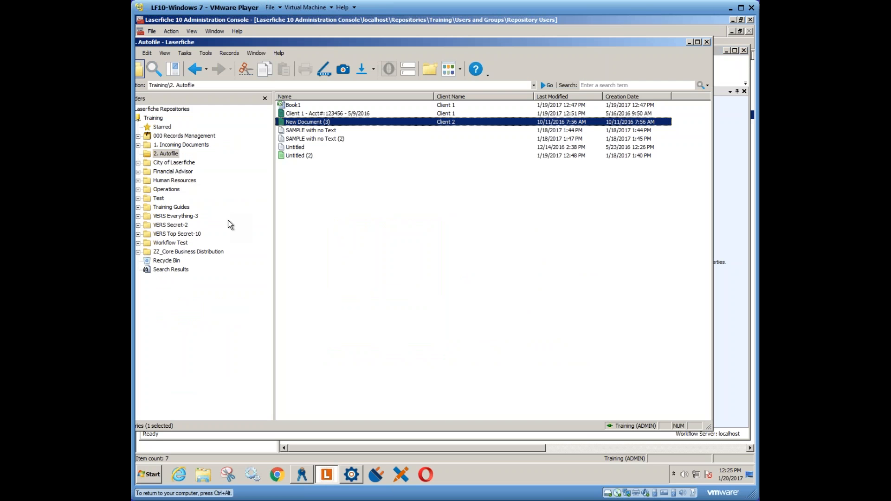
{"action": "left_click", "coordinate": [171, 172]}
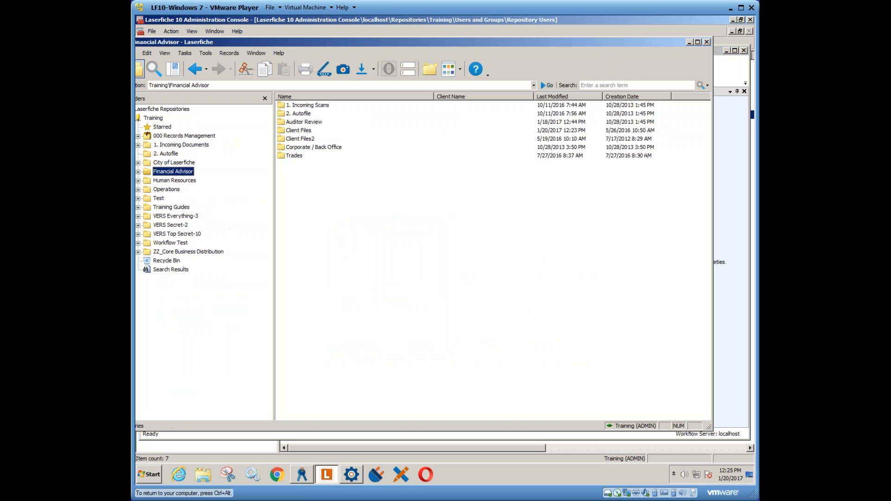
{"action": "left_click", "coordinate": [297, 139]}
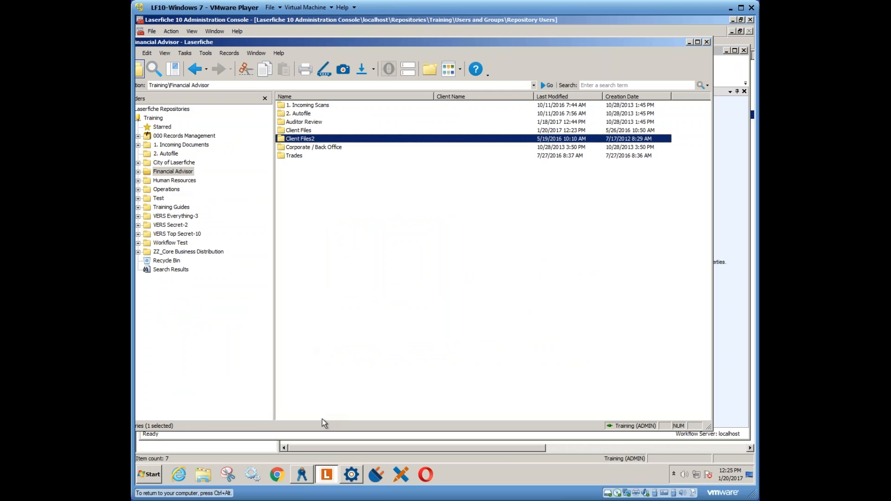
{"action": "left_click", "coordinate": [352, 474]}
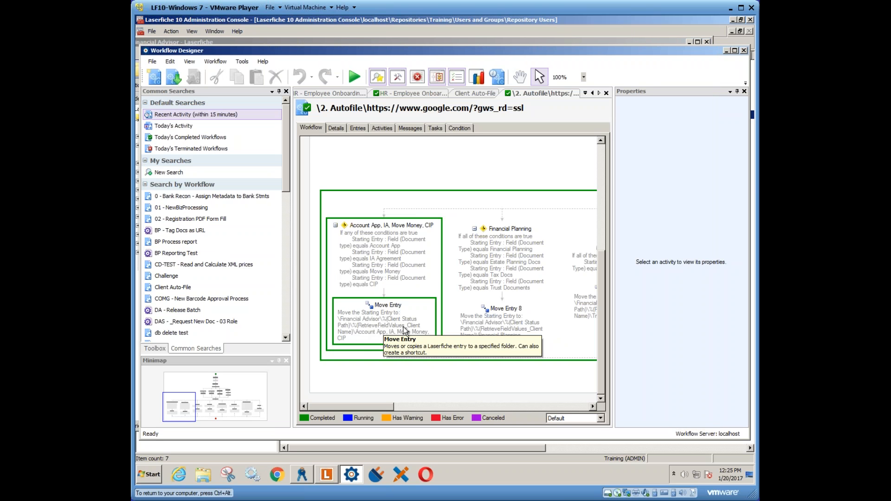
{"action": "left_click", "coordinate": [326, 475]}
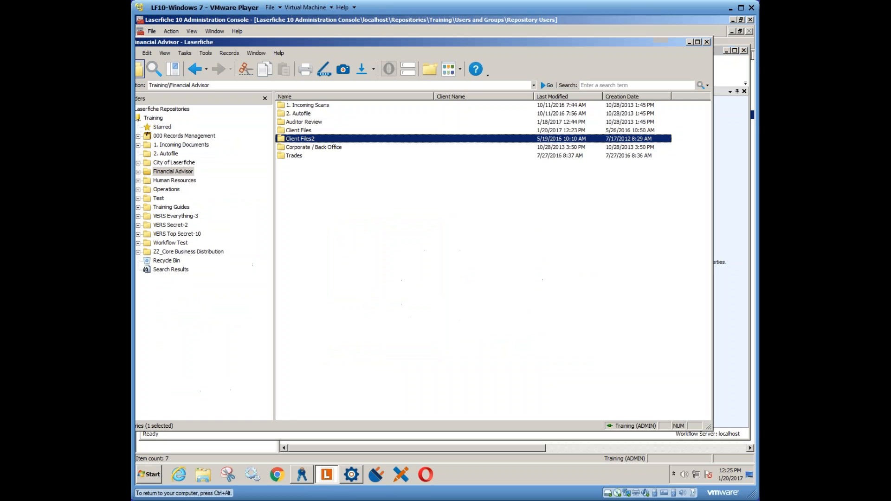
{"action": "left_click", "coordinate": [352, 475]}
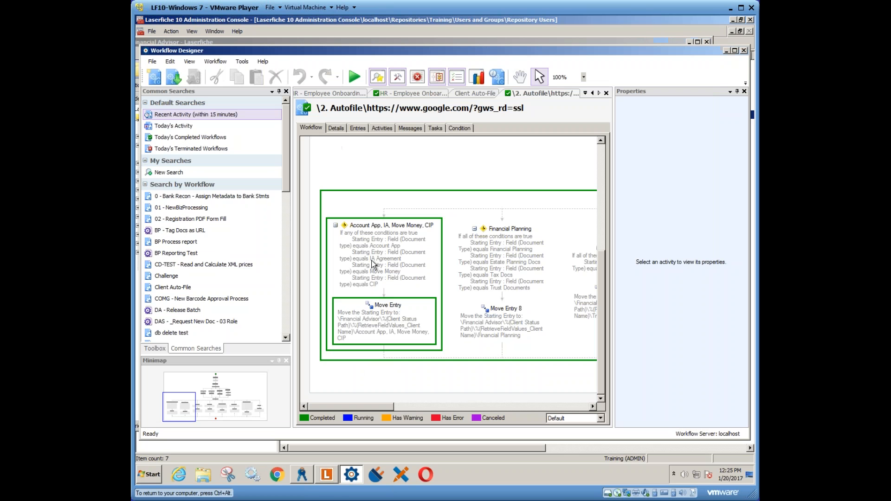
- View the entries used by the workflow instance, logging in to the Training repository through Laserfiche Authentication with the user name and password
{"action": "left_click", "coordinate": [356, 129]}
{"action": "left_click", "coordinate": [316, 191]}
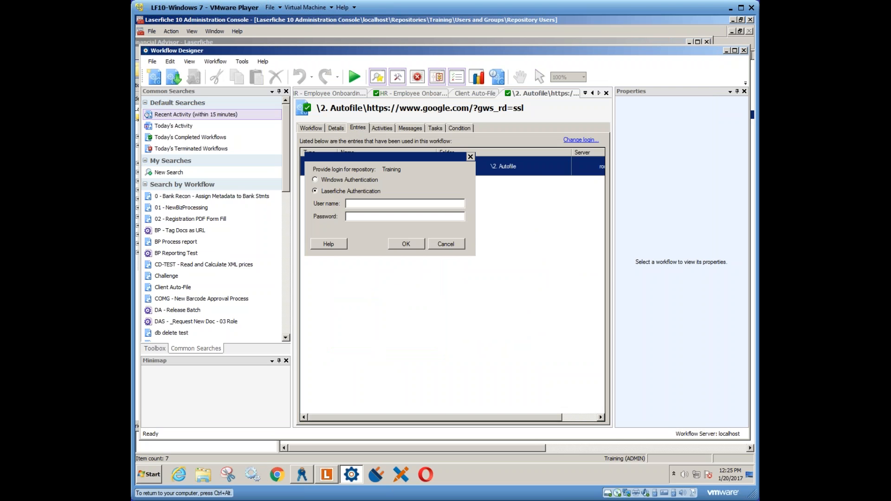
{"action": "type", "text": "admin"}
{"action": "key", "text": "Tab"}
{"action": "type", "text": "*****"}
{"action": "key", "text": "Return"}
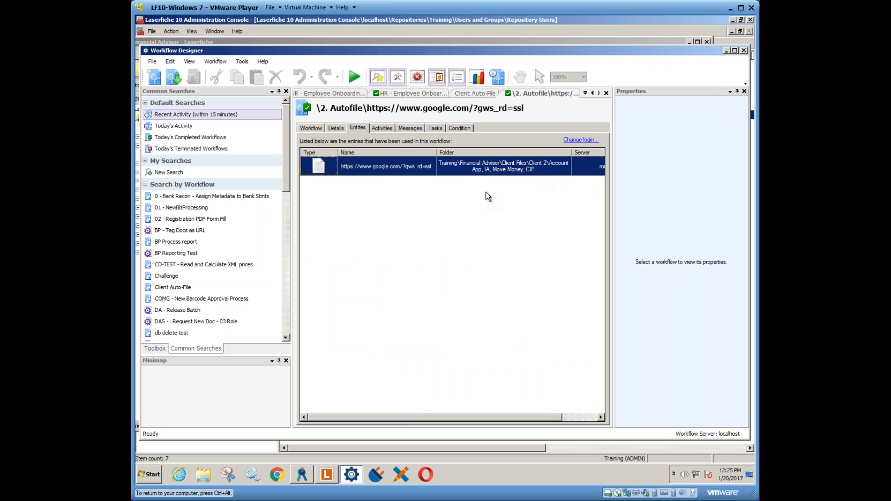
- Switch to the Laserfiche client and open Client Files\Client 2\Account App, IA, Move Money, CIP under Financial Advisor
{"action": "left_click", "coordinate": [328, 475]}
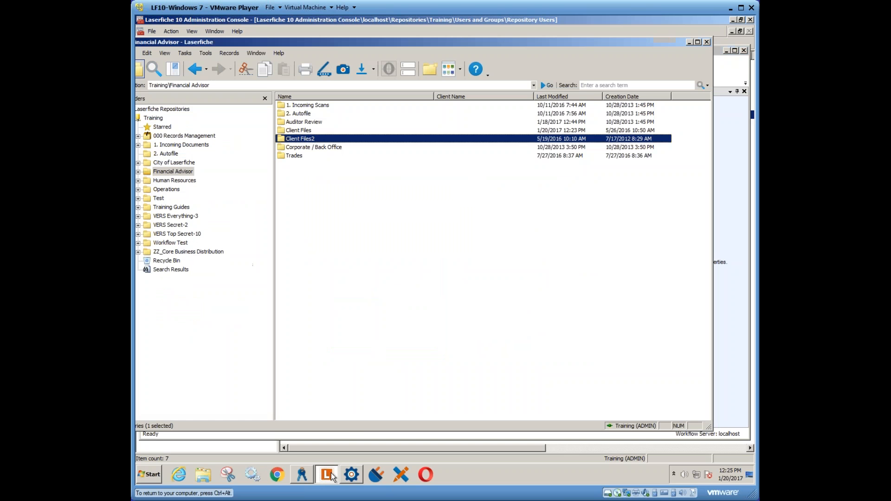
{"action": "double_click", "coordinate": [302, 130]}
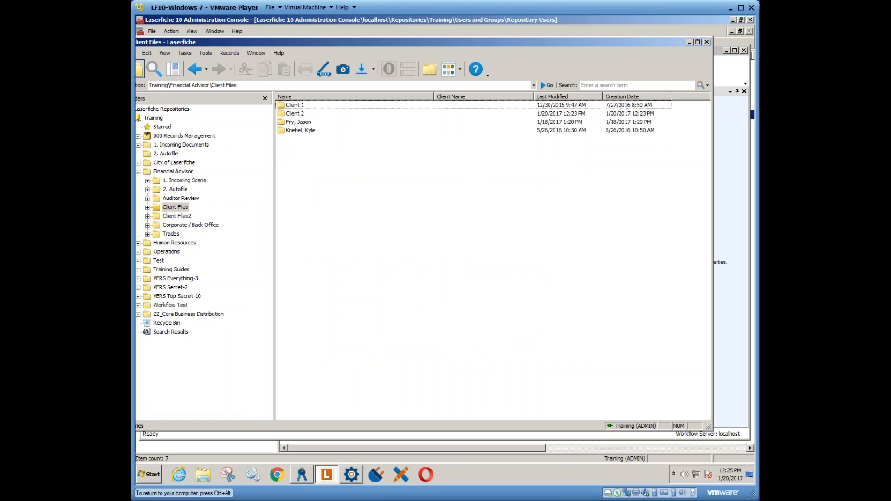
{"action": "double_click", "coordinate": [300, 113]}
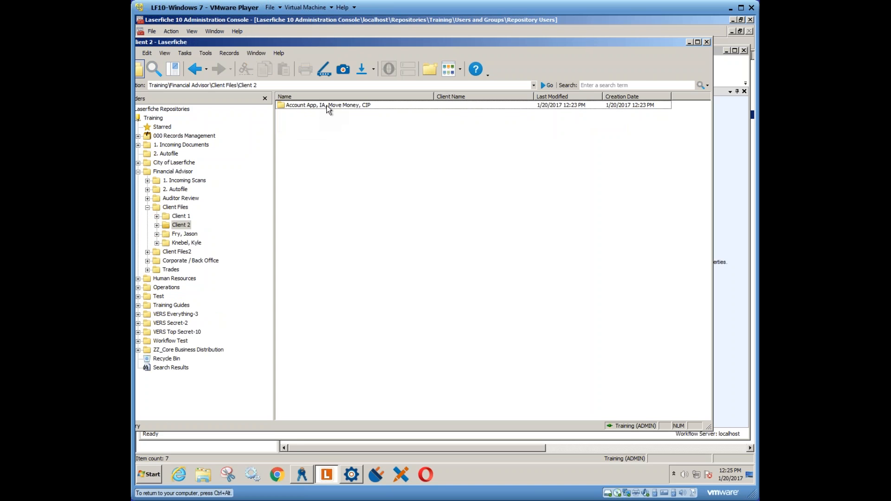
{"action": "double_click", "coordinate": [329, 106]}
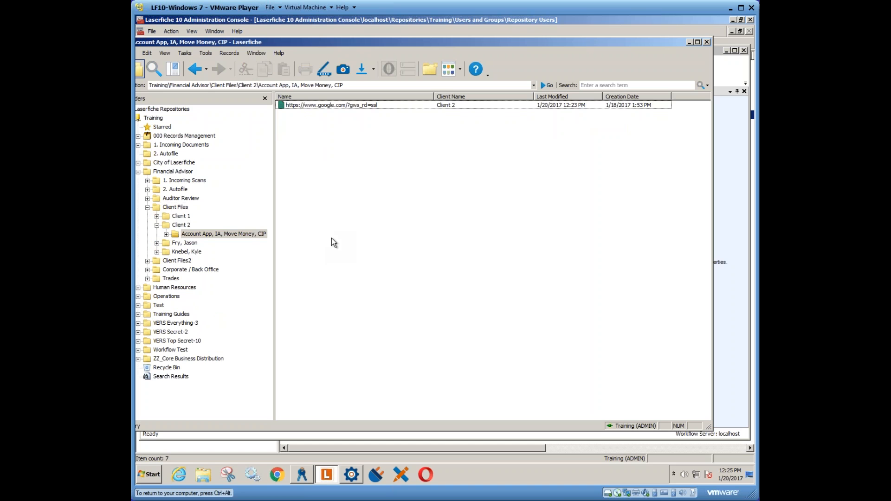
- Return to Workflow Designer's Rule Manager and start a new condition-type starting rule for Client Auto-File, continuing to its starting condition properties
{"action": "left_click", "coordinate": [351, 474]}
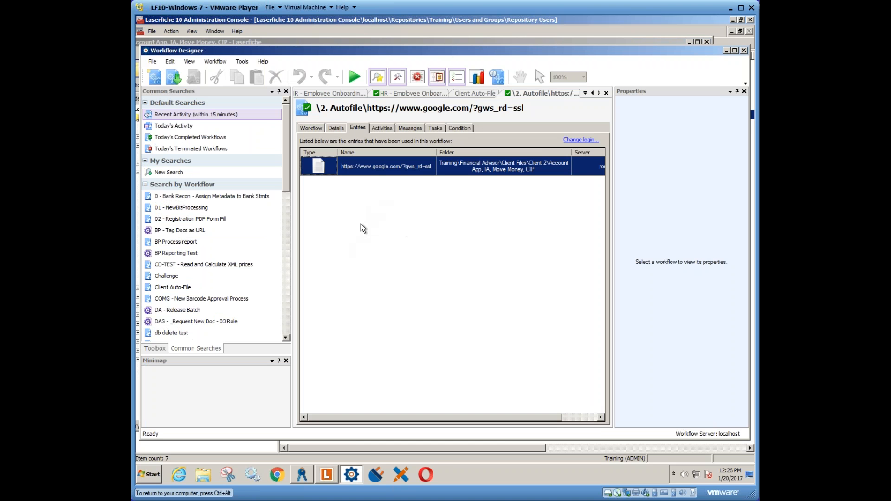
{"action": "left_click", "coordinate": [321, 96]}
{"action": "left_click", "coordinate": [300, 96]}
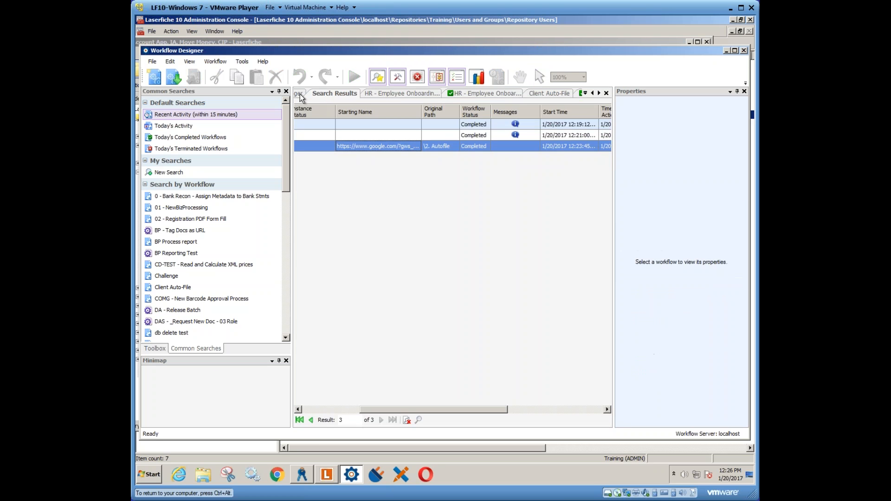
{"action": "left_click", "coordinate": [299, 95]}
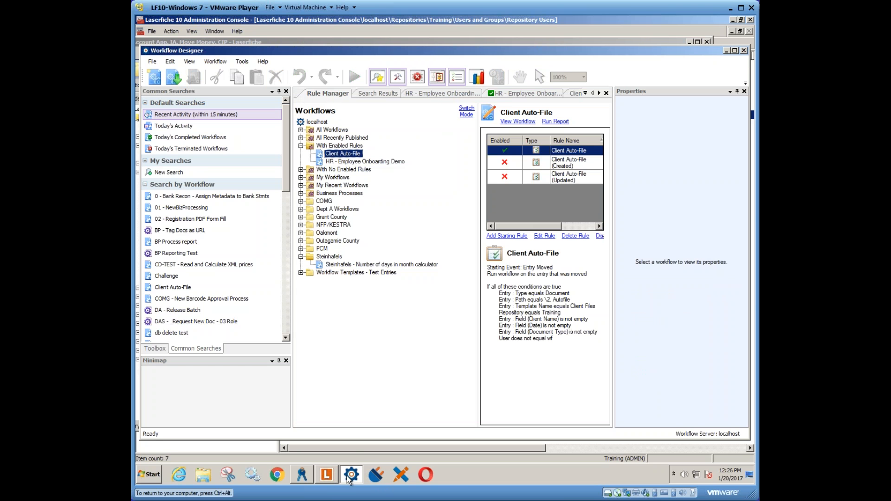
{"action": "mouse_move", "coordinate": [349, 480]}
{"action": "left_click", "coordinate": [508, 236]}
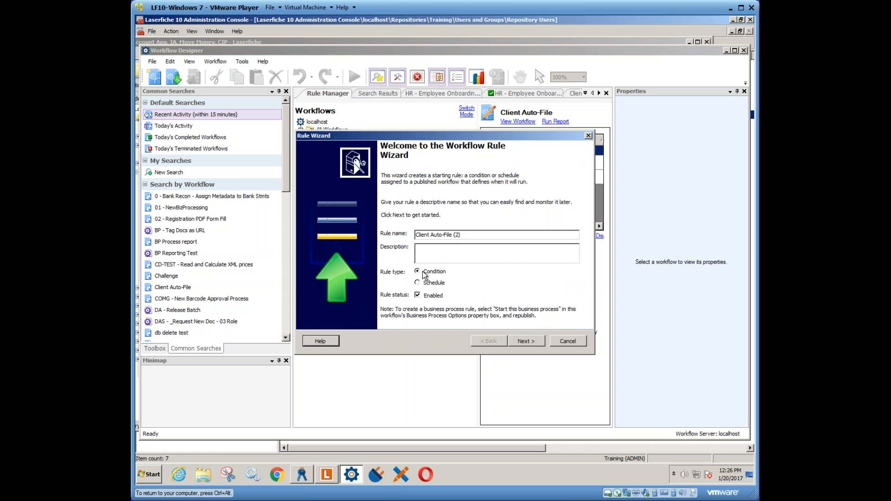
{"action": "left_click", "coordinate": [523, 341]}
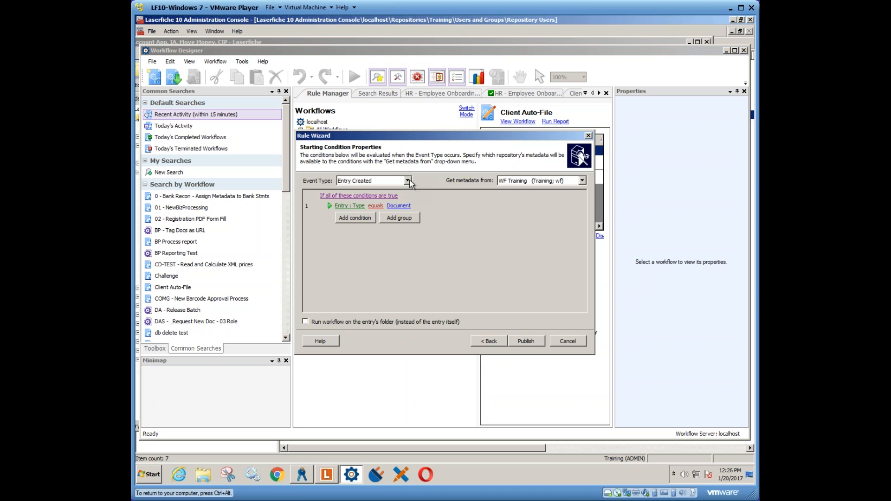
- Review the rule's available event types and its all/any condition matching options, keeping Entry Created and all conditions true
{"action": "left_click", "coordinate": [407, 181]}
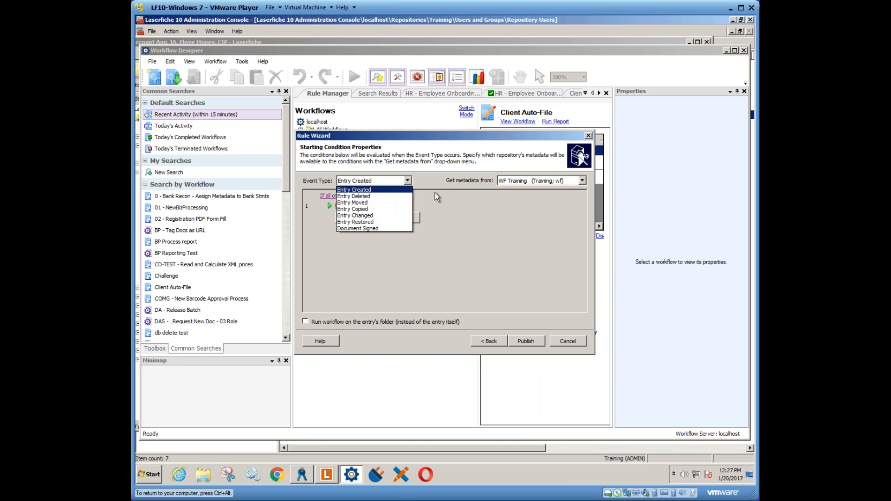
{"action": "left_click", "coordinate": [373, 193]}
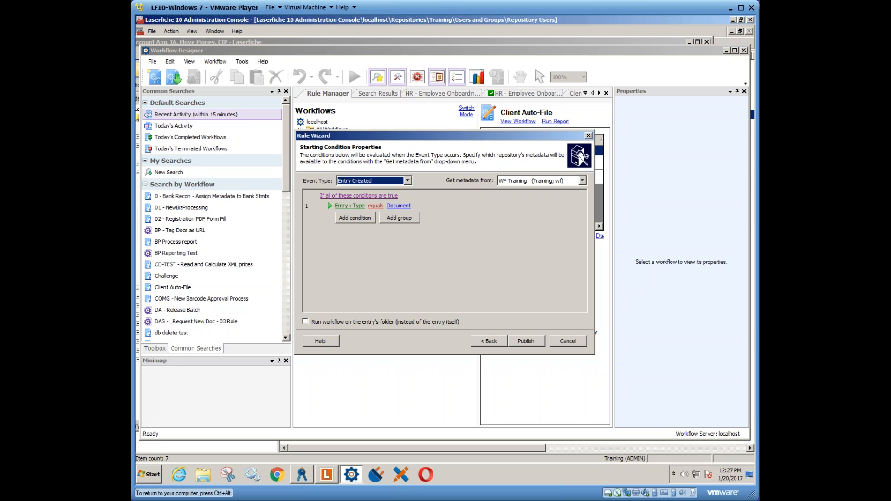
{"action": "left_click", "coordinate": [359, 195]}
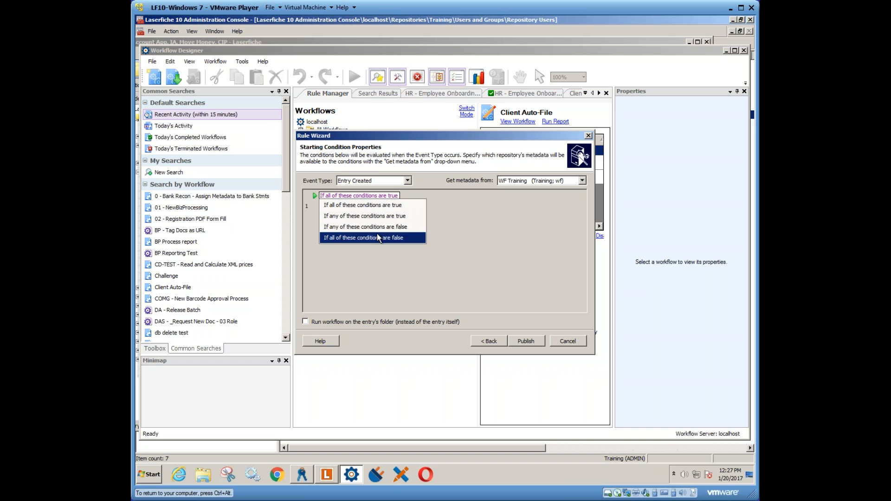
{"action": "left_click", "coordinate": [444, 228]}
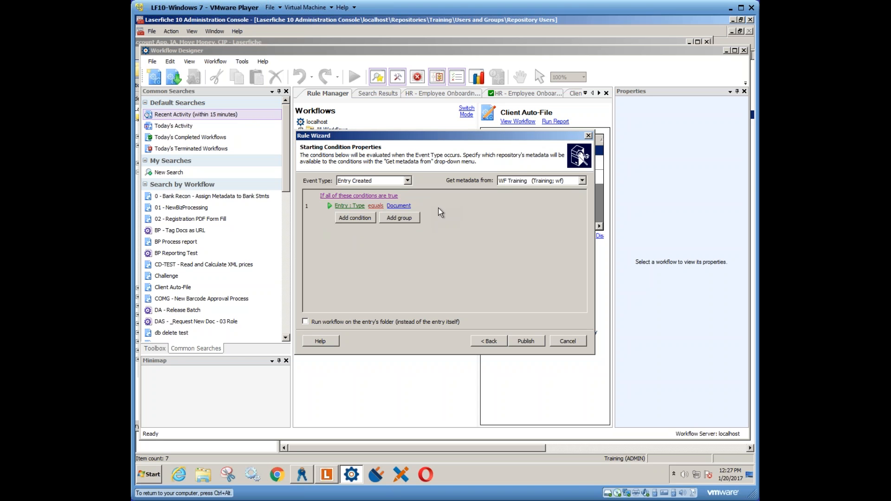
- Review the comparison operators and entry types available for the Entry : Type condition, keeping it equal to Document
{"action": "left_click", "coordinate": [376, 206]}
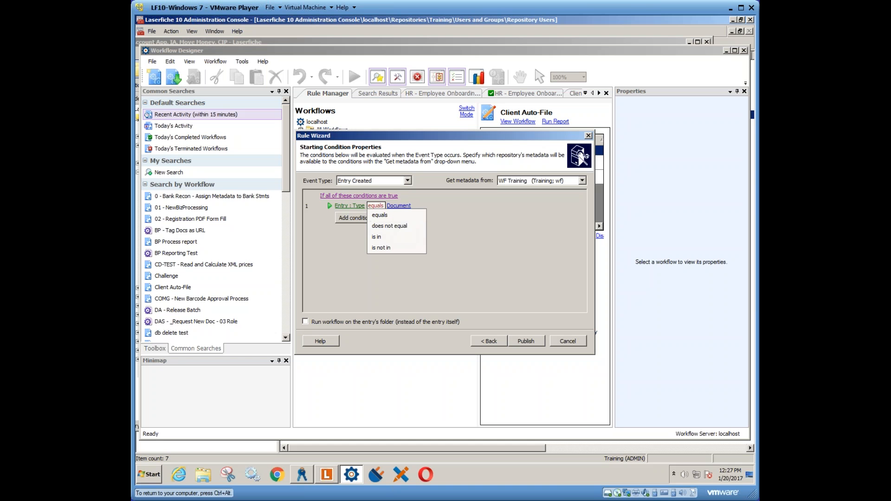
{"action": "left_click", "coordinate": [401, 206]}
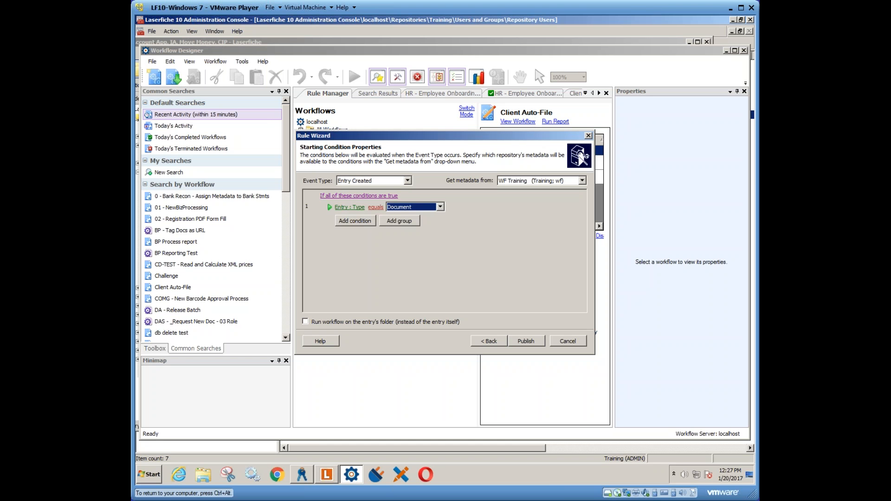
{"action": "left_click", "coordinate": [439, 207]}
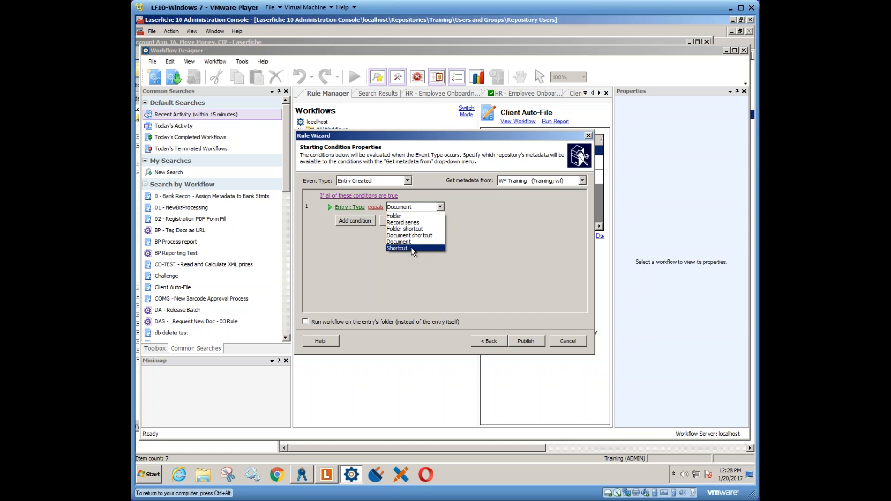
{"action": "left_click", "coordinate": [466, 222]}
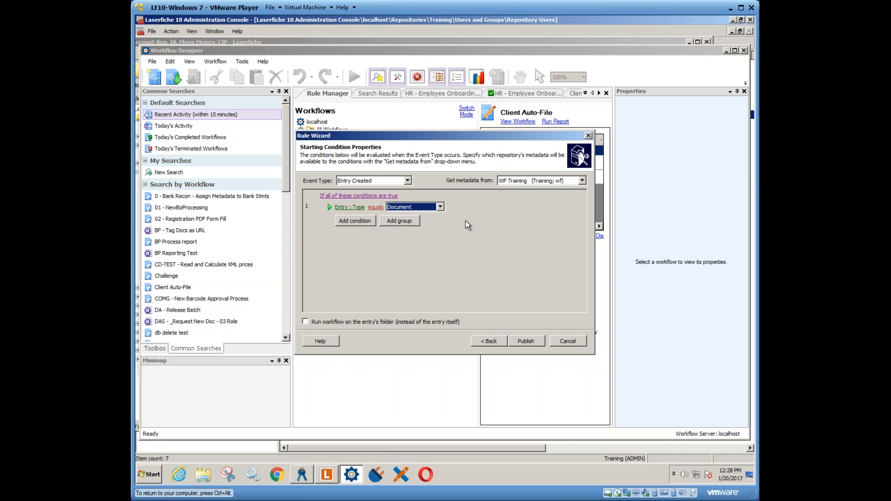
- Change the first condition's subject to the entry's Code field and review the comparison operators available for it
{"action": "left_click", "coordinate": [349, 207]}
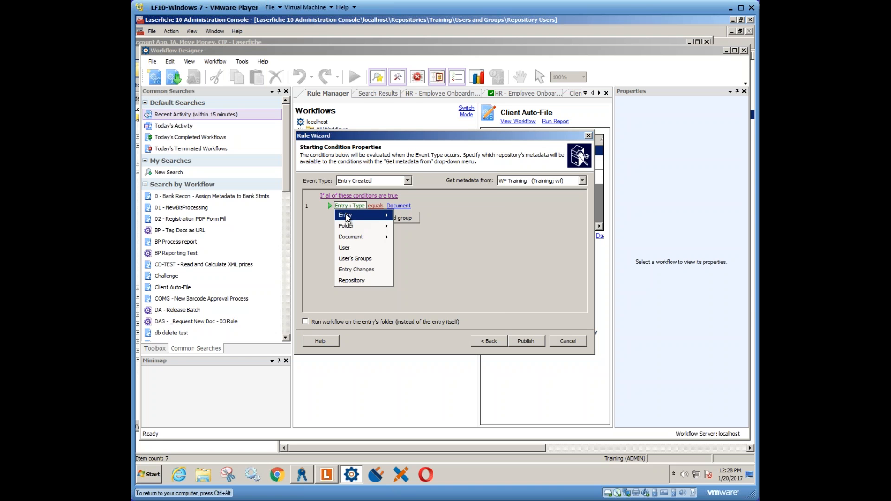
{"action": "mouse_move", "coordinate": [348, 215]}
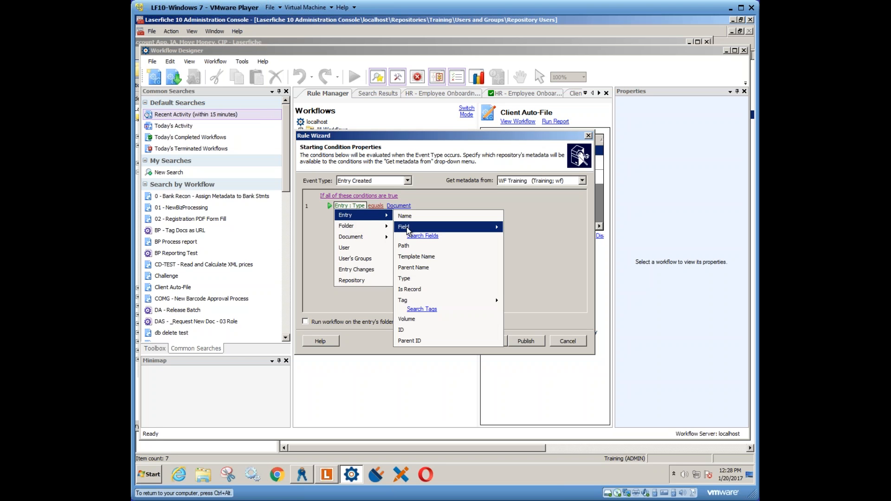
{"action": "mouse_move", "coordinate": [410, 230]}
{"action": "mouse_move", "coordinate": [523, 241]}
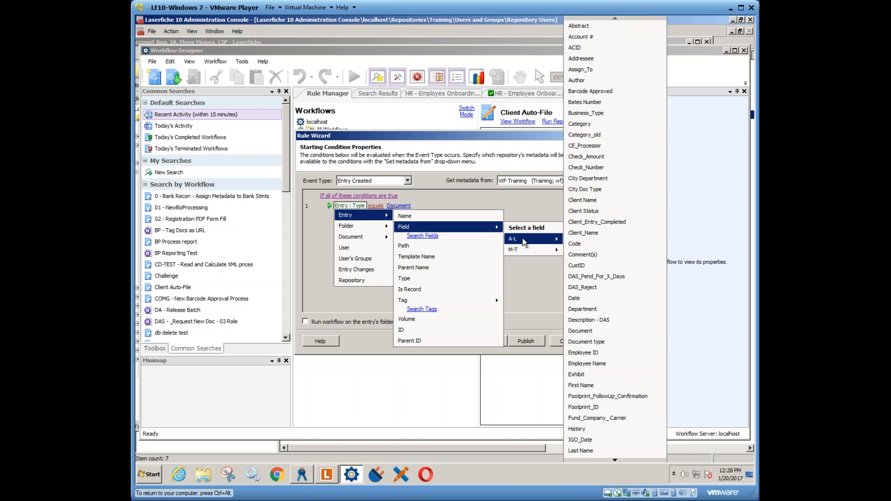
{"action": "left_click", "coordinate": [586, 245]}
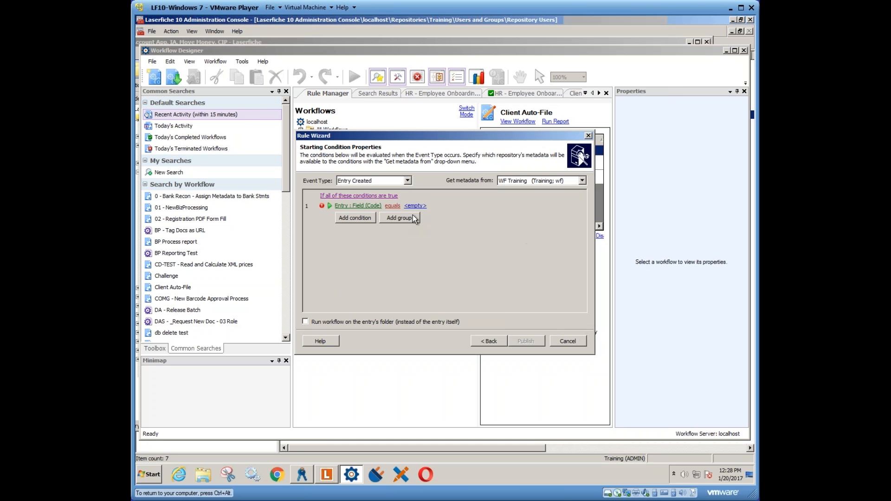
{"action": "left_click", "coordinate": [415, 205]}
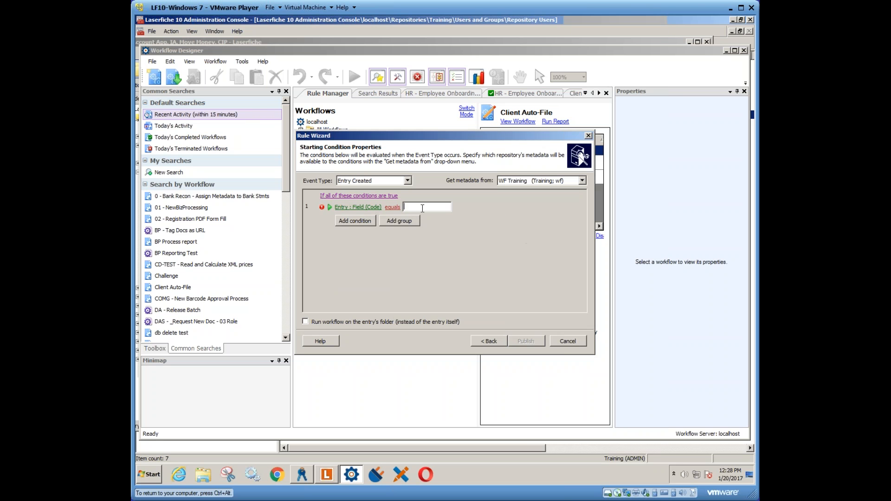
{"action": "left_click", "coordinate": [393, 207]}
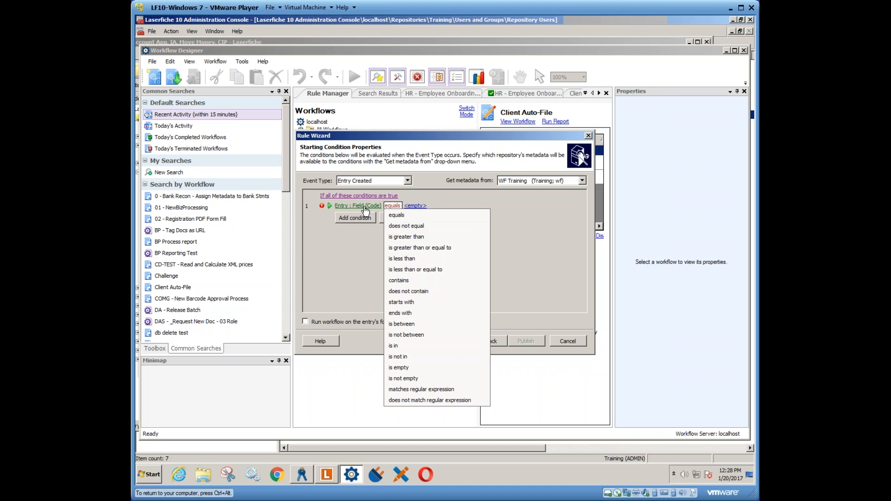
{"action": "left_click", "coordinate": [438, 197]}
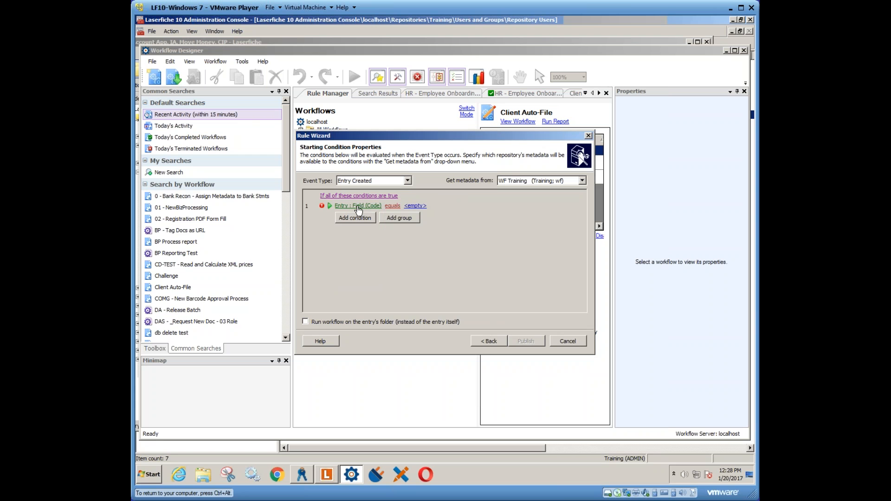
- Make the Code field condition match the regular expression \d\d\d-\w\w
{"action": "left_click", "coordinate": [393, 207]}
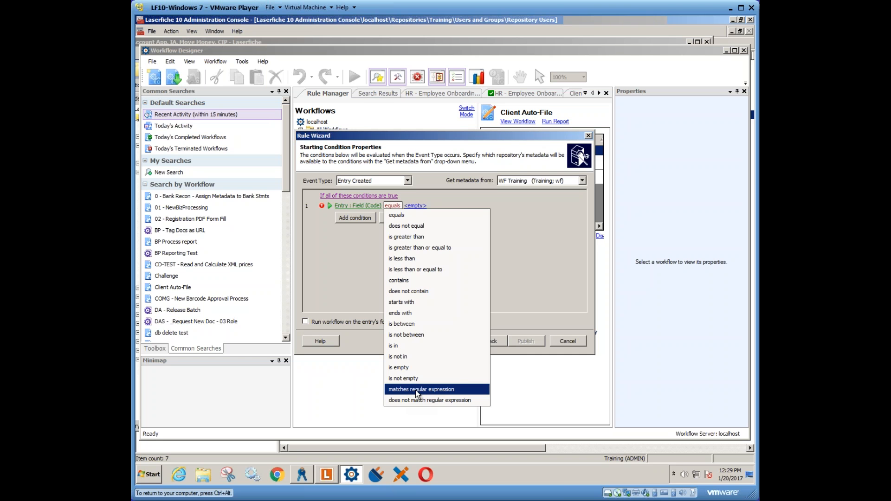
{"action": "left_click", "coordinate": [416, 390]}
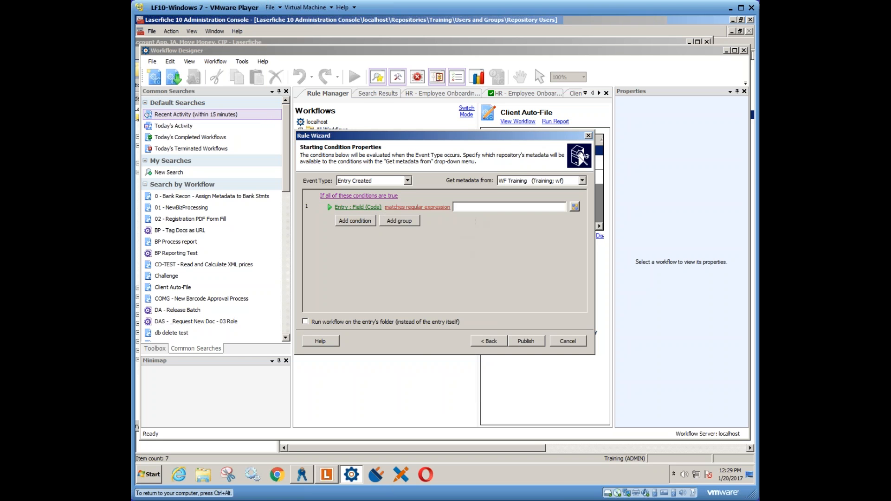
{"action": "type", "text": "\\d\\d\\d-\\w\\w"}
{"action": "left_click", "coordinate": [460, 227]}
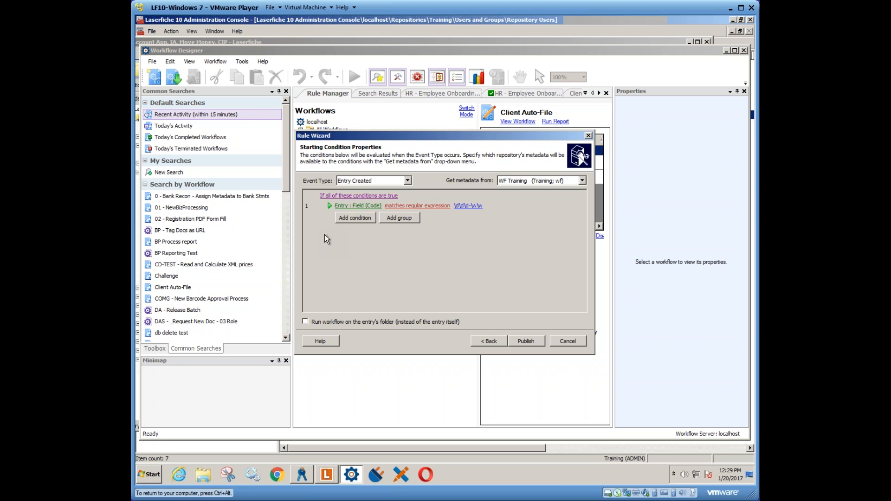
- Add a second starting condition requiring that User does not equal wf
{"action": "left_click", "coordinate": [351, 218]}
{"action": "left_click", "coordinate": [349, 216]}
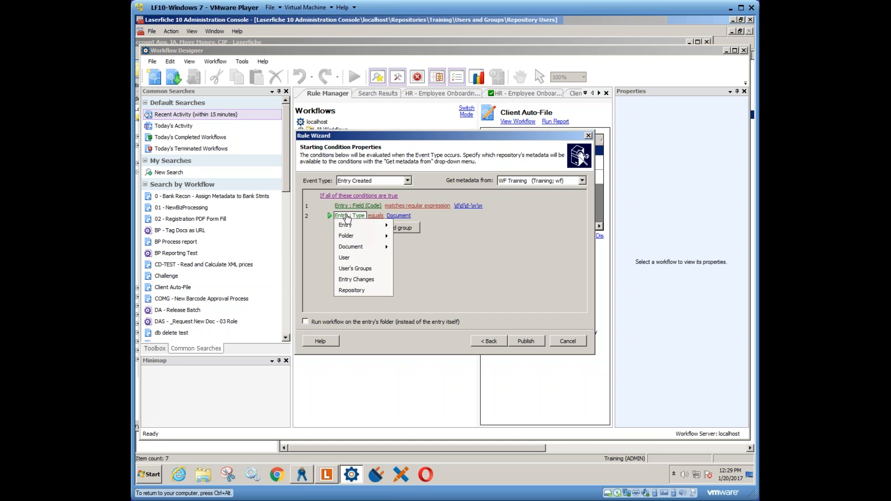
{"action": "left_click", "coordinate": [353, 258]}
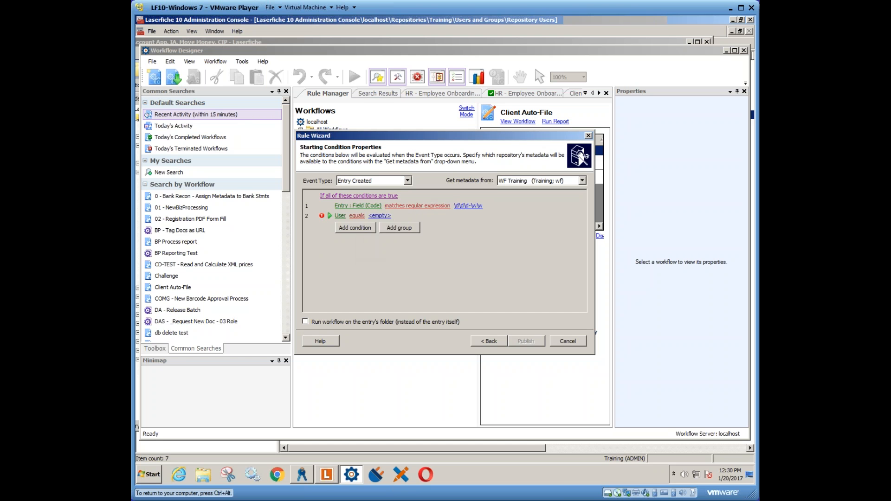
{"action": "left_click", "coordinate": [356, 215]}
{"action": "left_click", "coordinate": [370, 237]}
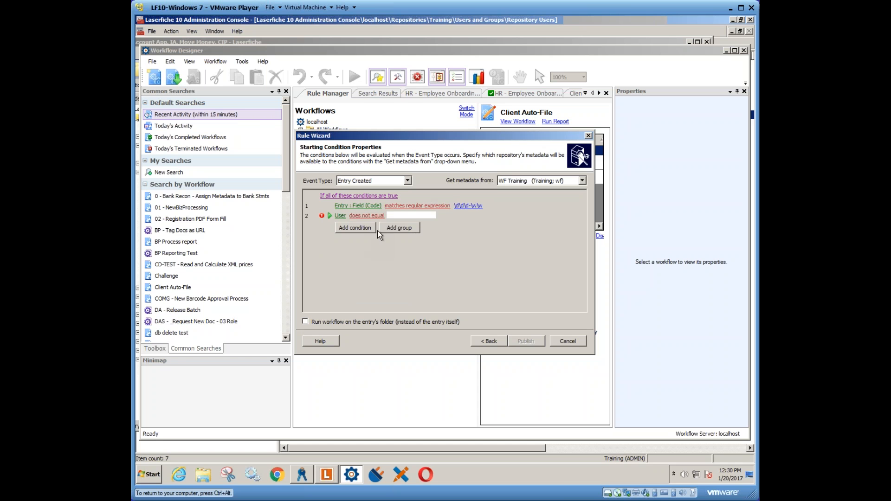
{"action": "type", "text": "wf"}
{"action": "key", "text": "Return"}
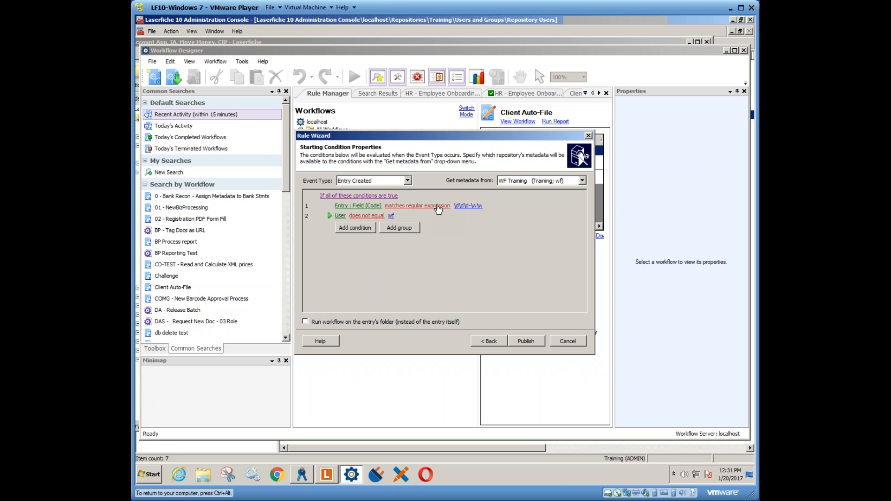
- Publish the new Entry Created starting rule for the Client Auto-File workflow and finish the wizard
{"action": "left_click", "coordinate": [520, 342]}
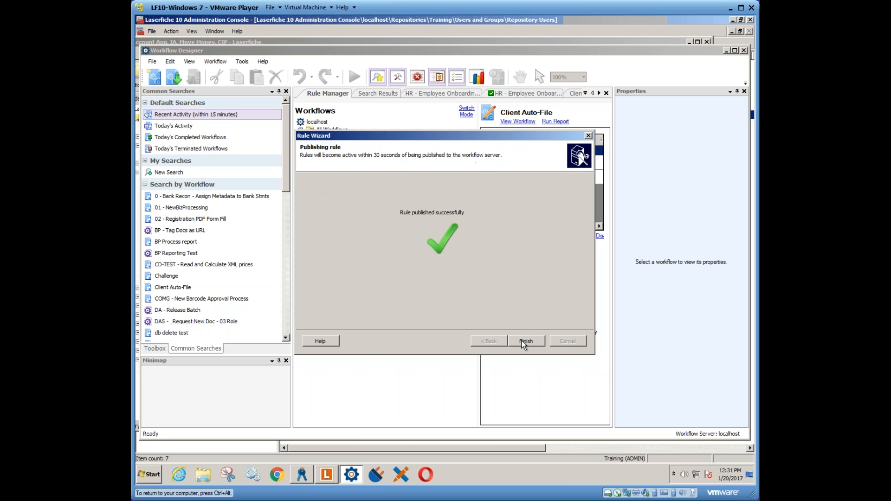
{"action": "left_click", "coordinate": [522, 341]}
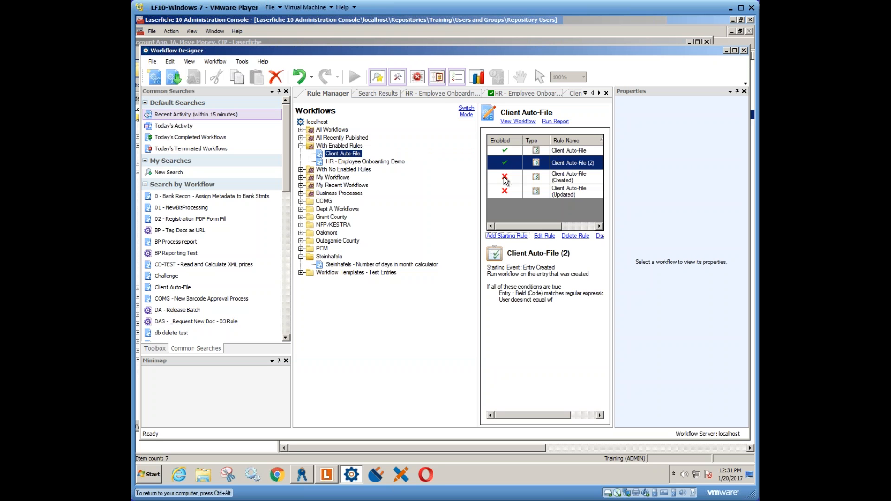
- Copy the original Client Auto-File starting rule and review the options for pasting it, without pasting
{"action": "left_click", "coordinate": [508, 151]}
{"action": "right_click", "coordinate": [514, 150]}
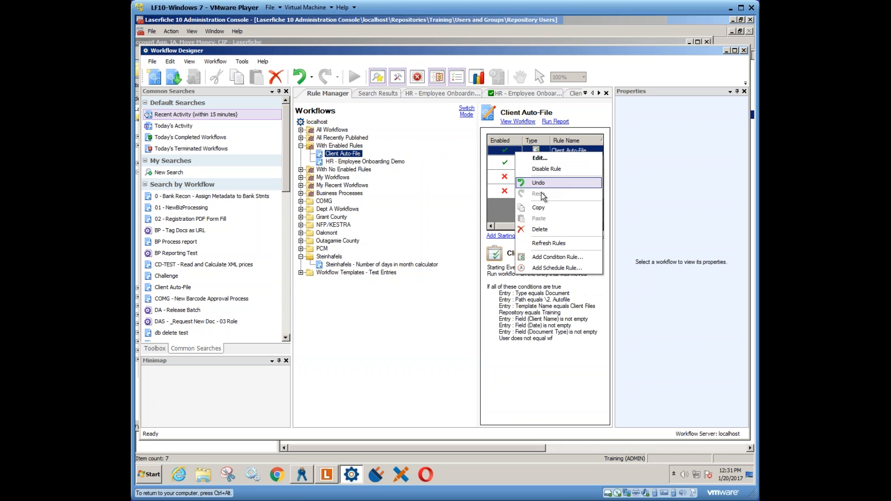
{"action": "left_click", "coordinate": [542, 207]}
{"action": "right_click", "coordinate": [516, 205]}
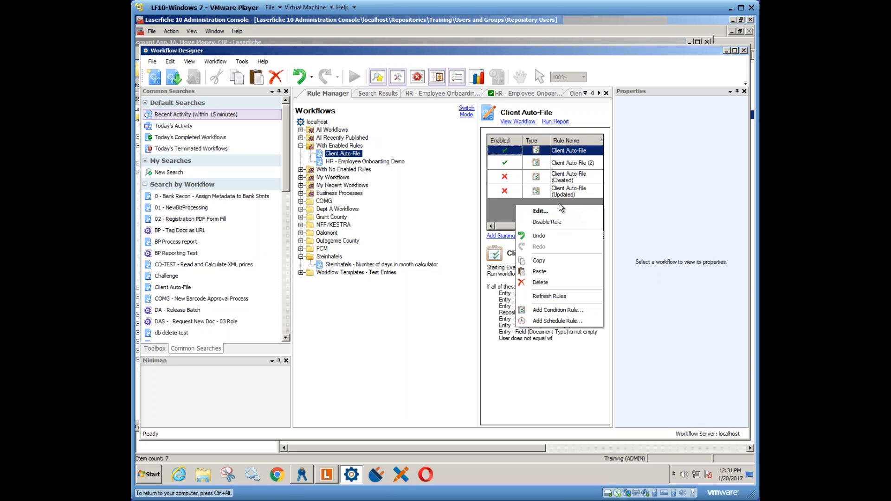
{"action": "left_click", "coordinate": [506, 212]}
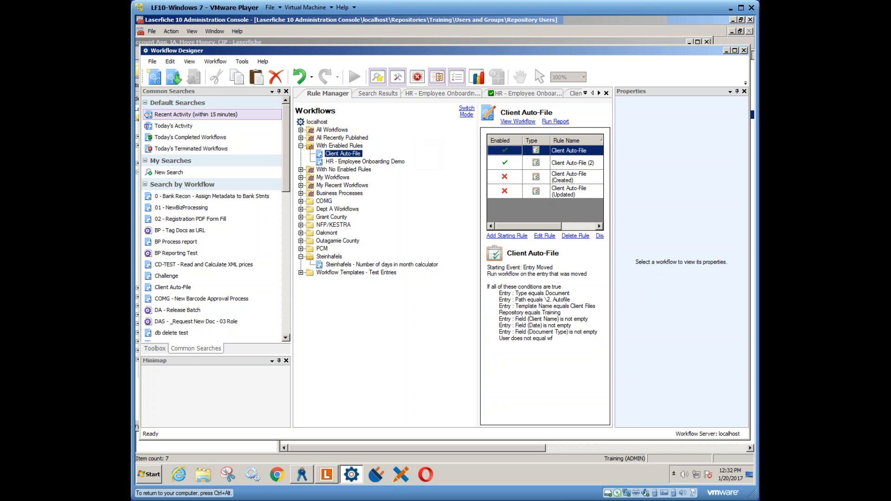
- Close the Client Auto-File workflow and the completed-instance views for HR - Employee Onboarding Demo and the 2. Autofile entry
{"action": "left_click", "coordinate": [576, 96]}
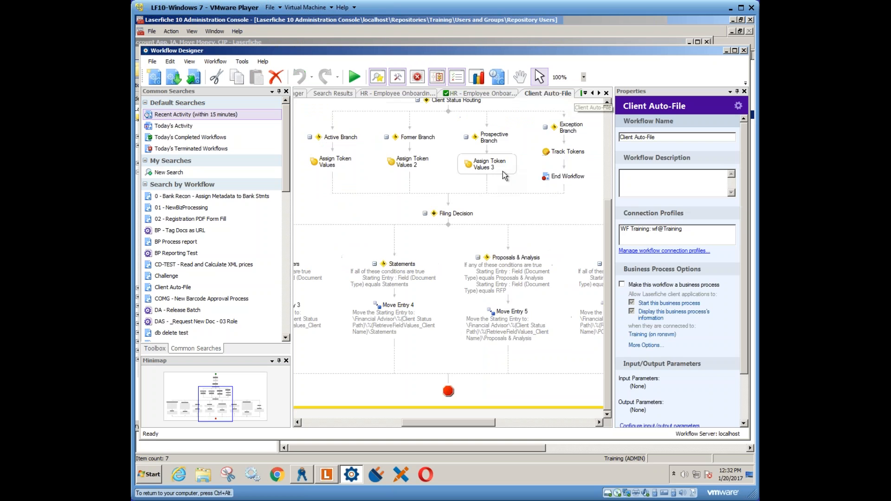
{"action": "right_click", "coordinate": [539, 95]}
{"action": "left_click", "coordinate": [559, 101]}
{"action": "left_click", "coordinate": [499, 93]}
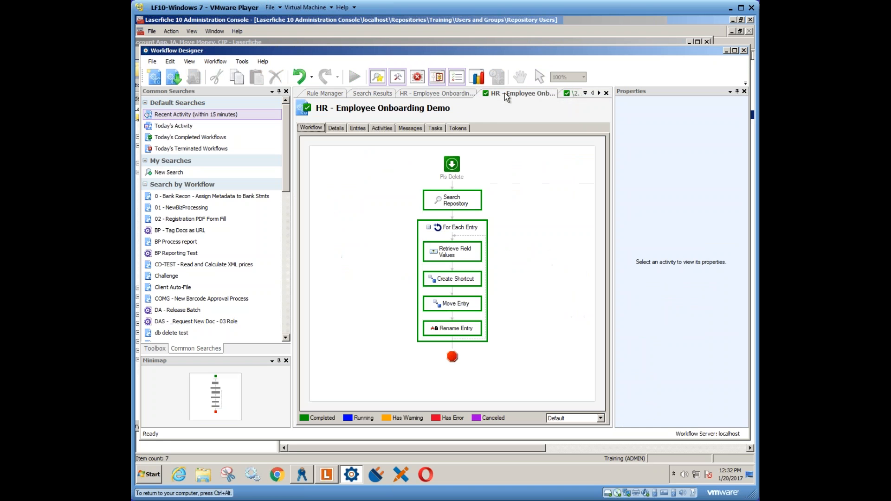
{"action": "right_click", "coordinate": [506, 94]}
{"action": "left_click", "coordinate": [525, 101]}
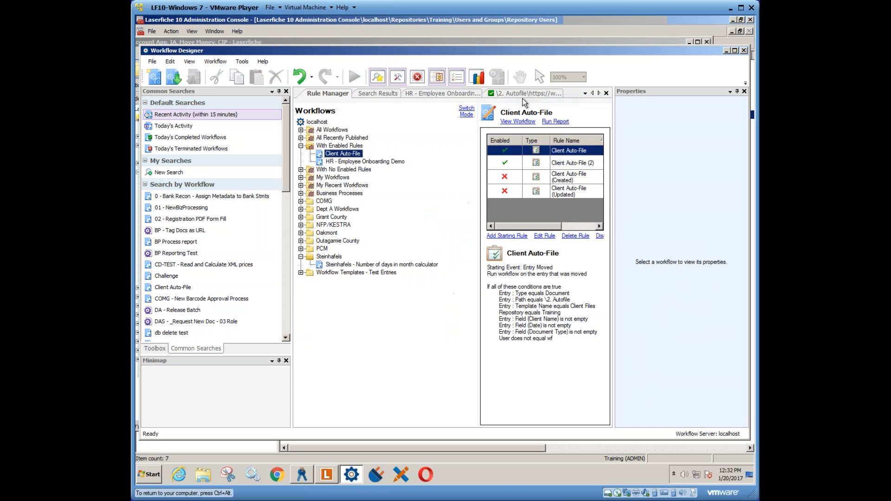
{"action": "left_click", "coordinate": [515, 95]}
{"action": "right_click", "coordinate": [514, 96]}
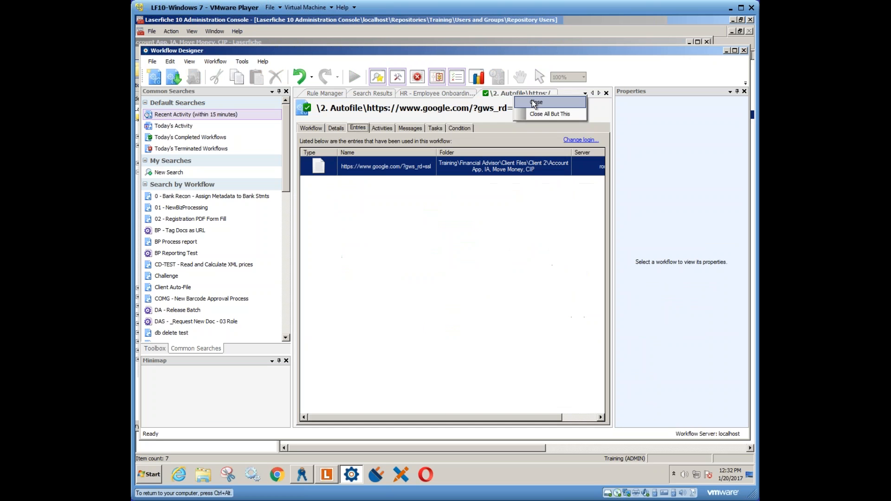
{"action": "left_click", "coordinate": [534, 103]}
- Add an Invoke Business Process activity after the For Each Entry loop in the HR - Employee Onboarding workflow
{"action": "left_click", "coordinate": [424, 93]}
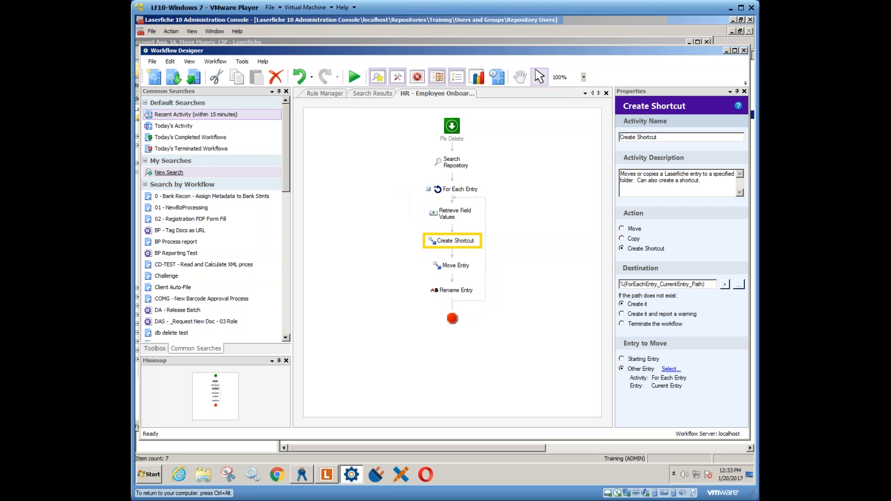
{"action": "left_click_drag", "start_coordinate": [286, 188], "coordinate": [286, 311]}
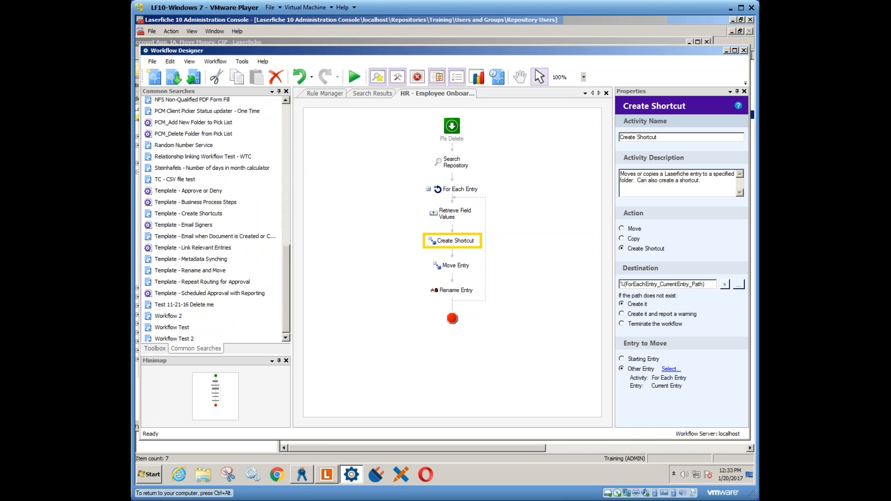
{"action": "left_click", "coordinate": [154, 348]}
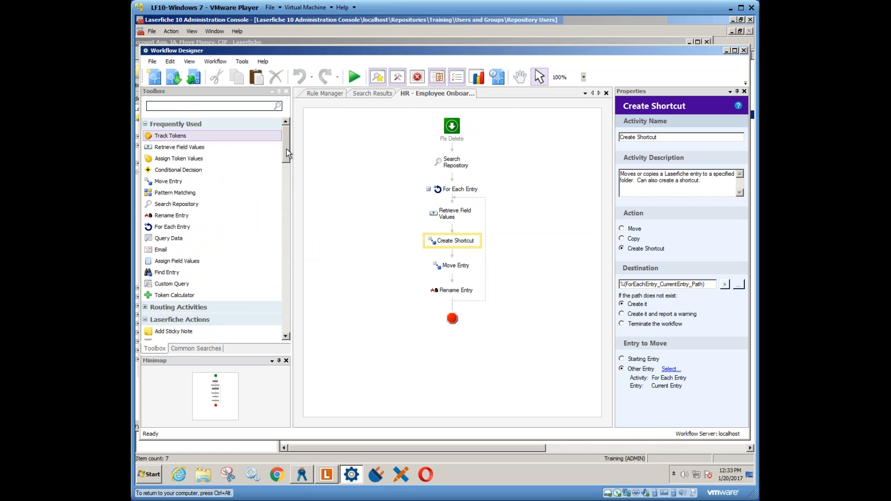
{"action": "left_click_drag", "start_coordinate": [286, 149], "coordinate": [286, 334]}
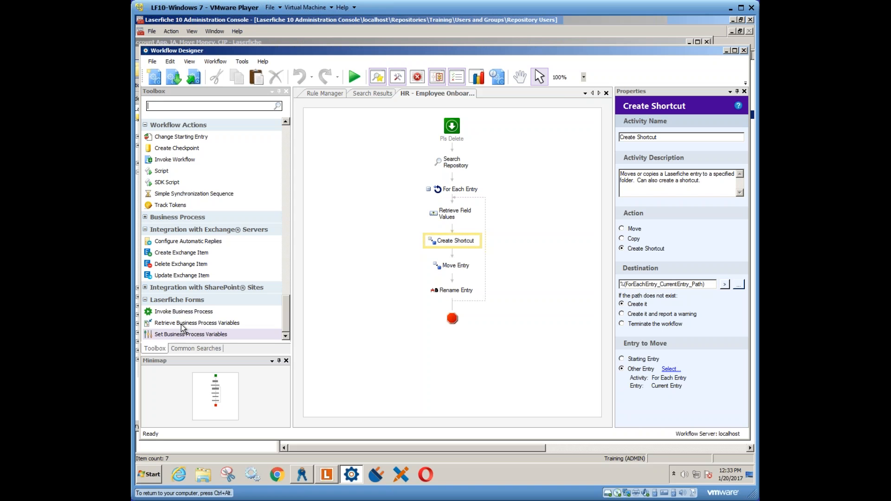
{"action": "left_click_drag", "start_coordinate": [180, 316], "coordinate": [455, 309]}
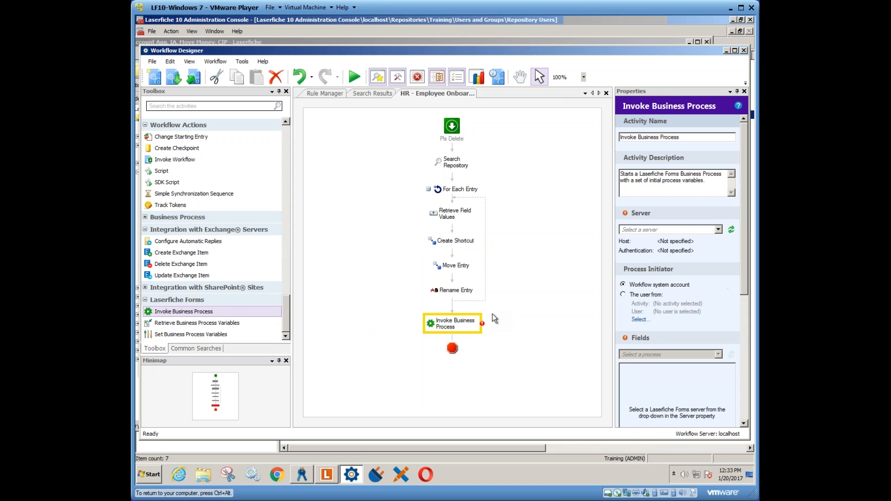
- Set the Invoke Business Process activity's server to LFForms Web Service and its process to Expense Reimbursement
{"action": "left_click", "coordinate": [718, 230]}
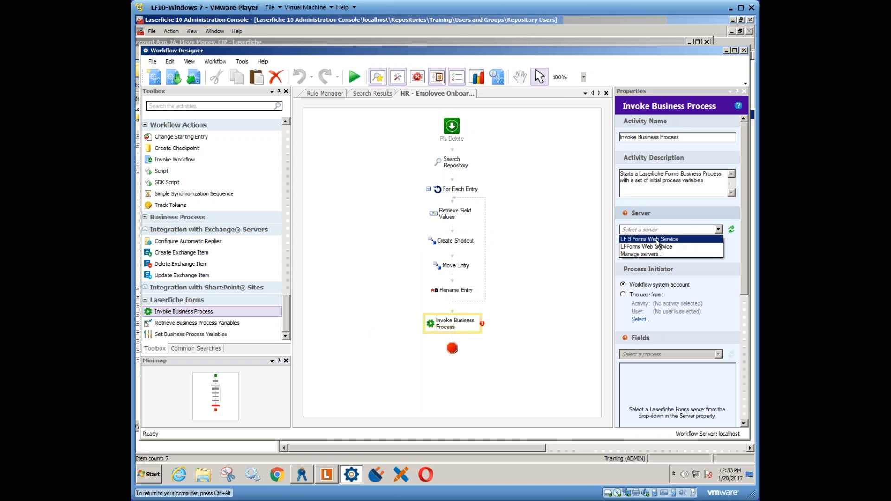
{"action": "left_click", "coordinate": [656, 248]}
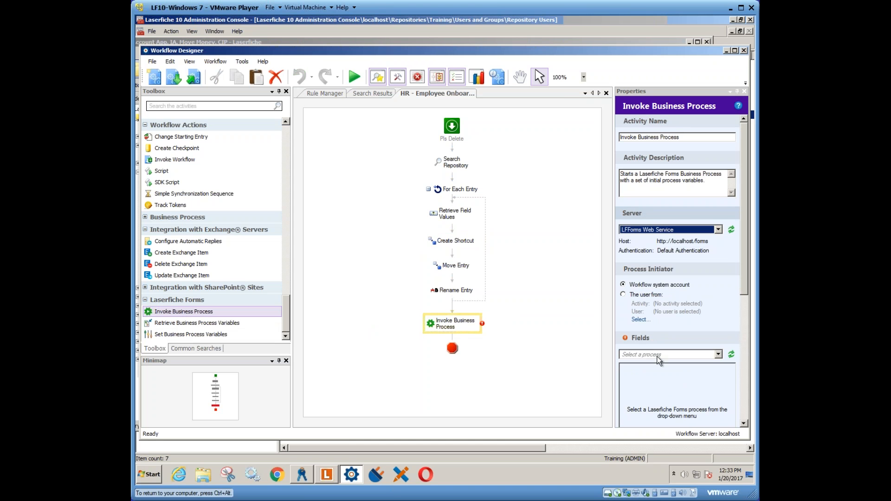
{"action": "left_click", "coordinate": [721, 355]}
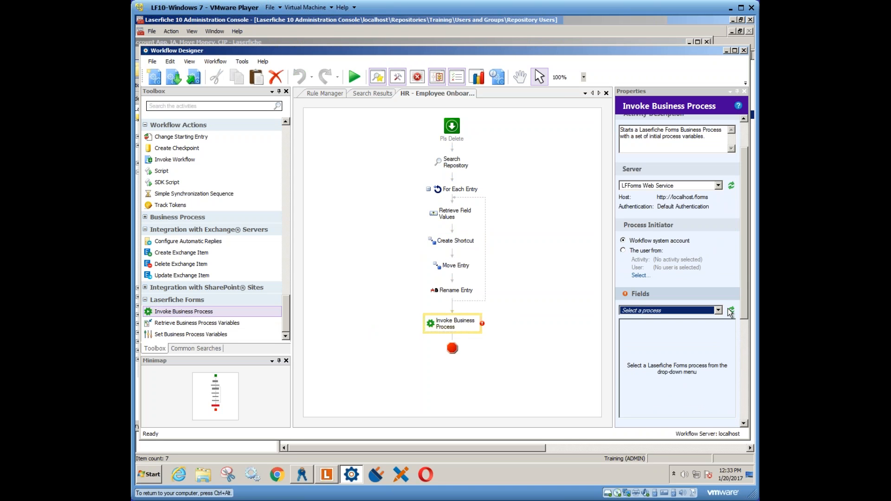
{"action": "scroll", "coordinate": [721, 236], "scroll_direction": "down", "scroll_amount": 2}
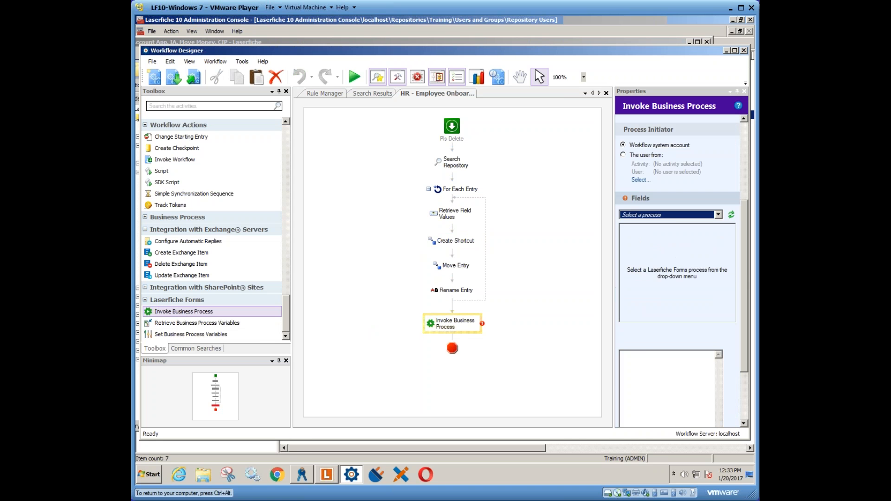
{"action": "left_click", "coordinate": [718, 215]}
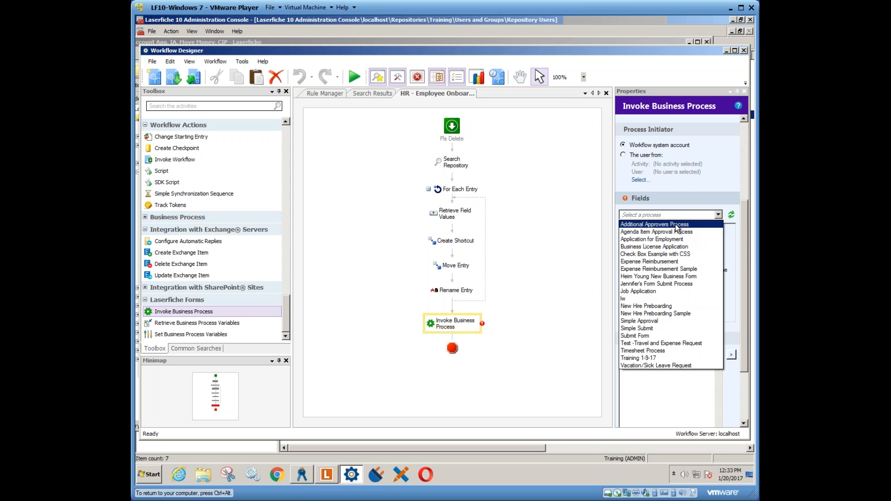
{"action": "left_click", "coordinate": [650, 263]}
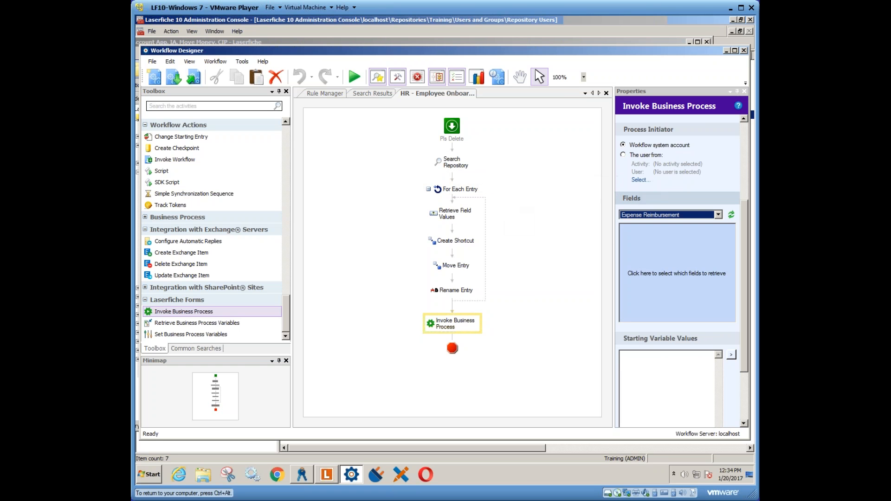
- Choose the Date, Department and Phone Number fields of the Expense Reimbursement process to retrieve
{"action": "left_click", "coordinate": [677, 274]}
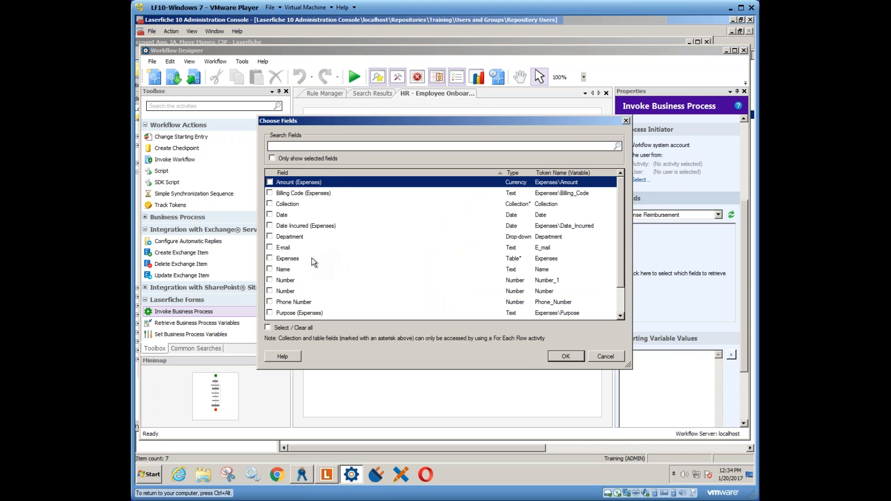
{"action": "left_click", "coordinate": [269, 214]}
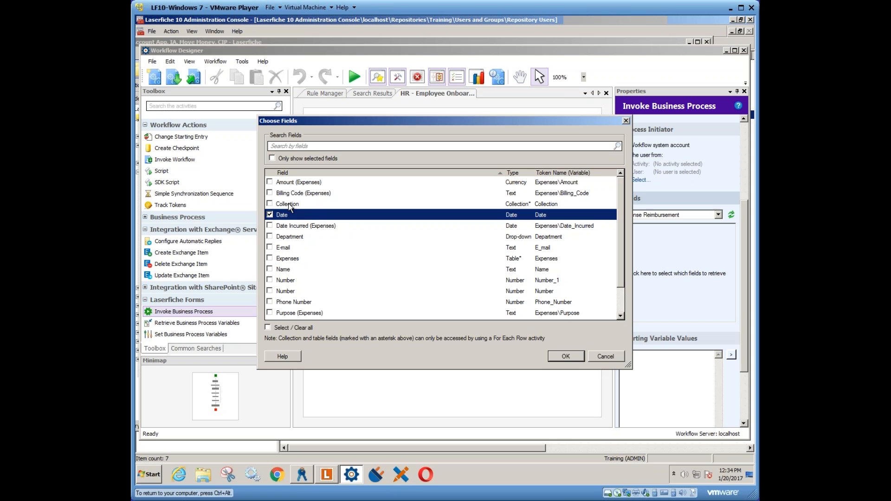
{"action": "left_click", "coordinate": [270, 237]}
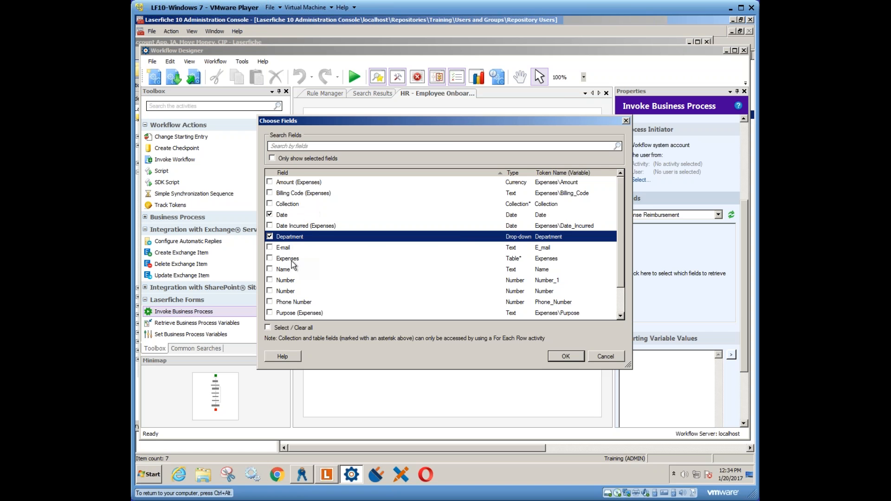
{"action": "left_click", "coordinate": [269, 302]}
{"action": "left_click", "coordinate": [554, 357]}
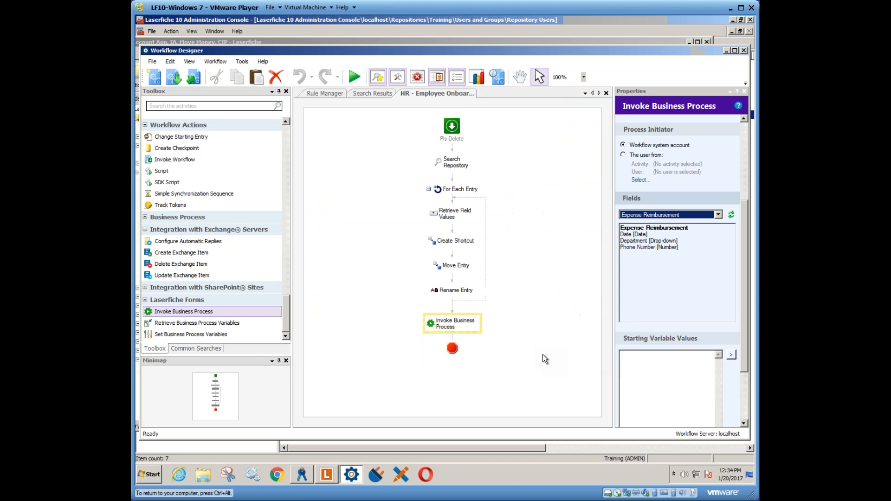
- Add the starting variable value Date=%(RetrieveFieldValues_Date), using the Date variable and the Retrieve Field Values Date token
{"action": "left_click_drag", "start_coordinate": [744, 305], "coordinate": [749, 351]}
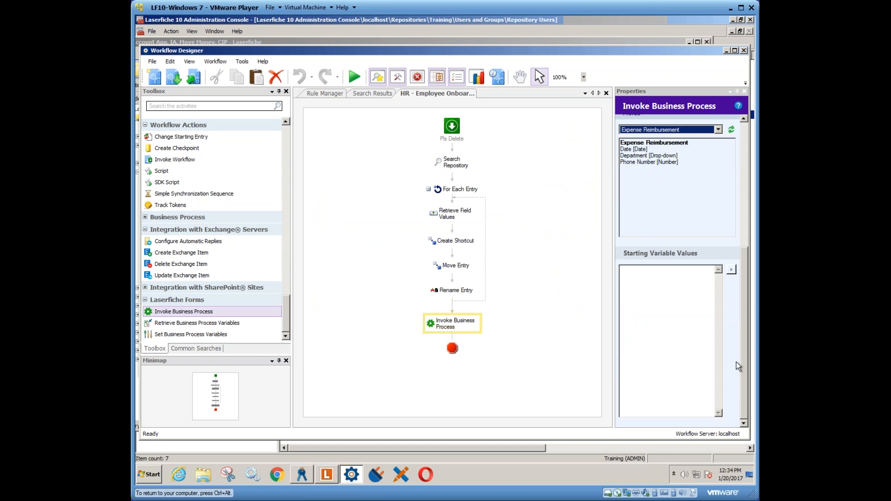
{"action": "scroll", "coordinate": [735, 276], "scroll_direction": "down", "scroll_amount": 1}
{"action": "left_click", "coordinate": [731, 272]}
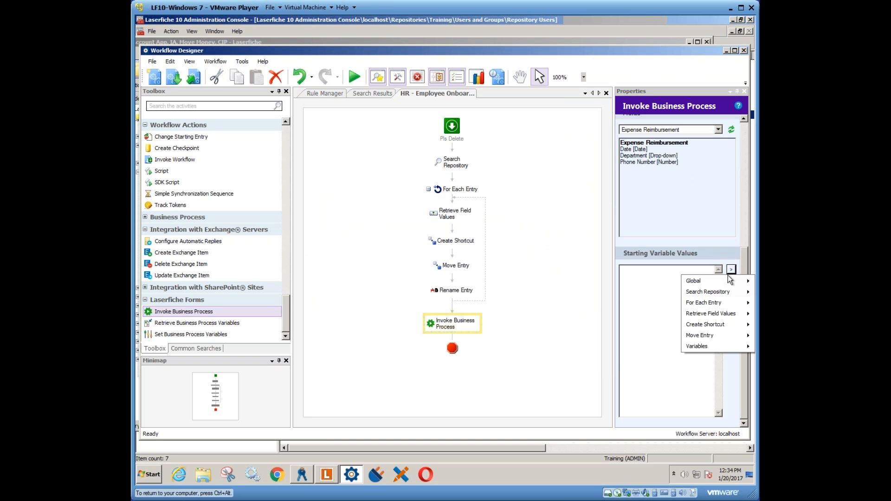
{"action": "mouse_move", "coordinate": [698, 346]}
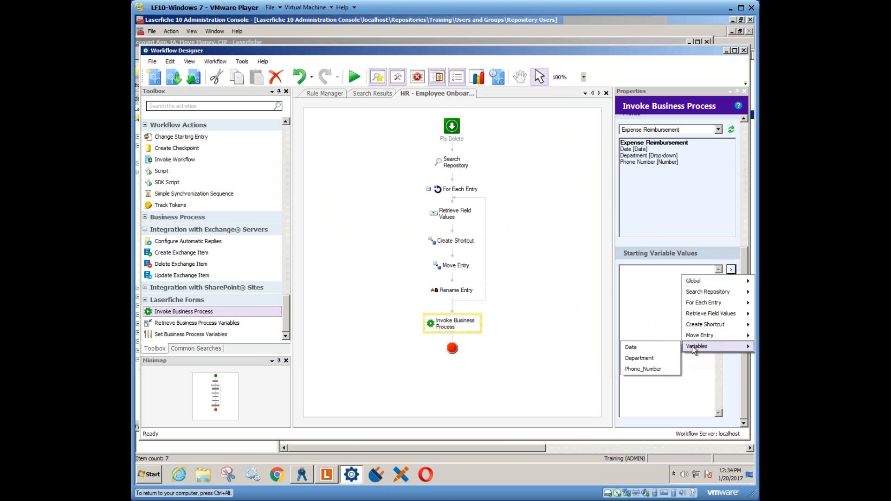
{"action": "left_click", "coordinate": [642, 348]}
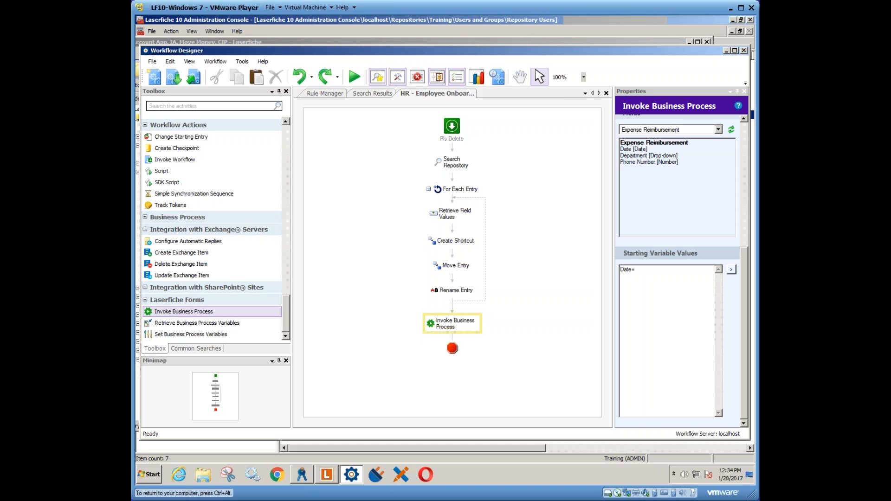
{"action": "left_click", "coordinate": [731, 270]}
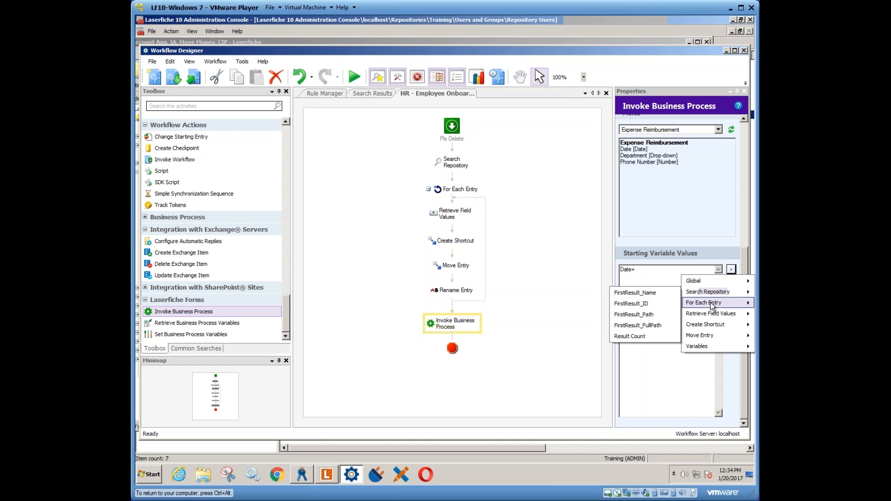
{"action": "mouse_move", "coordinate": [708, 314]}
{"action": "left_click", "coordinate": [639, 326]}
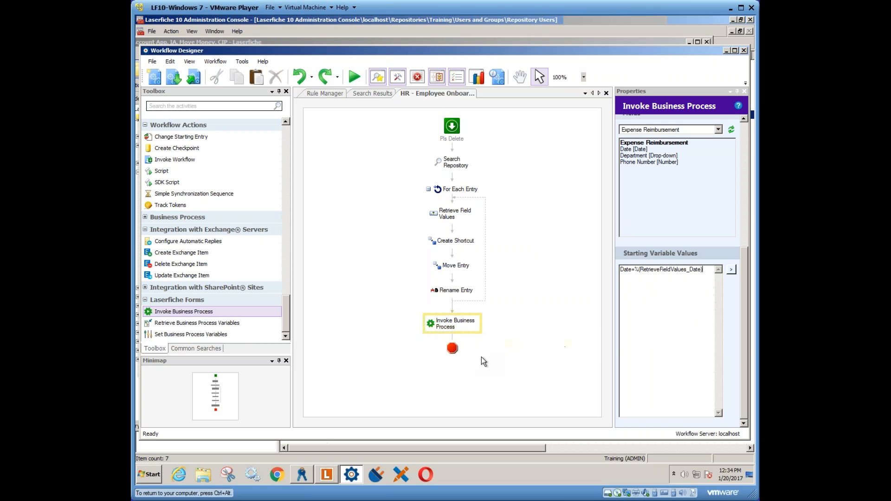
- Add the Name field to the selected Expense Reimbursement fields
{"action": "left_click", "coordinate": [732, 272]}
{"action": "mouse_move", "coordinate": [706, 346]}
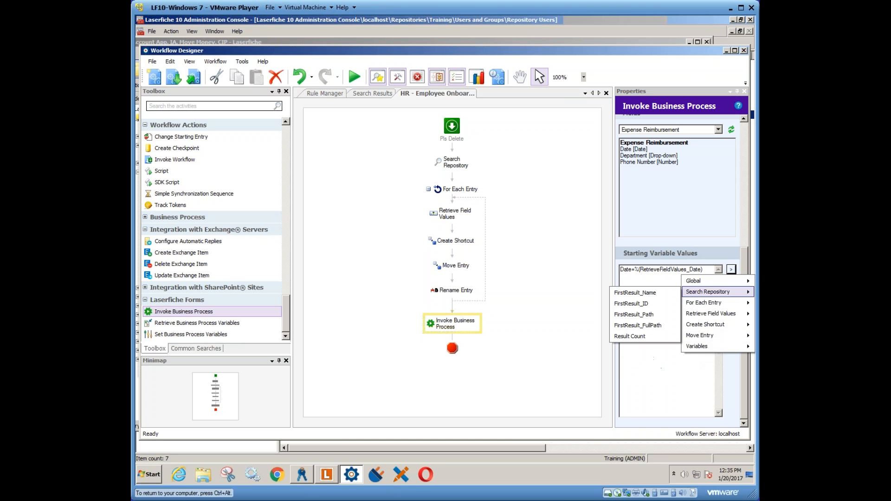
{"action": "left_click", "coordinate": [633, 208]}
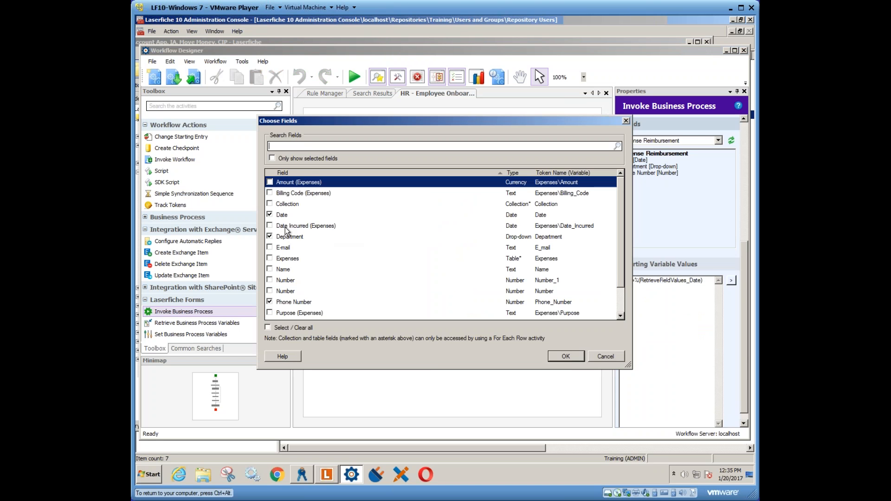
{"action": "left_click", "coordinate": [269, 269]}
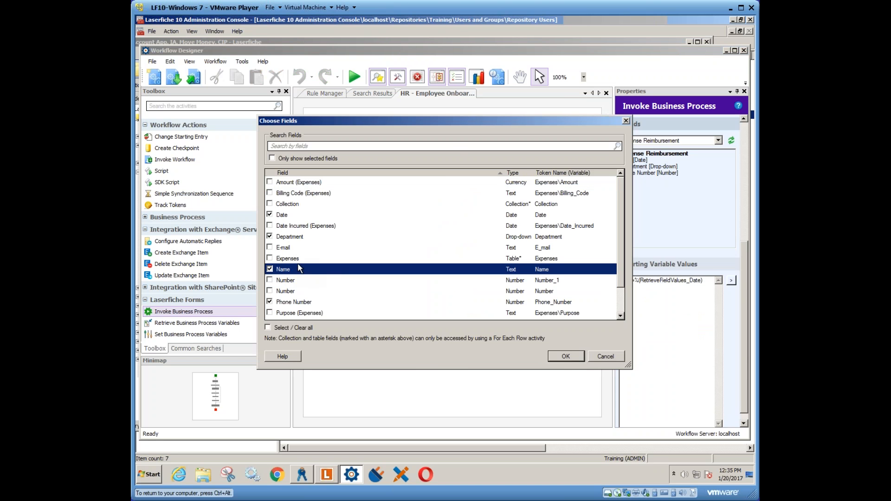
{"action": "left_click", "coordinate": [566, 356]}
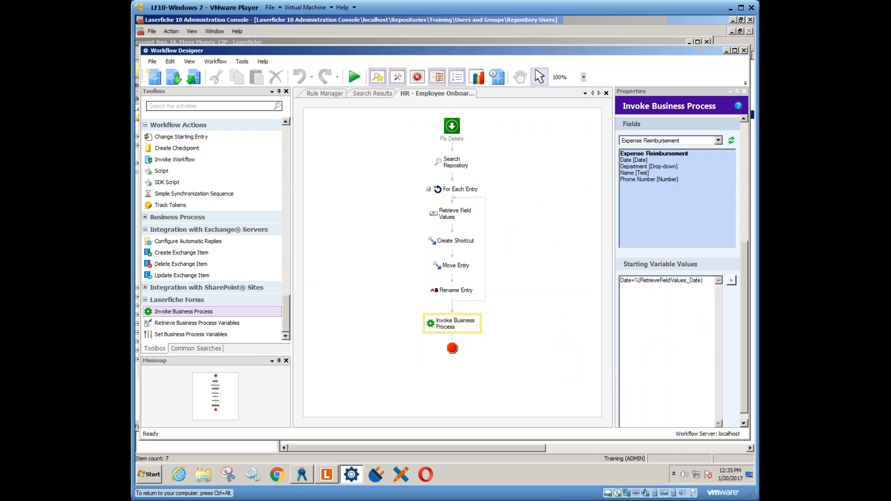
- Add the starting variable value Name=Forms to the Invoke Business Process activity, using the Name variable
{"action": "left_click", "coordinate": [731, 281]}
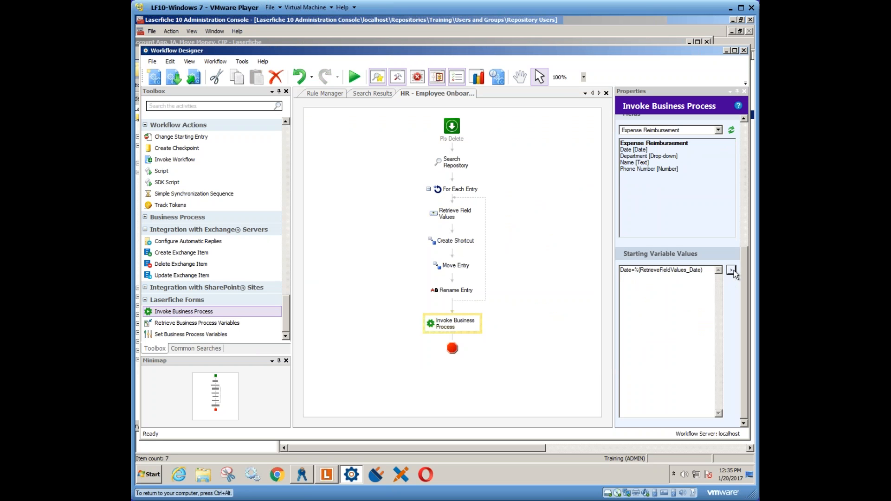
{"action": "left_click", "coordinate": [733, 271]}
{"action": "mouse_move", "coordinate": [701, 348]}
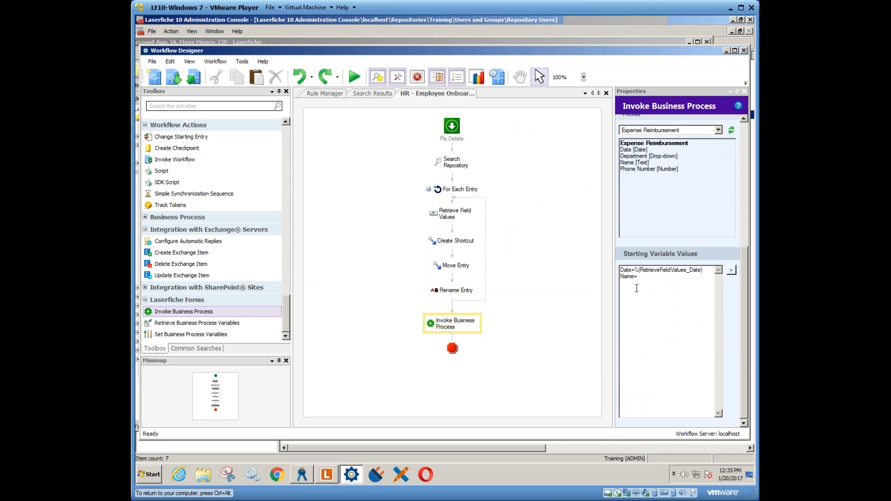
{"action": "type", "text": "Forms"}
- Collapse the For Each Entry loop and show the configured description of the Invoke Business Process activity in the diagram
{"action": "left_click", "coordinate": [429, 189]}
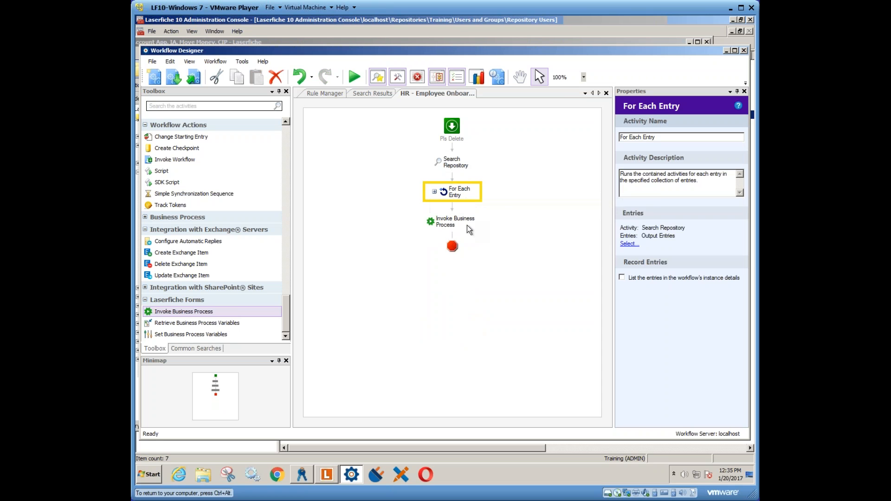
{"action": "left_click", "coordinate": [450, 226]}
{"action": "right_click", "coordinate": [449, 223]}
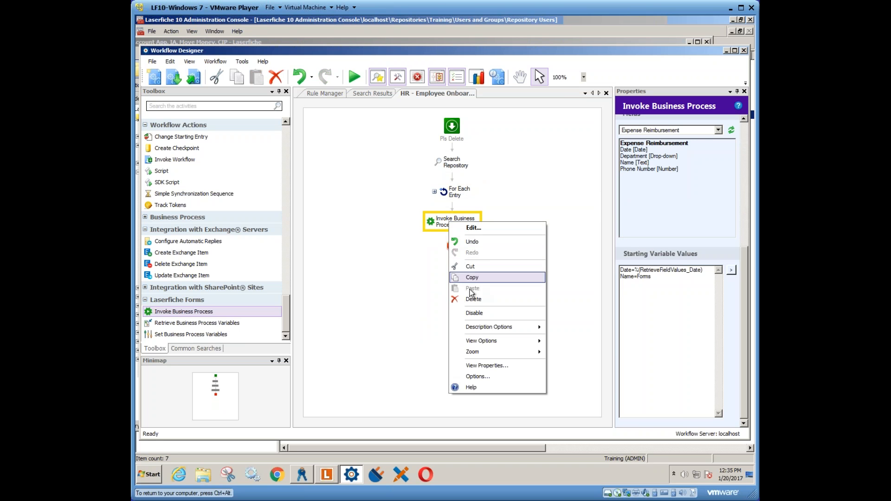
{"action": "mouse_move", "coordinate": [481, 329]}
{"action": "left_click", "coordinate": [561, 348]}
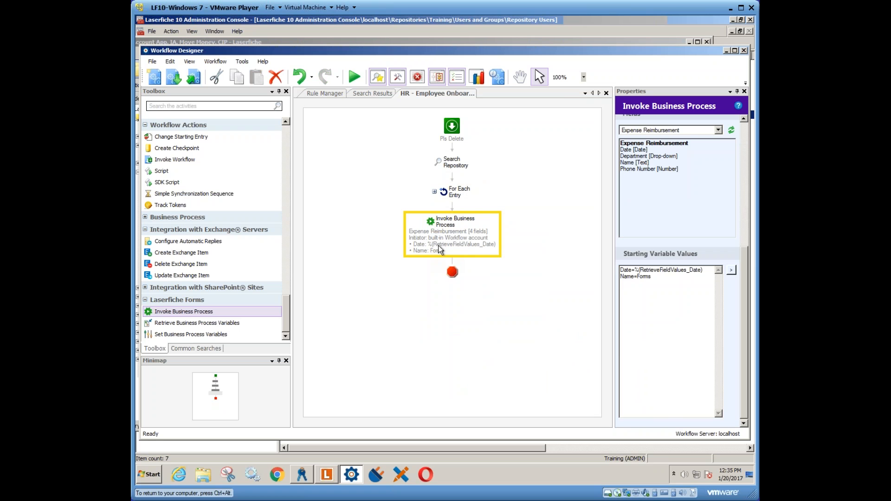
- Disable the Search Repository and For Each Entry activities in the workflow
{"action": "right_click", "coordinate": [452, 164]}
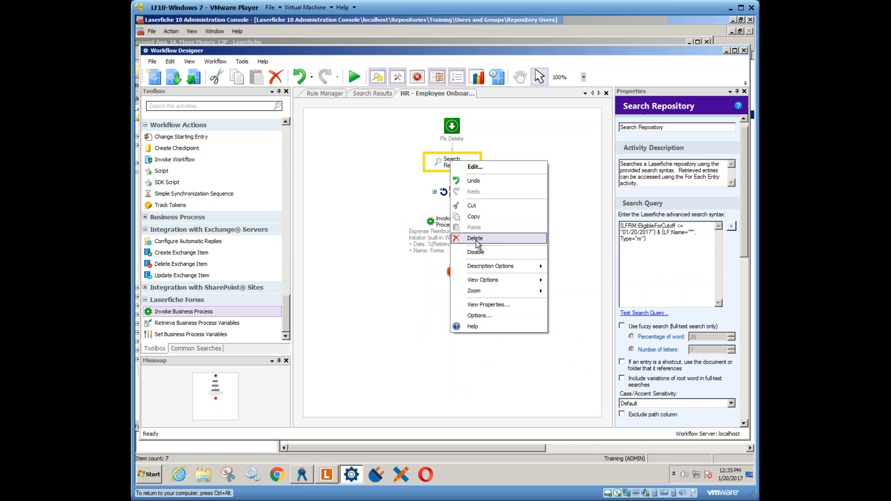
{"action": "left_click", "coordinate": [476, 252]}
{"action": "right_click", "coordinate": [457, 193]}
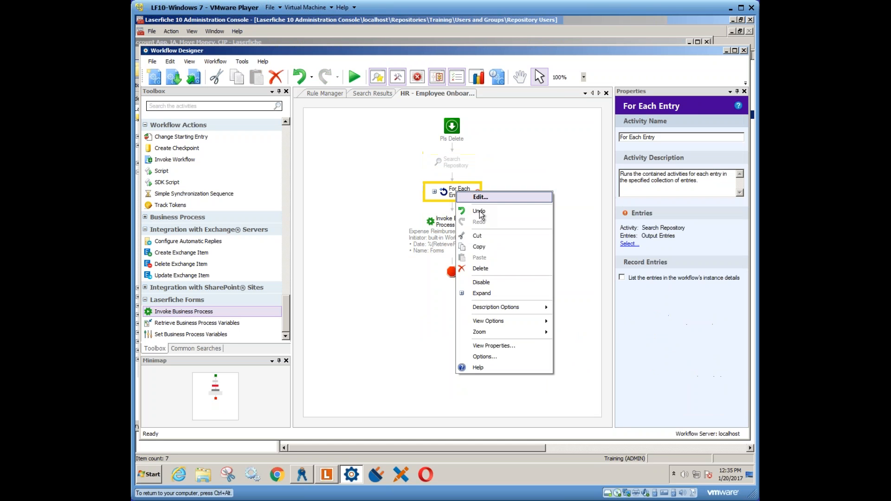
{"action": "left_click", "coordinate": [482, 283]}
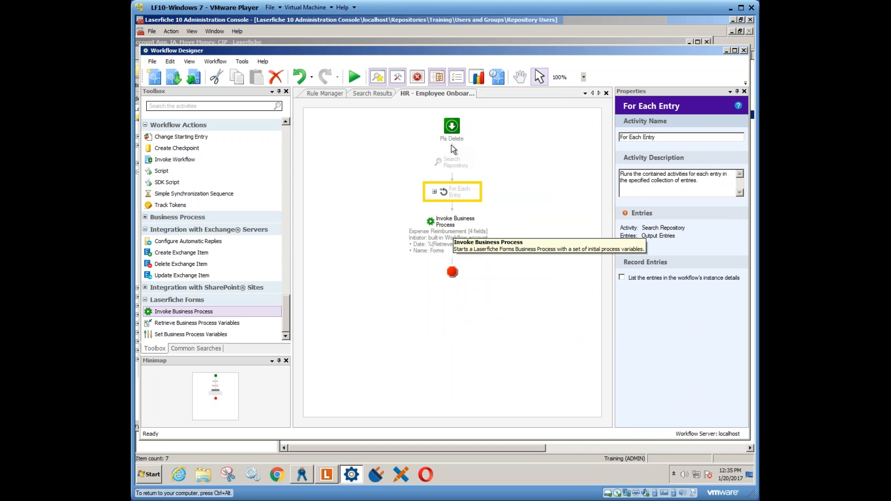
- Publish the HR - Employee Onboarding Demo workflow and run it without a starting entry
{"action": "left_click", "coordinate": [200, 82]}
{"action": "left_click", "coordinate": [487, 268]}
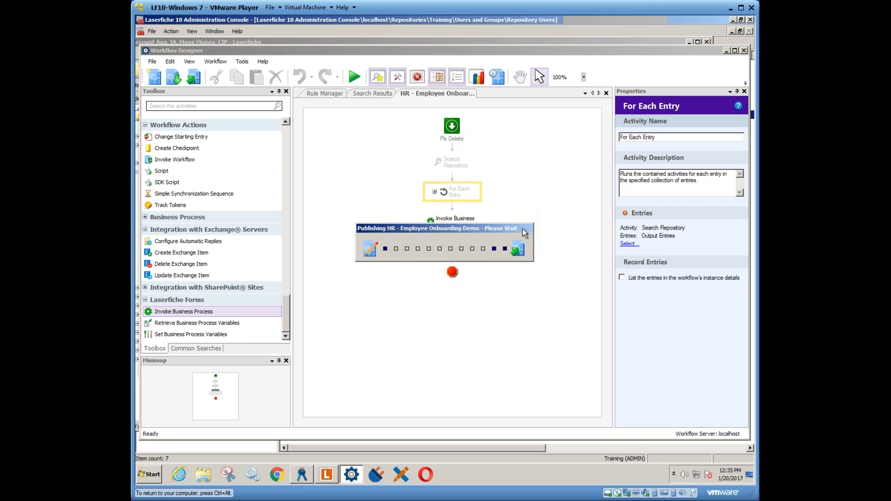
{"action": "left_click", "coordinate": [510, 272]}
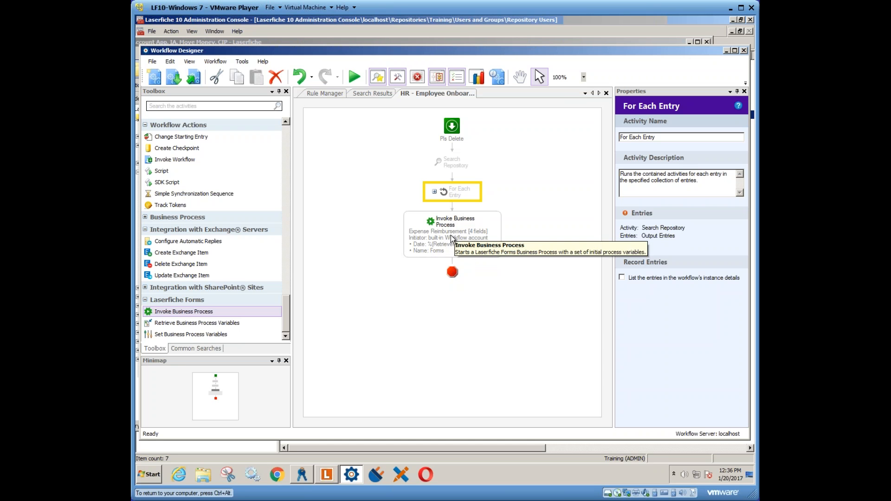
{"action": "left_click", "coordinate": [352, 76]}
{"action": "left_click", "coordinate": [493, 294]}
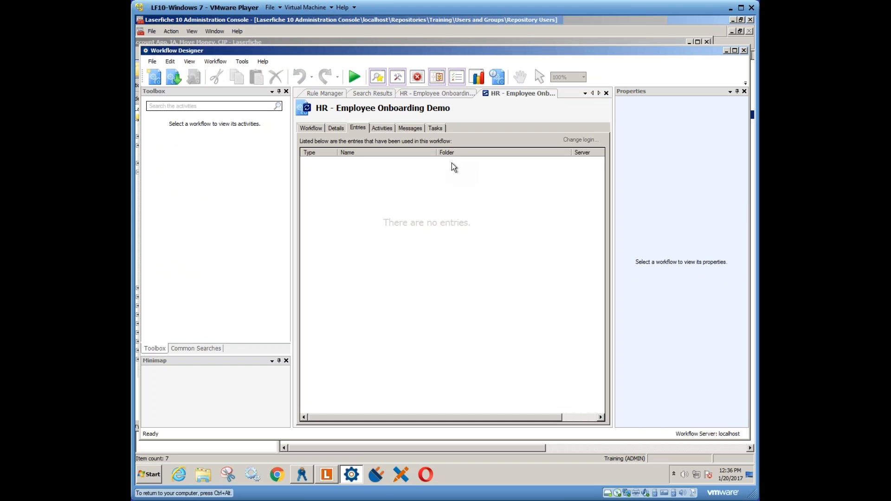
- Review the running instance's workflow diagram and messages, and close its details
{"action": "left_click", "coordinate": [311, 128]}
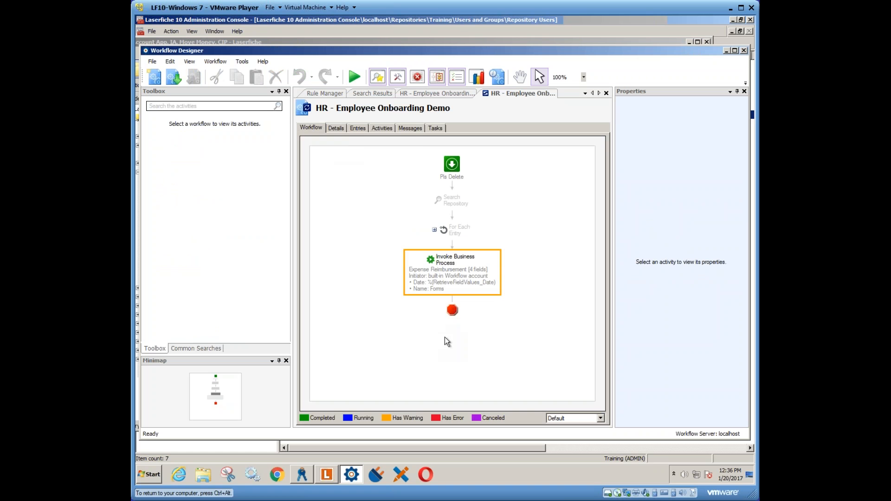
{"action": "left_click", "coordinate": [411, 127]}
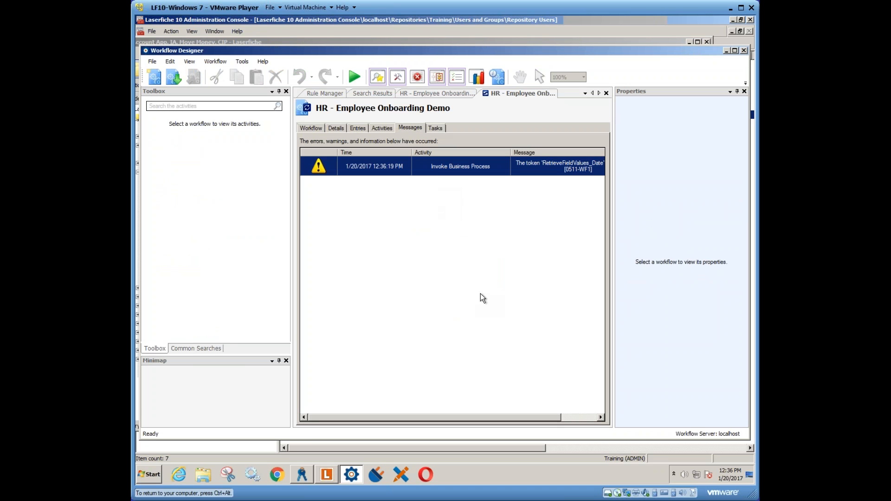
{"action": "right_click", "coordinate": [529, 95]}
{"action": "left_click", "coordinate": [535, 99]}
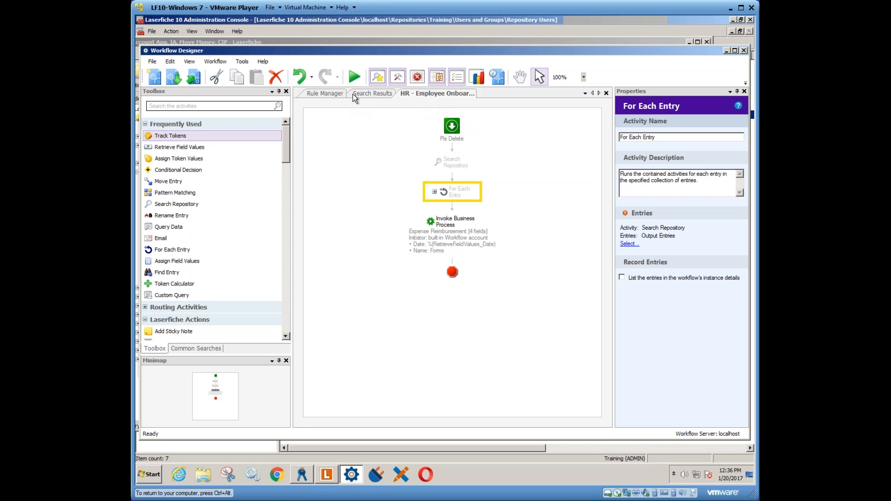
- Search the recent workflow activity within 15 minutes and examine the latest instance's diagram and full warning message
{"action": "left_click", "coordinate": [375, 94]}
{"action": "left_click", "coordinate": [196, 348]}
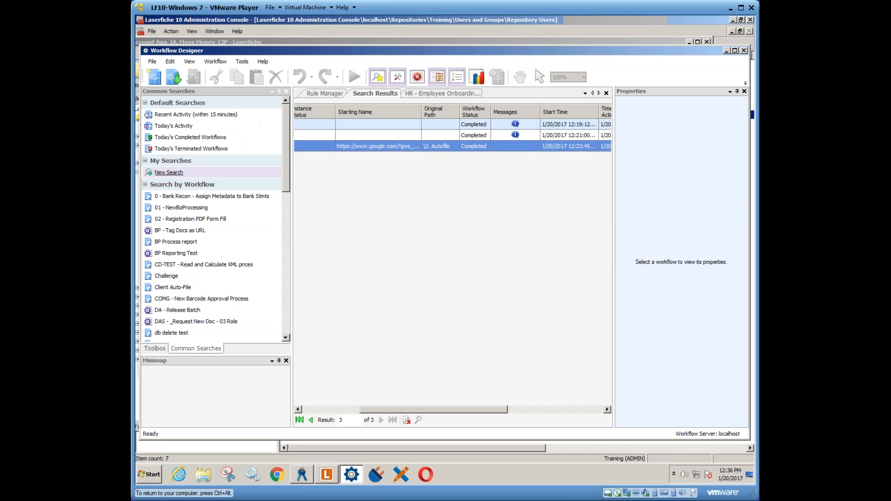
{"action": "left_click", "coordinate": [196, 114]}
{"action": "left_click", "coordinate": [473, 147]}
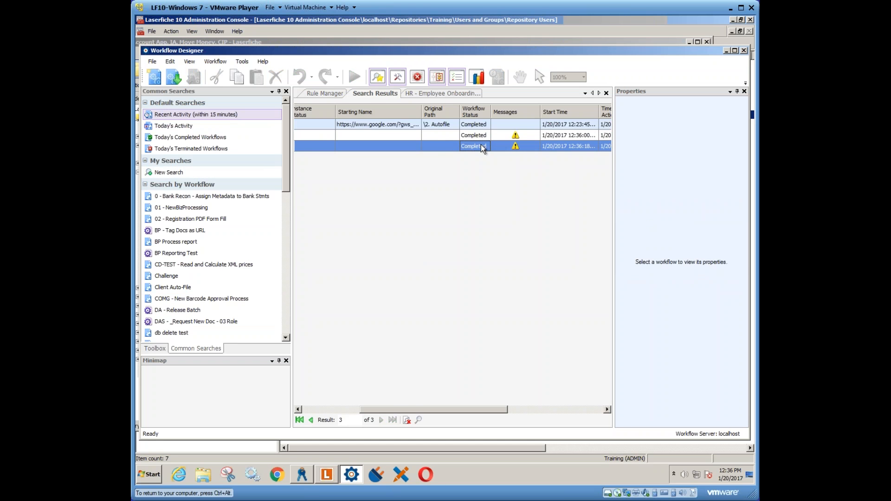
{"action": "double_click", "coordinate": [517, 145]}
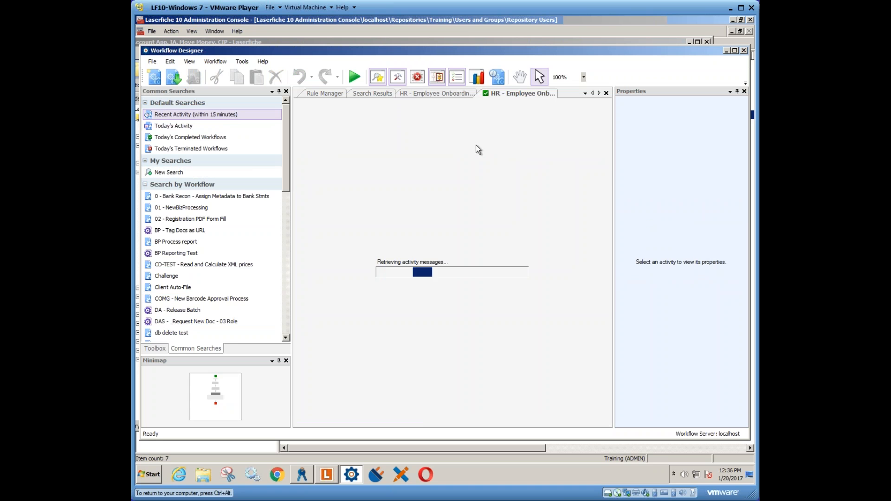
{"action": "left_click", "coordinate": [311, 128]}
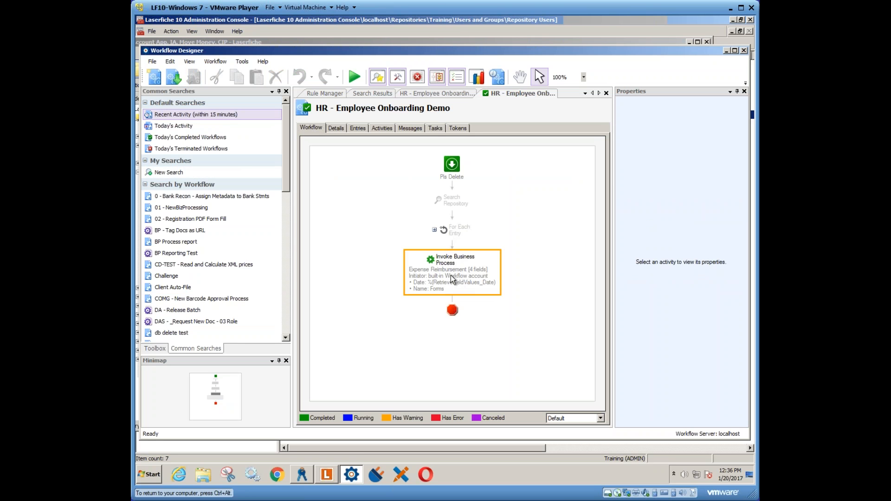
{"action": "left_click", "coordinate": [413, 128]}
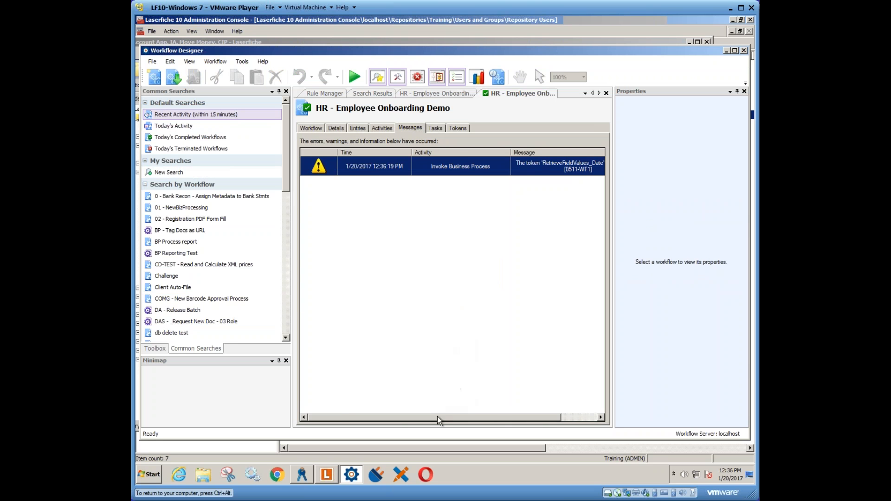
{"action": "left_click_drag", "start_coordinate": [437, 416], "coordinate": [502, 417]}
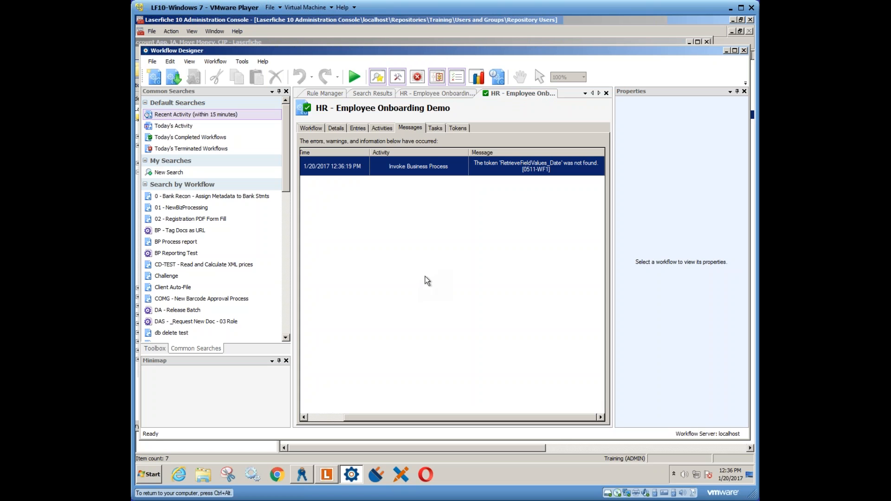
- Replace the Date token in the Invoke Business Process starting variable values with the fixed date 1/18/2017
{"action": "left_click", "coordinate": [429, 90]}
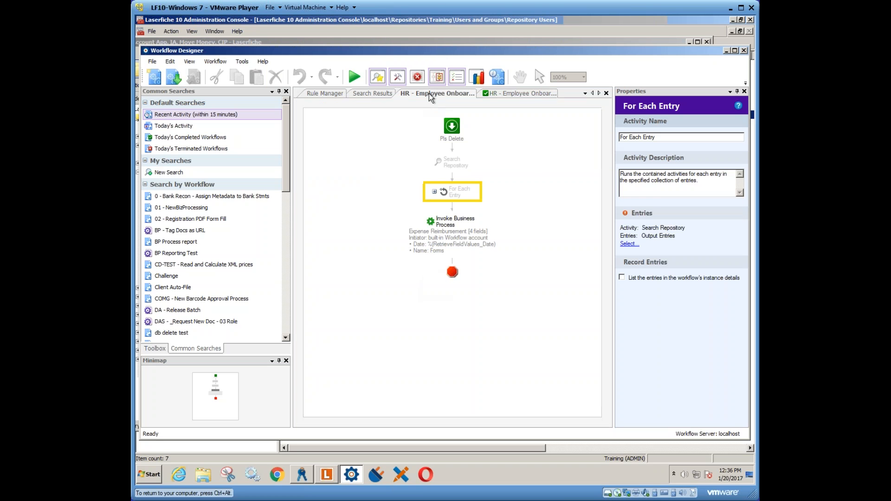
{"action": "left_click", "coordinate": [450, 232]}
{"action": "left_click", "coordinate": [669, 271]}
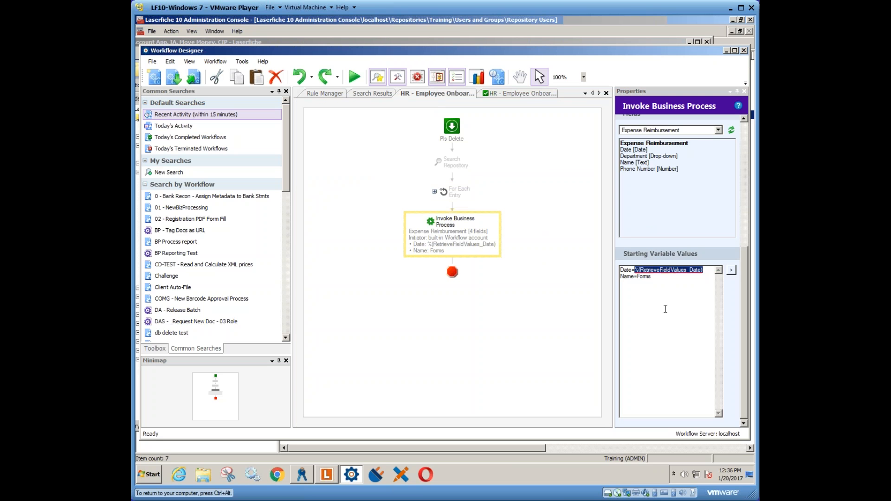
{"action": "type", "text": "1"}
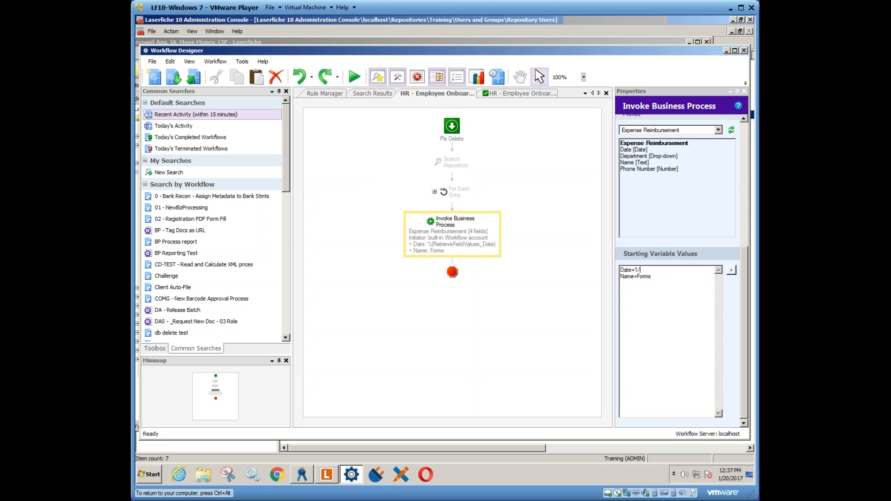
{"action": "type", "text": "/18/2017"}
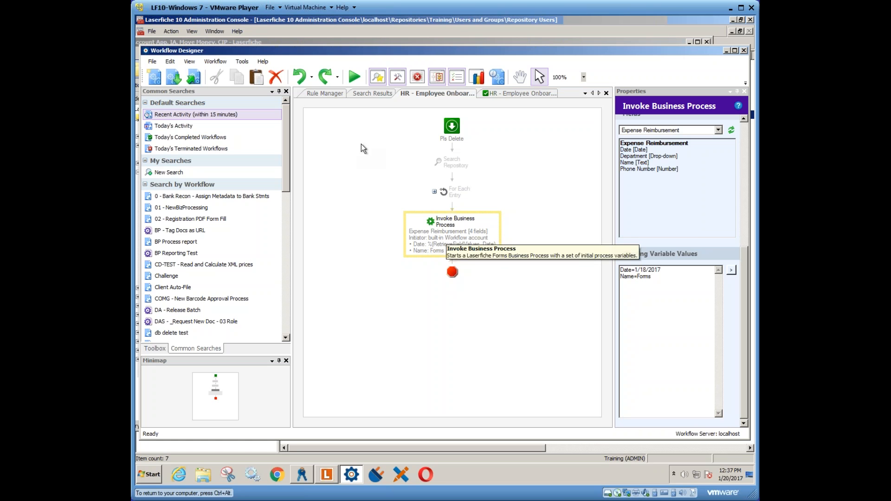
- Publish and run the updated HR - Employee Onboarding Demo workflow, and view the new instance's diagram
{"action": "left_click", "coordinate": [352, 77]}
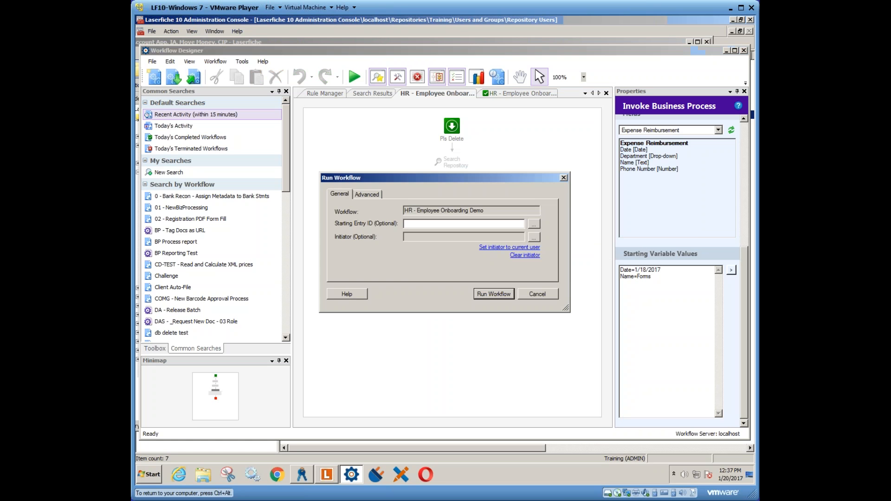
{"action": "left_click", "coordinate": [495, 292]}
{"action": "left_click", "coordinate": [453, 276]}
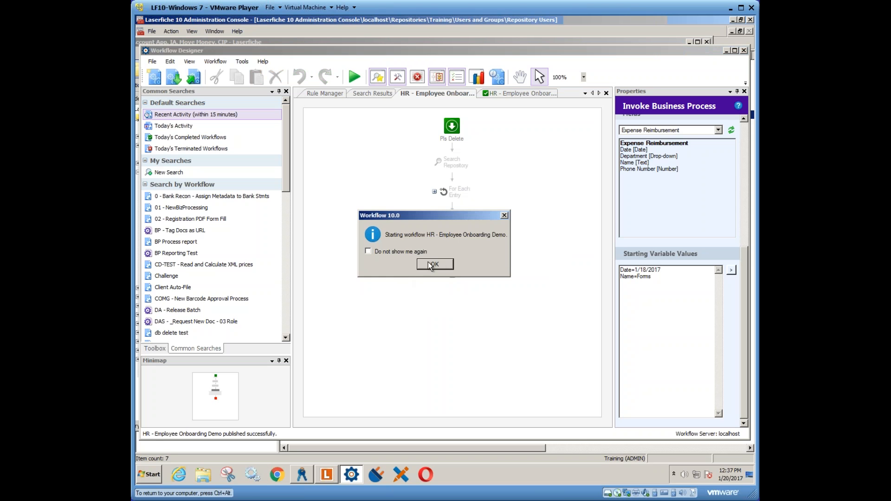
{"action": "left_click", "coordinate": [434, 268]}
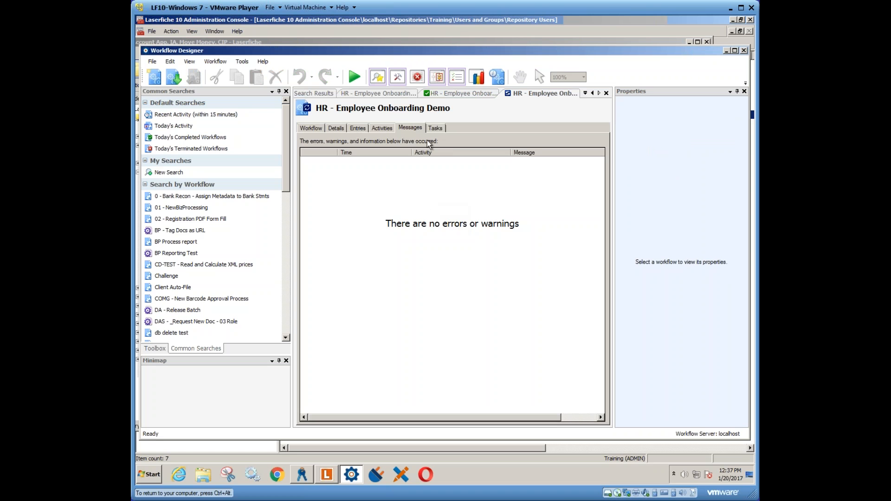
{"action": "left_click", "coordinate": [313, 129]}
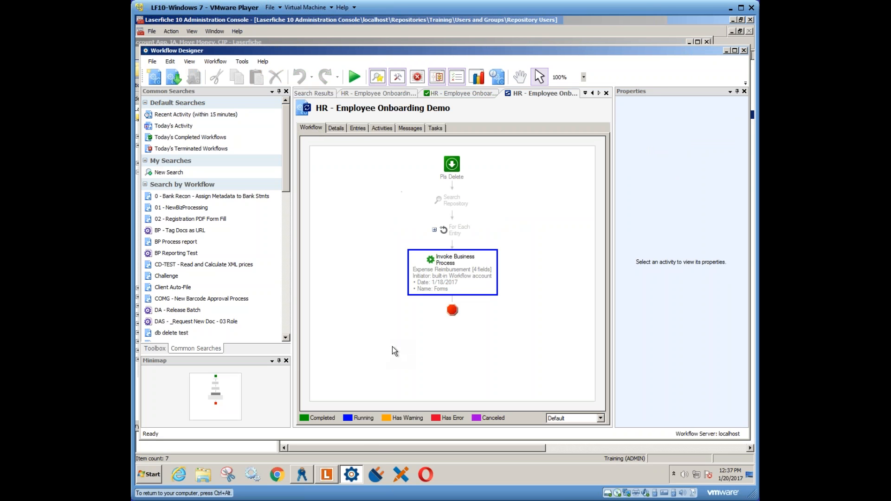
- Open Laserfiche Forms from the installed Laserfiche programs
{"action": "left_click", "coordinate": [153, 474]}
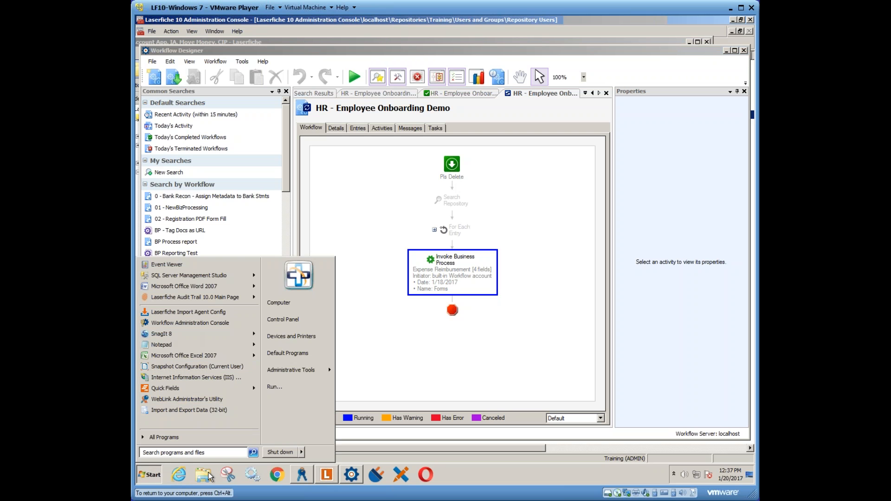
{"action": "left_click", "coordinate": [169, 437]}
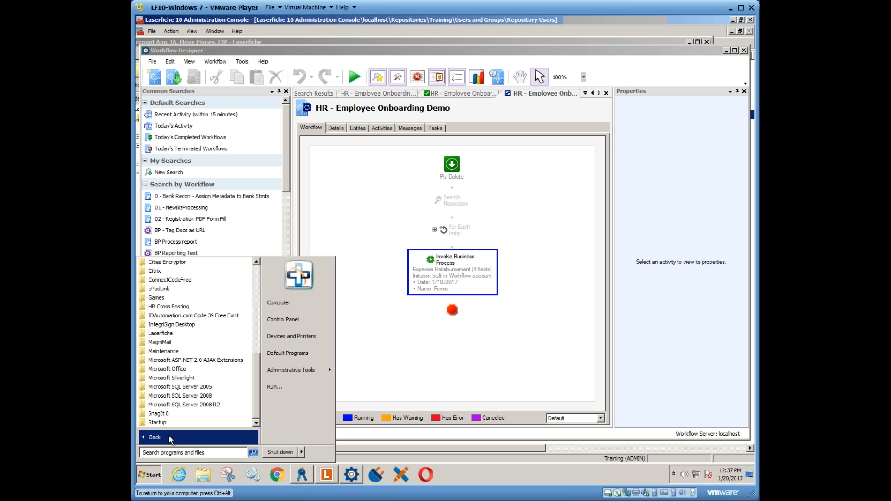
{"action": "left_click", "coordinate": [161, 333]}
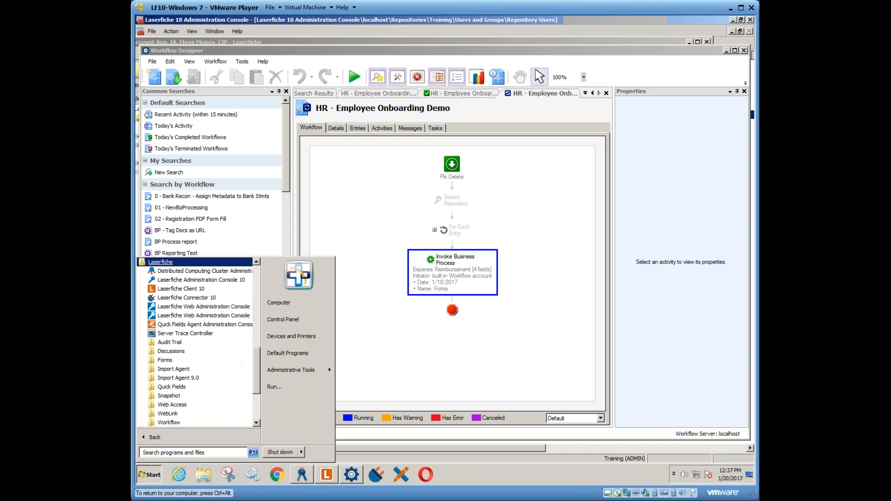
{"action": "left_click", "coordinate": [166, 361]}
{"action": "left_click", "coordinate": [184, 378]}
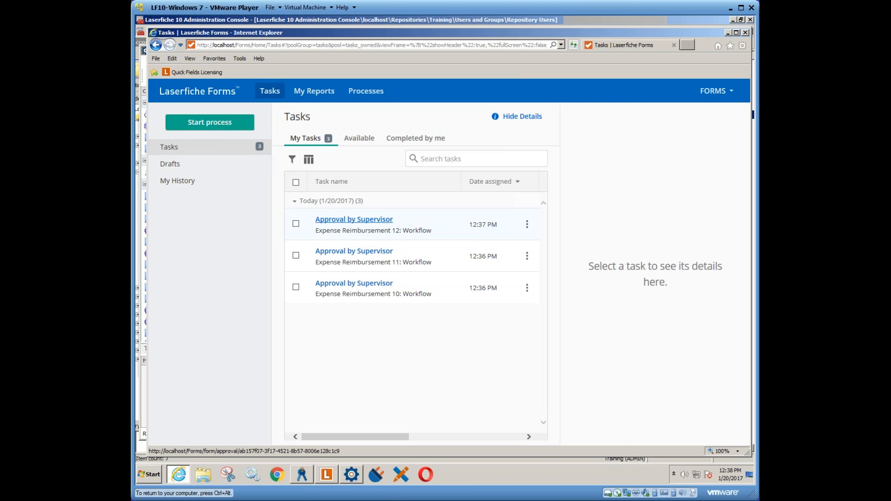
- Select the Approval by Supervisor task for Expense Reimbursement 12 and view its action history and available task options
{"action": "left_click", "coordinate": [355, 222]}
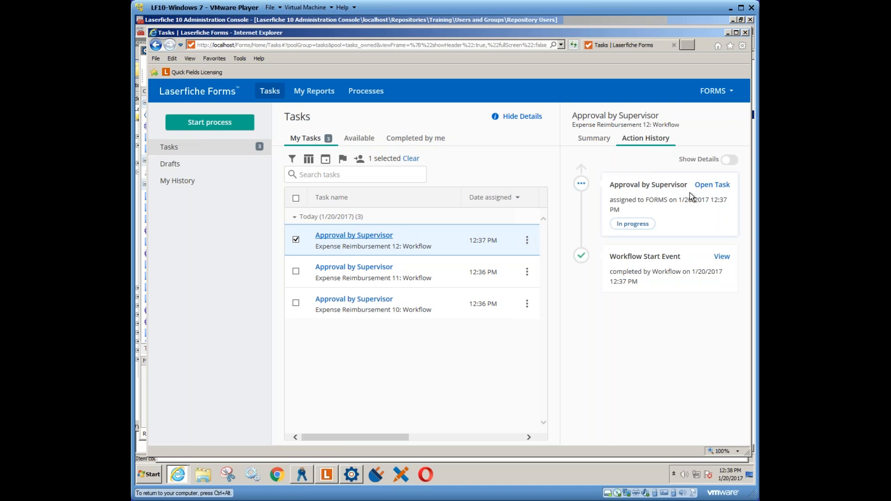
{"action": "left_click", "coordinate": [526, 242]}
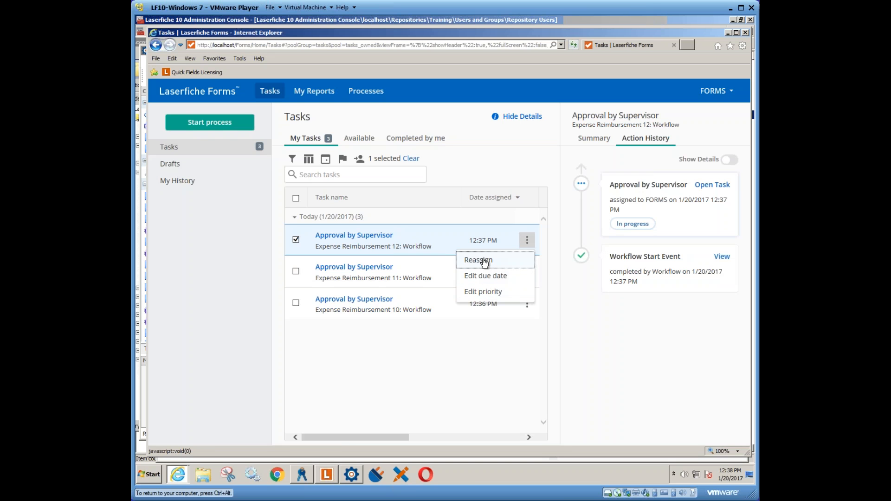
{"action": "left_click", "coordinate": [482, 260]}
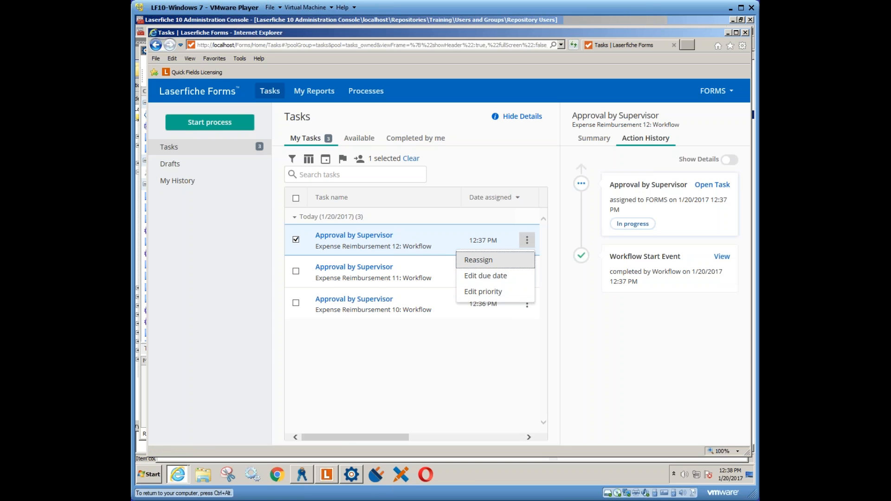
- Open the Expense Reimbursement 12 approval task, check its prefilled name, date and Workflow initiator, and close the form
{"action": "left_click", "coordinate": [715, 186]}
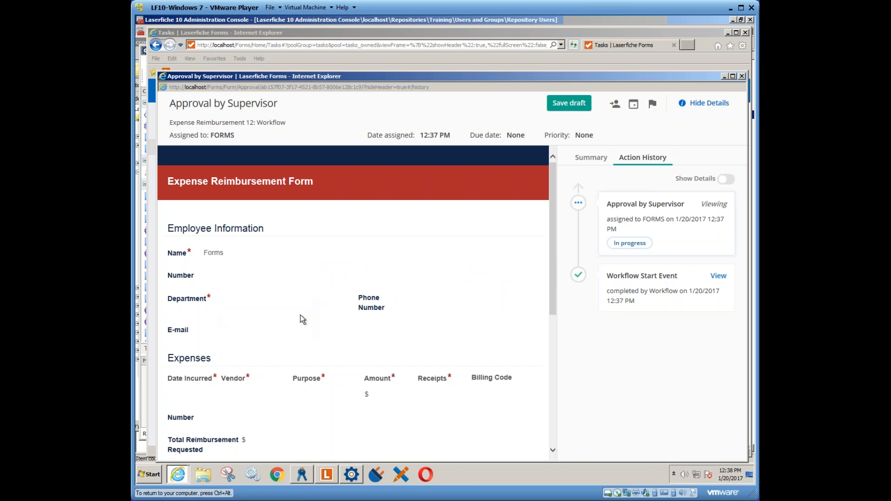
{"action": "key", "text": "F5"}
{"action": "left_click_drag", "start_coordinate": [553, 302], "coordinate": [551, 365]}
{"action": "left_click_drag", "start_coordinate": [272, 369], "coordinate": [232, 370]}
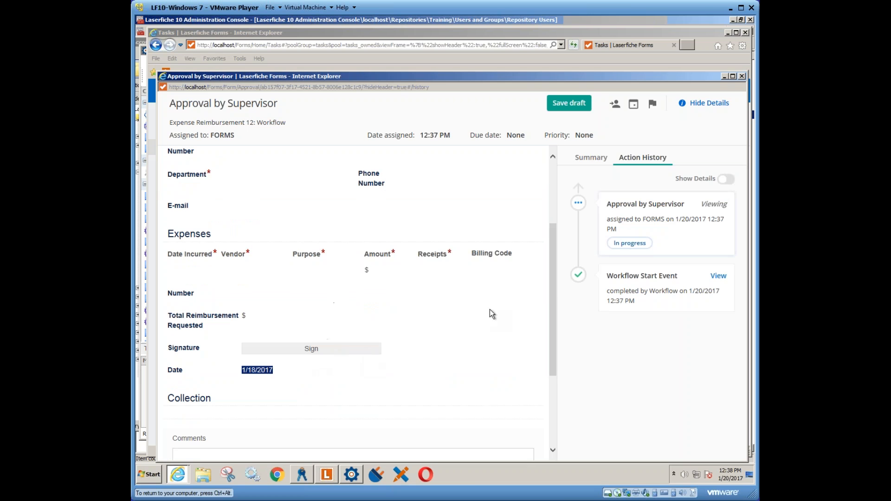
{"action": "left_click_drag", "start_coordinate": [552, 327], "coordinate": [547, 249]}
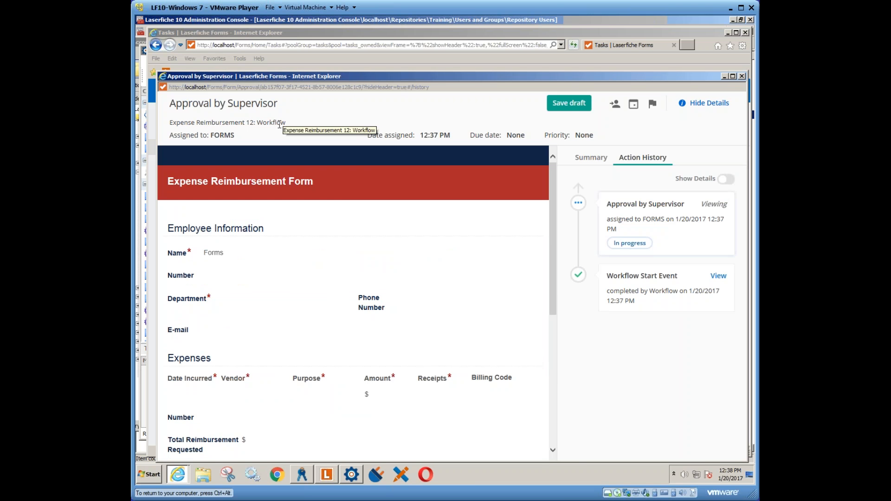
{"action": "left_click_drag", "start_coordinate": [259, 122], "coordinate": [297, 129]}
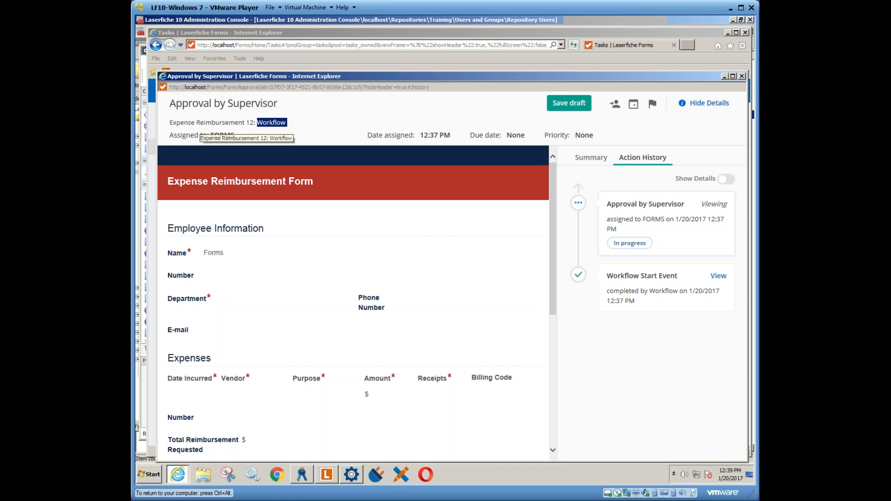
{"action": "left_click", "coordinate": [742, 77]}
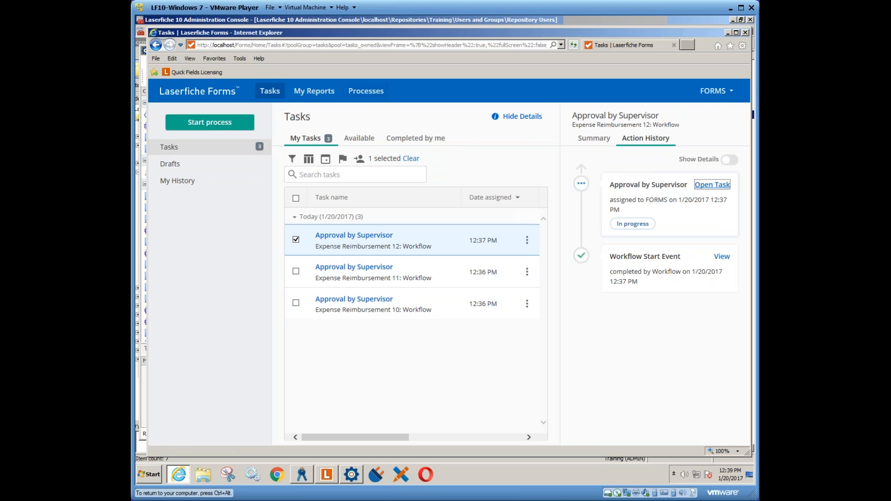
- View the list of business processes in Laserfiche Forms and close the browser
{"action": "left_click", "coordinate": [364, 94]}
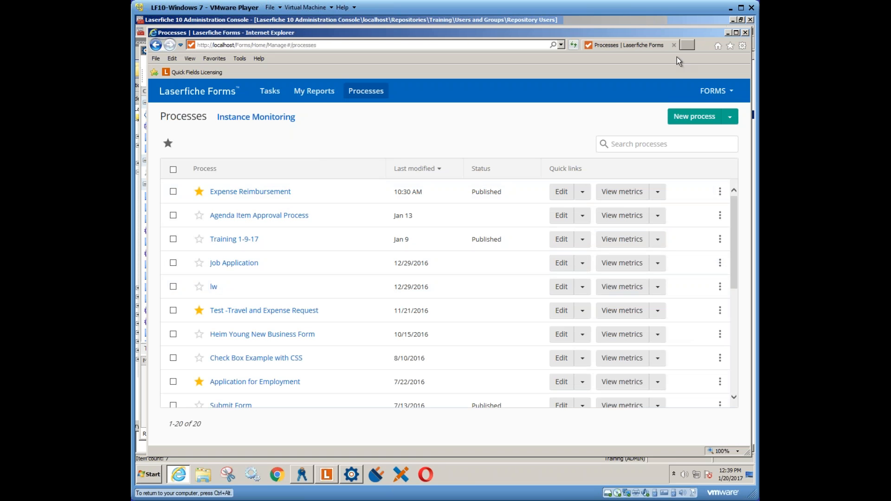
{"action": "left_click", "coordinate": [745, 32]}
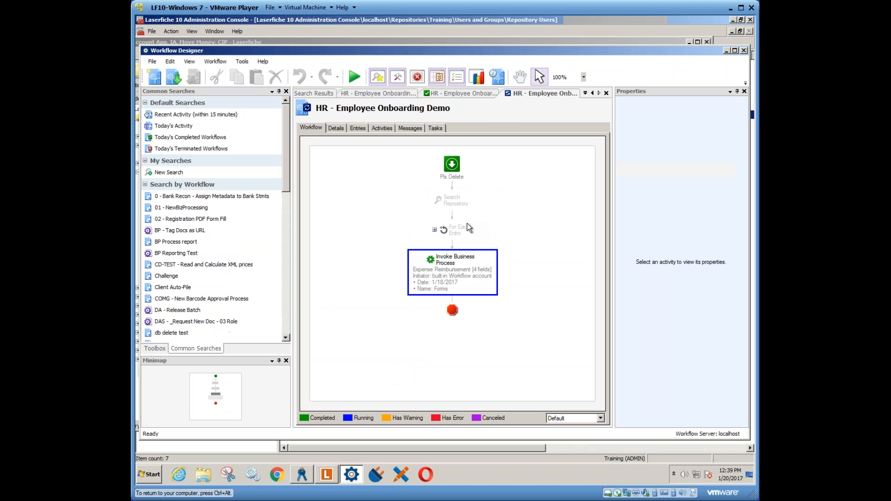
- Show the activity toolbox in Workflow Designer and close the open HR - Employee Onboarding Demo instance views, returning to the workflow's design
{"action": "right_click", "coordinate": [479, 94]}
{"action": "left_click", "coordinate": [493, 100]}
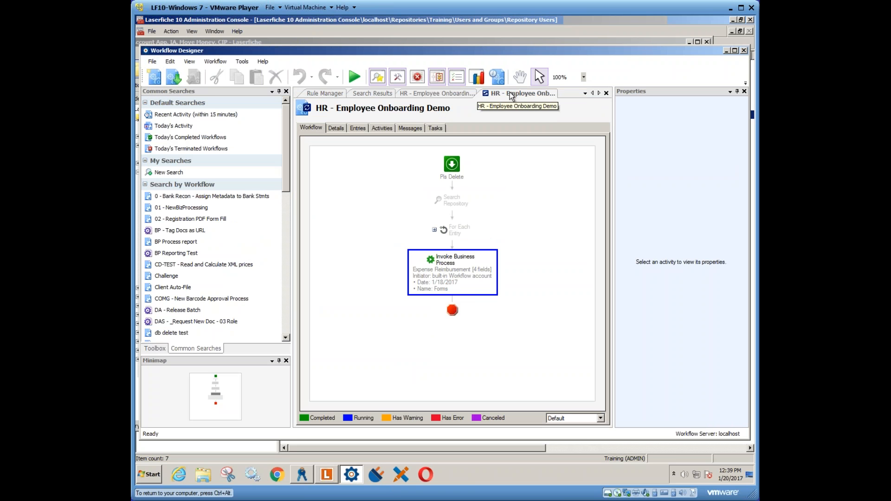
{"action": "right_click", "coordinate": [511, 95]}
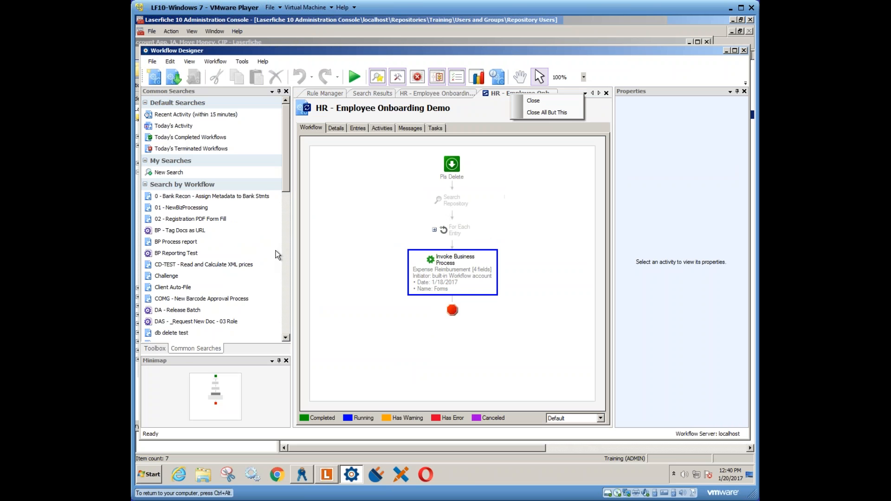
{"action": "left_click", "coordinate": [155, 348]}
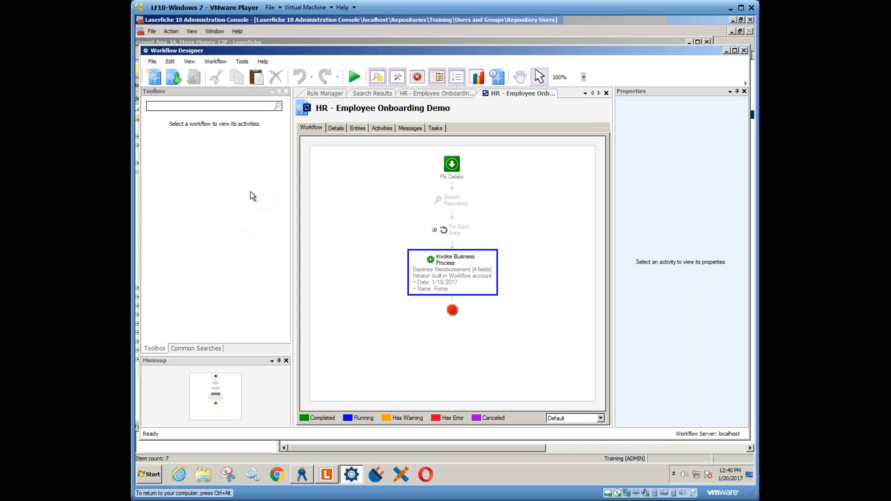
{"action": "right_click", "coordinate": [523, 95]}
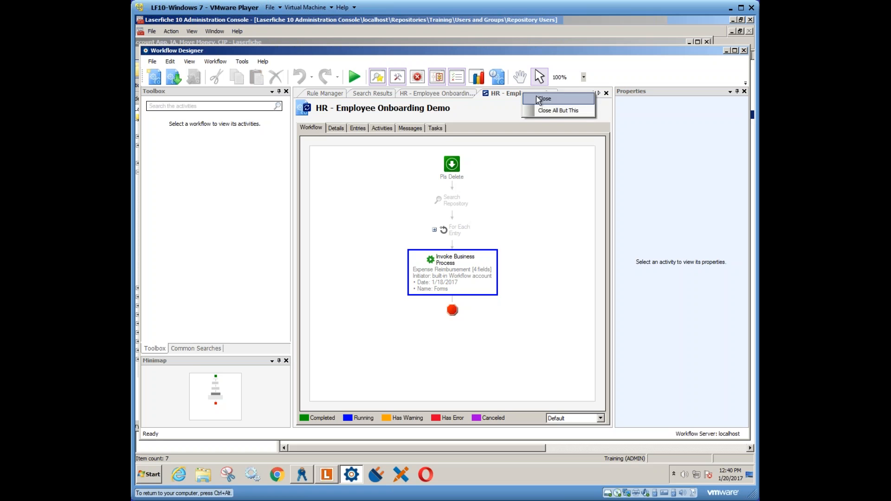
{"action": "left_click", "coordinate": [543, 98]}
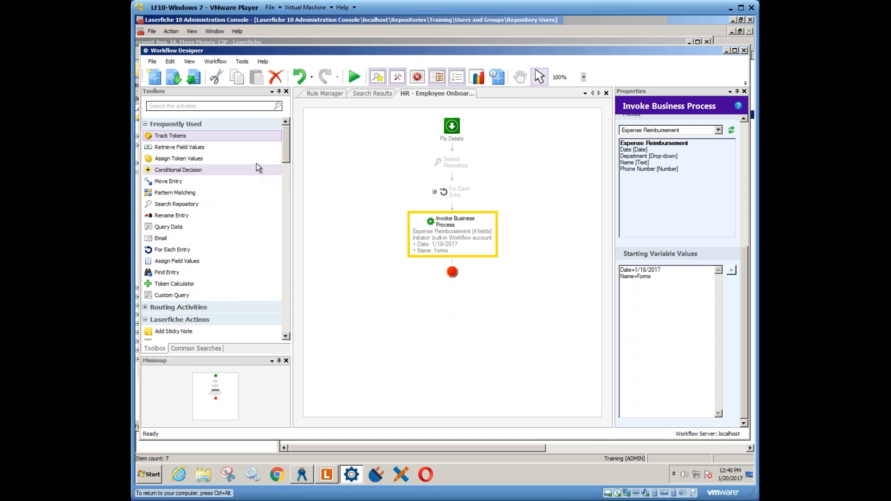
- Expand the recently published workflows in the Rule Manager and open HR - Employee Onboarding Demo
{"action": "left_click", "coordinate": [162, 241]}
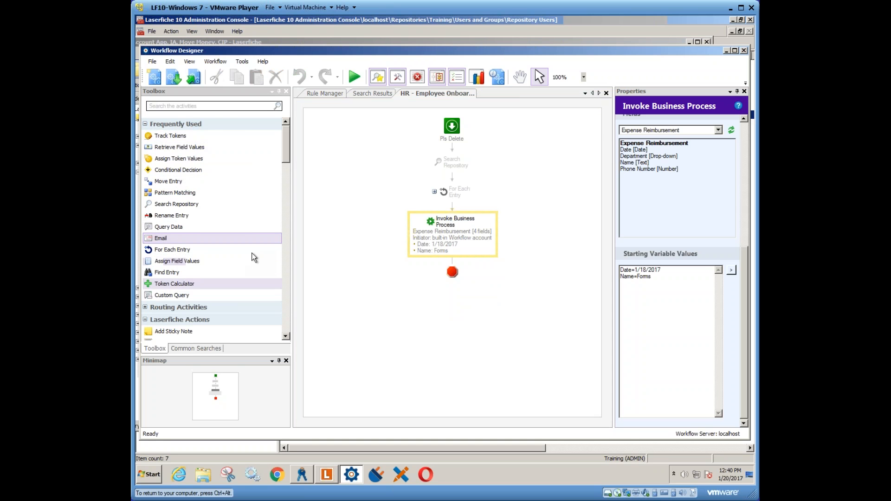
{"action": "left_click", "coordinate": [331, 94]}
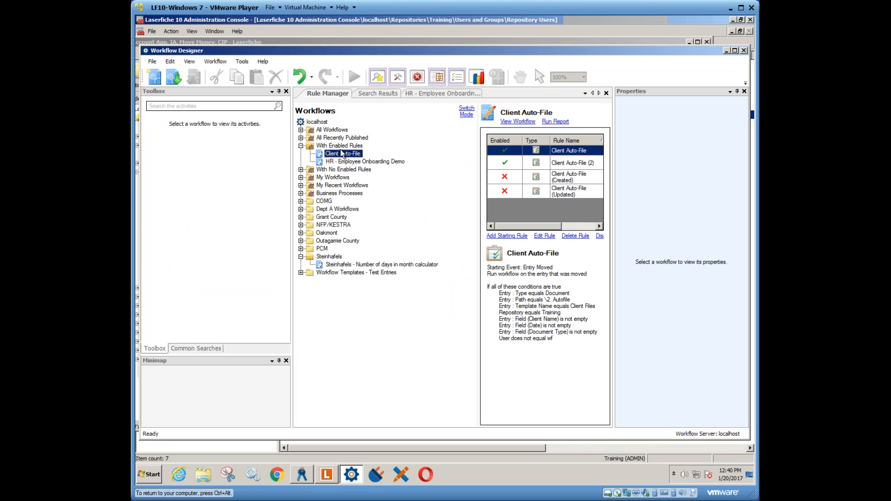
{"action": "left_click", "coordinate": [301, 138]}
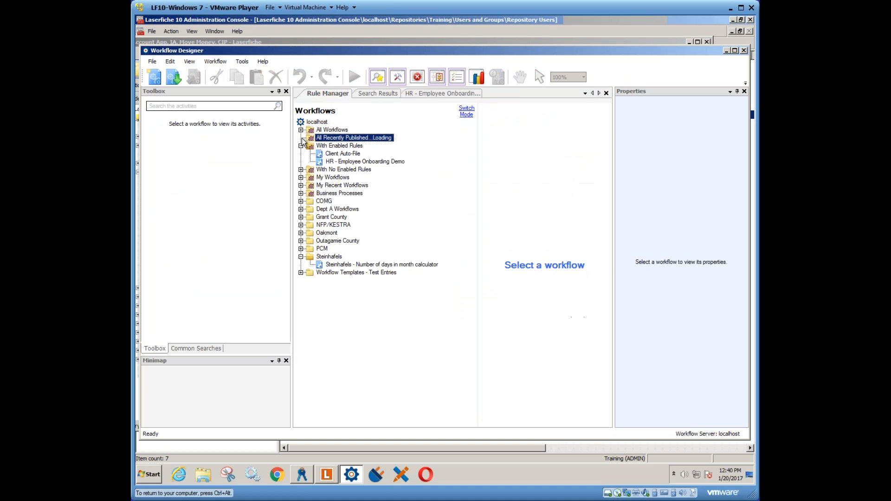
{"action": "double_click", "coordinate": [365, 146]}
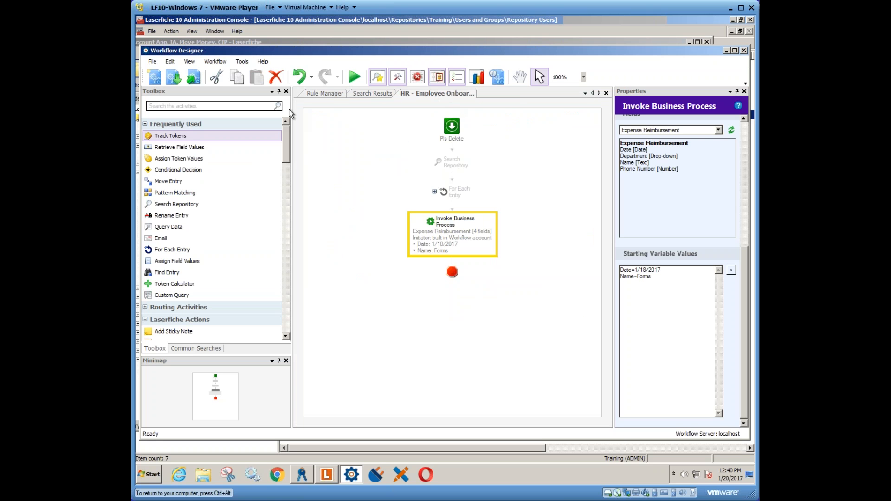
- Expand the list of all workflows in the Rule Manager and open COMG - New Barcode Approval Process
{"action": "left_click", "coordinate": [304, 95]}
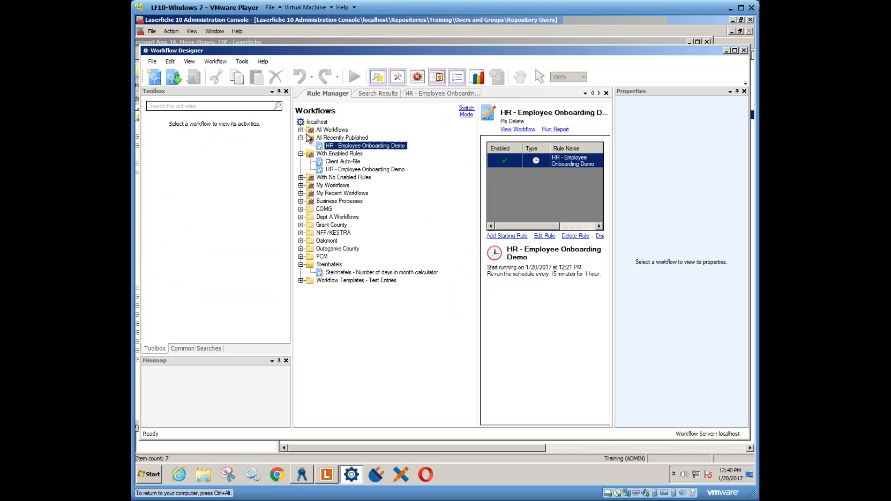
{"action": "left_click", "coordinate": [301, 130]}
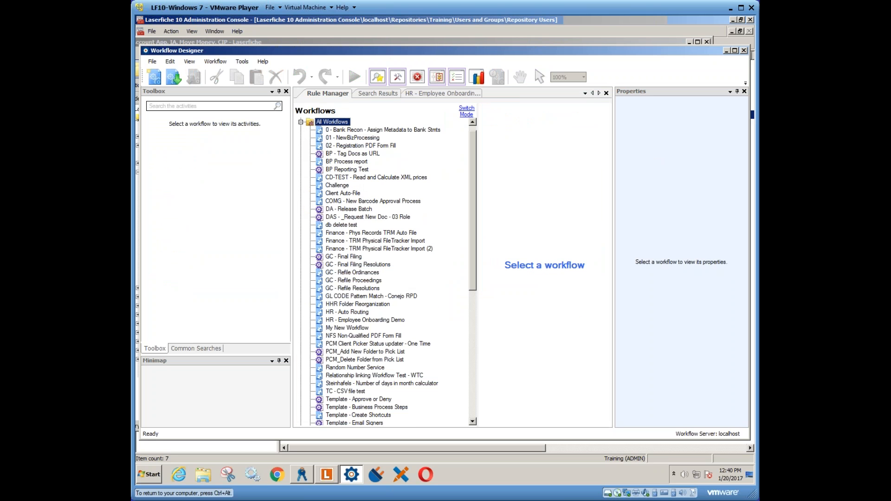
{"action": "double_click", "coordinate": [379, 203]}
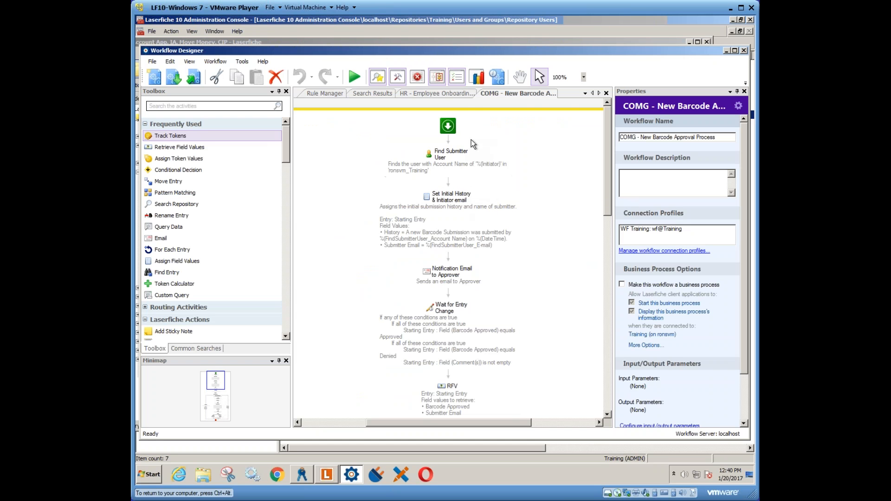
- Examine the properties of the first four activities, from Find Submitter User through Wait for Entry Change
{"action": "left_click", "coordinate": [446, 158]}
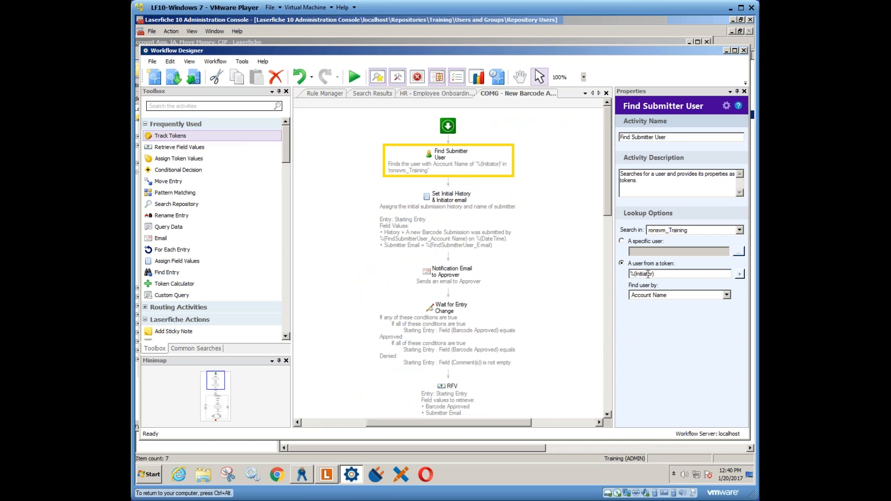
{"action": "left_click", "coordinate": [446, 199]}
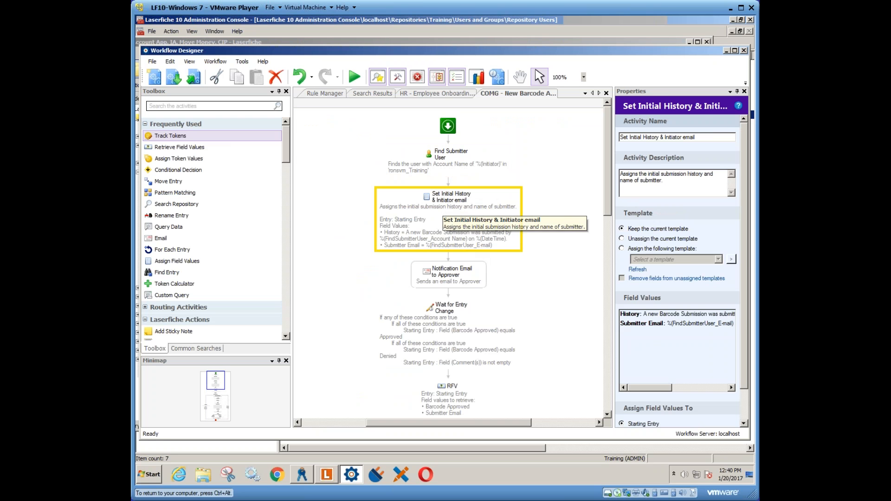
{"action": "left_click", "coordinate": [448, 274]}
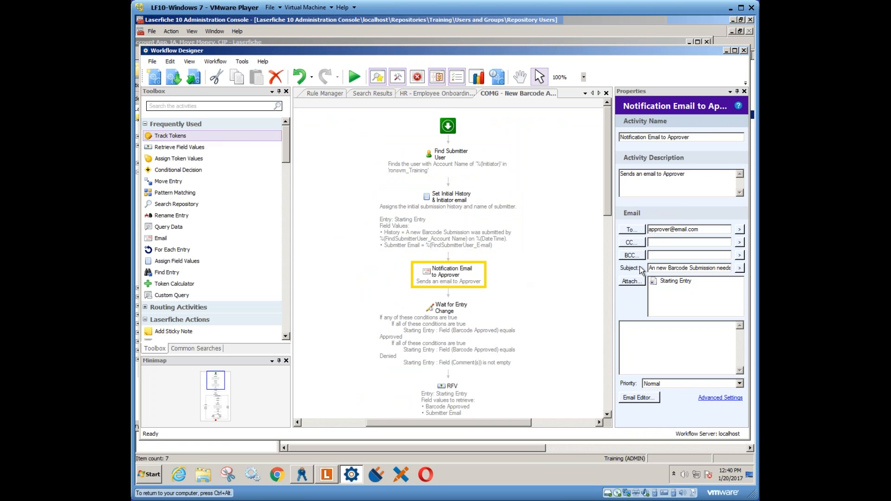
{"action": "left_click", "coordinate": [445, 322]}
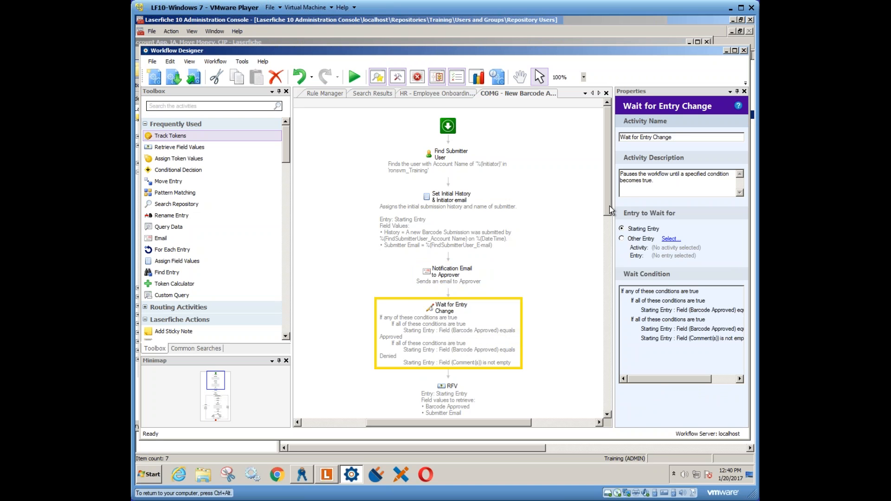
- Examine the properties of the RFV, Find Approver User and Retrieve Comments activities
{"action": "left_click_drag", "start_coordinate": [611, 212], "coordinate": [599, 290]}
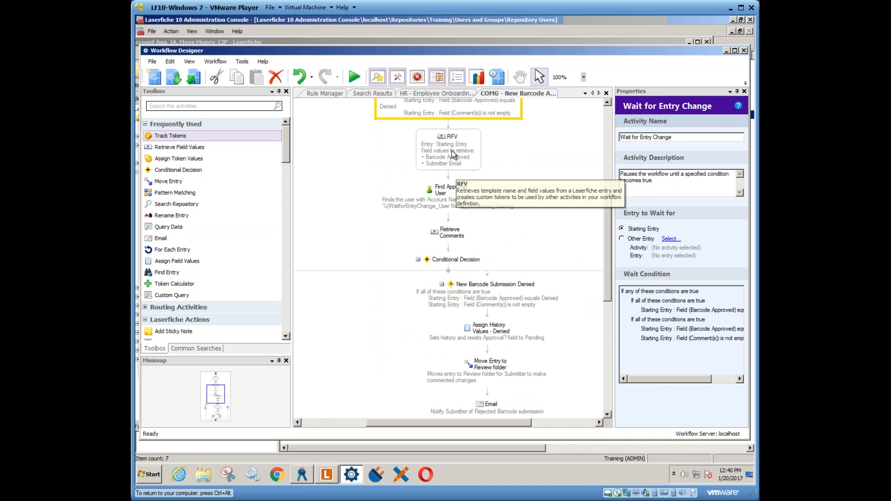
{"action": "left_click", "coordinate": [452, 156]}
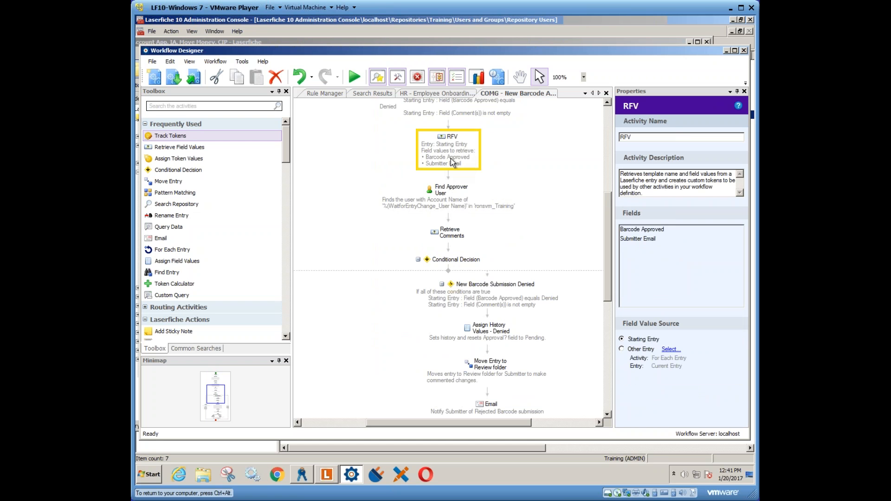
{"action": "left_click", "coordinate": [449, 200]}
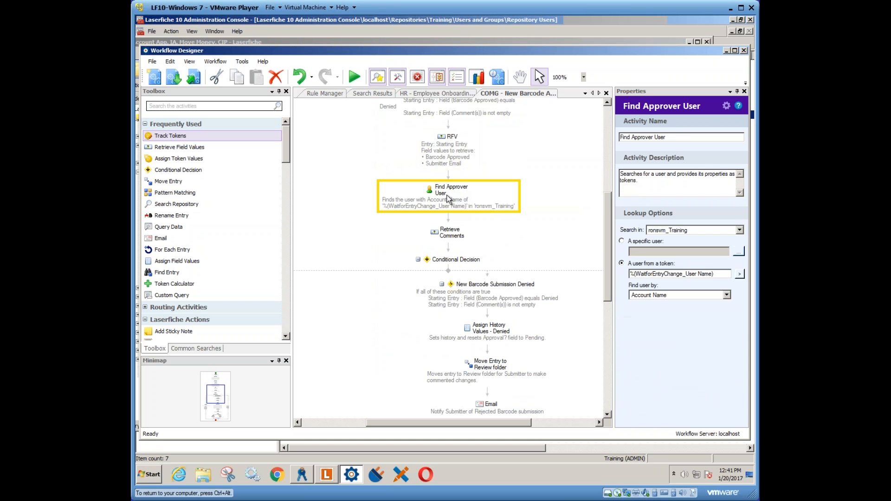
{"action": "left_click", "coordinate": [450, 235]}
- Review the activities in the New Barcode Submission Denied branch of the Conditional Decision, and return to the instance search results
{"action": "left_click_drag", "start_coordinate": [610, 243], "coordinate": [608, 293]}
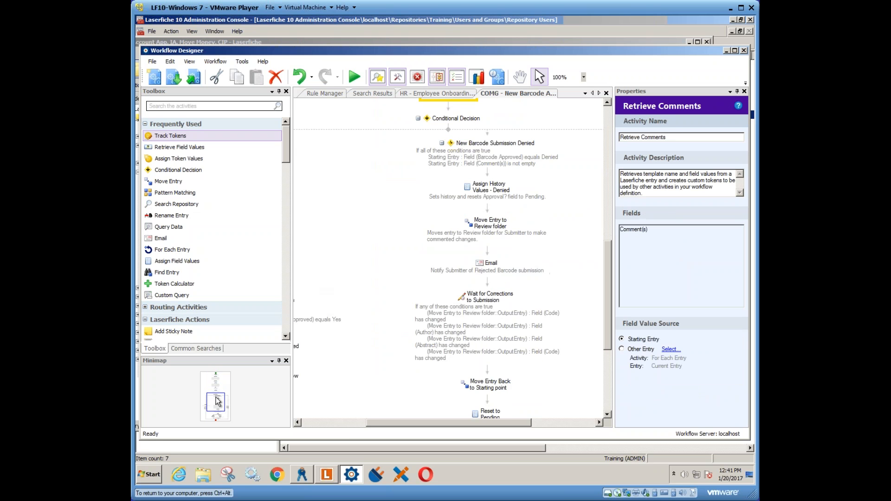
{"action": "mouse_move", "coordinate": [216, 407]}
{"action": "left_mouse_down"}
{"action": "mouse_move", "coordinate": [226, 408]}
{"action": "mouse_move", "coordinate": [216, 400]}
{"action": "left_mouse_up"}
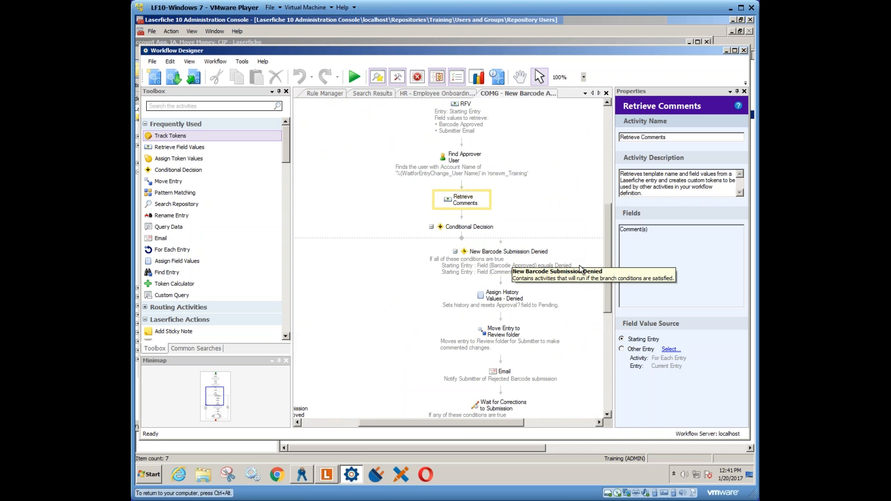
{"action": "left_click_drag", "start_coordinate": [606, 262], "coordinate": [613, 308]}
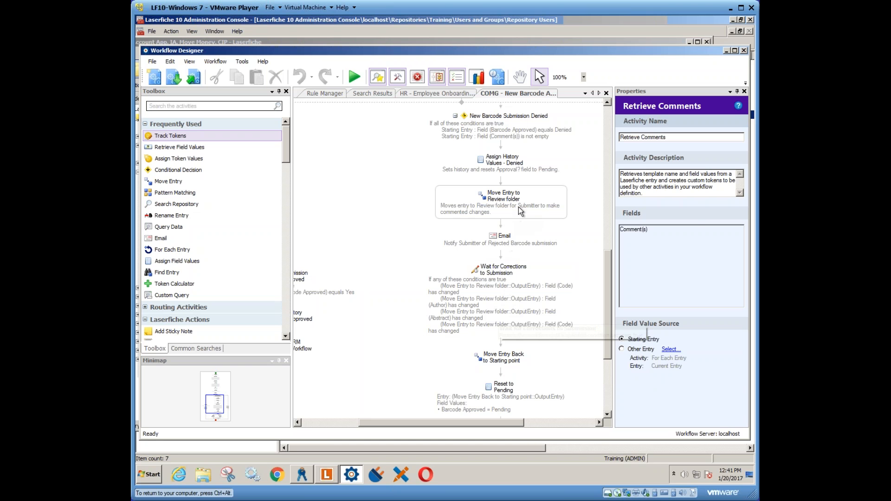
{"action": "left_click_drag", "start_coordinate": [610, 288], "coordinate": [608, 174]}
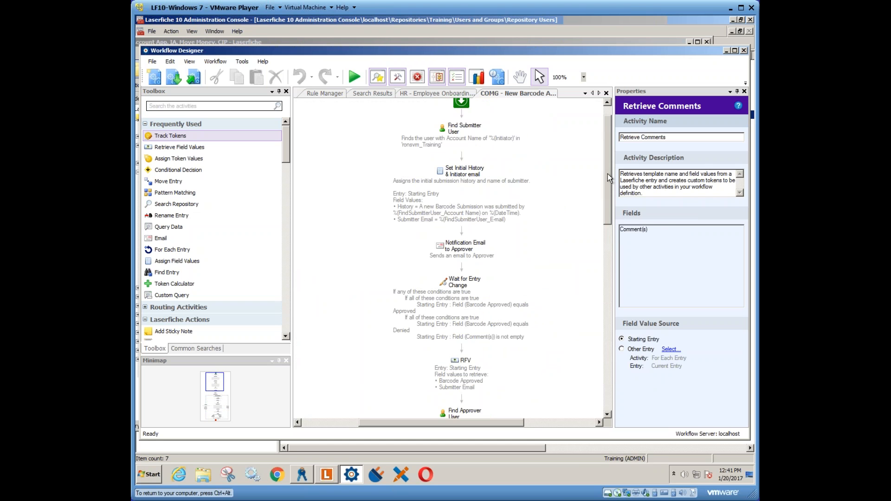
{"action": "scroll", "coordinate": [608, 174], "scroll_direction": "up", "scroll_amount": 1}
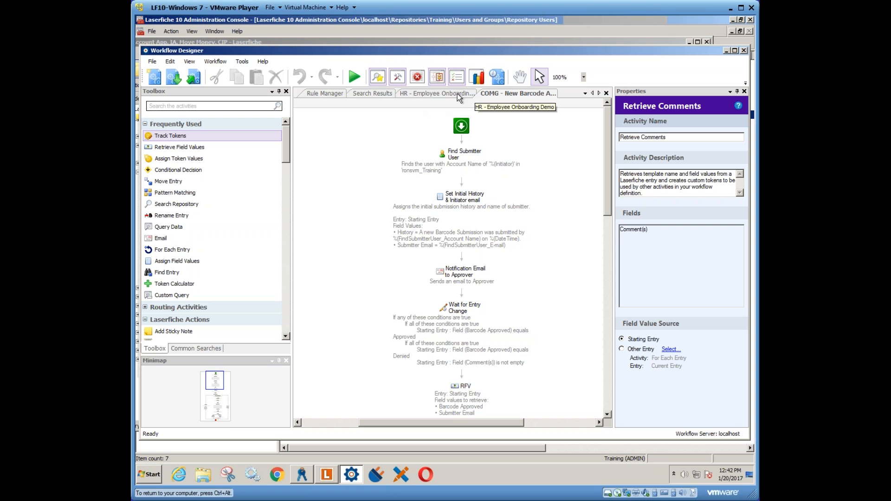
{"action": "left_click", "coordinate": [360, 93]}
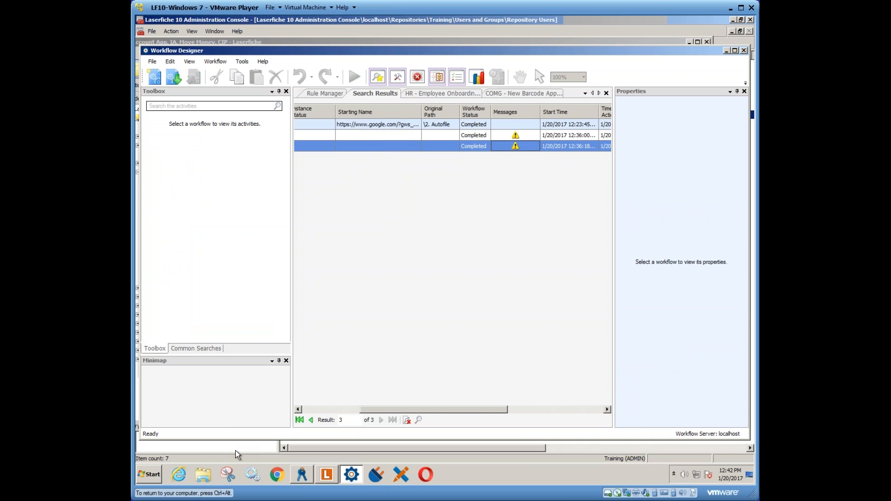
- Open the Workflow Administration Console and expand the localhost server
{"action": "left_click", "coordinate": [149, 474]}
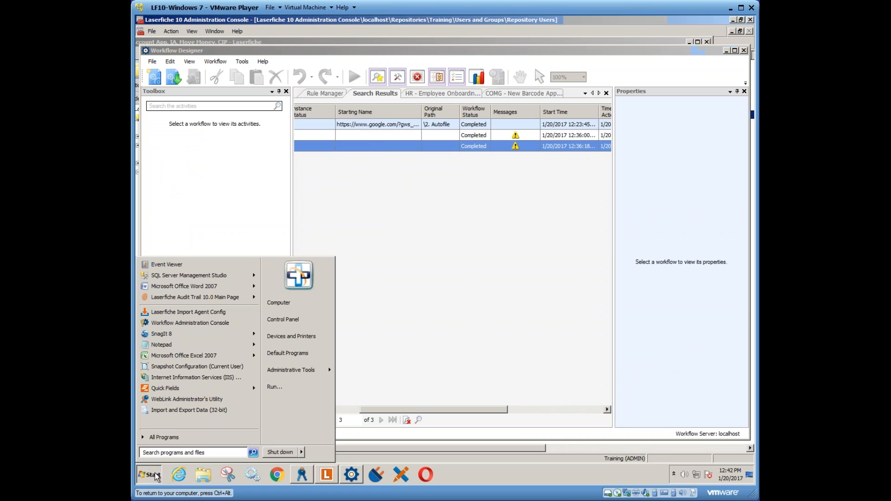
{"action": "left_click", "coordinate": [194, 436]}
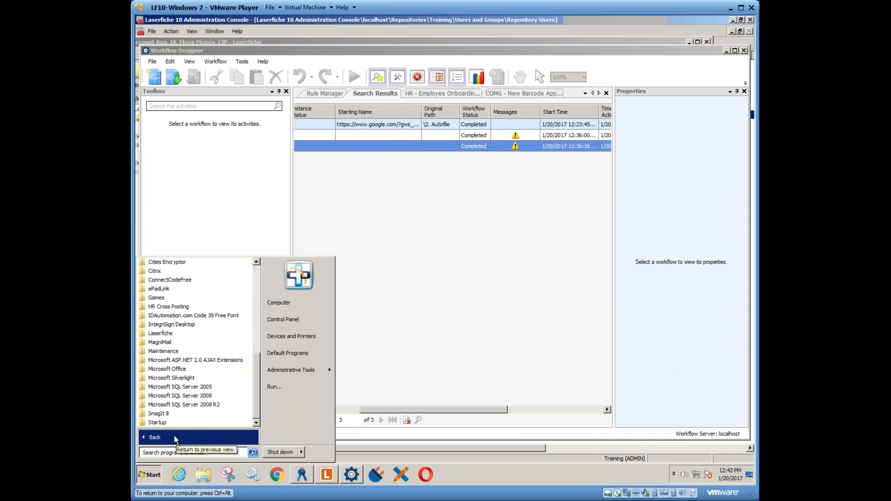
{"action": "left_click", "coordinate": [152, 440]}
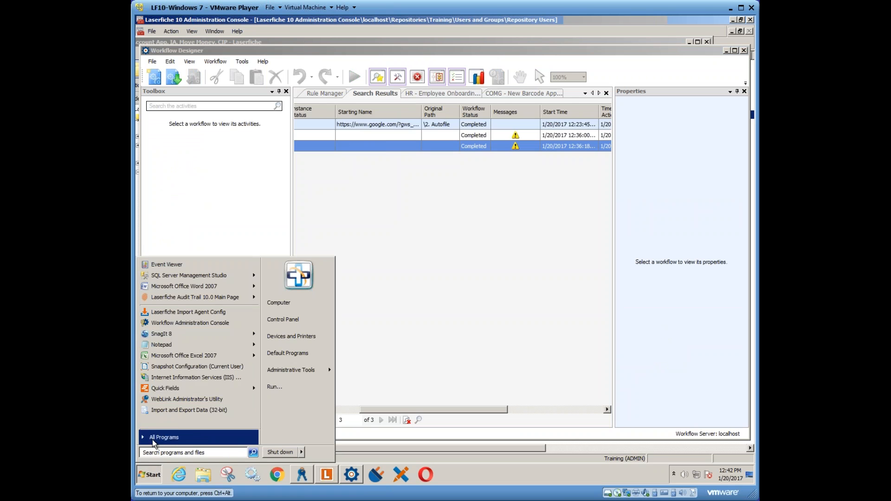
{"action": "left_click", "coordinate": [190, 324]}
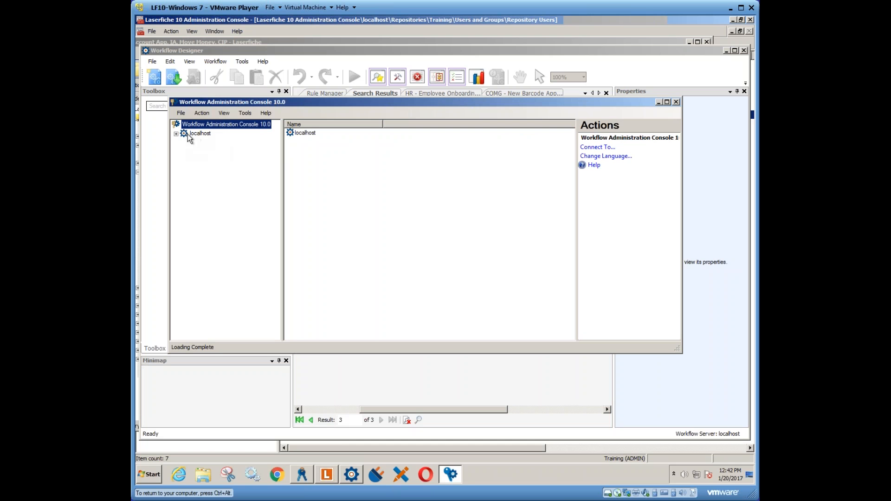
{"action": "left_click", "coordinate": [176, 134]}
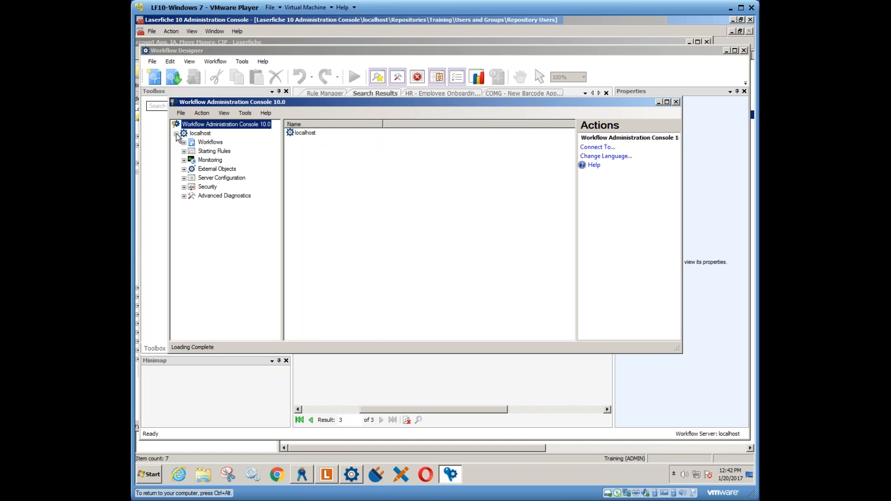
- List the workflow definitions on localhost and widen the Name column to fit the full names
{"action": "left_click", "coordinate": [207, 143]}
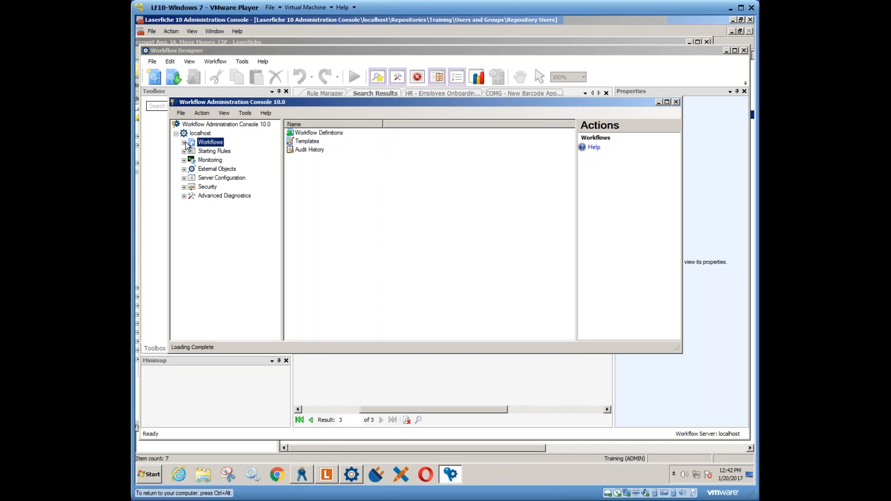
{"action": "left_click", "coordinate": [184, 143]}
{"action": "left_click", "coordinate": [222, 152]}
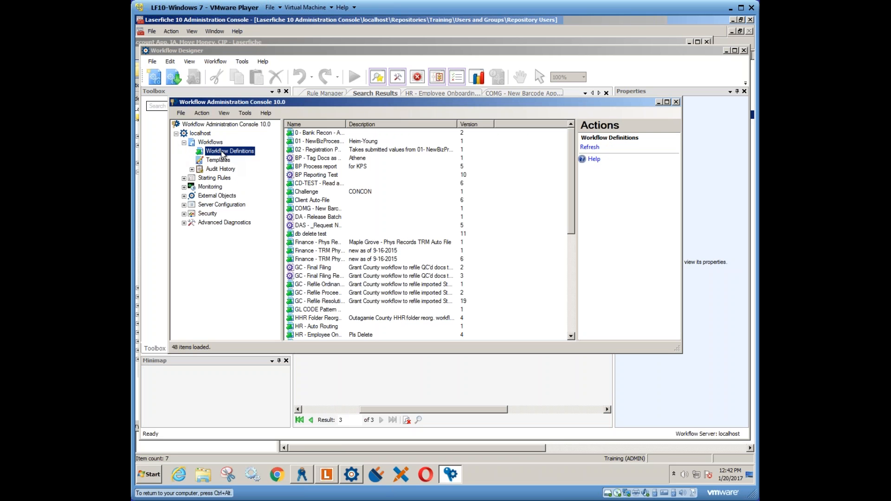
{"action": "double_click", "coordinate": [347, 123]}
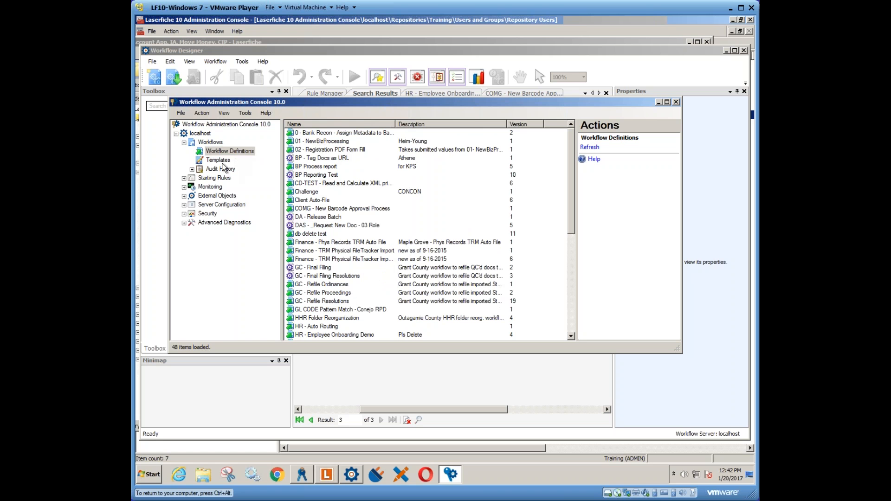
- List the condition-based starting rules with a wider Name column, and look at the rules for the HR - Auto Routing workflow
{"action": "left_click", "coordinate": [184, 178]}
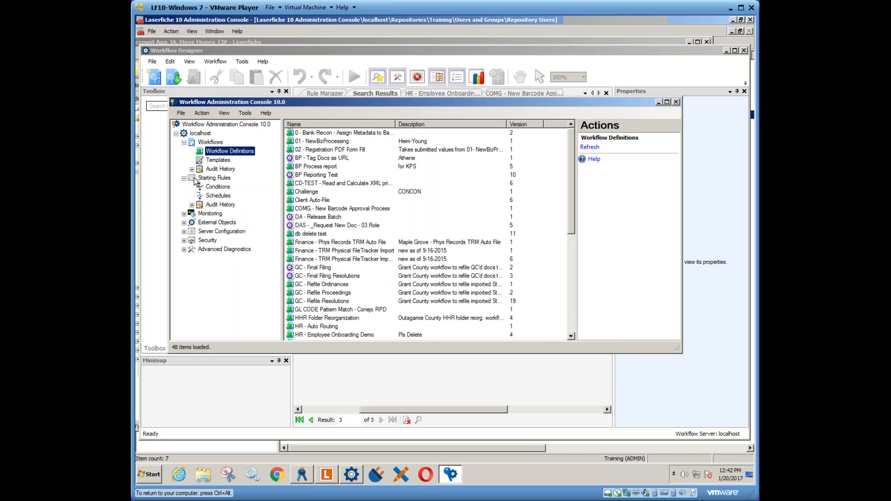
{"action": "left_click", "coordinate": [218, 188]}
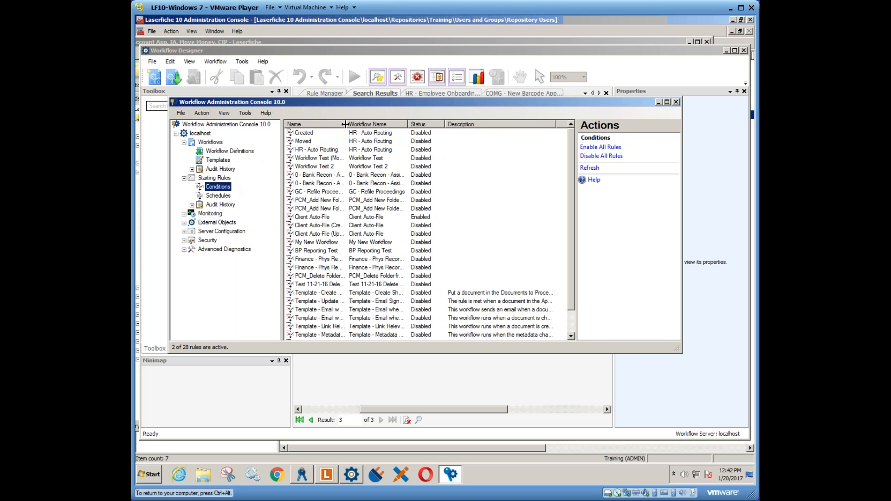
{"action": "double_click", "coordinate": [345, 124]}
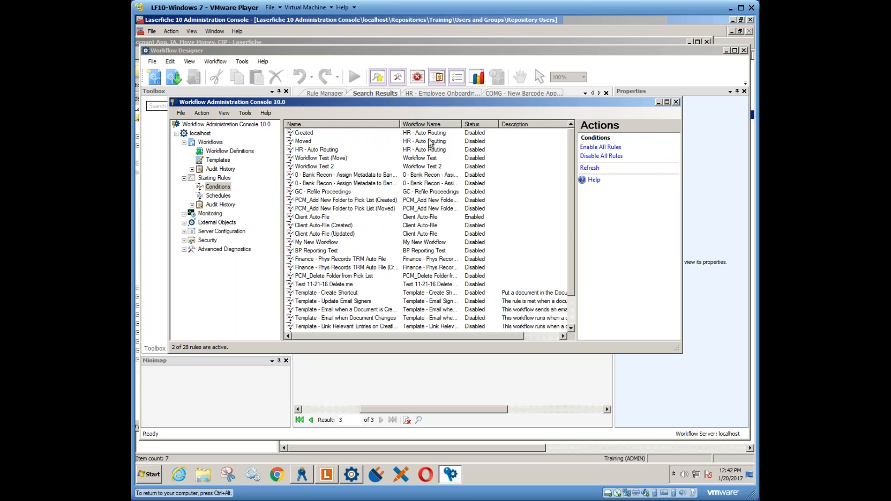
{"action": "left_click", "coordinate": [329, 149]}
{"action": "left_click", "coordinate": [319, 142]}
{"action": "left_click", "coordinate": [315, 134]}
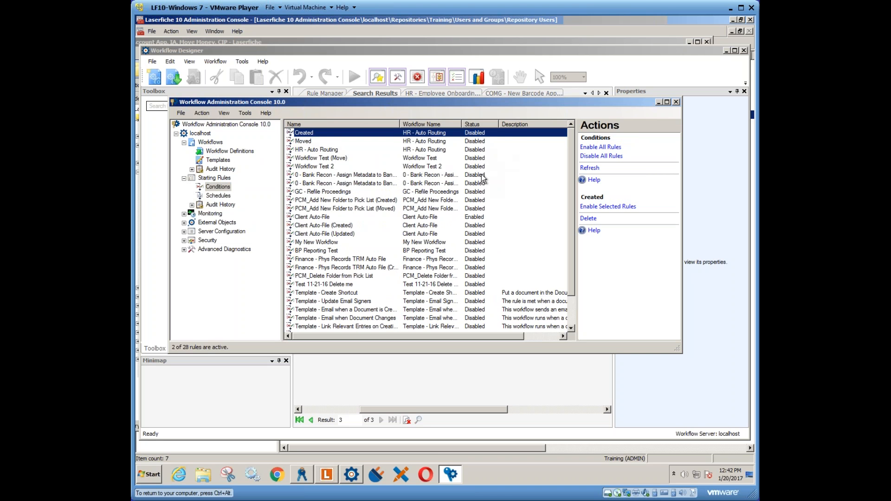
- Sort the condition rules by status with enabled rules first, and view the available actions for Client Auto-File (2)
{"action": "left_click", "coordinate": [480, 124]}
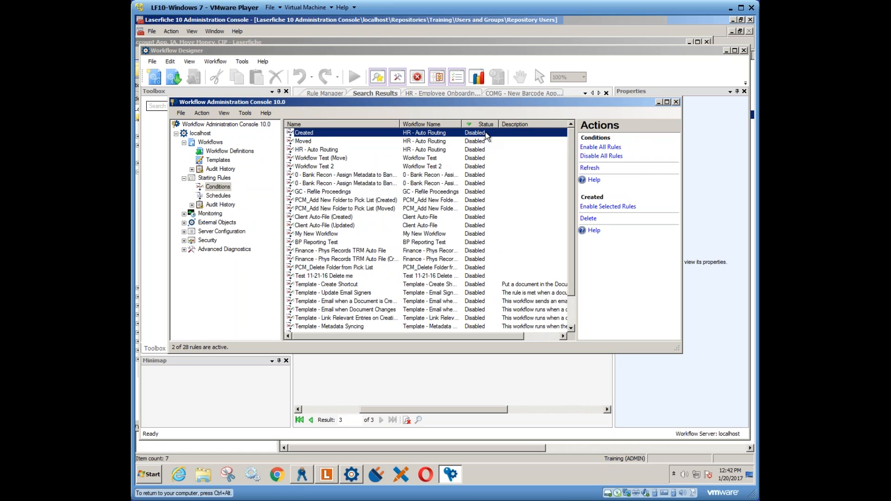
{"action": "left_click", "coordinate": [480, 124]}
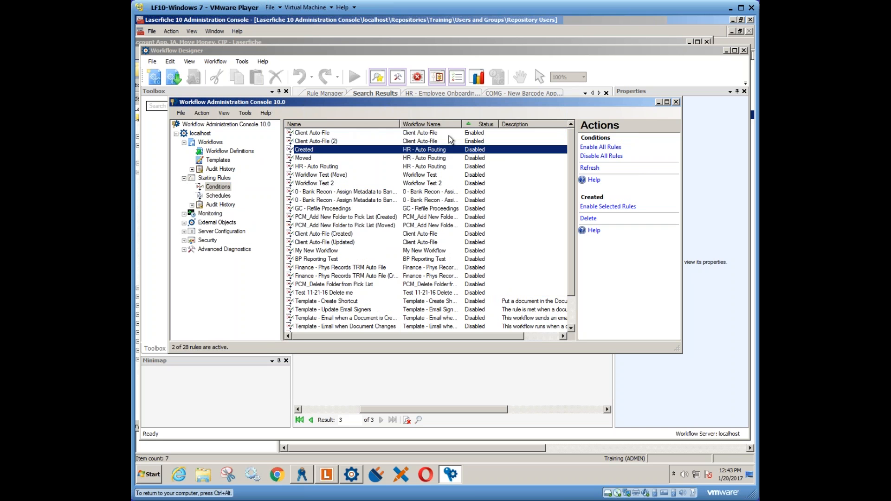
{"action": "left_click", "coordinate": [346, 131]}
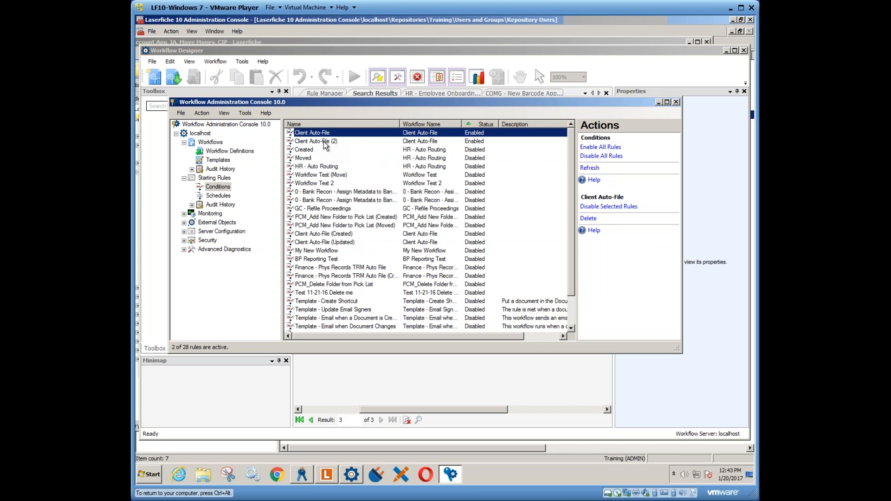
{"action": "right_click", "coordinate": [324, 142]}
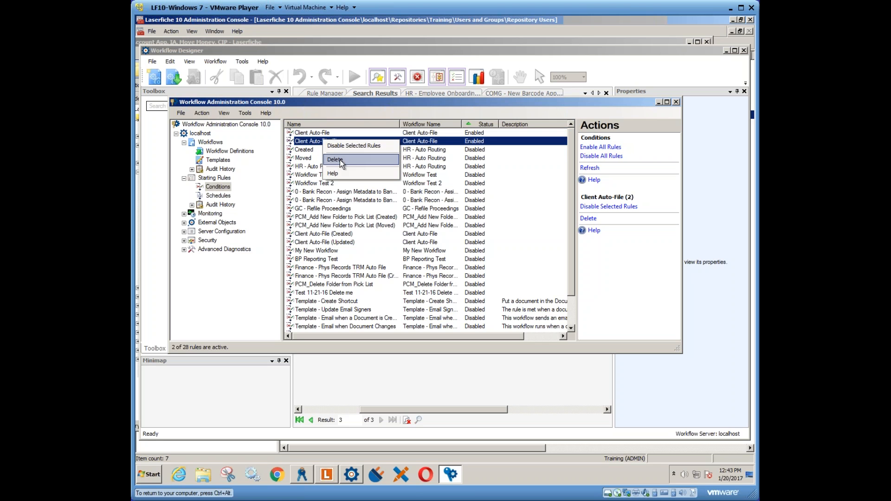
- List the scheduled starting rules and widen the Name column to read the rule names
{"action": "left_click", "coordinate": [215, 197]}
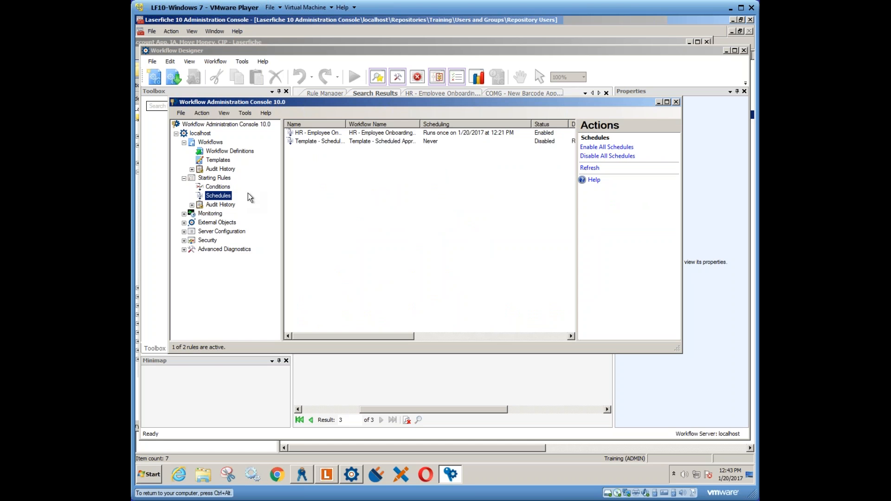
{"action": "left_click_drag", "start_coordinate": [348, 124], "coordinate": [396, 124]}
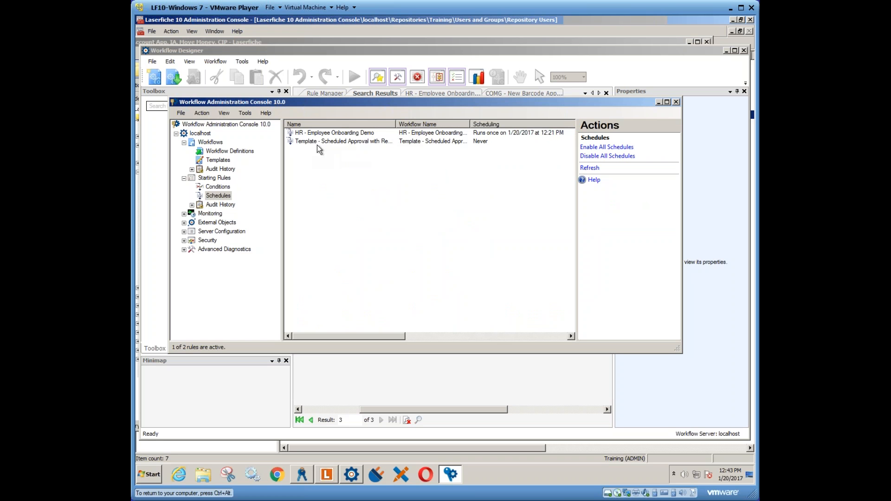
- Open the Subscriber Tracer for the RONSVM subscriber from the Monitoring section
{"action": "left_click", "coordinate": [184, 214]}
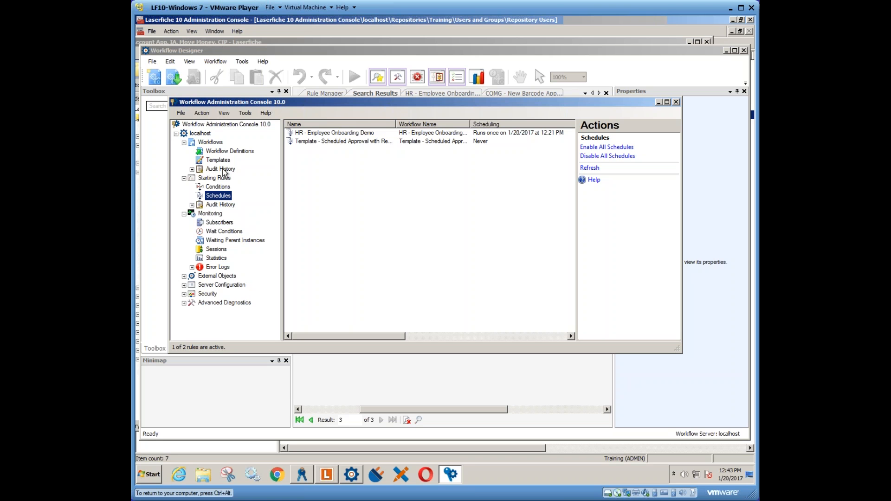
{"action": "left_click", "coordinate": [213, 223]}
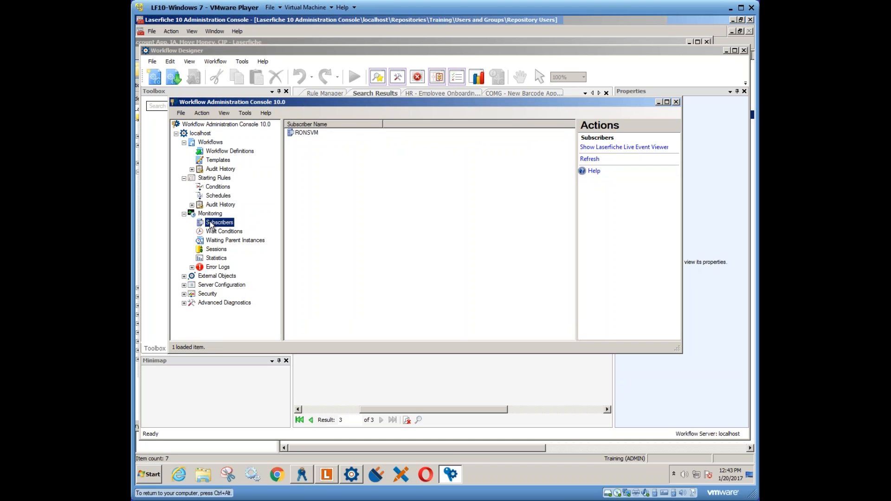
{"action": "double_click", "coordinate": [307, 132]}
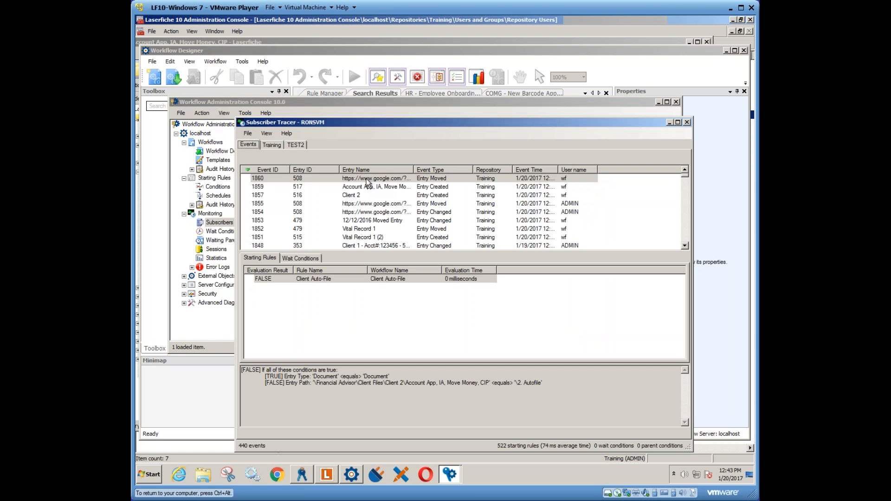
- Compare the starting rule evaluations of events 1860, 1854 and 1855 for entry 508
{"action": "left_click", "coordinate": [370, 181]}
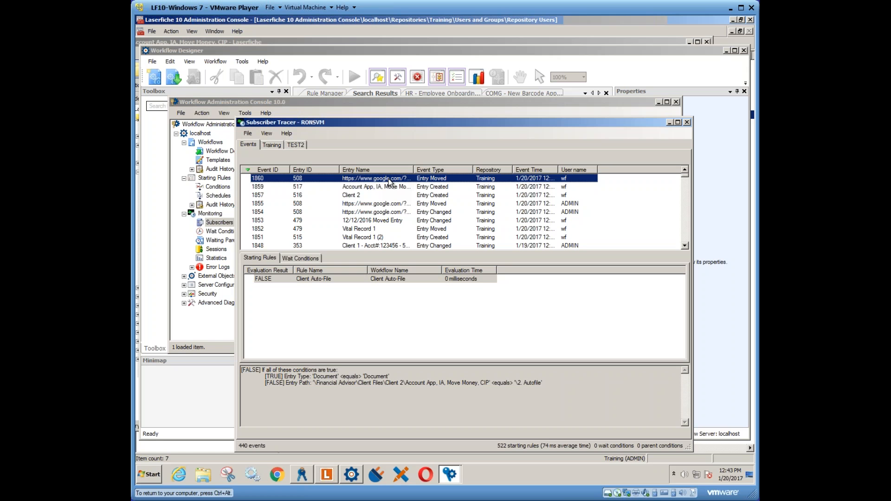
{"action": "left_click", "coordinate": [372, 213]}
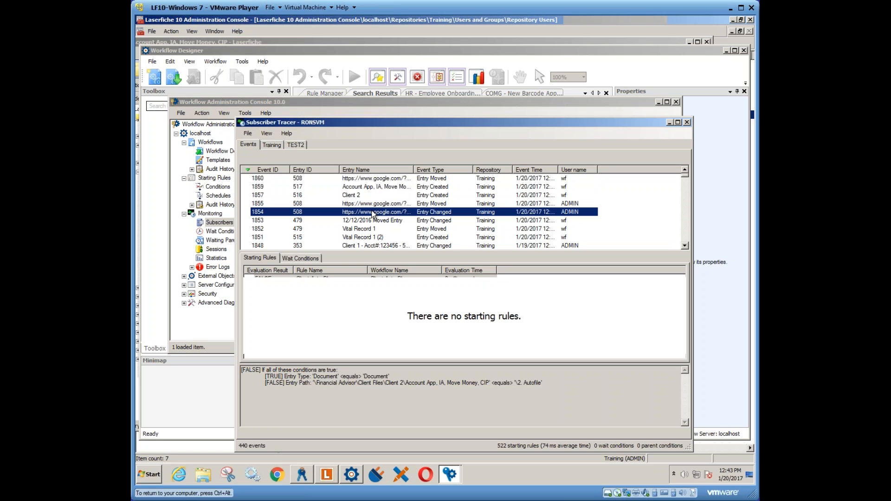
{"action": "left_click", "coordinate": [371, 205]}
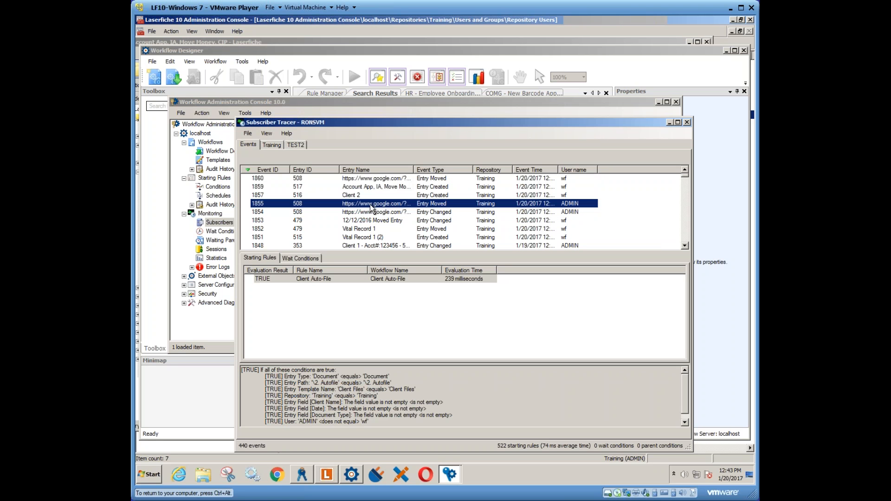
{"action": "left_click", "coordinate": [428, 213]}
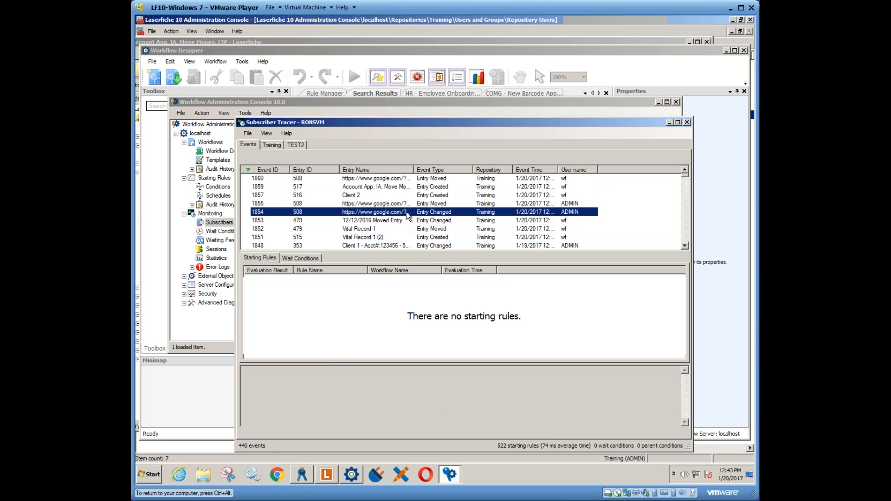
{"action": "left_click", "coordinate": [436, 206]}
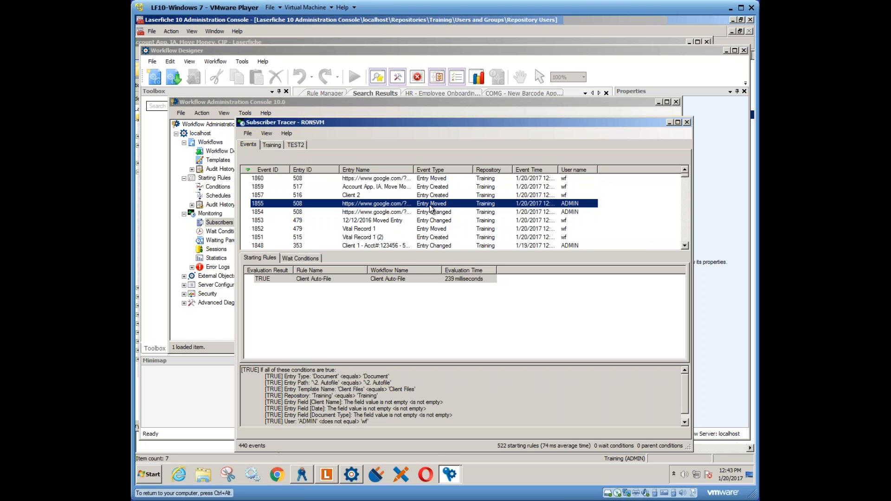
- Examine the Client Auto-File conditions evaluated for event 1855, and compare them with event 1854
{"action": "left_click_drag", "start_coordinate": [419, 124], "coordinate": [399, 68]}
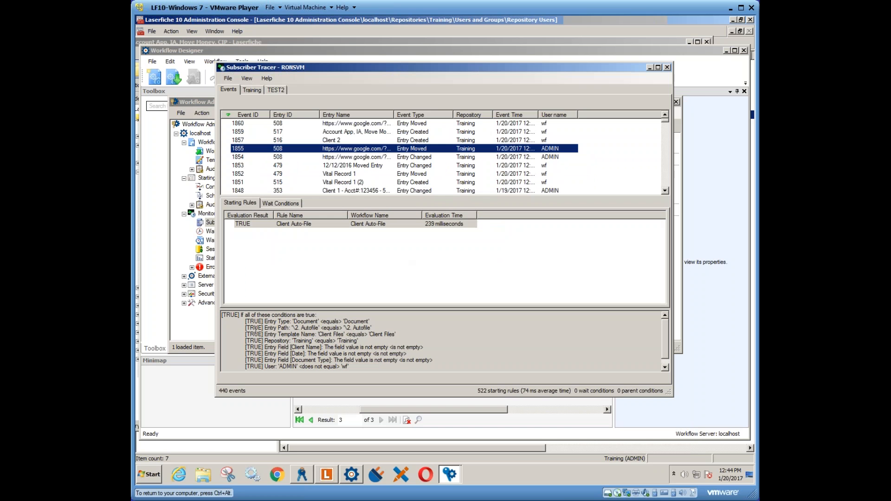
{"action": "left_click_drag", "start_coordinate": [237, 314], "coordinate": [282, 371]}
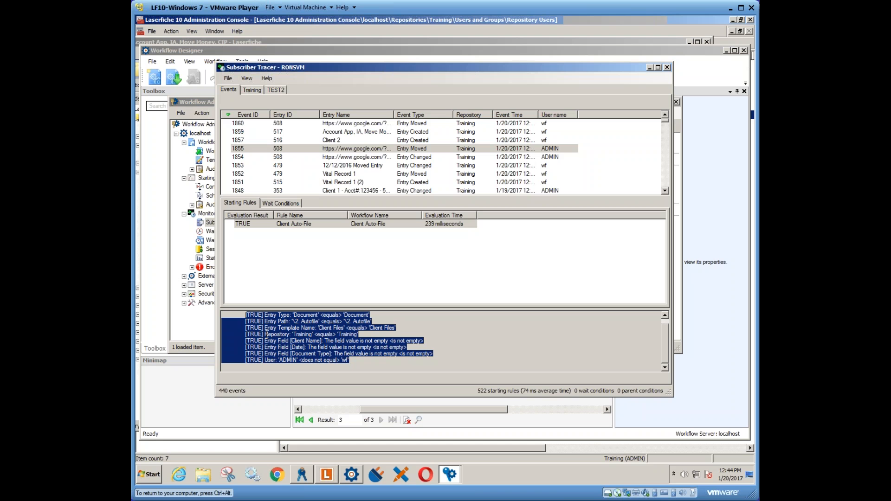
{"action": "left_click", "coordinate": [312, 224]}
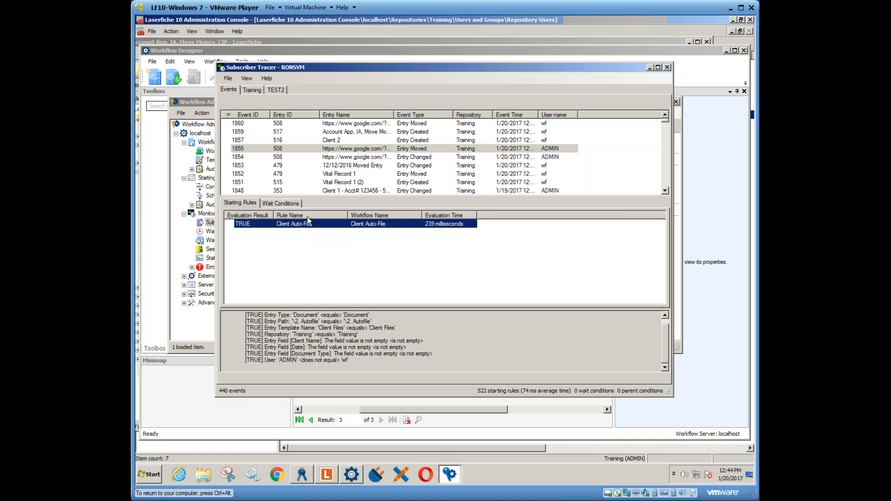
{"action": "left_click", "coordinate": [344, 157]}
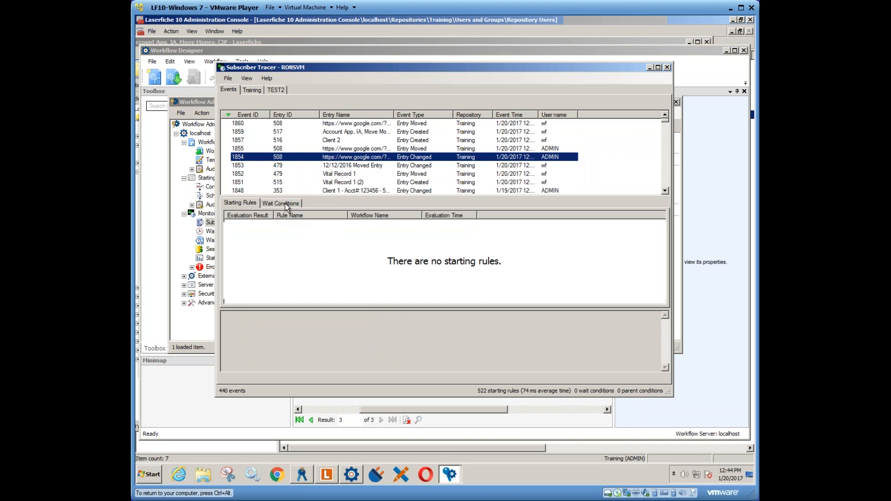
{"action": "left_click", "coordinate": [347, 149]}
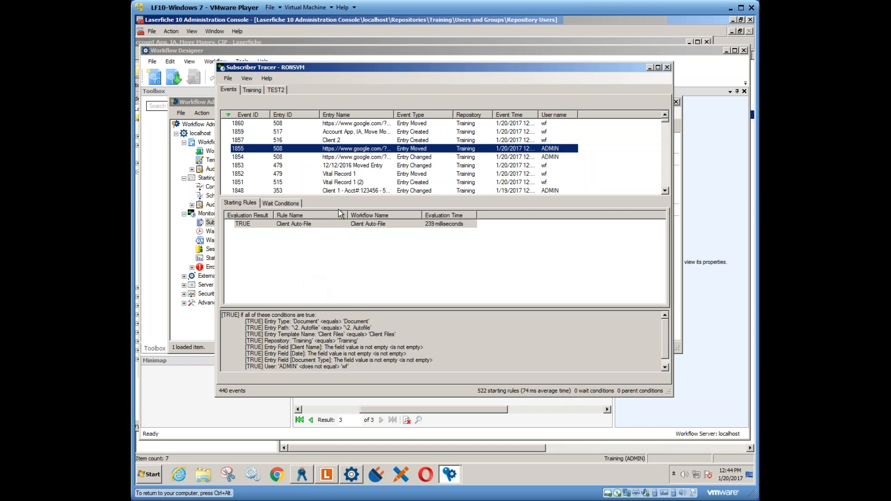
- Examine the Client Auto-File rule evaluation for event 1860, focusing on its Entry Path condition
{"action": "left_click", "coordinate": [344, 125]}
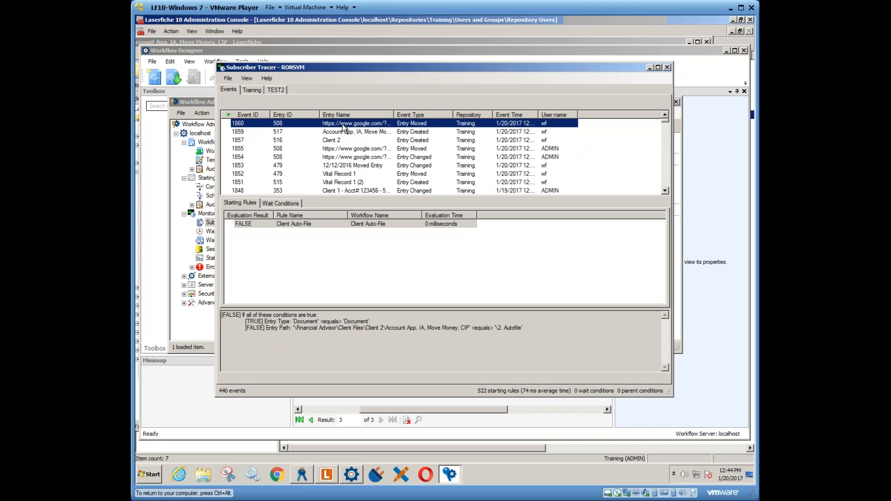
{"action": "left_click", "coordinate": [360, 225]}
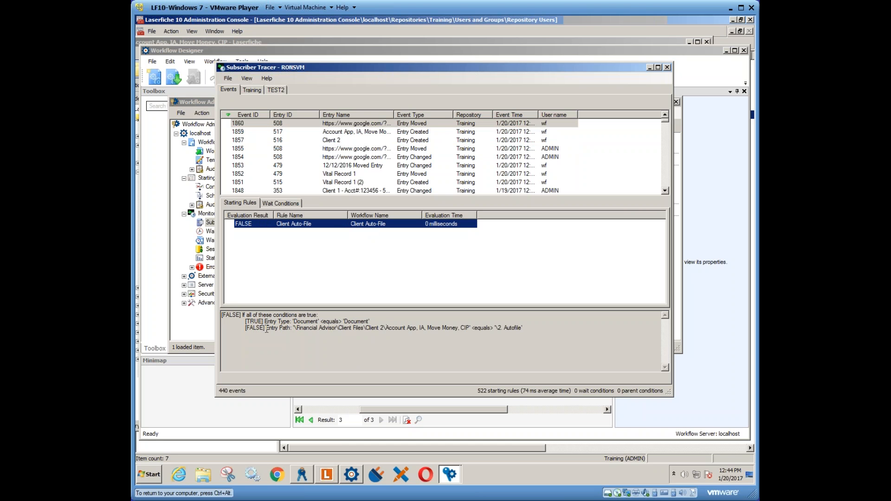
{"action": "left_click_drag", "start_coordinate": [249, 328], "coordinate": [528, 332]}
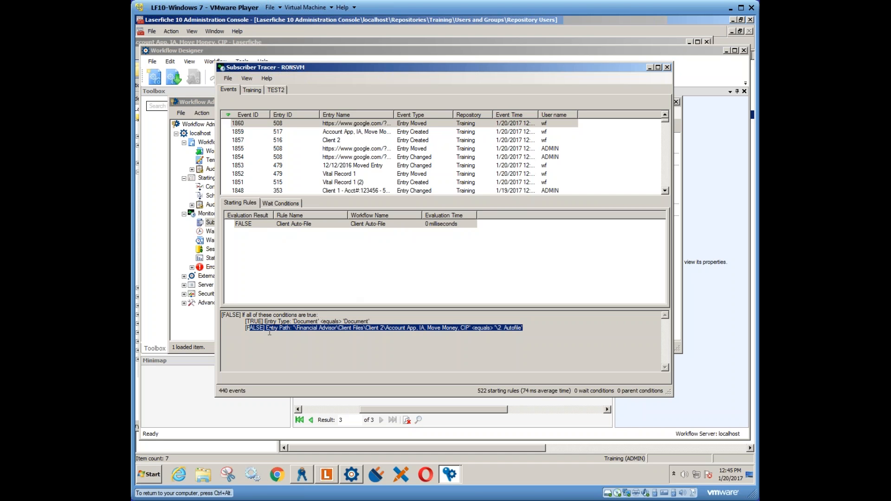
{"action": "left_click_drag", "start_coordinate": [264, 328], "coordinate": [460, 331]}
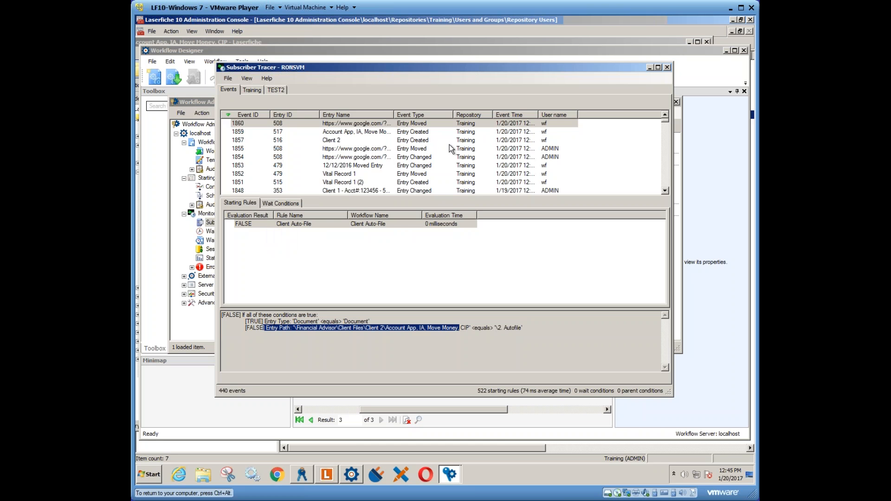
- Close the Subscriber Tracer and view the current error logs in the Monitoring section
{"action": "left_click", "coordinate": [667, 68]}
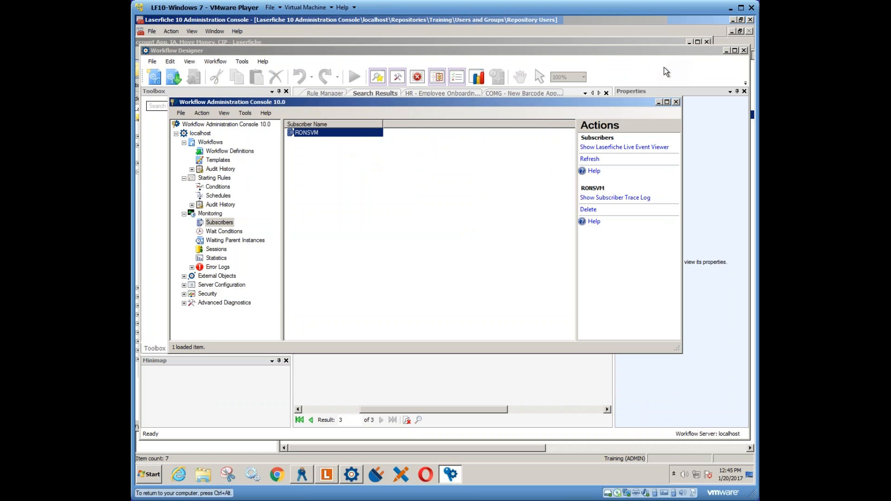
{"action": "left_click", "coordinate": [214, 269]}
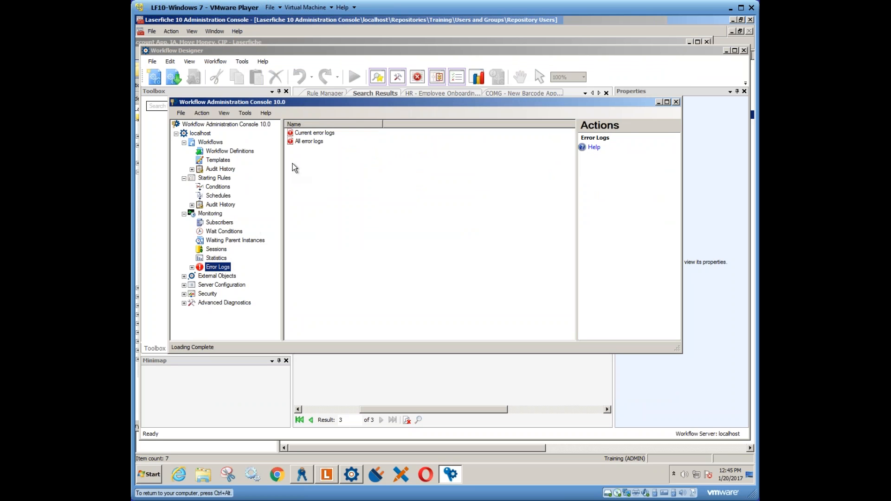
{"action": "double_click", "coordinate": [310, 134]}
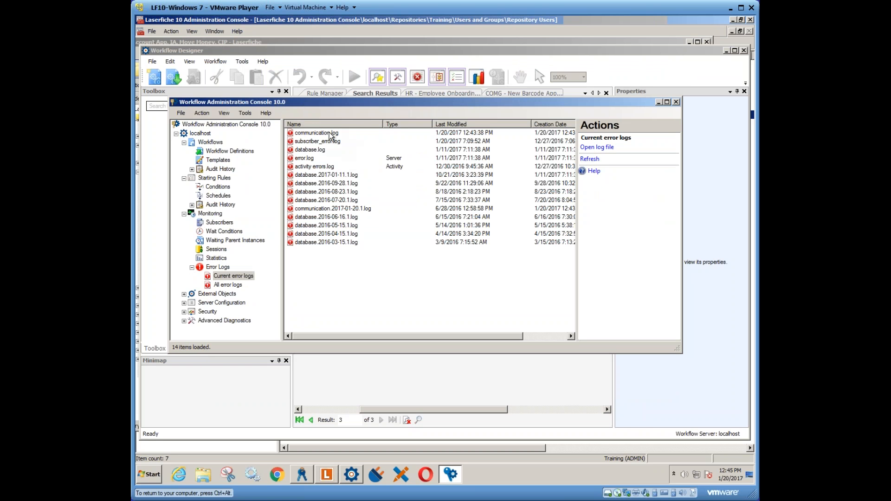
- View the Server Configuration items and the Permissions and Rights list of the Security section
{"action": "left_click", "coordinate": [209, 304]}
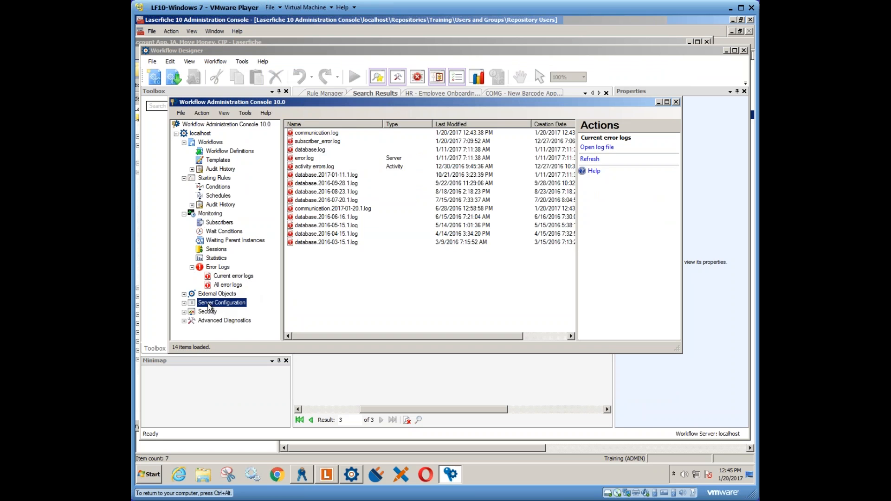
{"action": "left_click", "coordinate": [184, 311]}
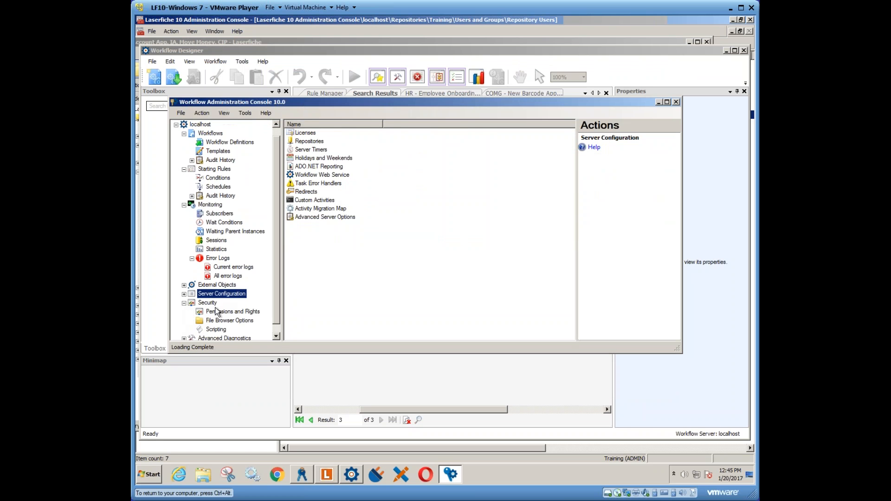
{"action": "left_click", "coordinate": [223, 313]}
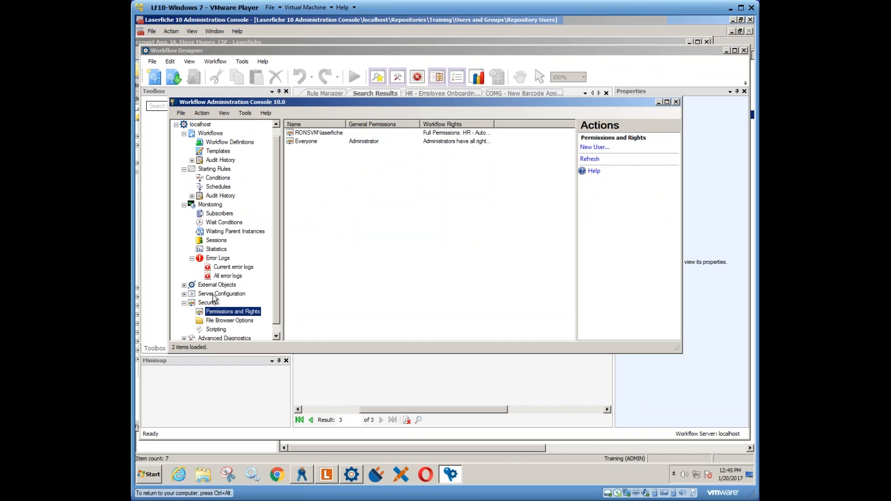
{"action": "scroll", "coordinate": [277, 278], "scroll_direction": "down", "scroll_amount": 1}
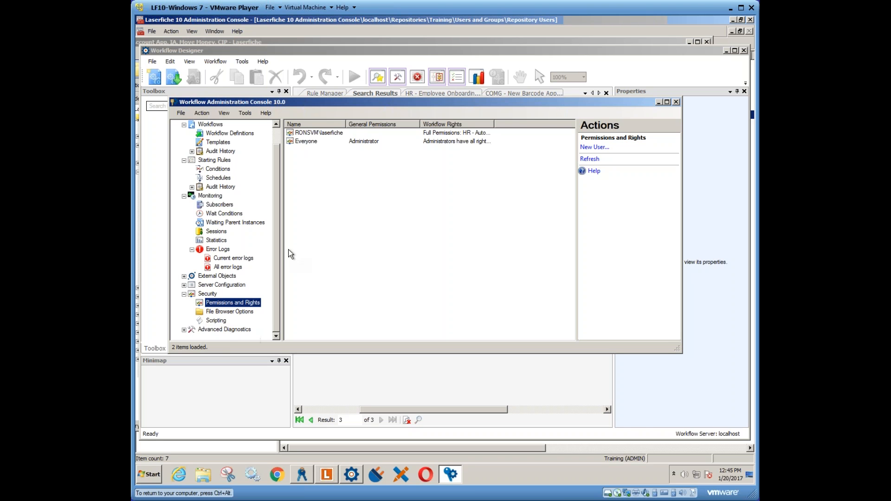
- Check the actions offered for the Random Number Service workflow definition, and view the general permissions of the laserfiche secured user
{"action": "left_click", "coordinate": [219, 134]}
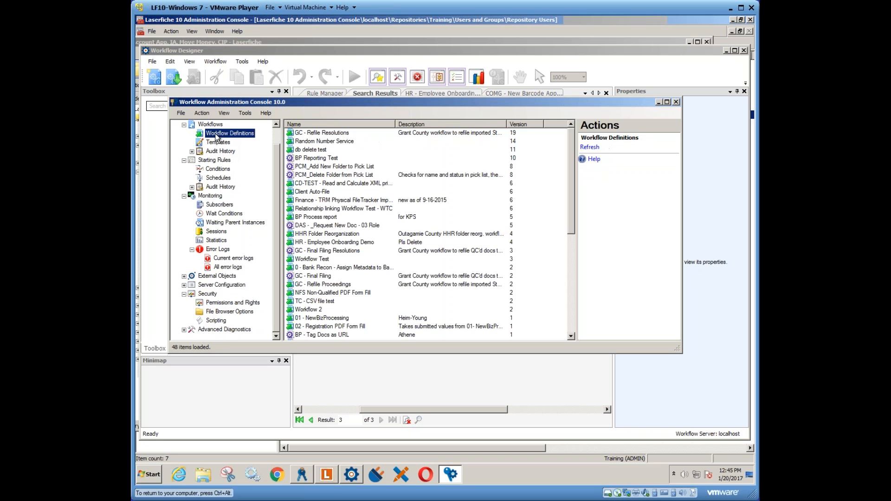
{"action": "right_click", "coordinate": [311, 143]}
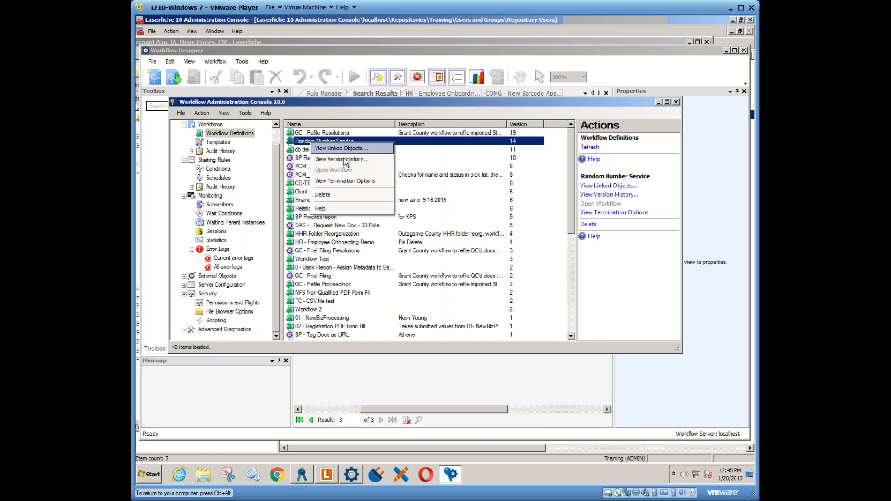
{"action": "left_click", "coordinate": [225, 304]}
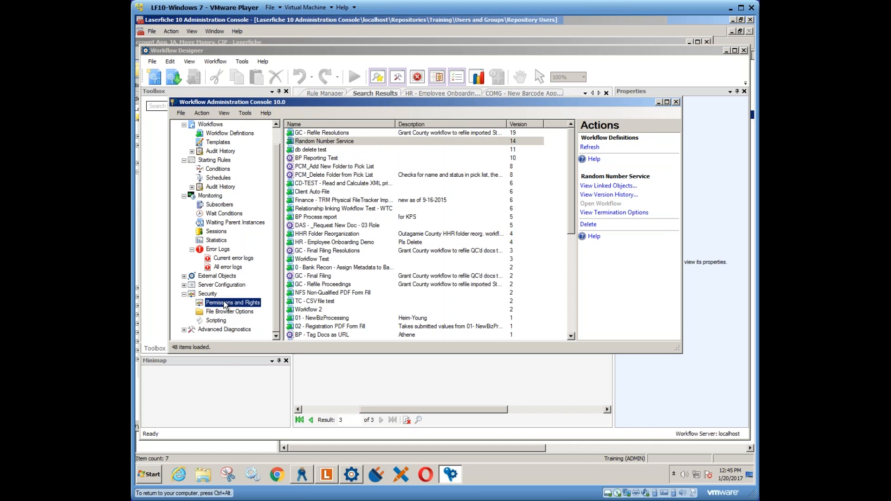
{"action": "right_click", "coordinate": [315, 158]}
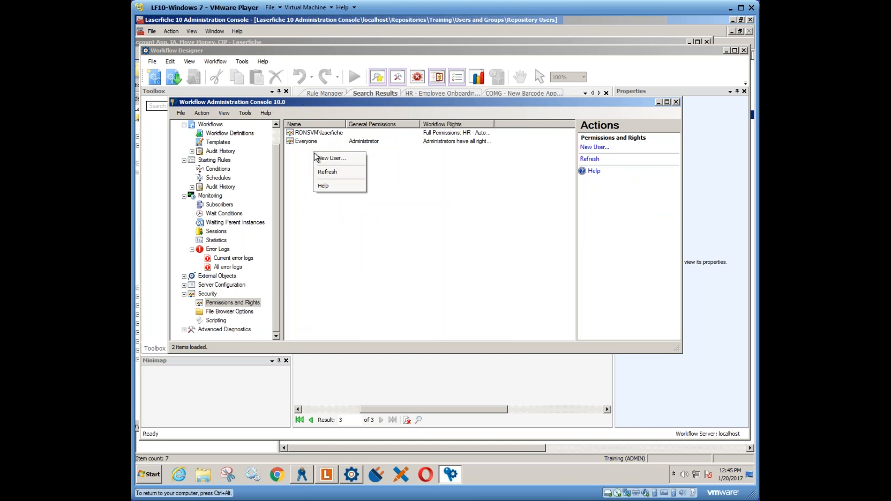
{"action": "double_click", "coordinate": [324, 135]}
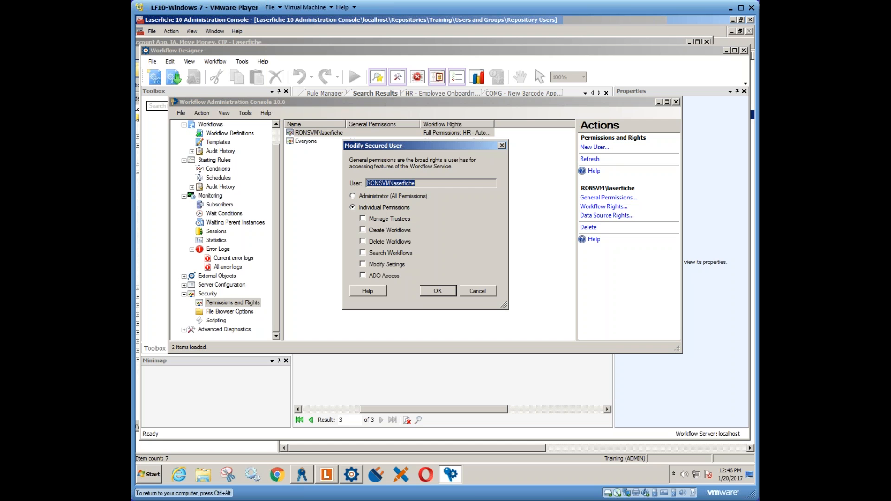
{"action": "left_click", "coordinate": [477, 292]}
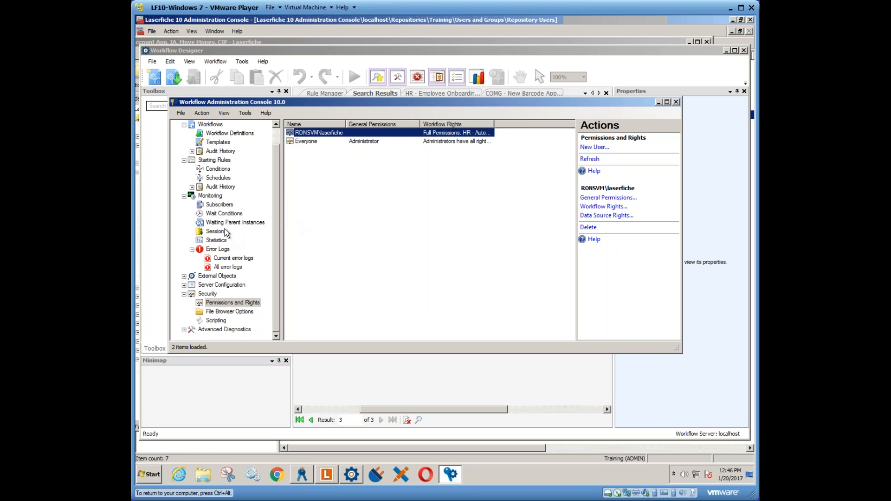
- View the monitored Wait Conditions and Sessions, widening the Application and Last Access Time columns to identify each session's application
{"action": "left_click", "coordinate": [216, 214]}
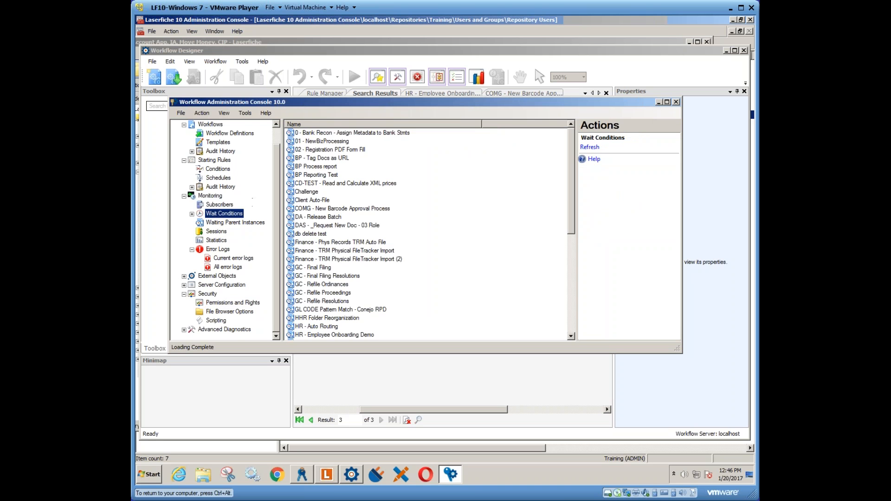
{"action": "left_click", "coordinate": [217, 231]}
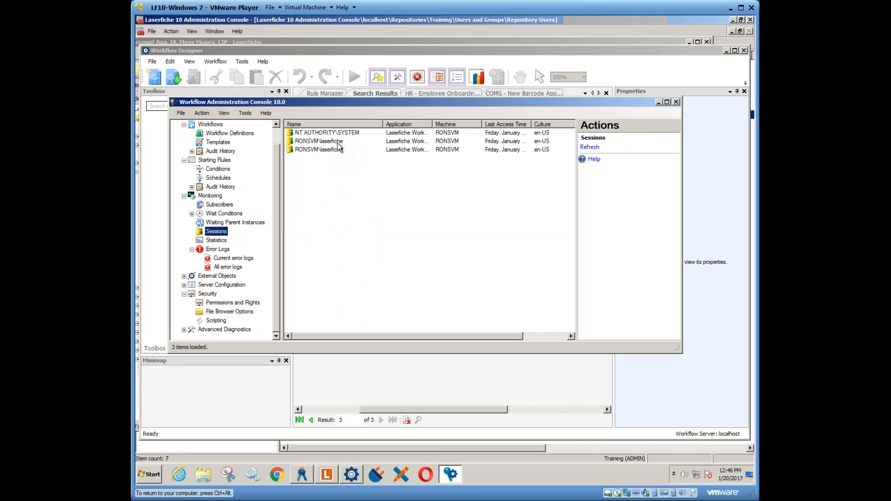
{"action": "left_click_drag", "start_coordinate": [531, 124], "coordinate": [554, 124]}
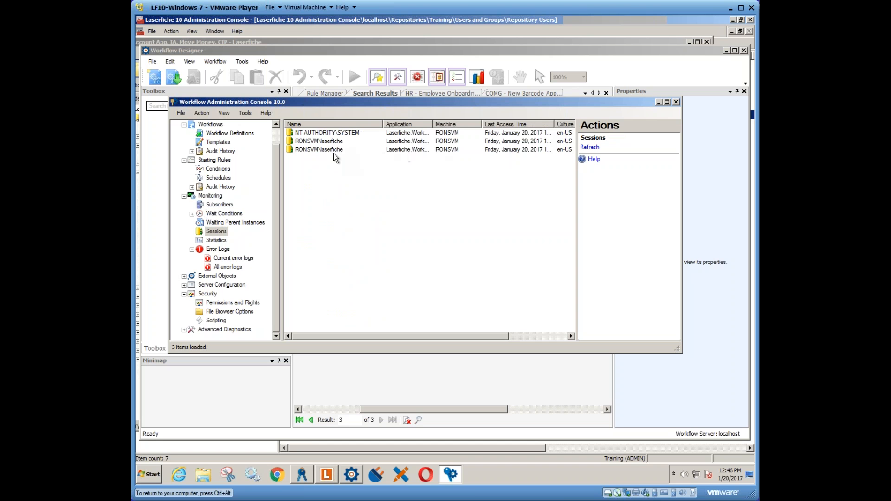
{"action": "left_click", "coordinate": [316, 149]}
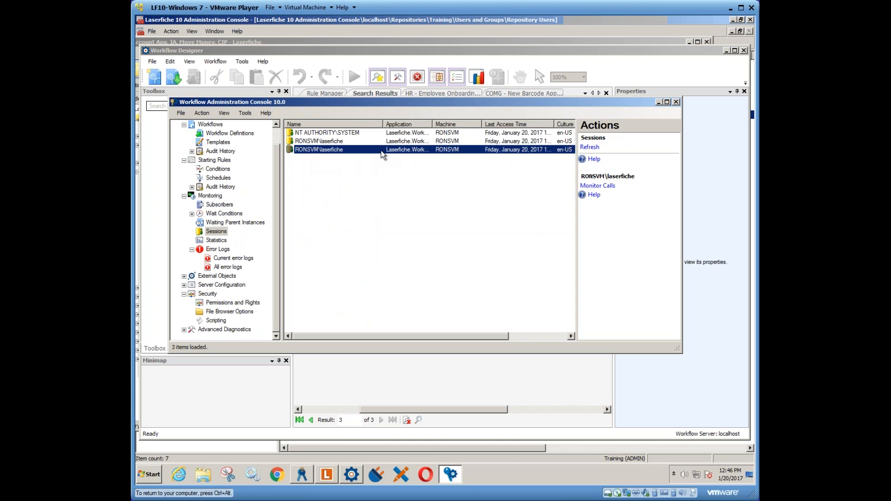
{"action": "left_click_drag", "start_coordinate": [432, 124], "coordinate": [494, 125]}
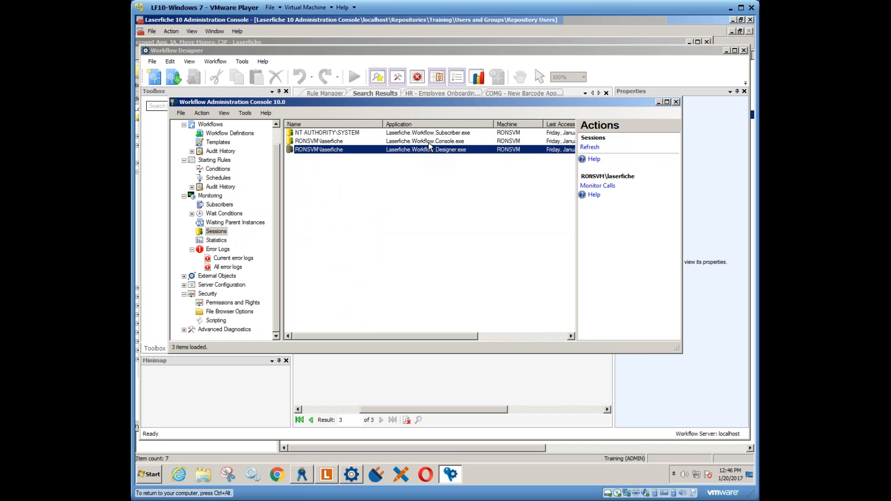
{"action": "left_click", "coordinate": [351, 134]}
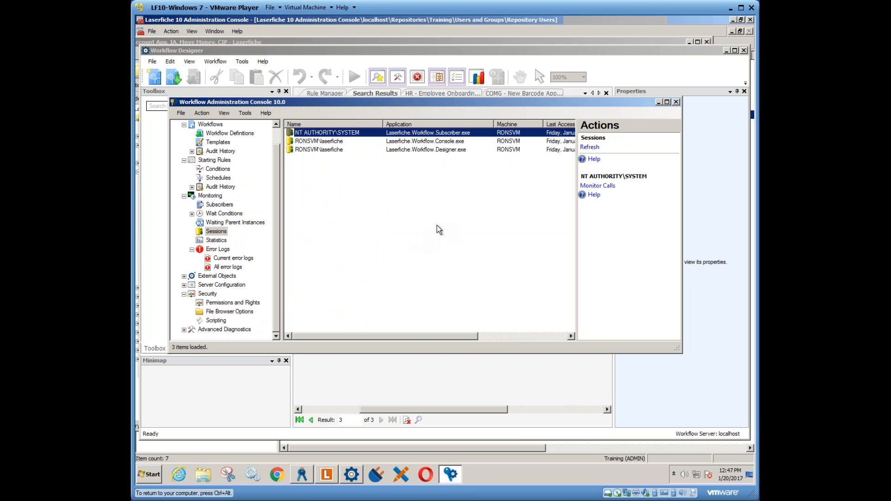
- Minimize the Workflow Administration Console and hide the Search Results view in Workflow Designer
{"action": "left_click", "coordinate": [659, 102]}
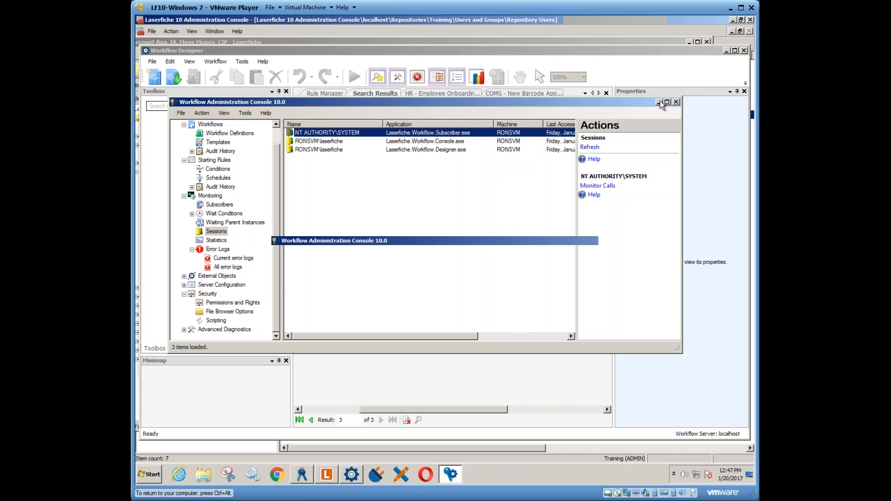
{"action": "left_click", "coordinate": [331, 95]}
{"action": "left_click", "coordinate": [370, 95]}
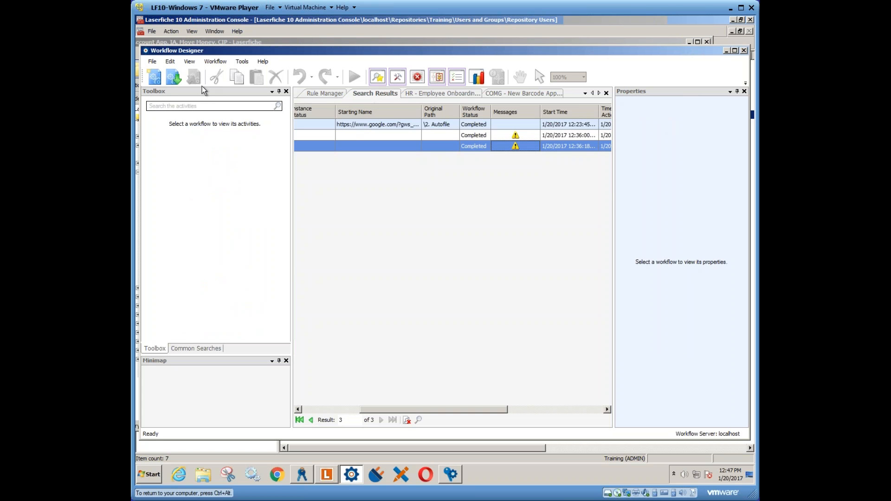
{"action": "left_click", "coordinate": [188, 63]}
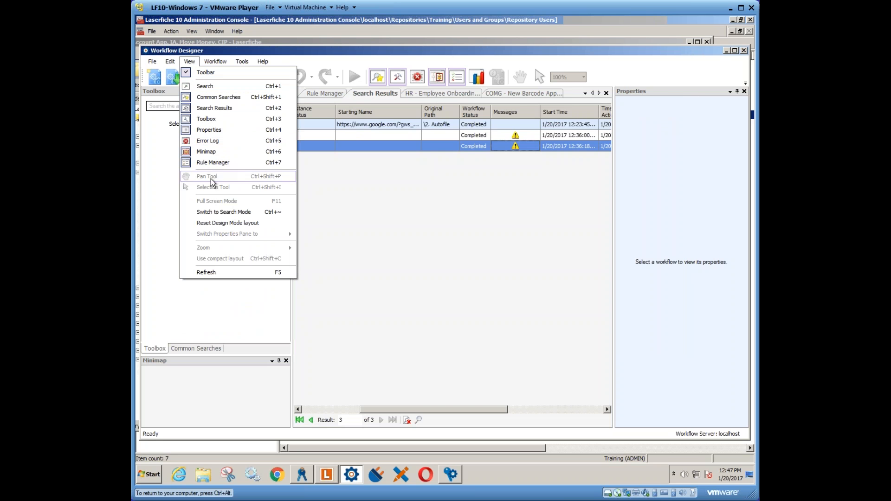
{"action": "left_click", "coordinate": [212, 108]}
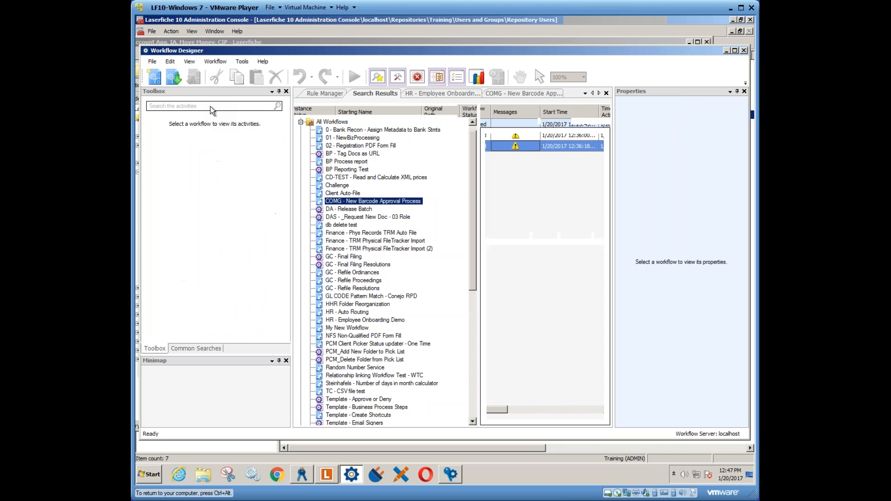
- Close the HR - Employee Onboarding Demo and COMG - New Barcode Approval Process workflows, discarding the latter's changes
{"action": "right_click", "coordinate": [379, 94]}
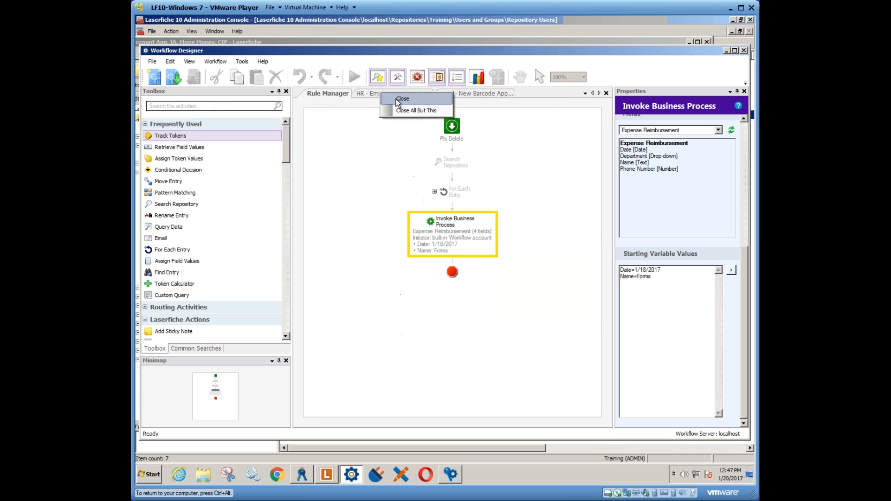
{"action": "left_click", "coordinate": [397, 99]}
{"action": "right_click", "coordinate": [380, 95]}
{"action": "left_click", "coordinate": [403, 101]}
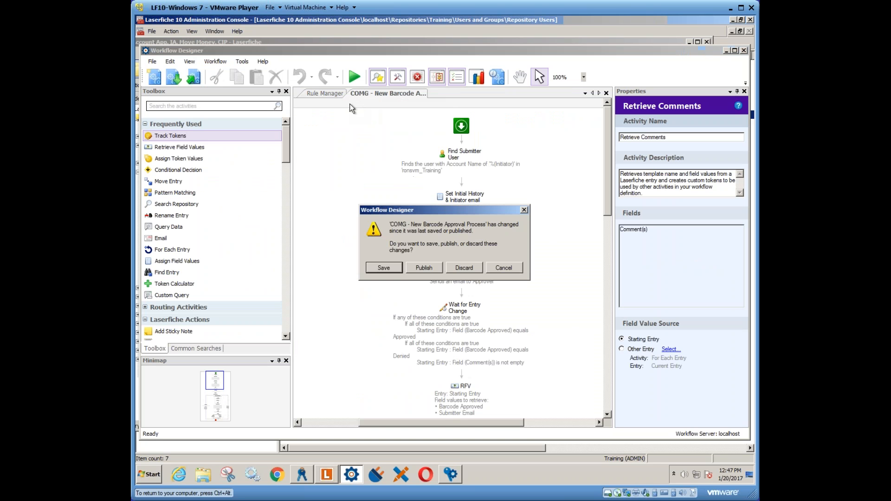
{"action": "left_click", "coordinate": [464, 267]}
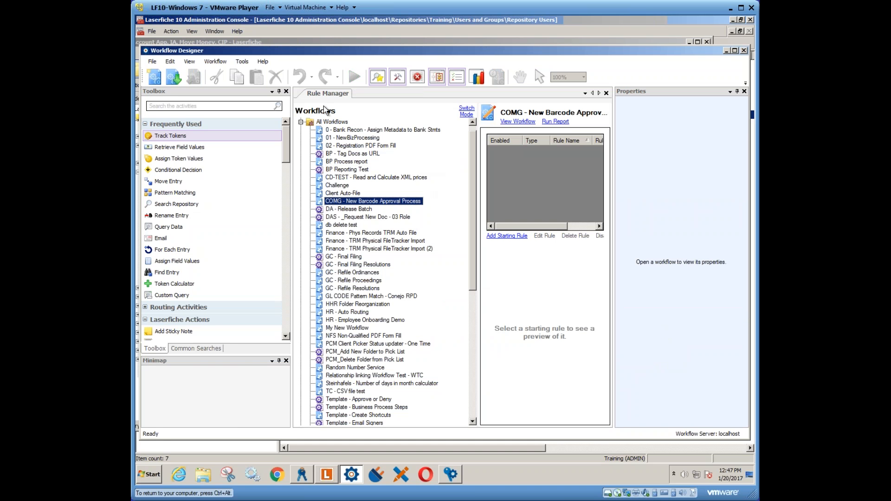
- Collapse the All Workflows folder and close the Rule Manager
{"action": "left_click", "coordinate": [310, 122]}
{"action": "left_click", "coordinate": [300, 122]}
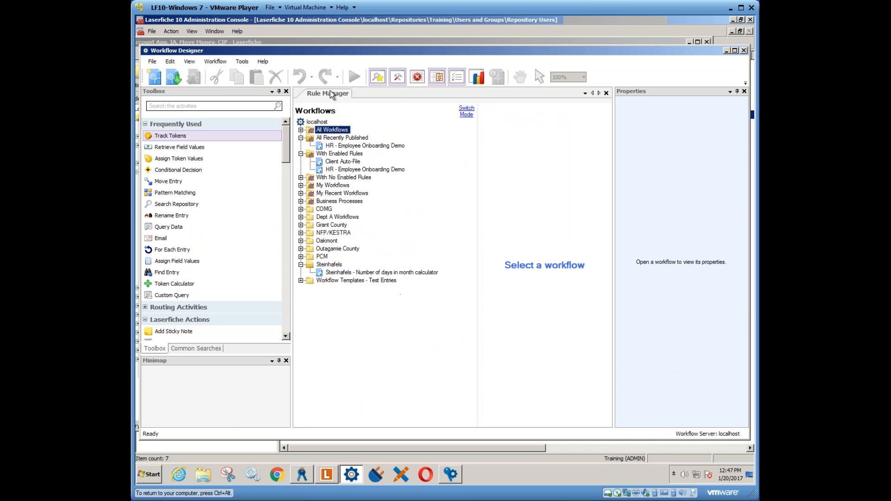
{"action": "right_click", "coordinate": [328, 93]}
{"action": "left_click", "coordinate": [354, 100]}
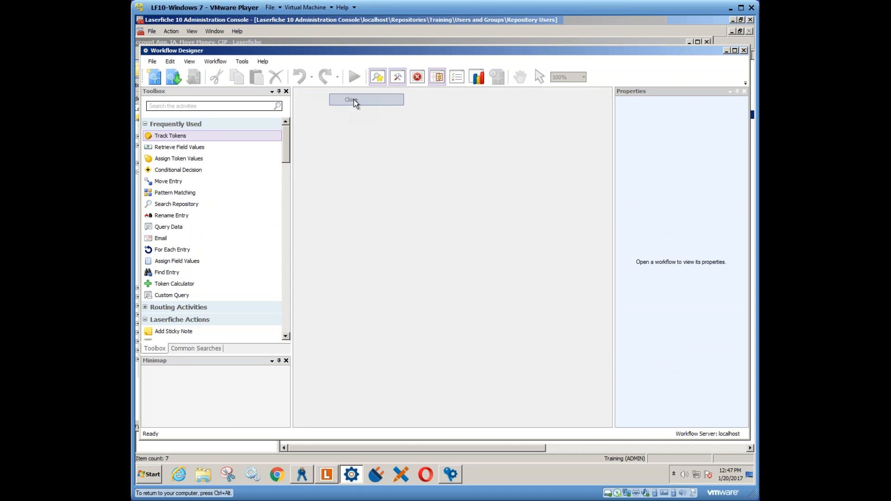
- Create a new blank workflow and bring the Rule Manager back into the workspace
{"action": "left_click", "coordinate": [210, 61]}
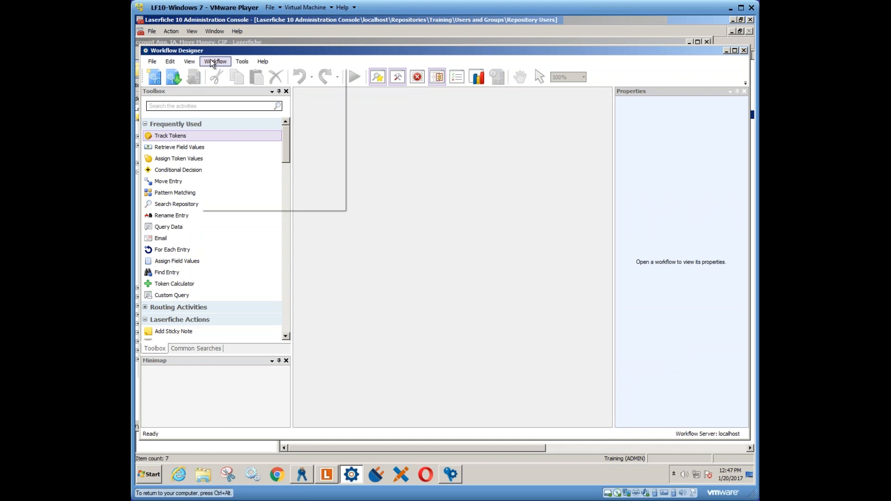
{"action": "left_click", "coordinate": [160, 79]}
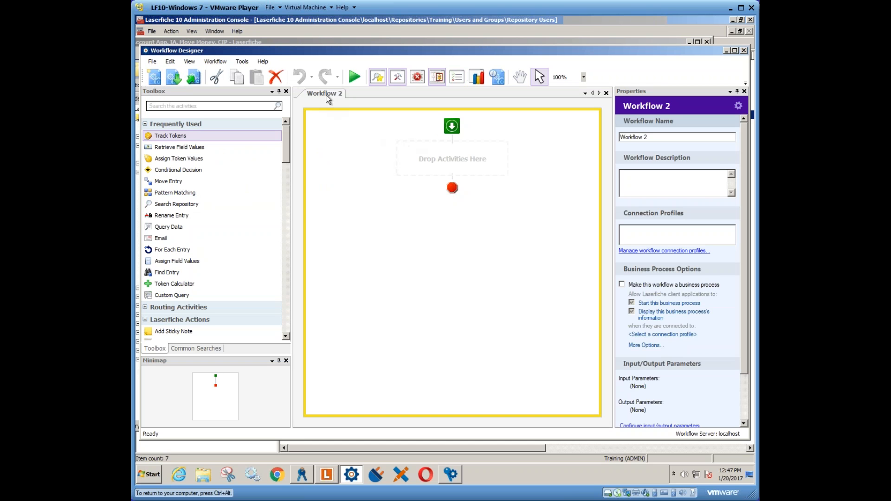
{"action": "left_click", "coordinate": [189, 62]}
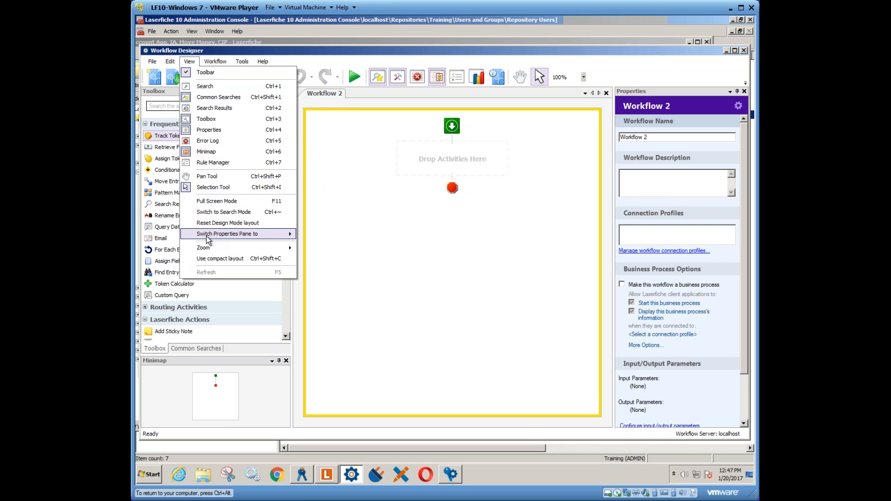
{"action": "left_click", "coordinate": [214, 163]}
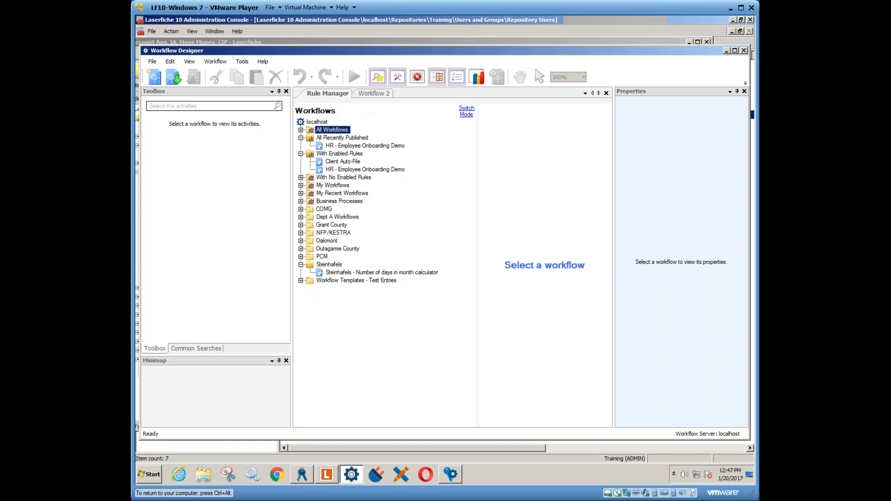
- Show the Search pane and compare its criteria with the predefined Common Searches
{"action": "left_click", "coordinate": [189, 62]}
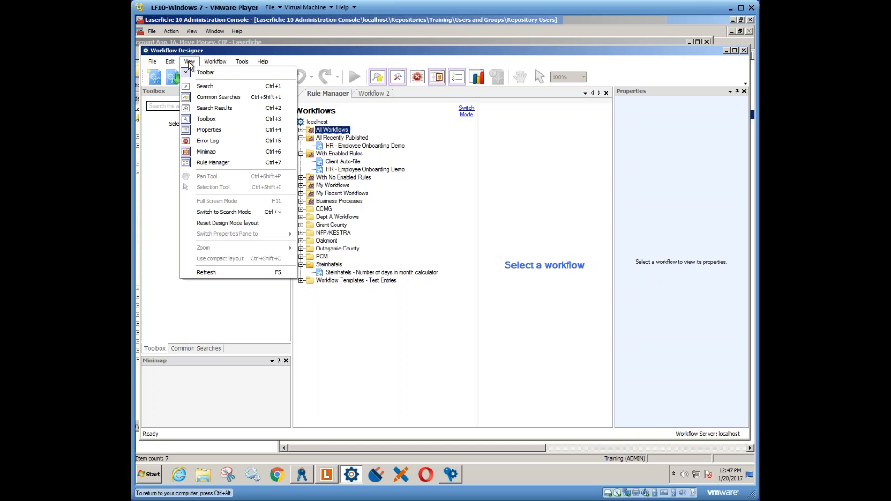
{"action": "left_click", "coordinate": [201, 87]}
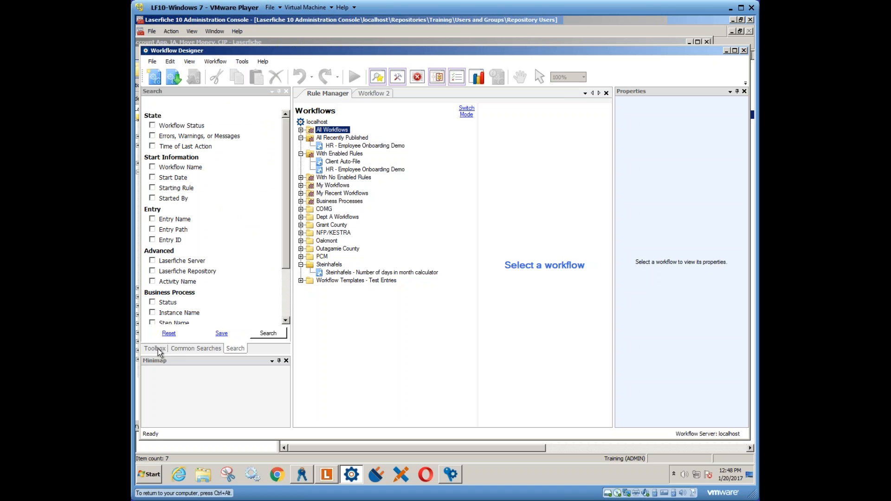
{"action": "left_click", "coordinate": [195, 348]}
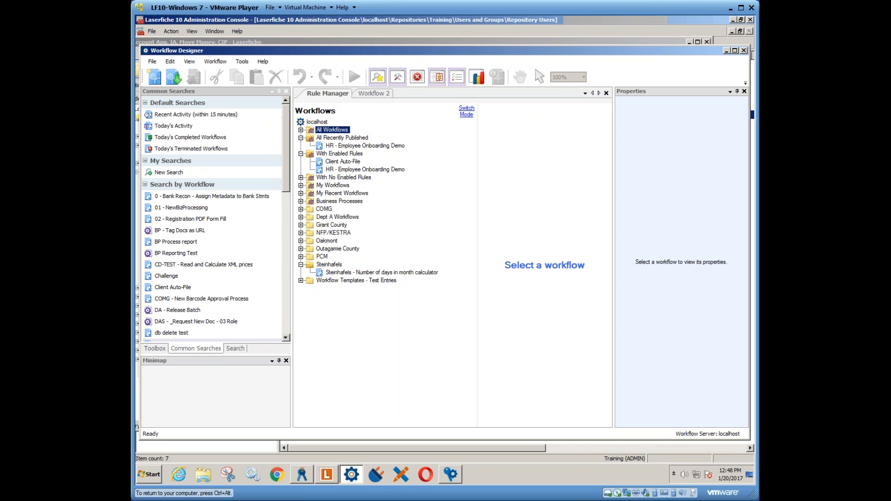
{"action": "left_click", "coordinate": [236, 349]}
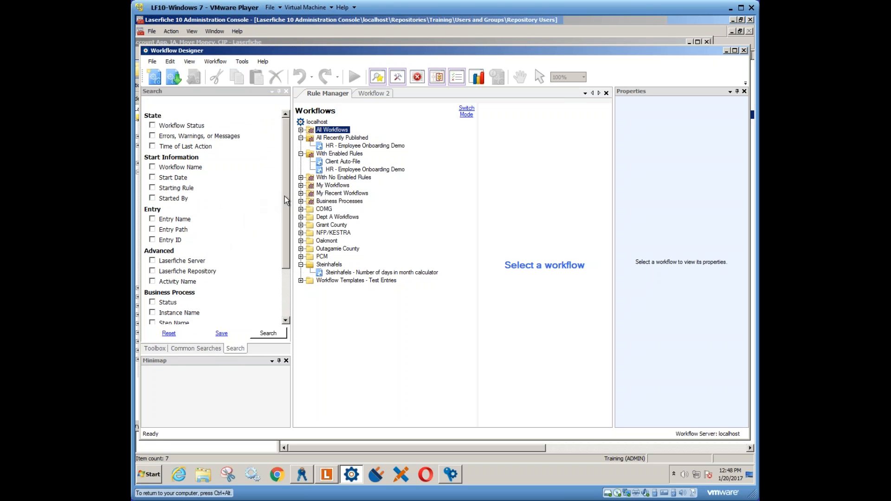
- Enable the Workflow Name search criterion for 0 - Bank Recon - Assign Metadata to Bank Stmts and restrict it to a specific version
{"action": "left_click_drag", "start_coordinate": [285, 196], "coordinate": [278, 163]}
{"action": "left_click", "coordinate": [156, 166]}
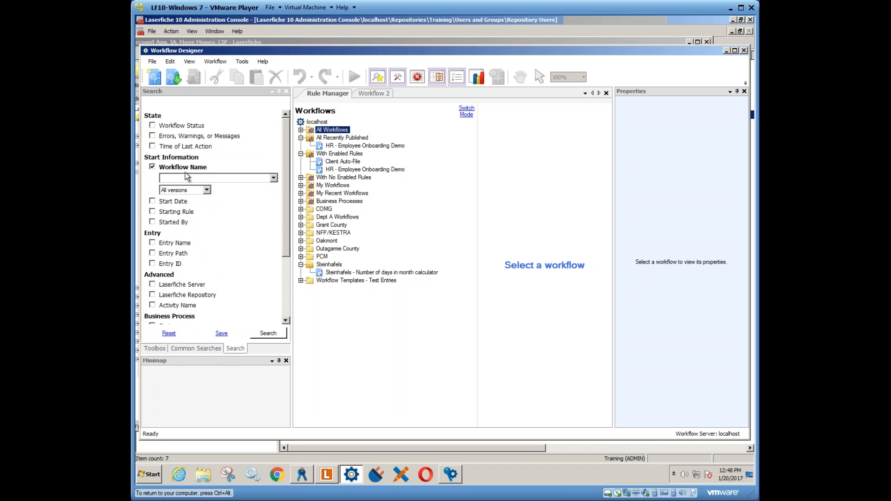
{"action": "left_click", "coordinate": [274, 177]}
{"action": "left_click", "coordinate": [231, 188]}
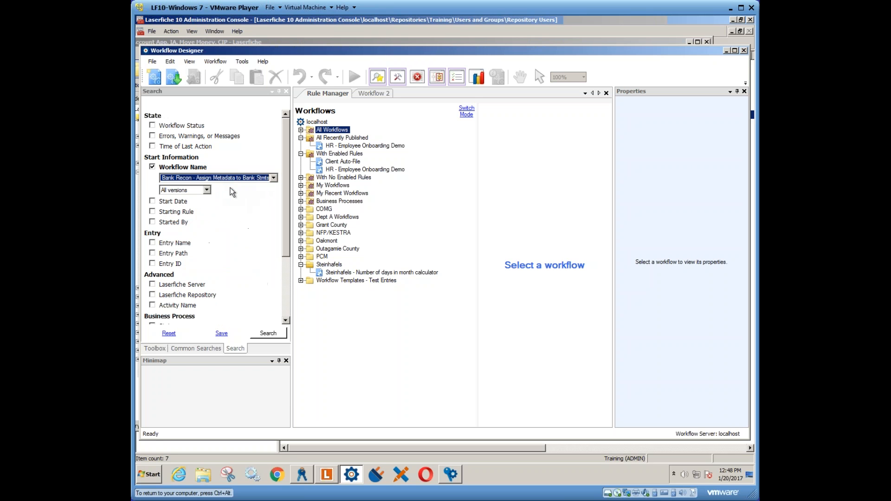
{"action": "left_click", "coordinate": [207, 190]}
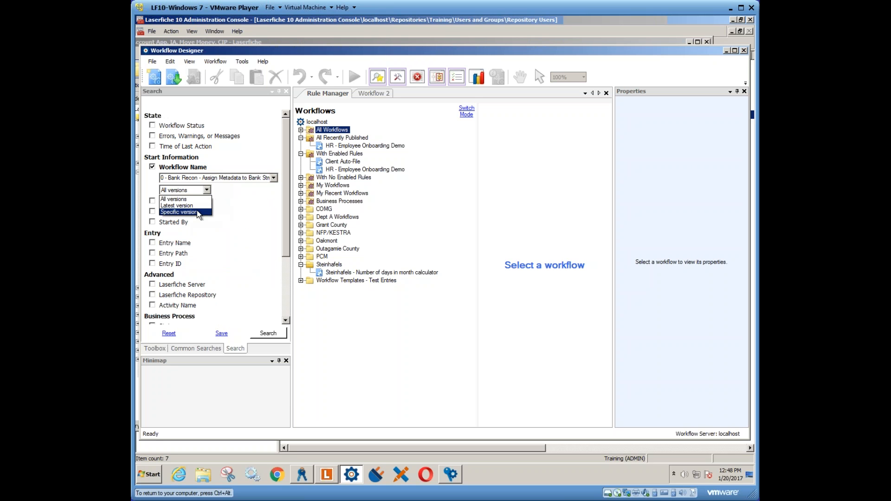
{"action": "left_click", "coordinate": [197, 210]}
{"action": "left_click", "coordinate": [229, 191]}
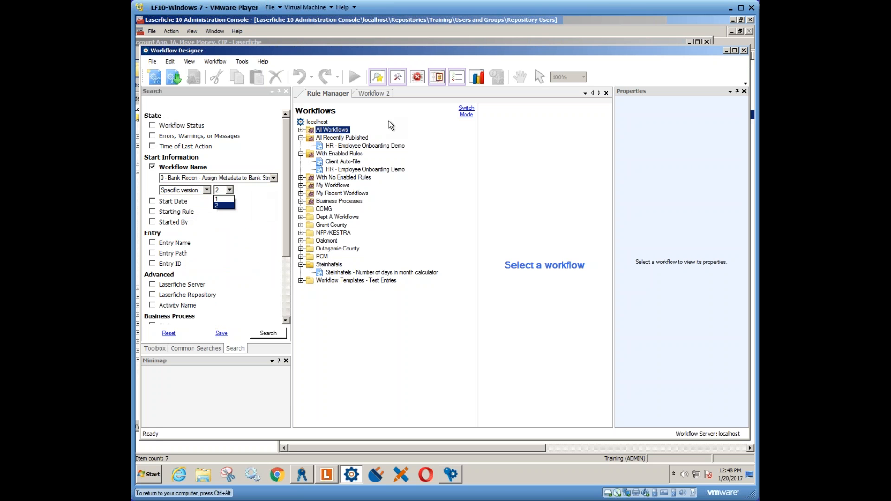
- Open the recently published HR - Employee Onboarding Demo workflow and delete its Invoke Business Process activity
{"action": "left_click", "coordinate": [370, 93]}
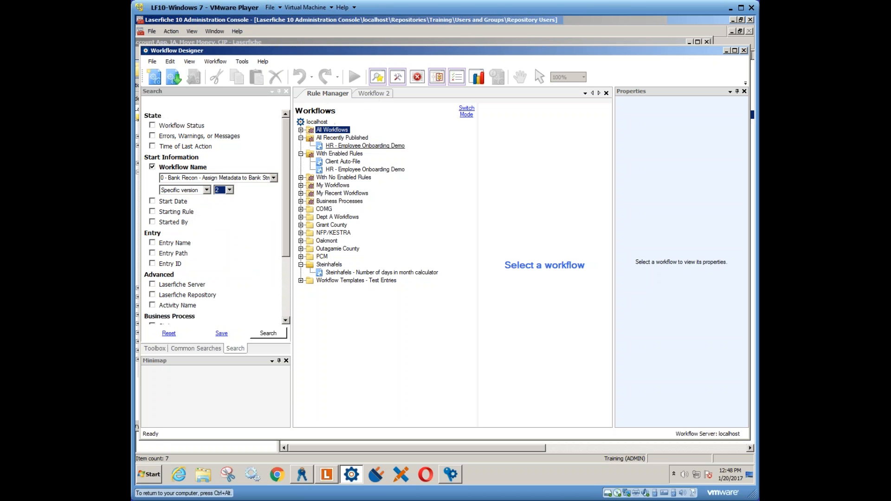
{"action": "double_click", "coordinate": [340, 146]}
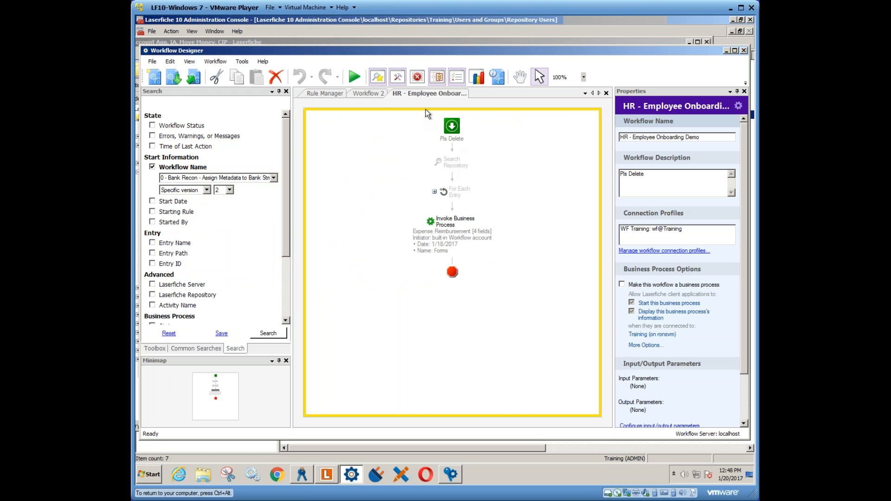
{"action": "right_click", "coordinate": [449, 231]}
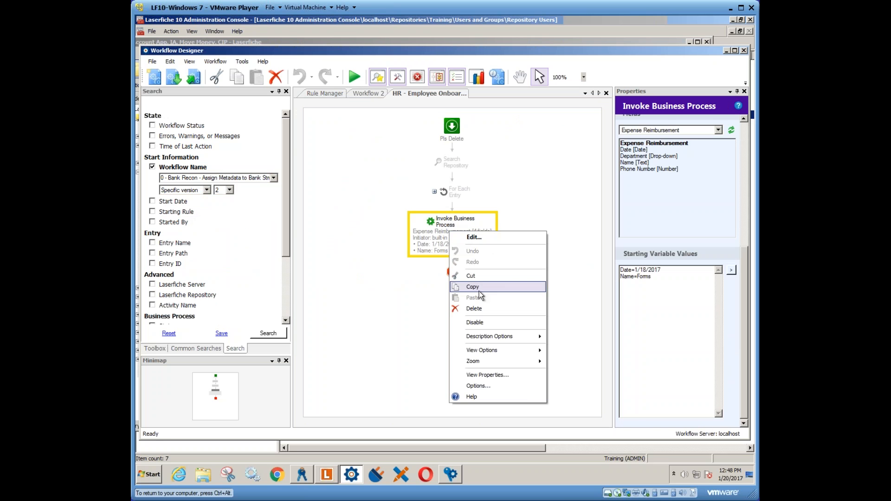
{"action": "left_click", "coordinate": [479, 305]}
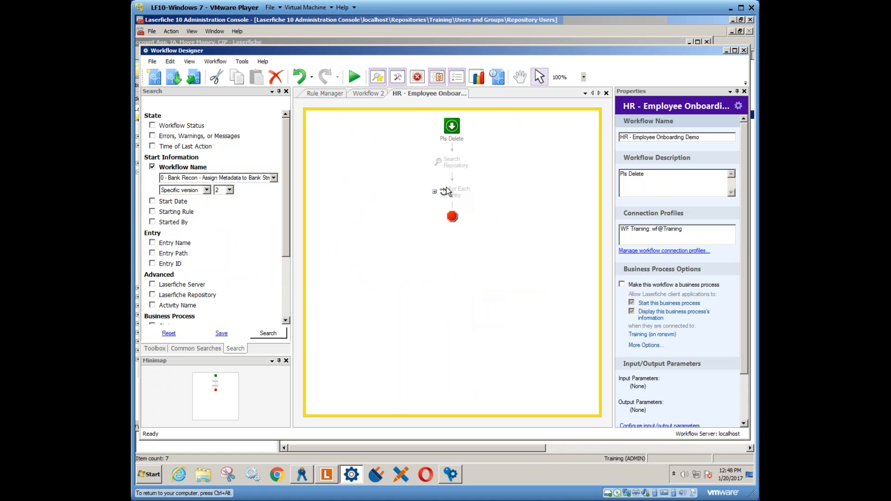
- Publish the edited HR - Employee Onboarding Demo workflow, replacing the existing one
{"action": "left_click", "coordinate": [194, 76]}
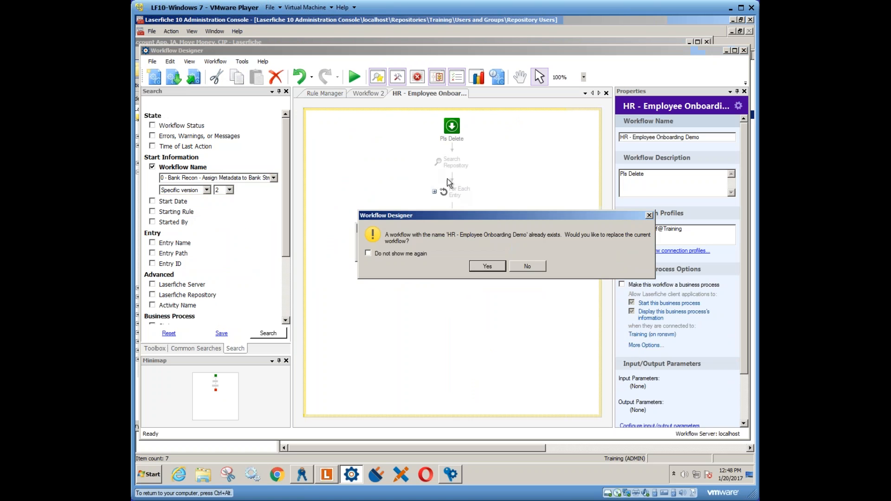
{"action": "left_click", "coordinate": [481, 265]}
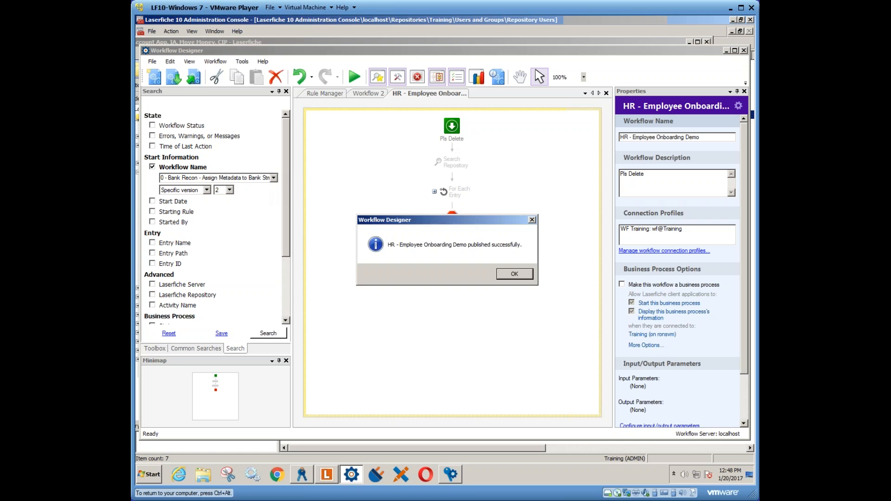
{"action": "left_click", "coordinate": [514, 274]}
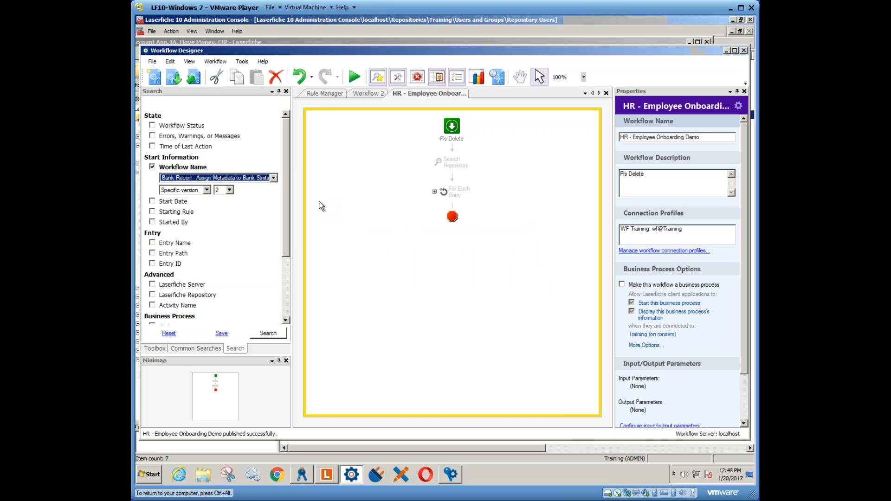
- Set the Workflow Name search criterion to HR - Employee Onboarding Demo with specific version 5
{"action": "left_click", "coordinate": [274, 179]}
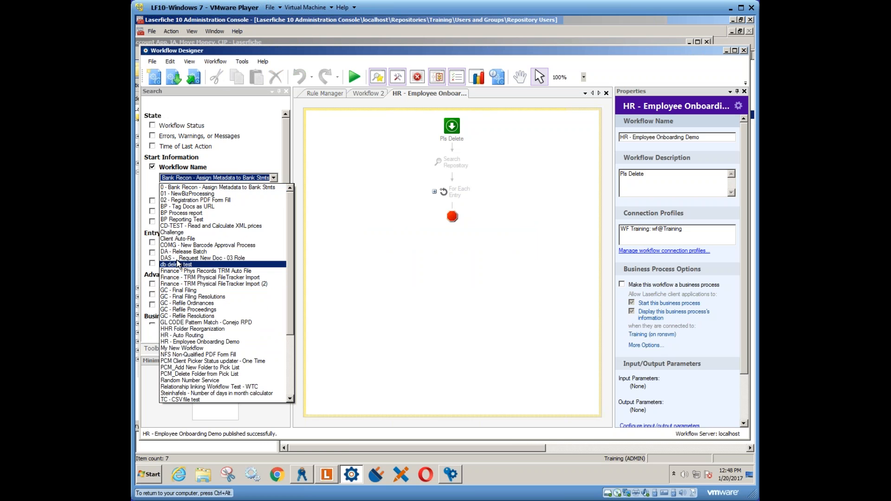
{"action": "left_click", "coordinate": [196, 342]}
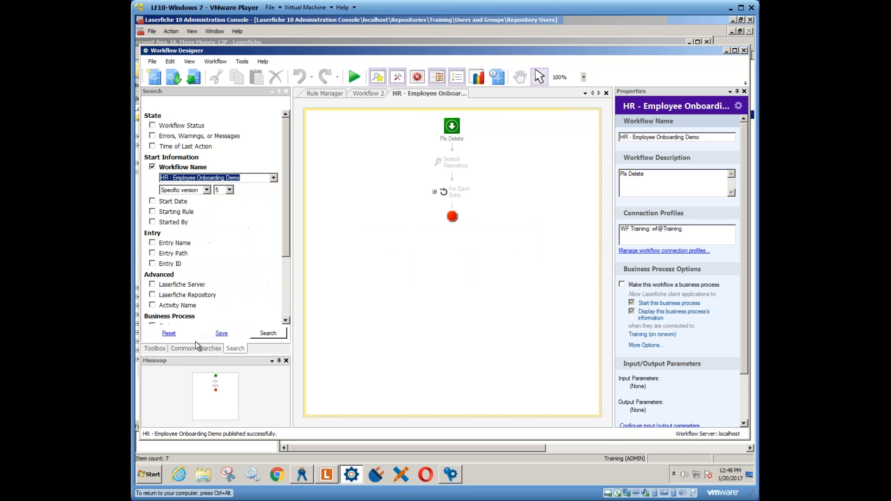
{"action": "left_click", "coordinate": [207, 191]}
{"action": "left_click", "coordinate": [206, 196]}
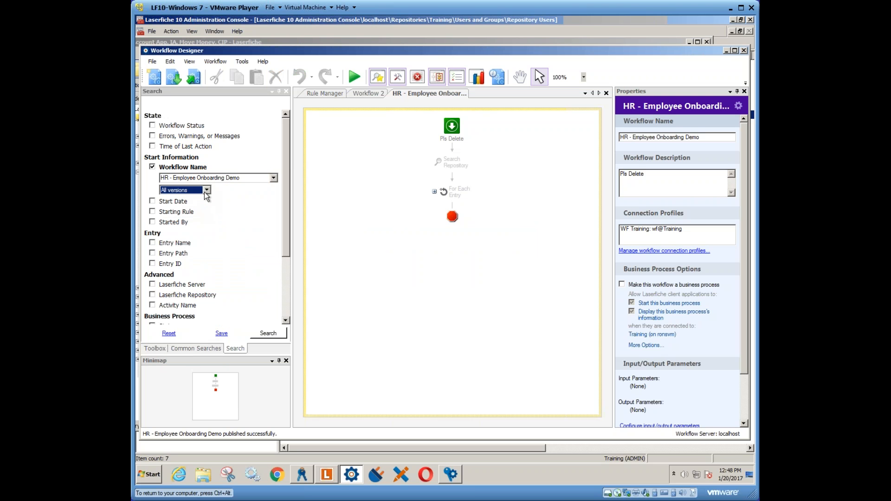
{"action": "left_click", "coordinate": [207, 191]}
{"action": "left_click", "coordinate": [195, 203]}
{"action": "left_click", "coordinate": [230, 190]}
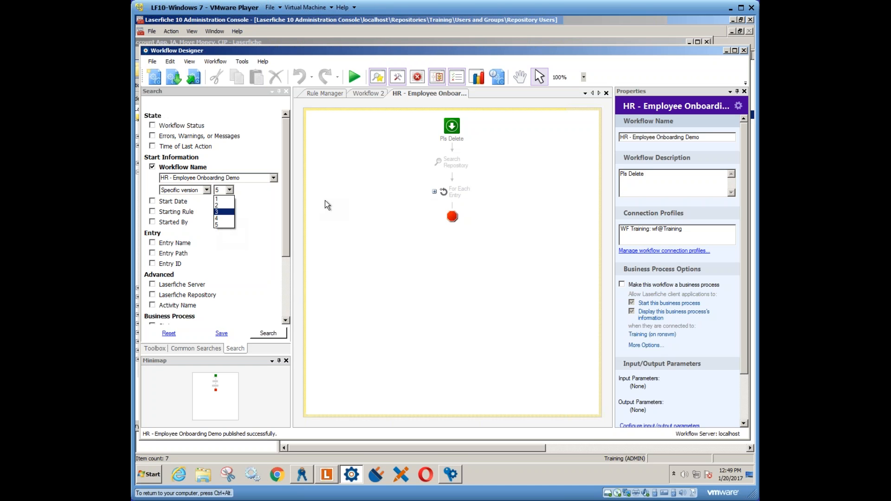
{"action": "left_click", "coordinate": [415, 190]}
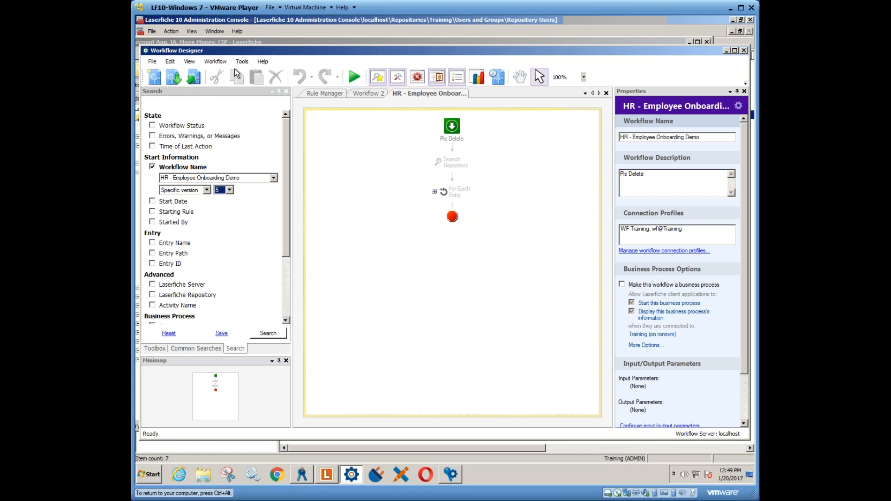
{"action": "right_click", "coordinate": [413, 91]}
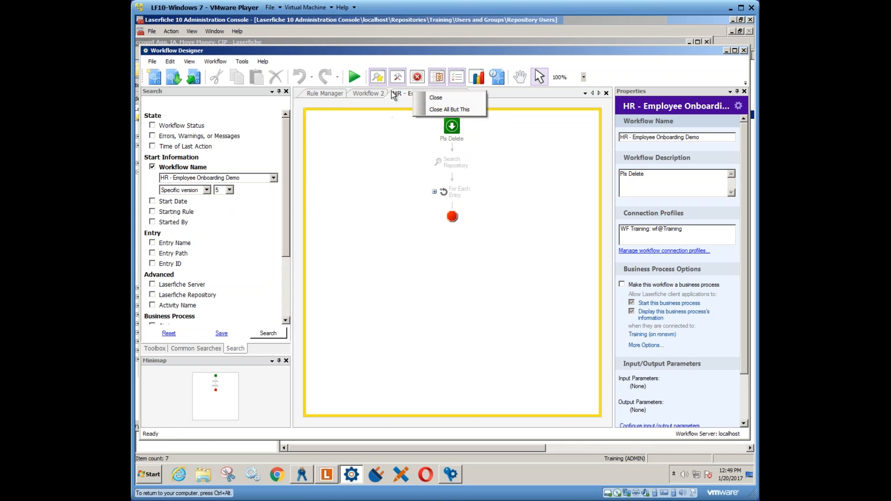
- Start exporting the DAS - _Request New Doc - 03 Role workflow, check the available file type, and cancel the export
{"action": "left_click", "coordinate": [221, 62]}
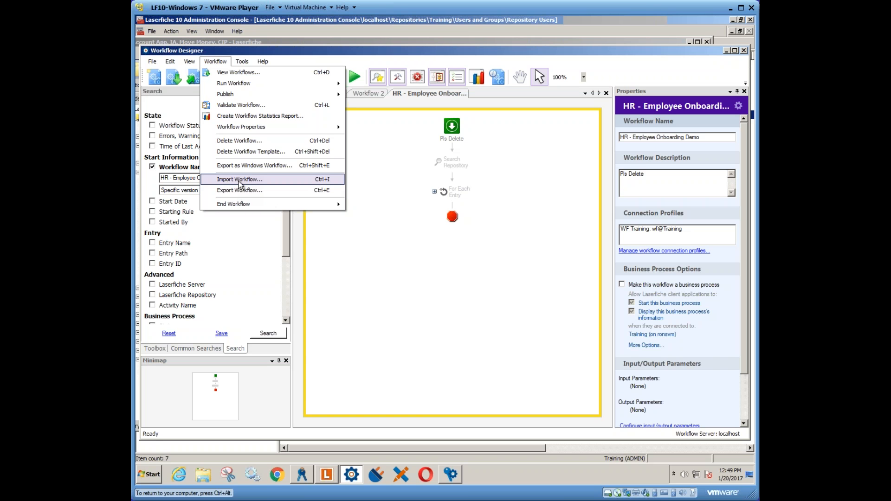
{"action": "left_click", "coordinate": [240, 191]}
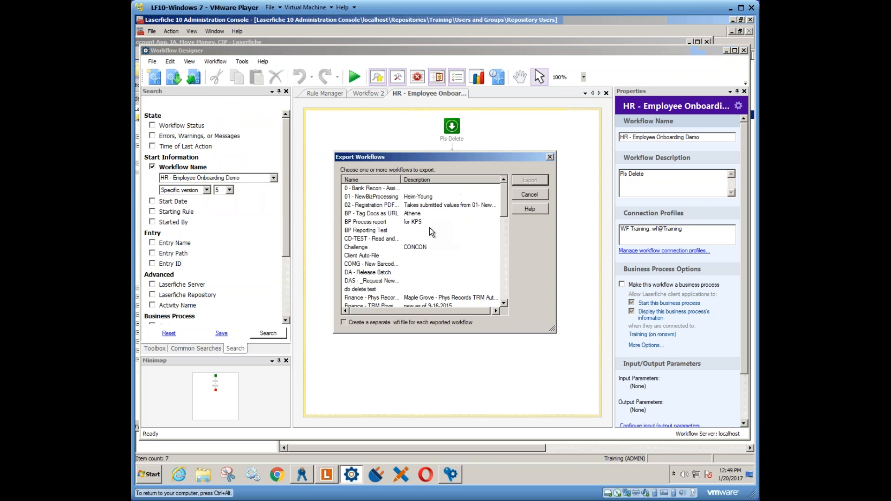
{"action": "left_click", "coordinate": [372, 200]}
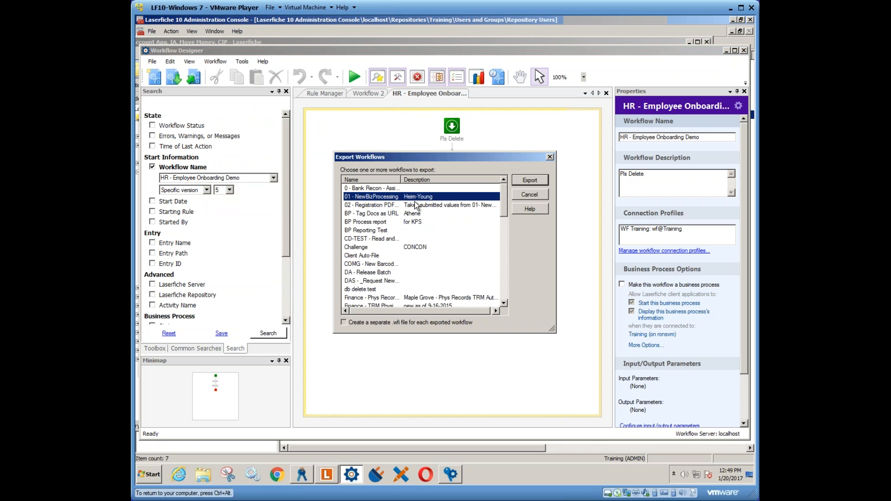
{"action": "left_click", "coordinate": [373, 281]}
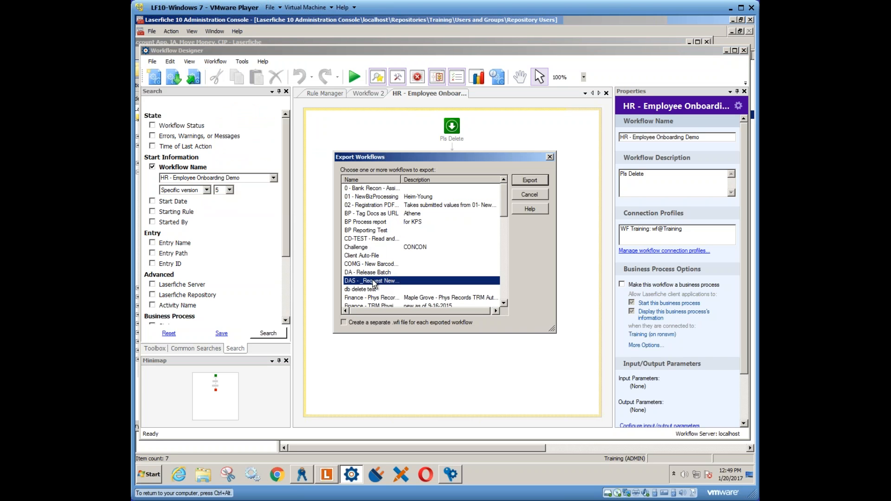
{"action": "left_click", "coordinate": [529, 180]}
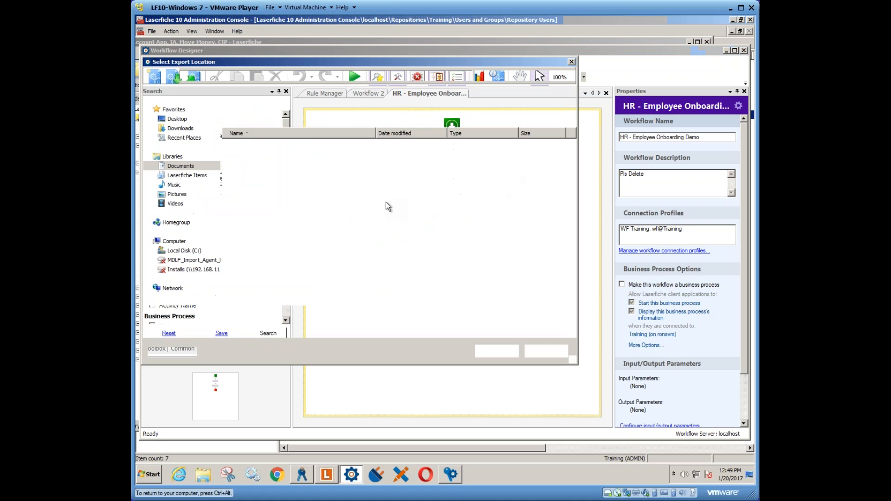
{"action": "left_click", "coordinate": [278, 326]}
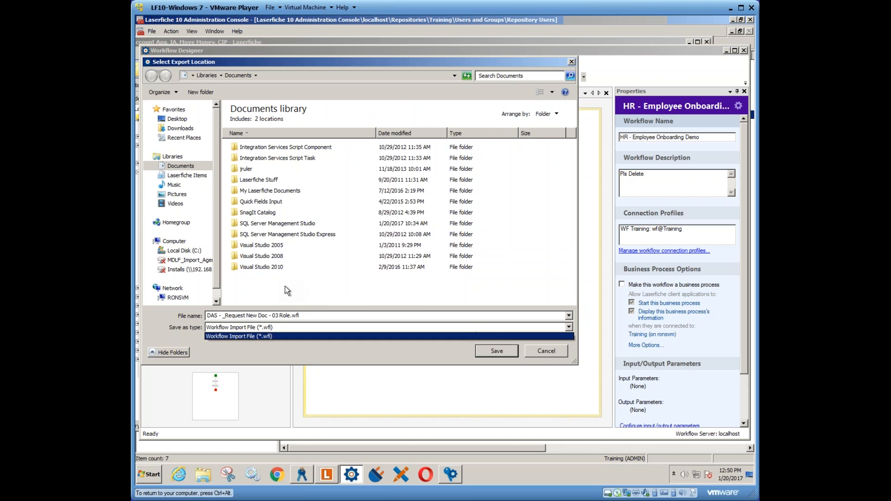
{"action": "left_click", "coordinate": [529, 349]}
{"action": "left_click", "coordinate": [541, 349]}
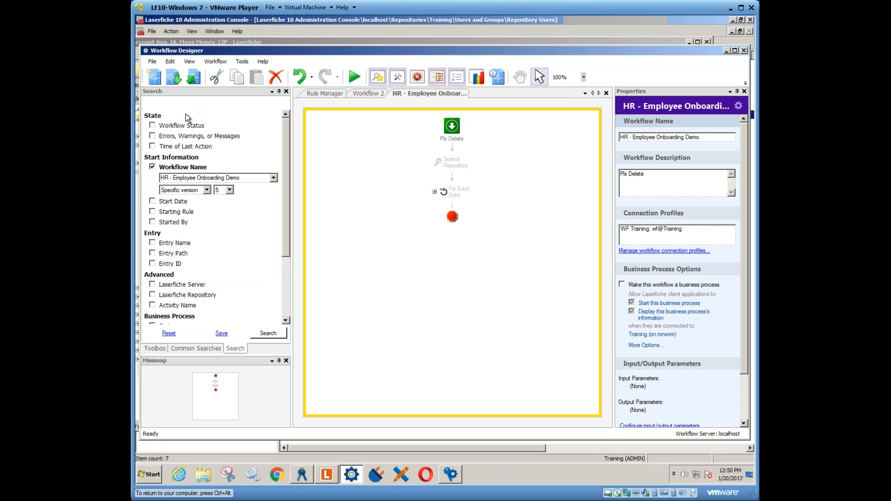
- Set the Search pane to auto-hide
{"action": "left_click", "coordinate": [272, 91]}
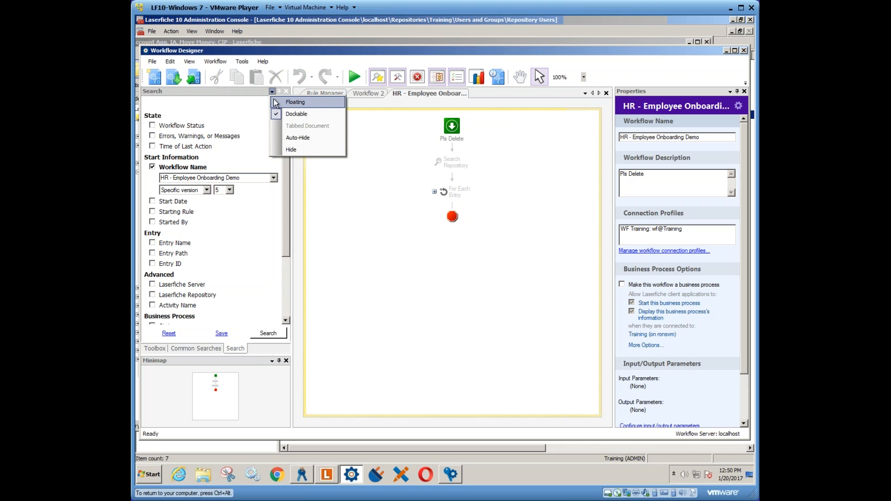
{"action": "left_click", "coordinate": [298, 137]}
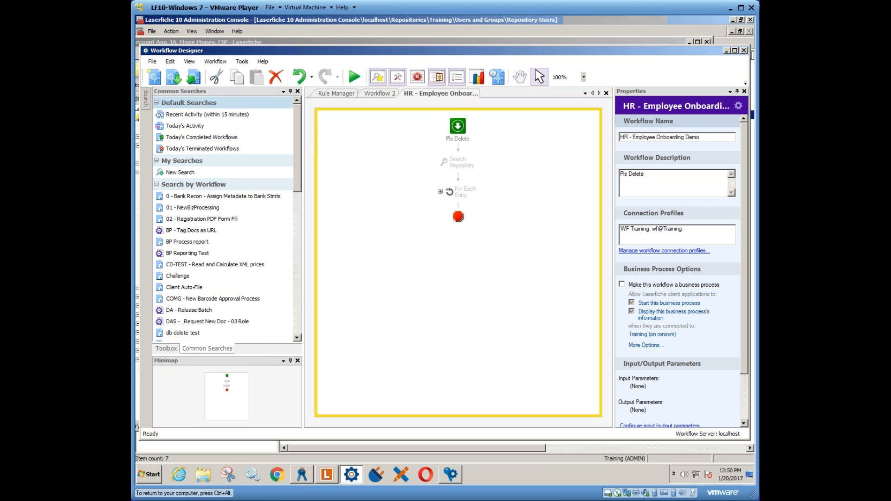
{"action": "mouse_move", "coordinate": [147, 98]}
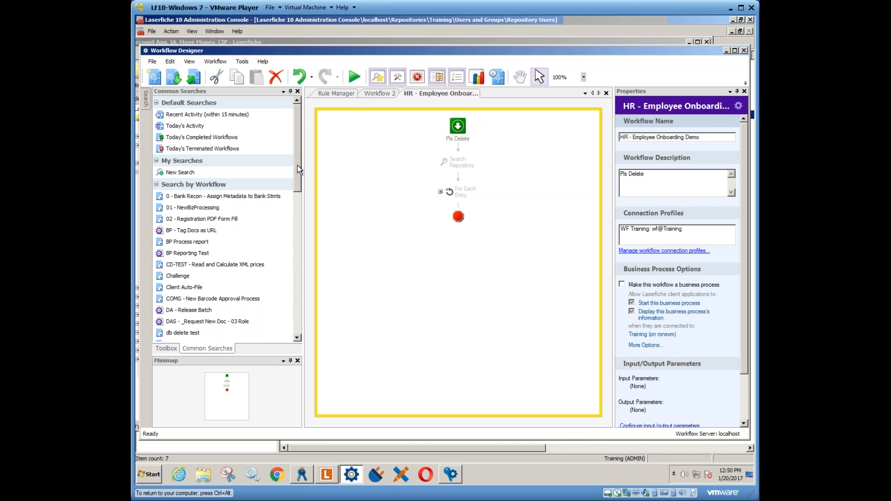
- Show the Toolbox and review its activity categories, including Workflow Actions and the expanded Business Process category
{"action": "mouse_move", "coordinate": [297, 166]}
{"action": "left_mouse_down"}
{"action": "mouse_move", "coordinate": [304, 224]}
{"action": "mouse_move", "coordinate": [297, 177]}
{"action": "left_mouse_up"}
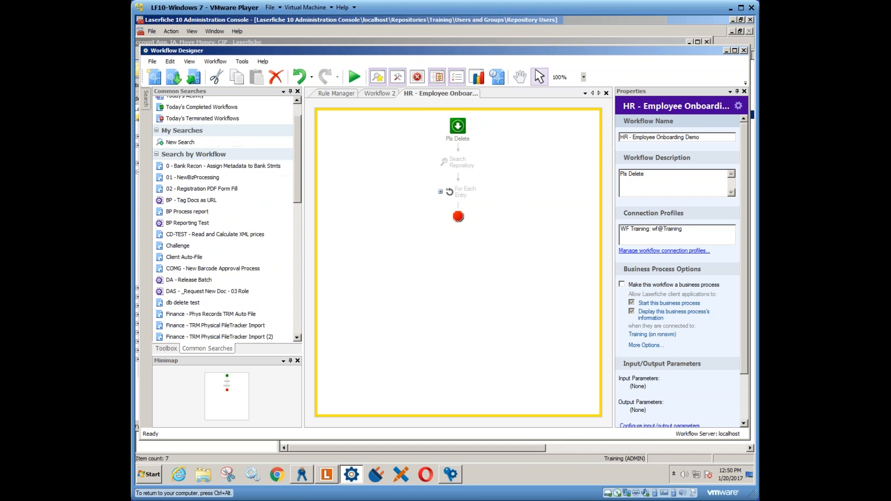
{"action": "left_click", "coordinate": [165, 348]}
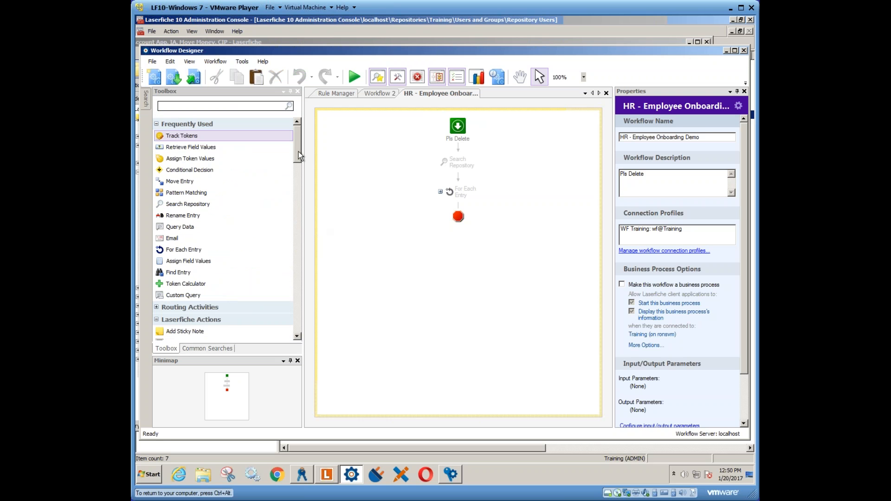
{"action": "left_click_drag", "start_coordinate": [299, 151], "coordinate": [303, 277]}
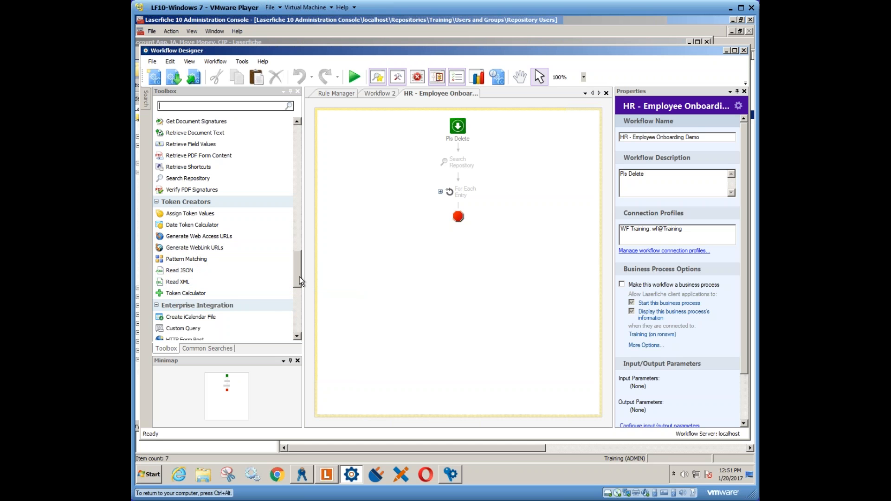
{"action": "left_click_drag", "start_coordinate": [299, 277], "coordinate": [296, 300]}
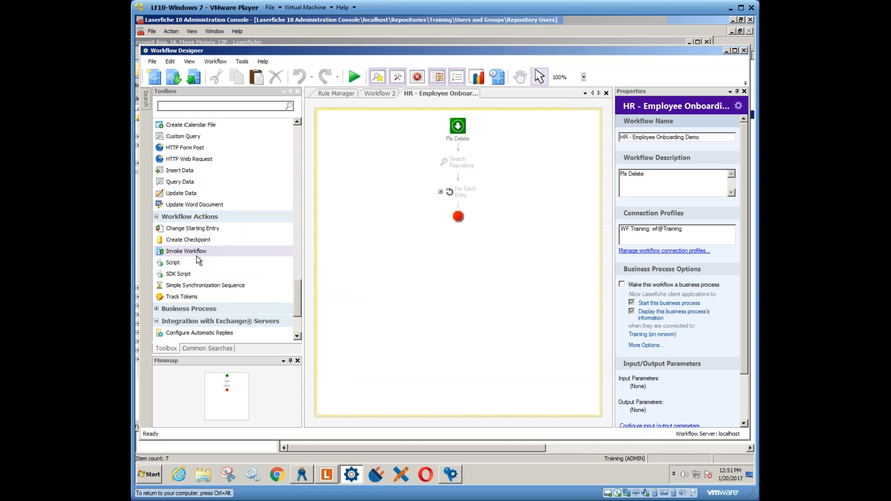
{"action": "left_click", "coordinate": [182, 251]}
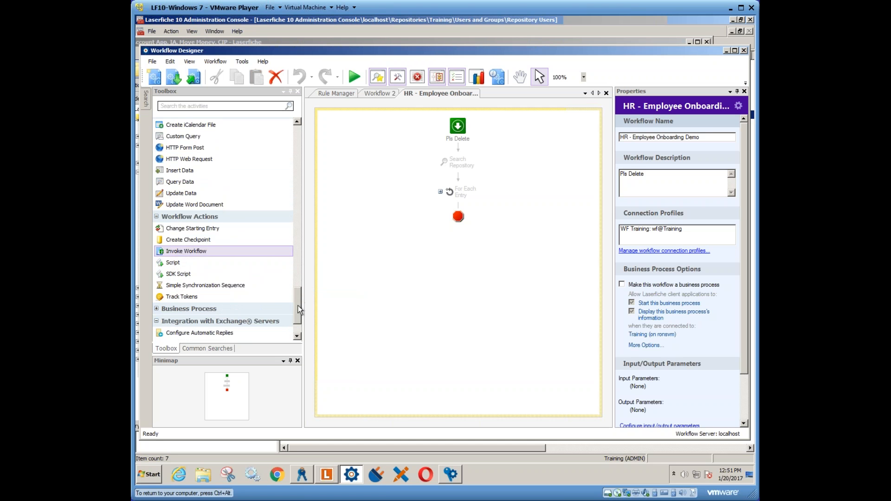
{"action": "scroll", "coordinate": [298, 309], "scroll_direction": "down", "scroll_amount": 3}
{"action": "left_click", "coordinate": [161, 216]}
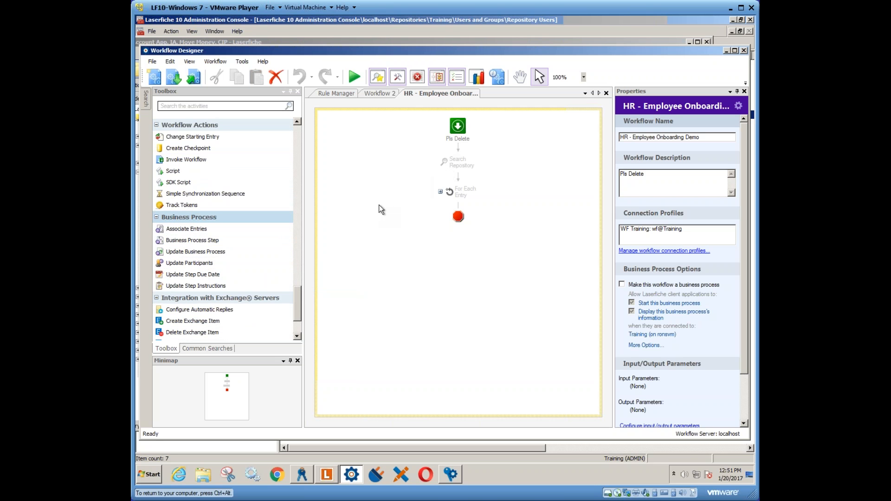
- Switch to the Laserfiche client, check the Business Processes commands available for toolbar customization, and select the document in the Account App folder
{"action": "left_click", "coordinate": [327, 474]}
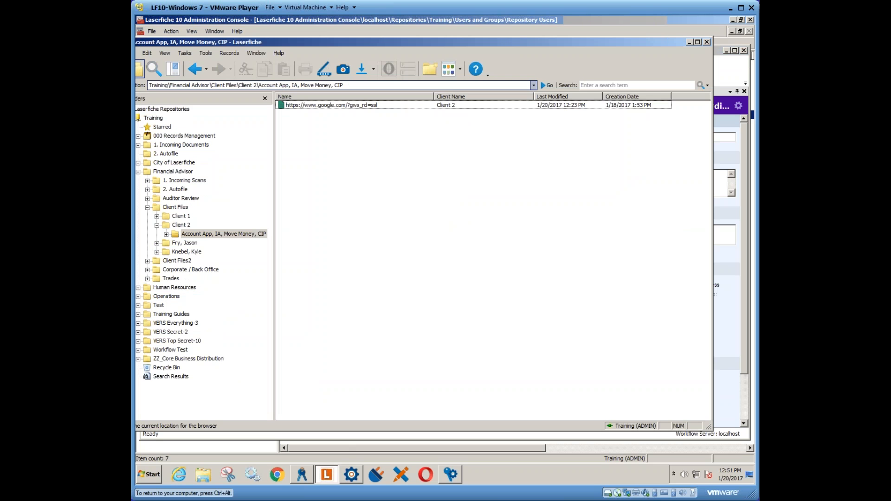
{"action": "right_click", "coordinate": [398, 73]}
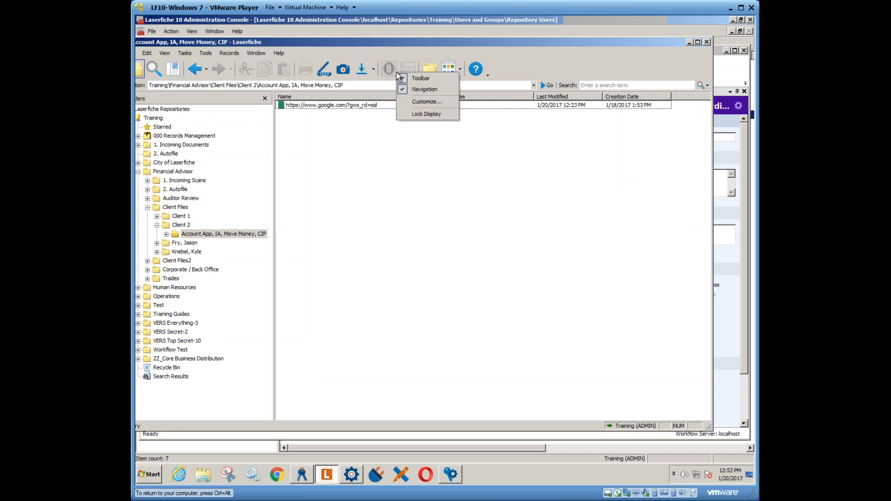
{"action": "left_click", "coordinate": [413, 101]}
{"action": "left_click", "coordinate": [374, 171]}
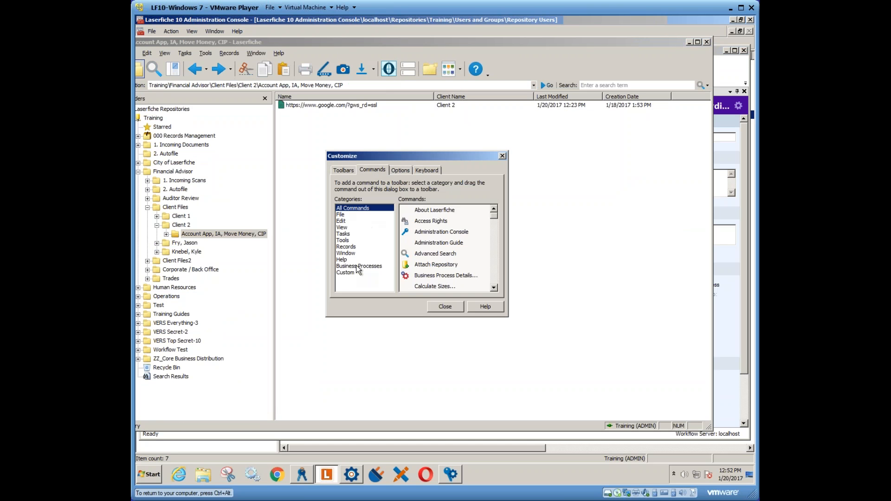
{"action": "left_click", "coordinate": [373, 267]}
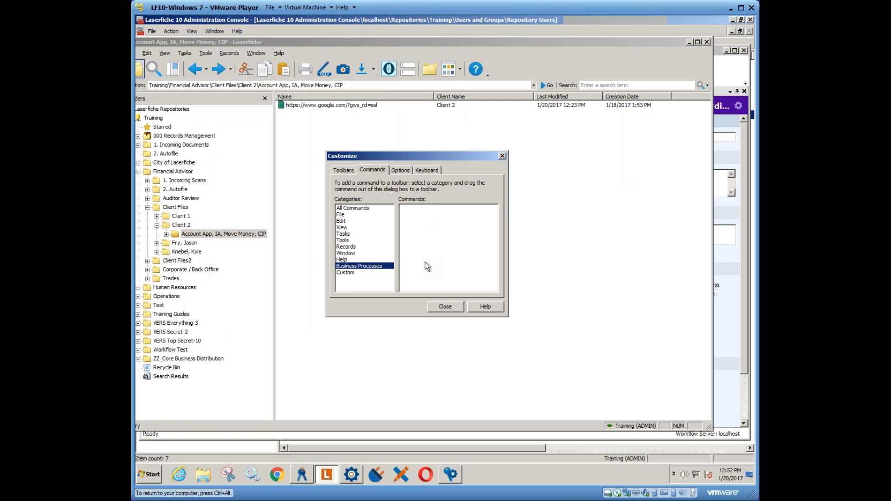
{"action": "left_click", "coordinate": [446, 307]}
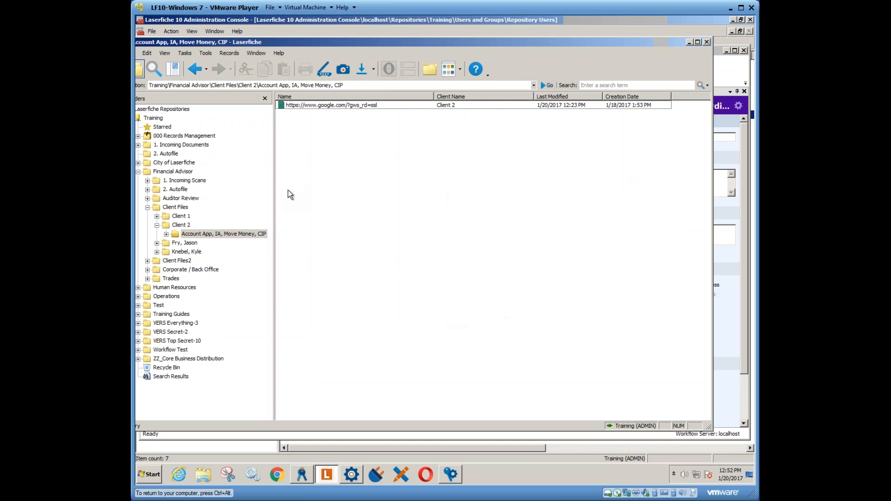
{"action": "left_click", "coordinate": [309, 104]}
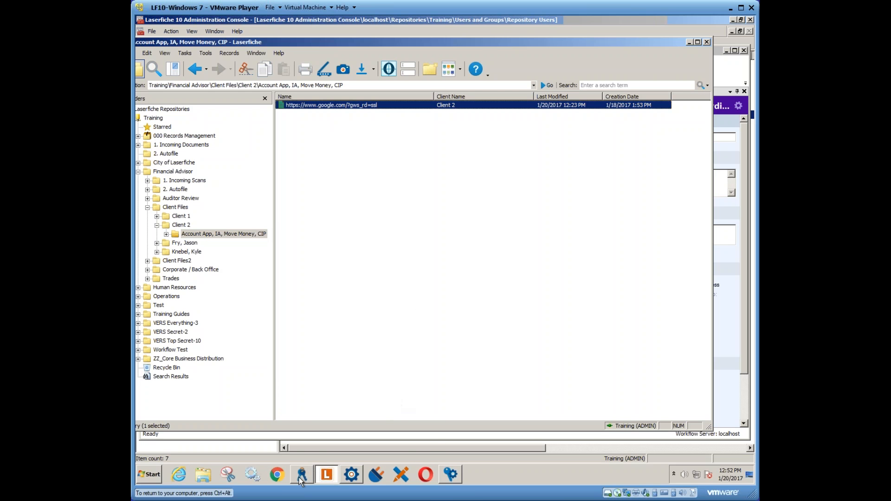
- In Workflow Designer, make the HR - Employee Onboarding Demo workflow a business process and insert an Associate Entries activity before Search Repository
{"action": "left_click", "coordinate": [353, 474]}
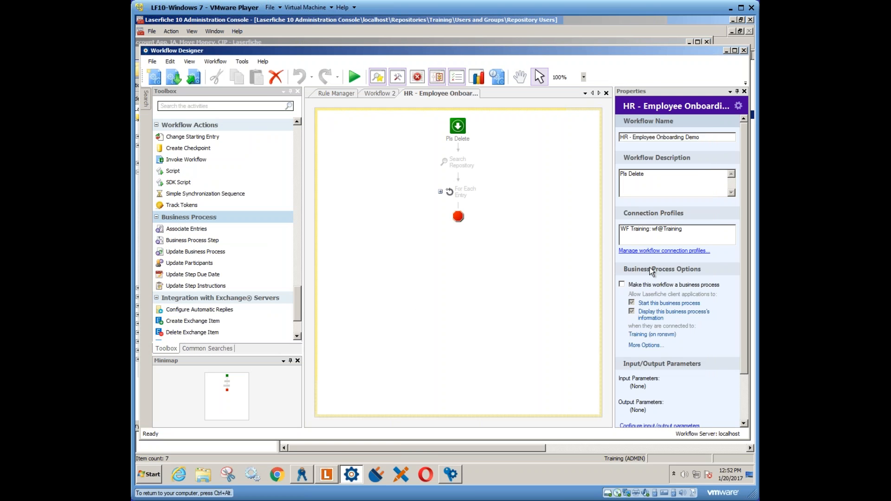
{"action": "left_click", "coordinate": [622, 284]}
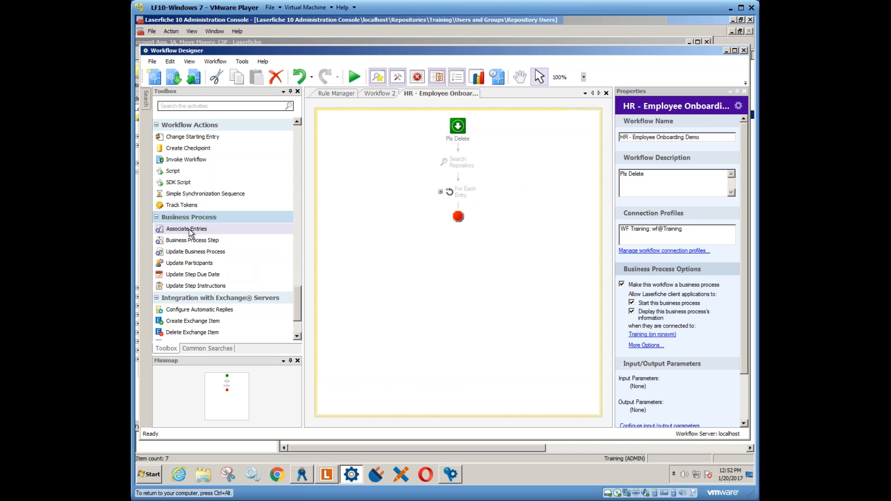
{"action": "left_click_drag", "start_coordinate": [188, 229], "coordinate": [458, 157]}
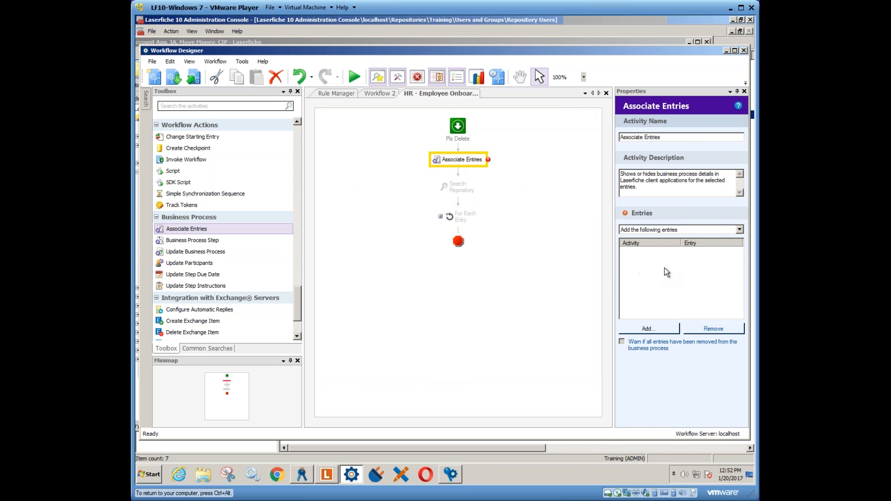
- Add the workflow's Starting Entry to the Associate Entries activity, keeping the Add the following entries option
{"action": "left_click", "coordinate": [739, 230]}
{"action": "left_click", "coordinate": [740, 231]}
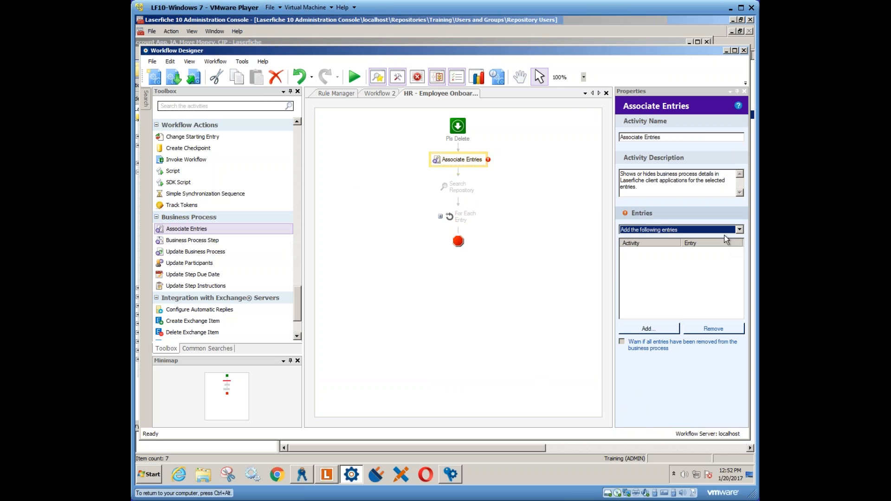
{"action": "left_click", "coordinate": [656, 329]}
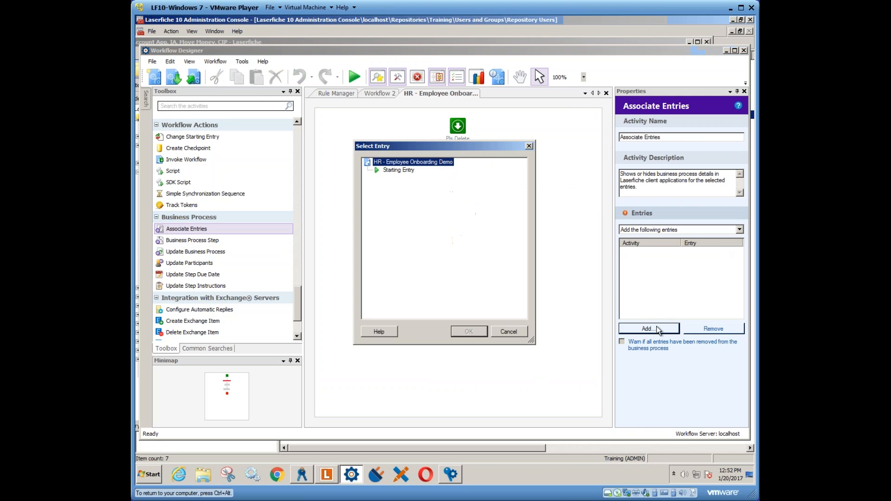
{"action": "left_click", "coordinate": [388, 170]}
{"action": "left_click", "coordinate": [468, 332]}
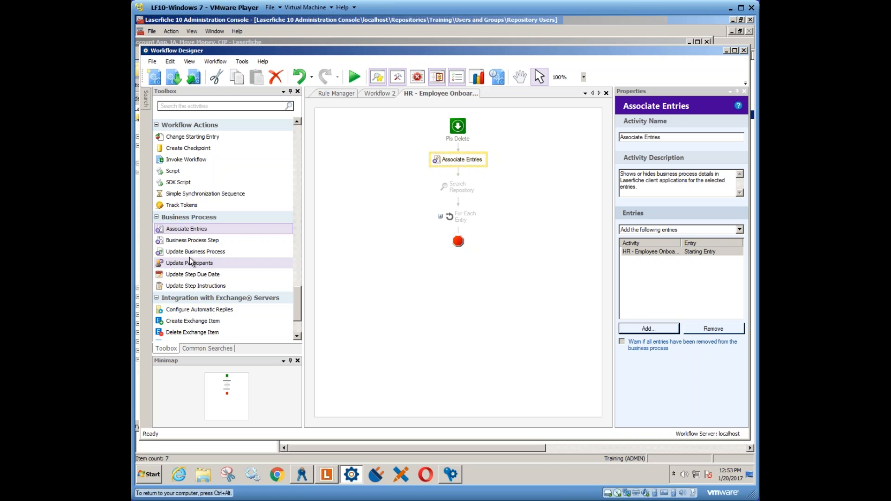
- Insert an Update Business Process activity between Search Repository and For Each Entry, and have it update the status to In Progress
{"action": "left_click_drag", "start_coordinate": [204, 251], "coordinate": [461, 206]}
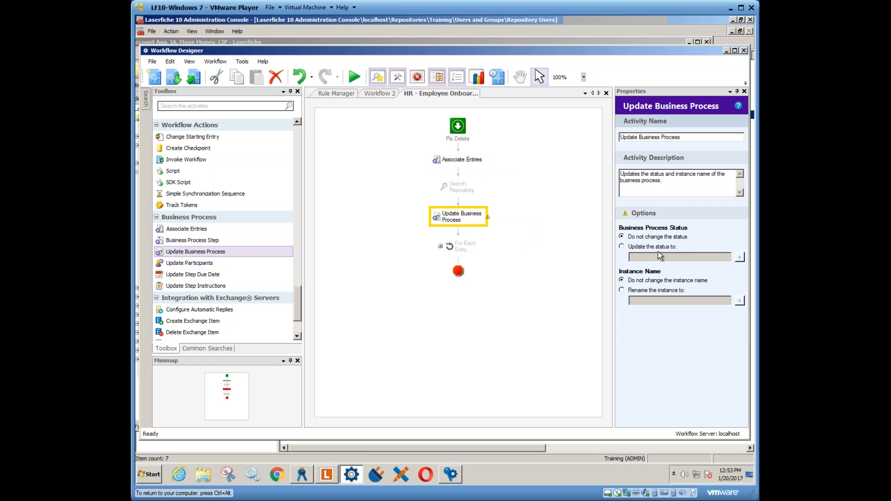
{"action": "left_click", "coordinate": [623, 246]}
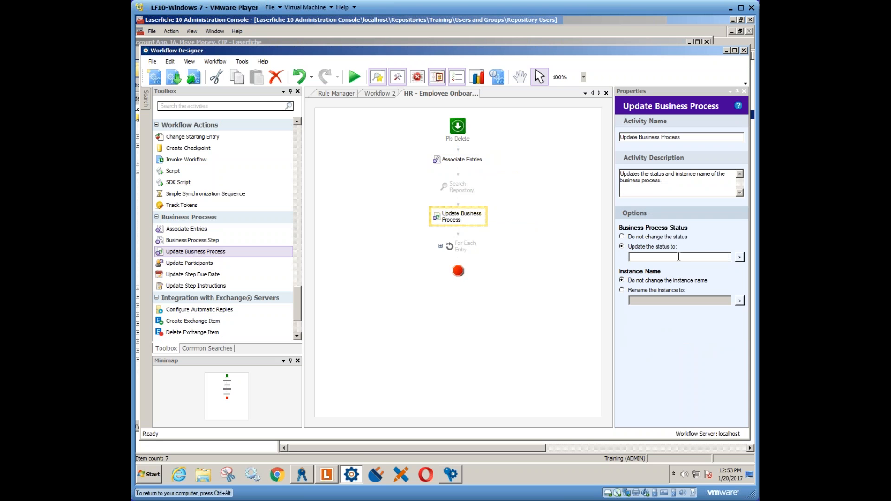
{"action": "left_click", "coordinate": [716, 256]}
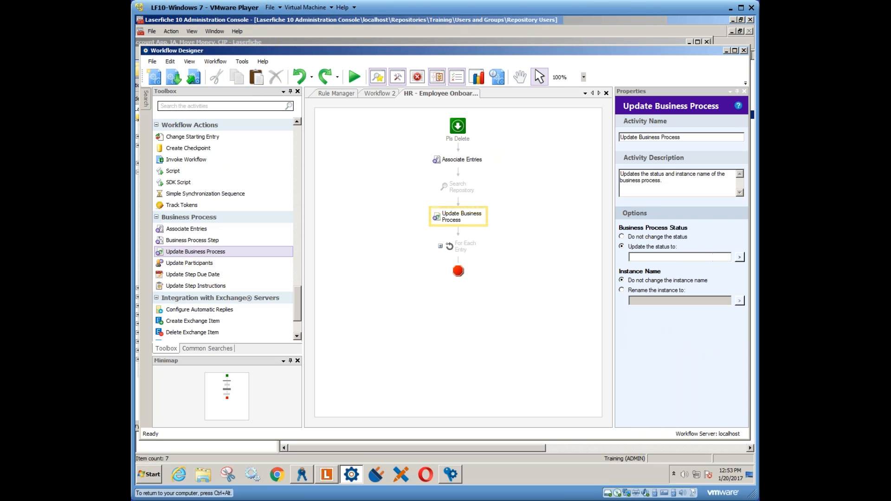
{"action": "type", "text": "In Progress"}
{"action": "left_click", "coordinate": [488, 273]}
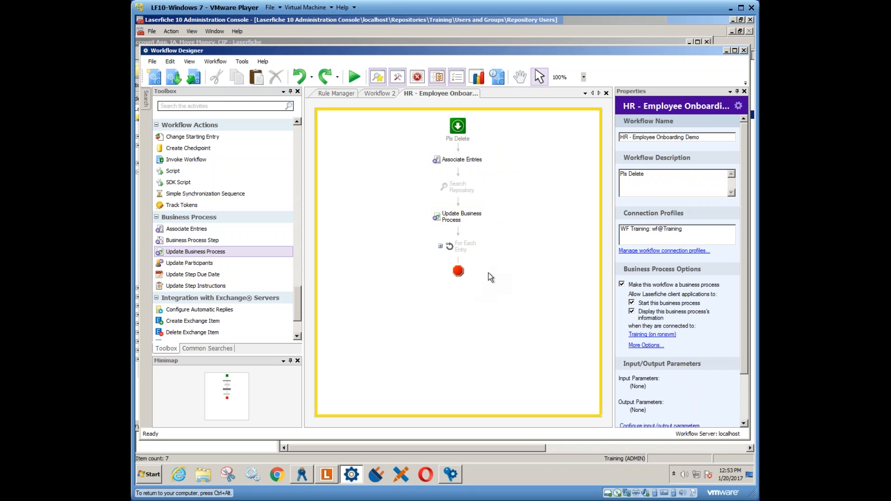
- Open the selected document in the Laserfiche client and show its Business Process details, moving the document window down
{"action": "left_click", "coordinate": [329, 475]}
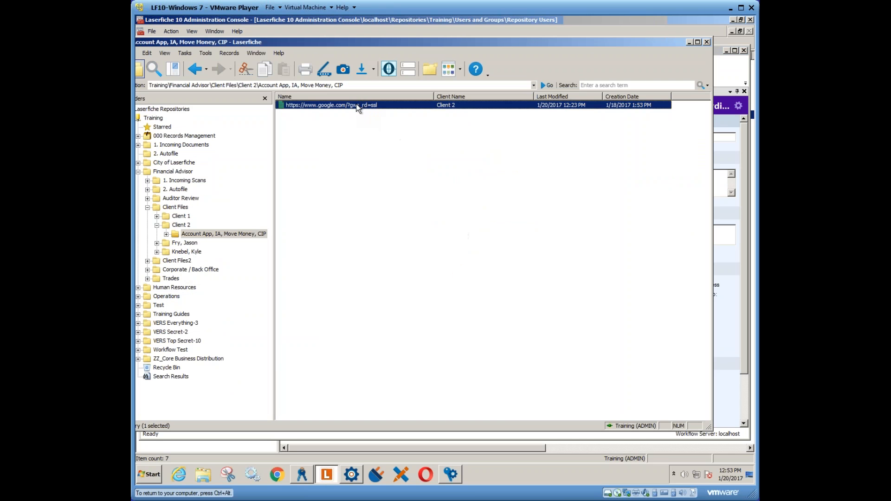
{"action": "double_click", "coordinate": [357, 106]}
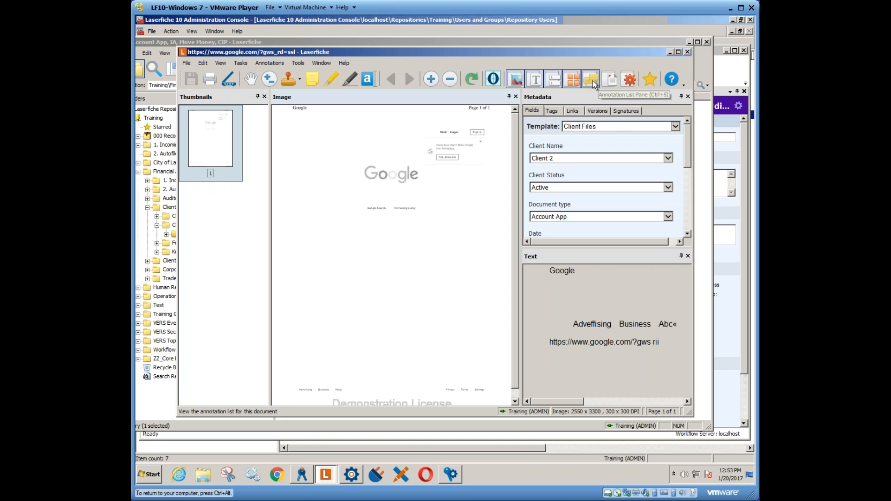
{"action": "left_click", "coordinate": [629, 80]}
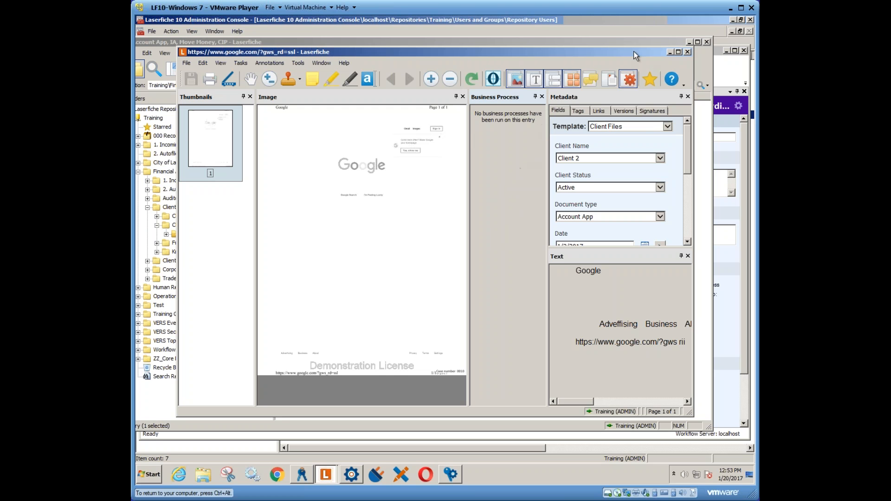
{"action": "left_click_drag", "start_coordinate": [633, 51], "coordinate": [628, 120]}
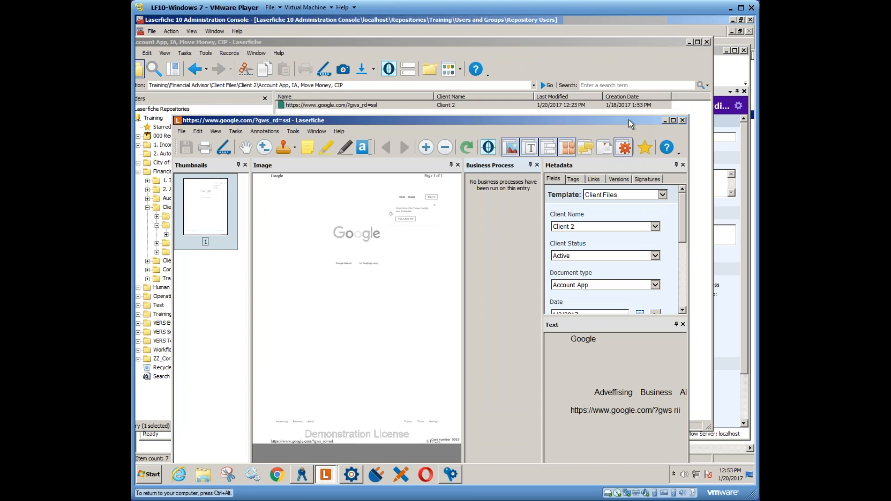
- Return to Workflow Designer and review the Exchange, SharePoint and Laserfiche Forms activities in the Toolbox, expanding the SharePoint category
{"action": "left_click", "coordinate": [724, 72]}
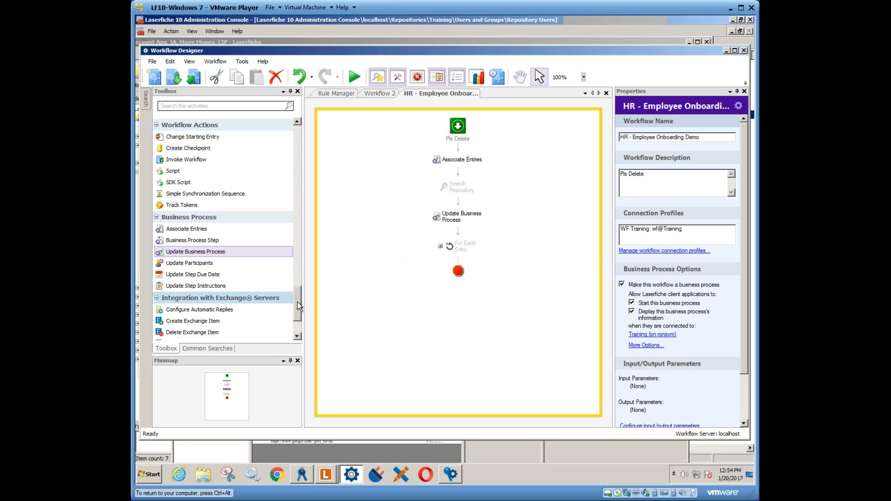
{"action": "scroll", "coordinate": [210, 251], "scroll_direction": "down", "scroll_amount": 2}
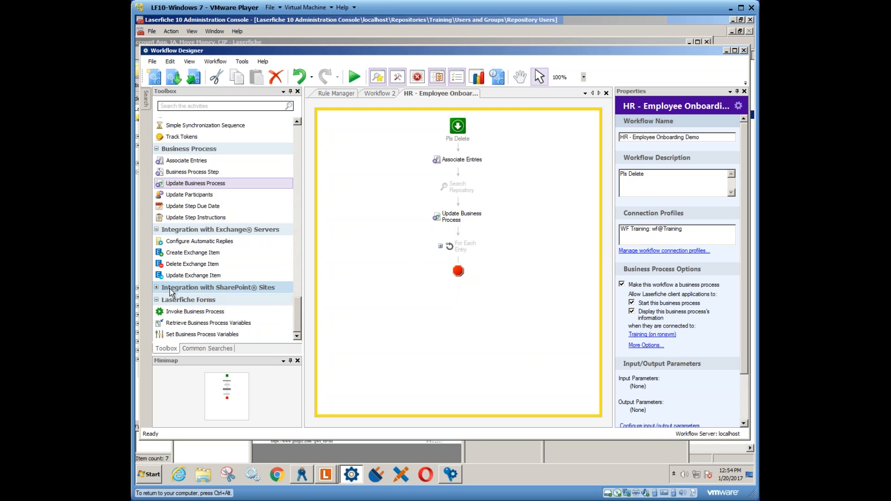
{"action": "left_click", "coordinate": [157, 287]}
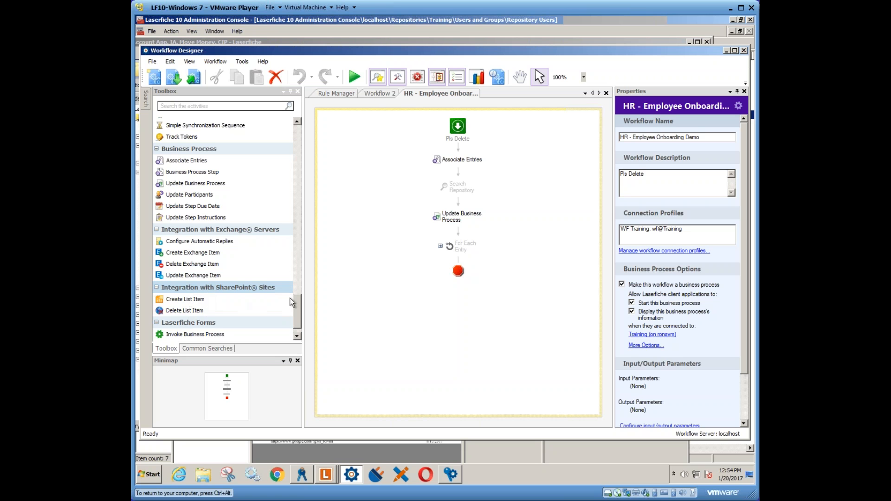
{"action": "scroll", "coordinate": [298, 320], "scroll_direction": "down", "scroll_amount": 2}
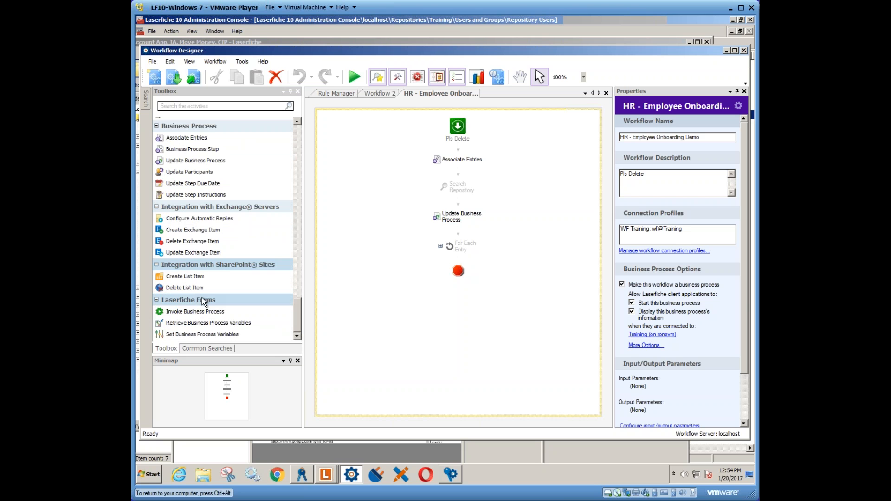